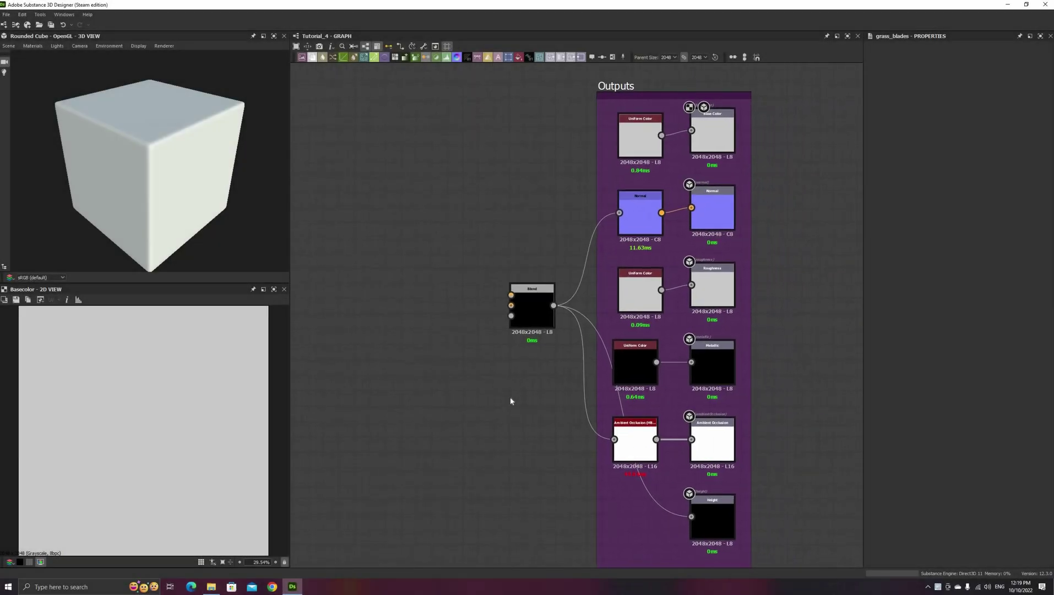
Inspect the settings of the Blend node and the Normal, Ambient Occlusion and Height nodes it feeds
{"action": "left_click", "coordinate": [532, 311]}
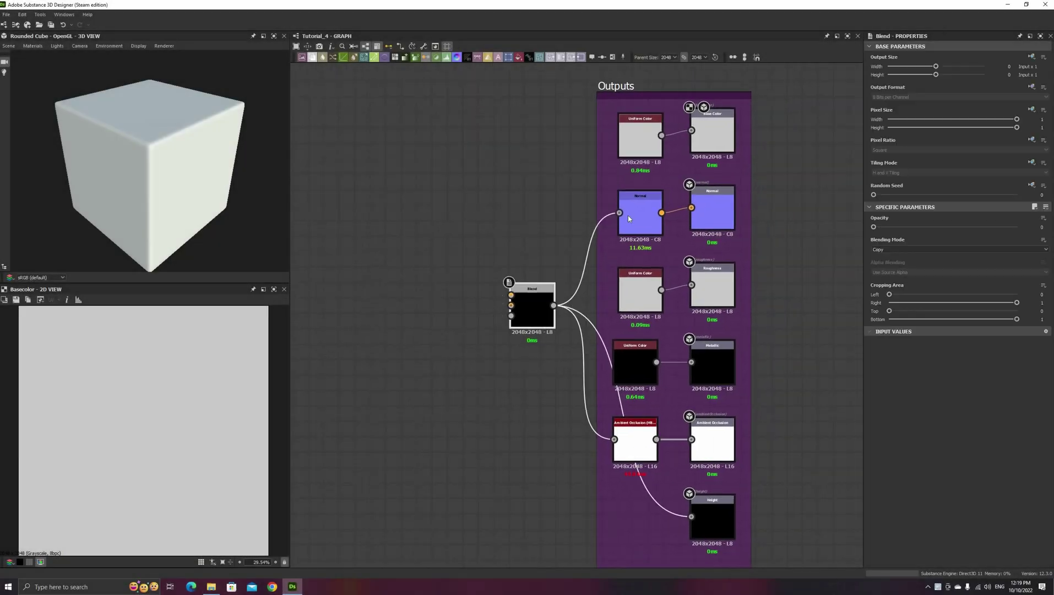
{"action": "left_click", "coordinate": [635, 212]}
{"action": "left_click", "coordinate": [541, 322]}
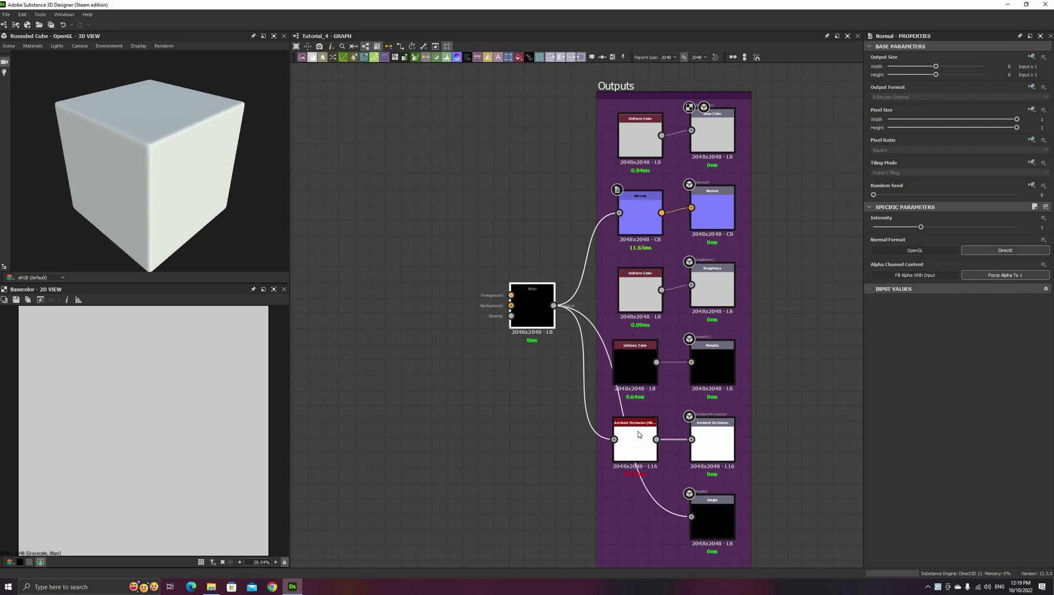
{"action": "left_click", "coordinate": [641, 453]}
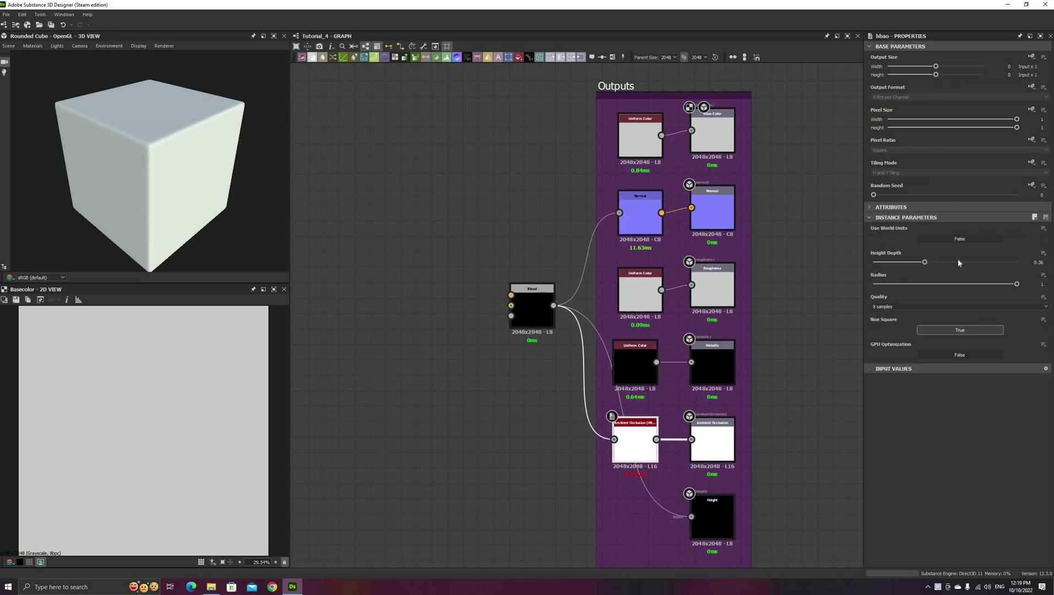
{"action": "left_click", "coordinate": [716, 523]}
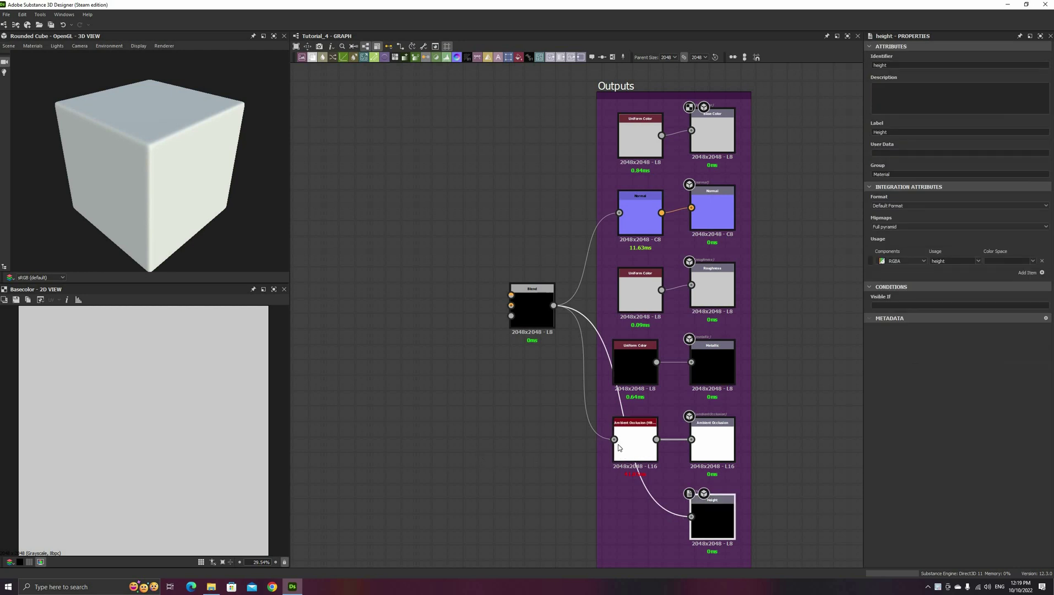
Add a Waveform 1 node in the empty graph area before the Blend node
{"action": "middle_click_drag", "start_coordinate": [443, 349], "coordinate": [576, 341]}
{"action": "left_click", "coordinate": [437, 302]}
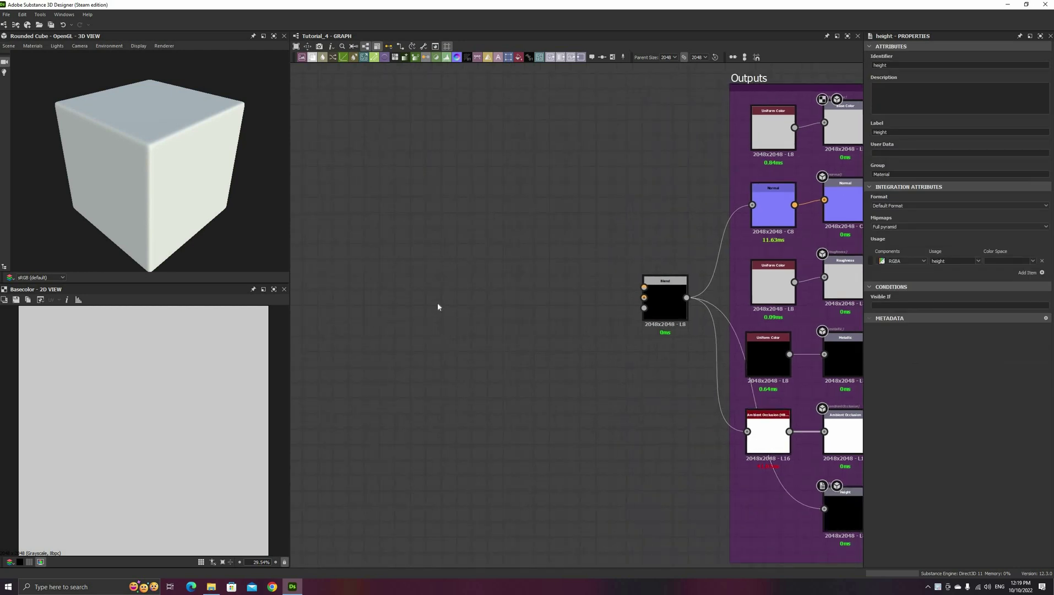
{"action": "middle_click_drag", "start_coordinate": [357, 318], "coordinate": [430, 339]}
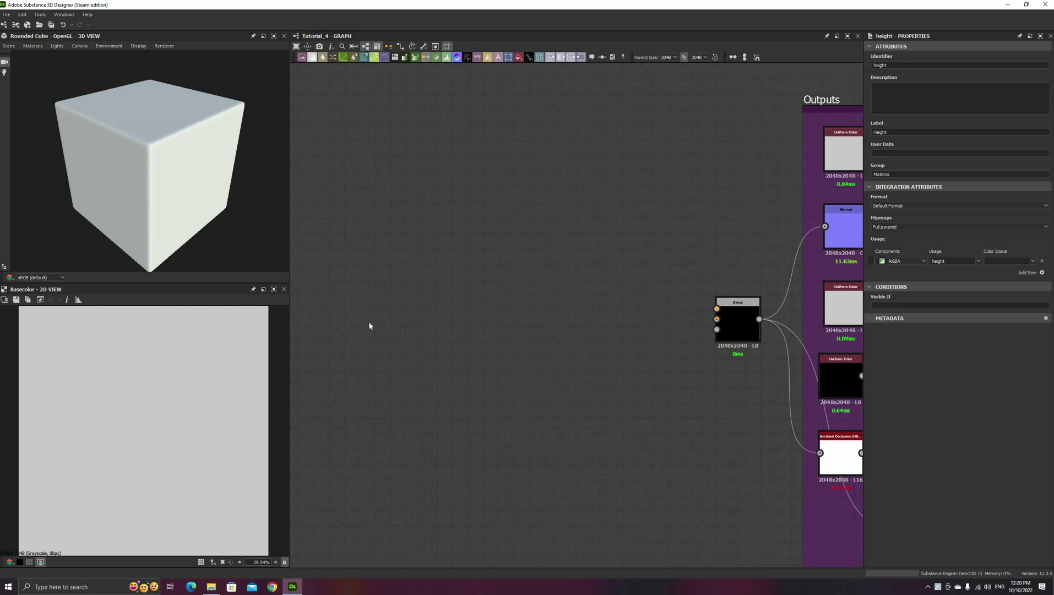
{"action": "key", "text": "space"}
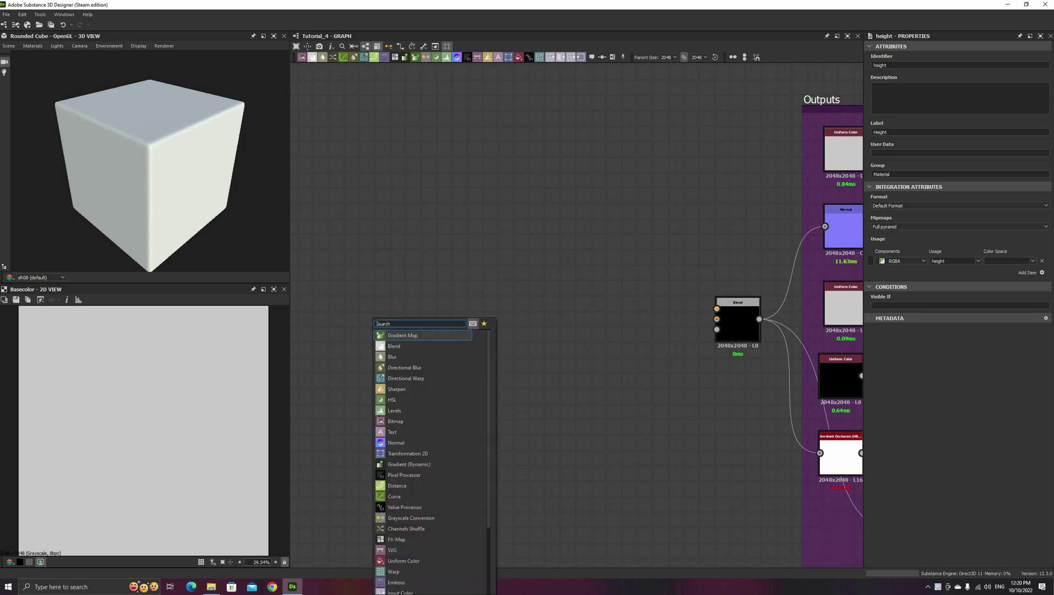
{"action": "type", "text": "wavew"}
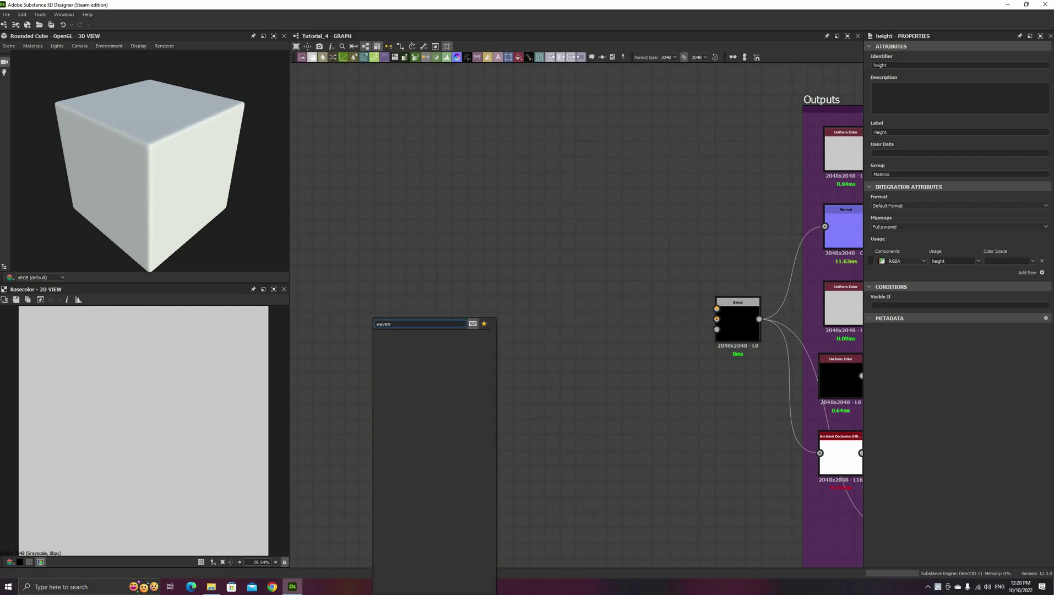
{"action": "key", "text": "BackSpace"}
{"action": "left_click", "coordinate": [419, 347]}
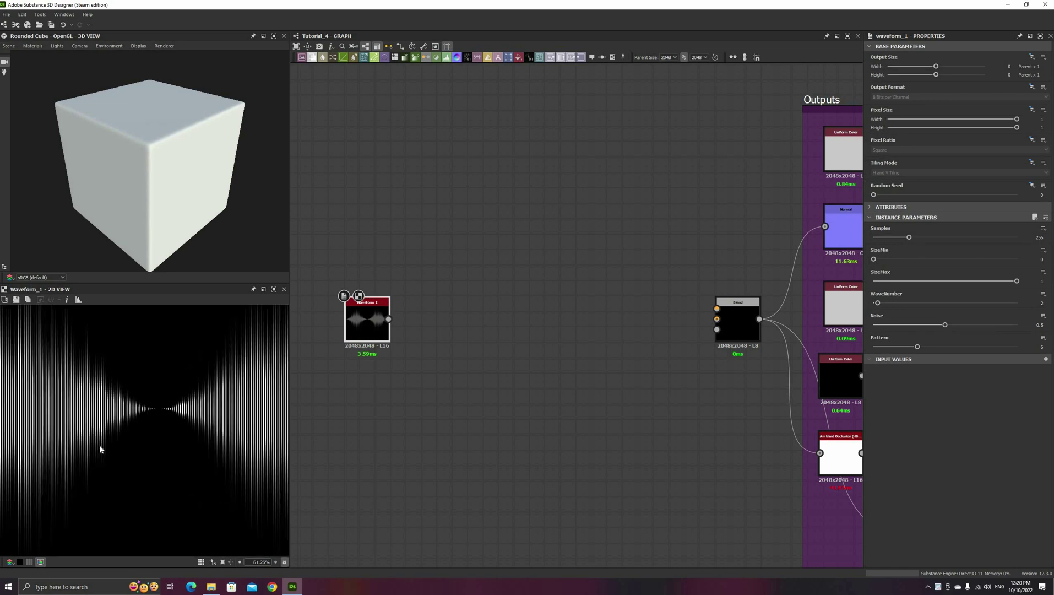
Set the Waveform 1 node's WaveNumber to 1, Pattern to 12 and SizeMax to 0.25
{"action": "scroll", "coordinate": [100, 449], "scroll_direction": "down", "scroll_amount": 3}
{"action": "left_click_drag", "start_coordinate": [874, 301], "coordinate": [875, 305]}
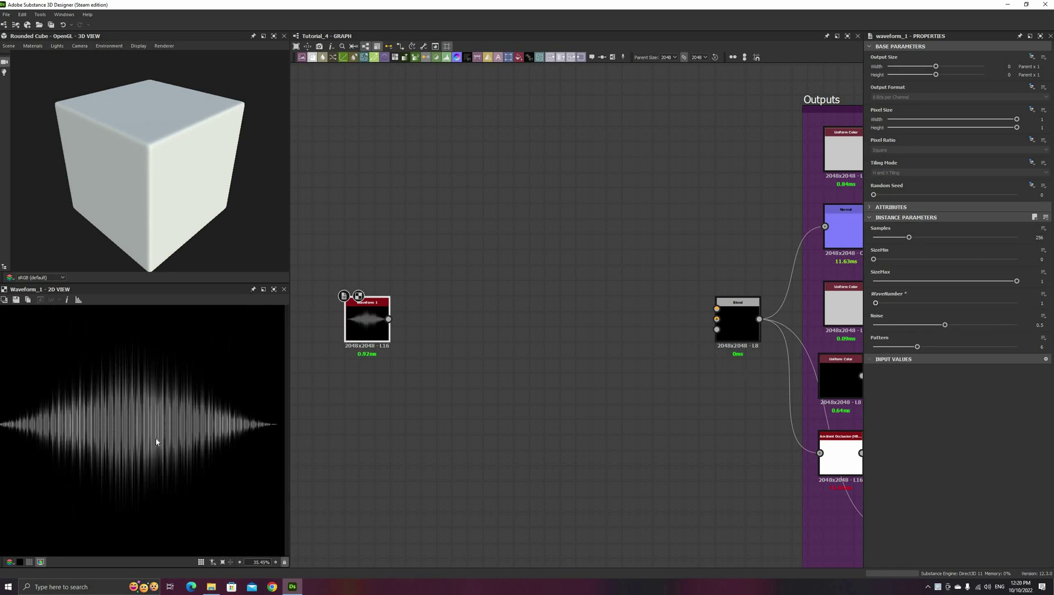
{"action": "scroll", "coordinate": [178, 441], "scroll_direction": "up", "scroll_amount": 3}
{"action": "left_click_drag", "start_coordinate": [917, 346], "coordinate": [982, 347]}
{"action": "scroll", "coordinate": [200, 449], "scroll_direction": "down", "scroll_amount": 2}
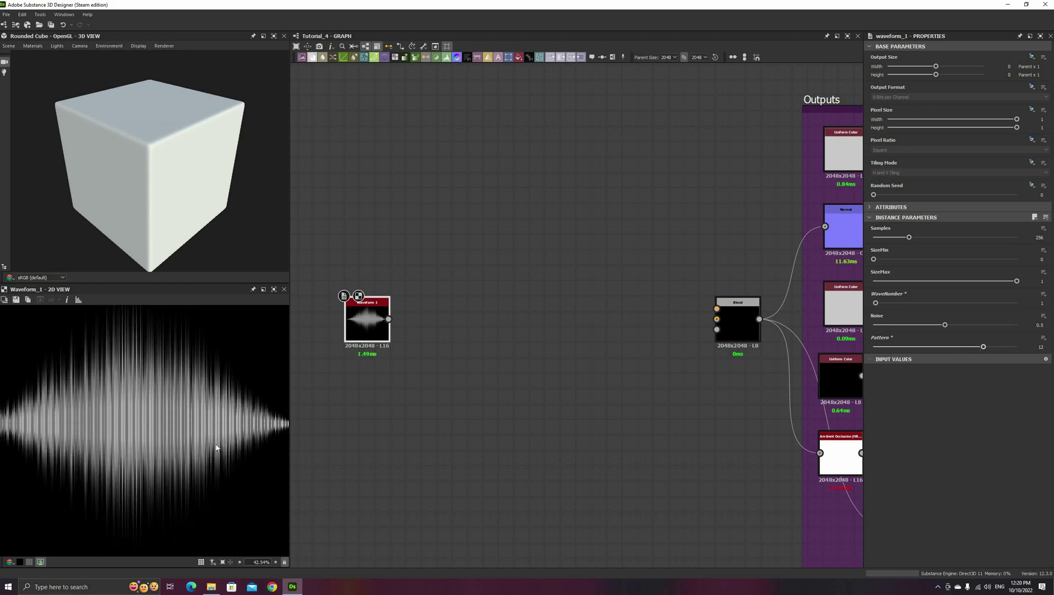
{"action": "scroll", "coordinate": [212, 447], "scroll_direction": "down", "scroll_amount": 3}
{"action": "left_click_drag", "start_coordinate": [959, 286], "coordinate": [908, 284]}
{"action": "scroll", "coordinate": [127, 454], "scroll_direction": "down", "scroll_amount": 1}
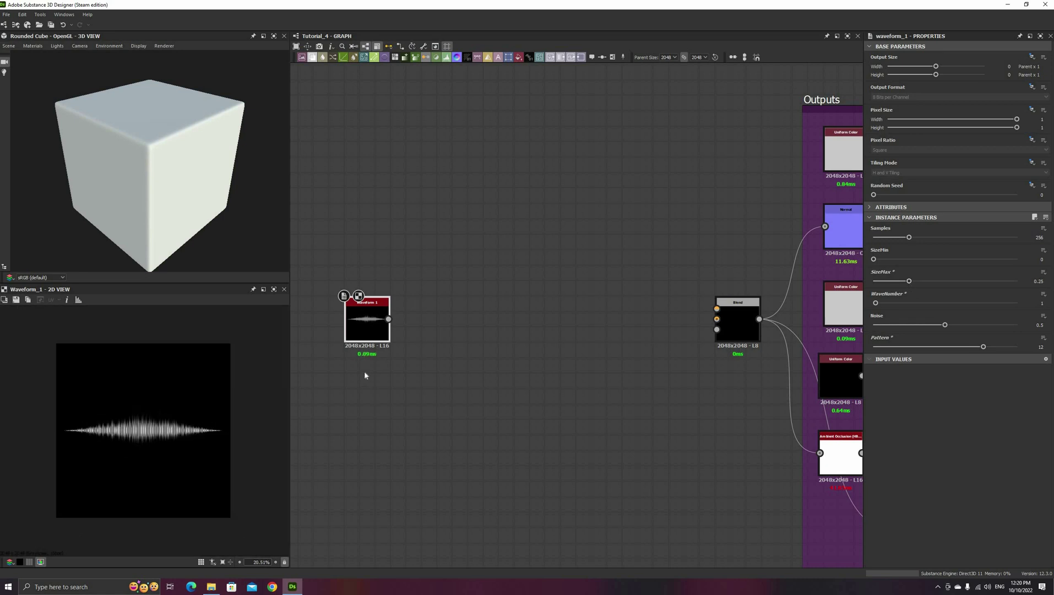
Add a Transformation 2D node after Waveform 1 and rotate the waveform 90 degrees to stand upright
{"action": "scroll", "coordinate": [363, 320], "scroll_direction": "up", "scroll_amount": 4}
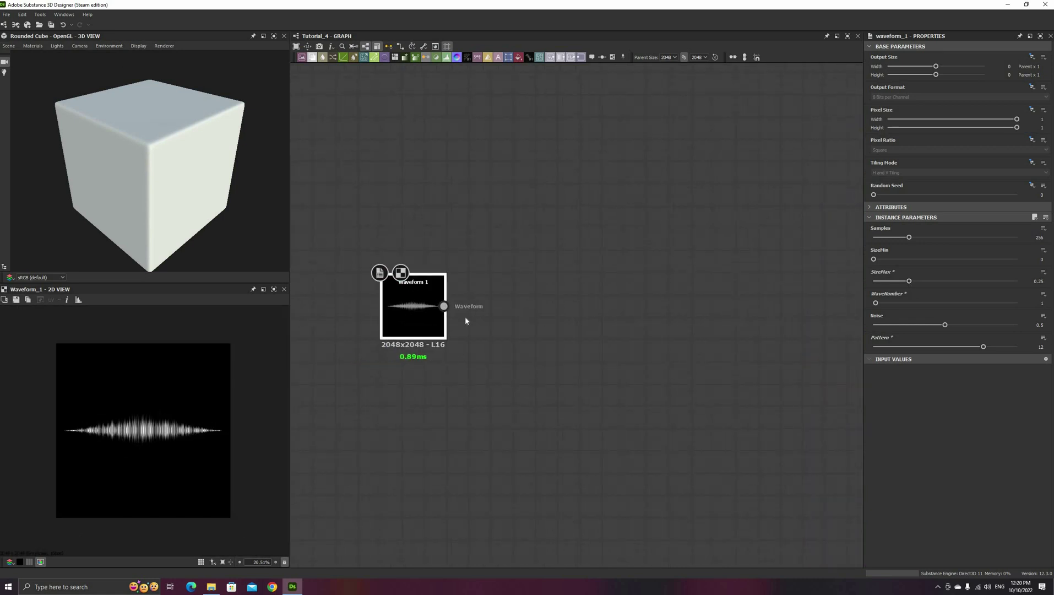
{"action": "key", "text": "space"}
{"action": "left_click", "coordinate": [522, 332]}
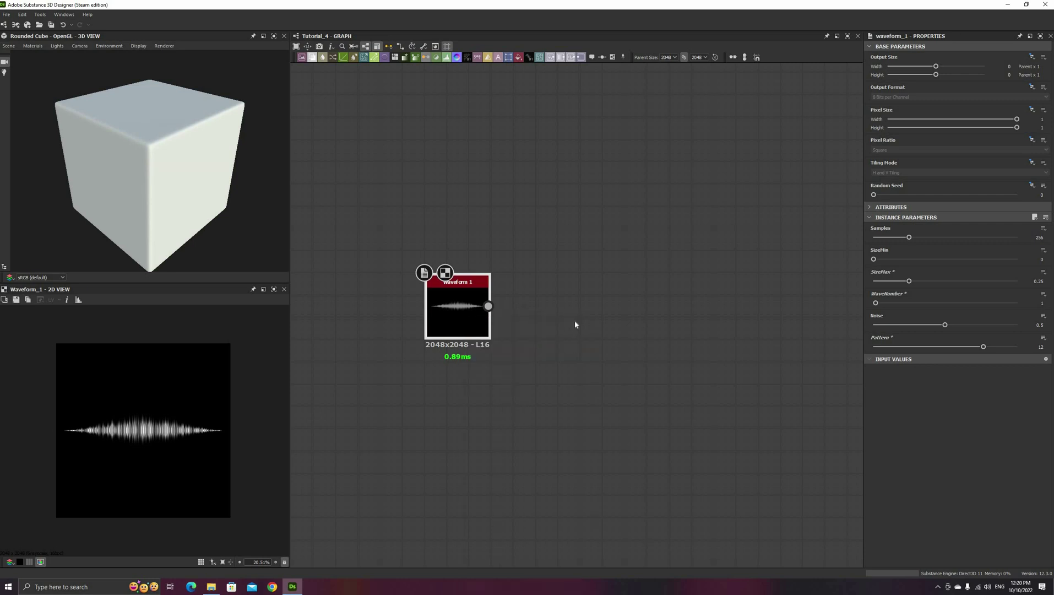
{"action": "left_click_drag", "start_coordinate": [590, 321], "coordinate": [568, 320]}
{"action": "left_click", "coordinate": [1004, 253]}
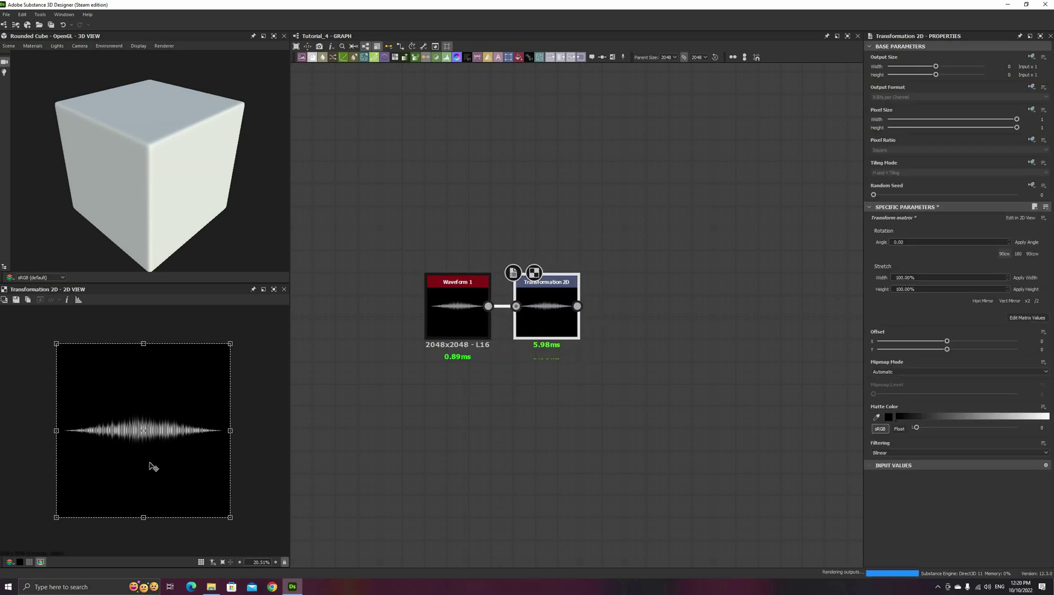
Stretch the upright waveform downward past the tile's lower edge, to an X offset of about -0.225, keeping only its tapered upper half
{"action": "scroll", "coordinate": [149, 515], "scroll_direction": "down", "scroll_amount": 2}
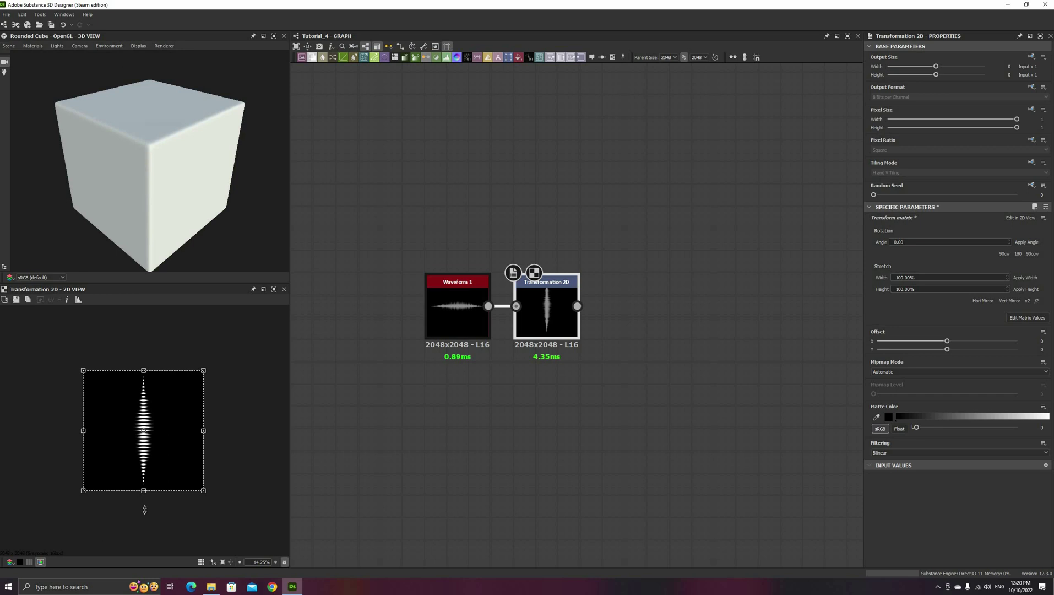
{"action": "left_click_drag", "start_coordinate": [144, 509], "coordinate": [145, 575]}
{"action": "scroll", "coordinate": [147, 537], "scroll_direction": "down", "scroll_amount": 2}
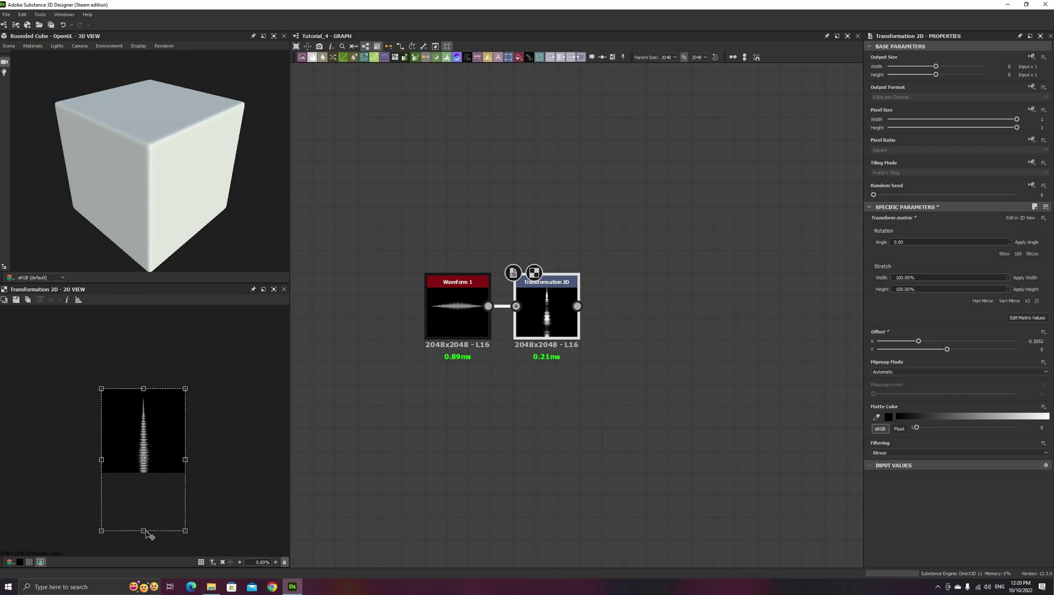
{"action": "left_click_drag", "start_coordinate": [142, 536], "coordinate": [142, 542]}
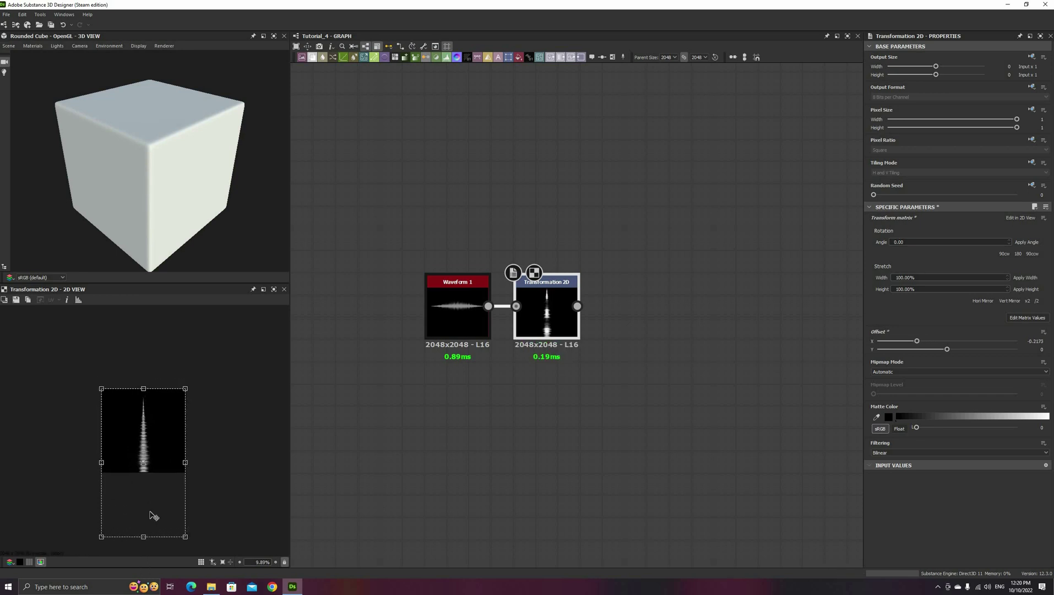
{"action": "scroll", "coordinate": [147, 522], "scroll_direction": "up", "scroll_amount": 6}
{"action": "scroll", "coordinate": [149, 534], "scroll_direction": "down", "scroll_amount": 6}
{"action": "left_click_drag", "start_coordinate": [143, 541], "coordinate": [143, 546]}
{"action": "scroll", "coordinate": [149, 470], "scroll_direction": "up", "scroll_amount": 5}
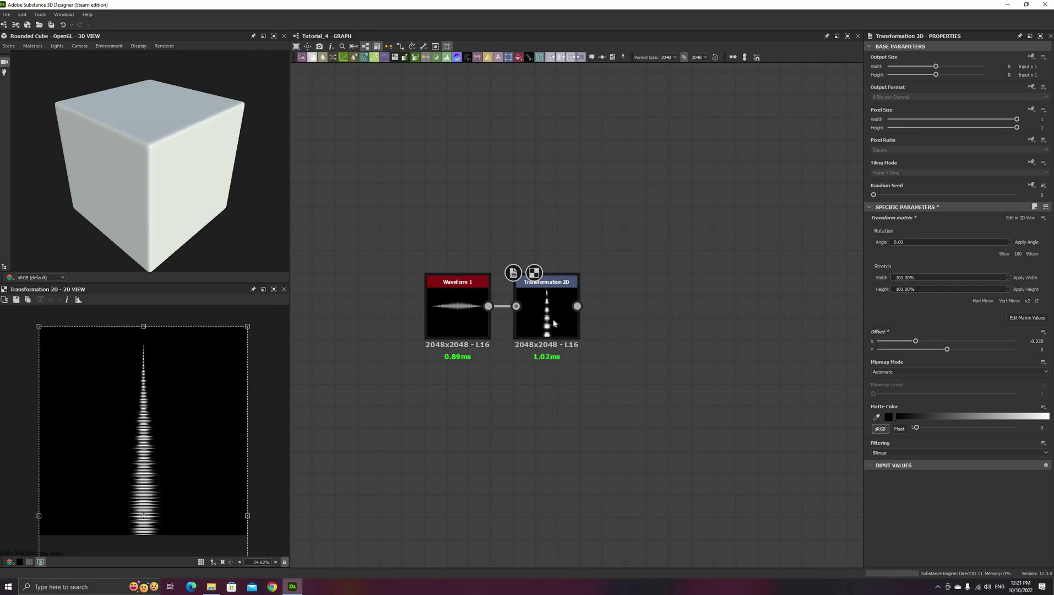
Add a Blur HQ Grayscale node after the Transformation 2D node and set its intensity to about 5.56
{"action": "key", "text": "space"}
{"action": "type", "text": "blur"}
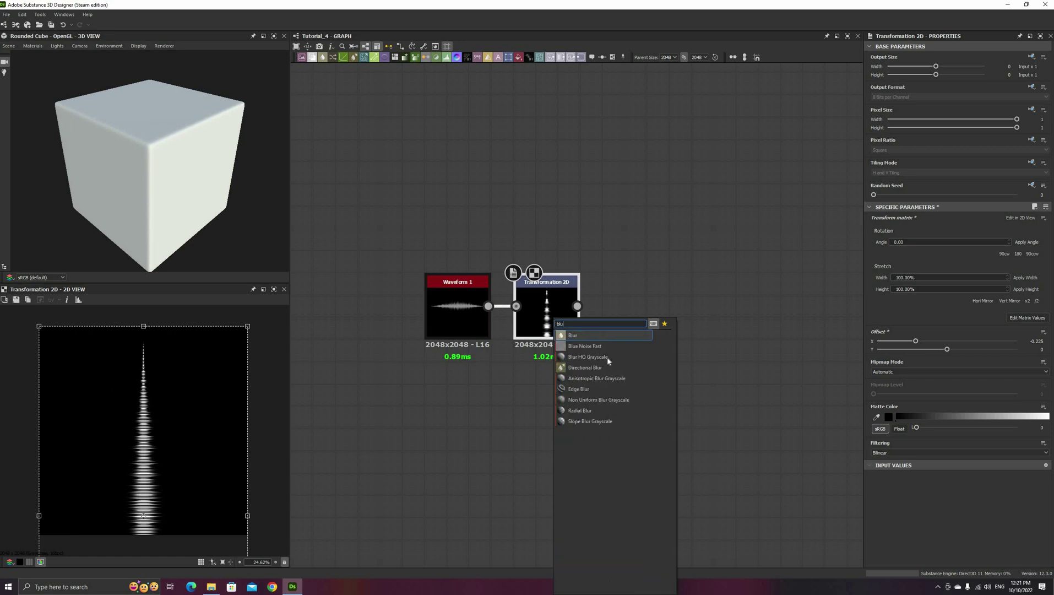
{"action": "left_click", "coordinate": [631, 356]}
{"action": "left_click_drag", "start_coordinate": [642, 320], "coordinate": [619, 320]}
{"action": "left_click_drag", "start_coordinate": [962, 237], "coordinate": [923, 235]}
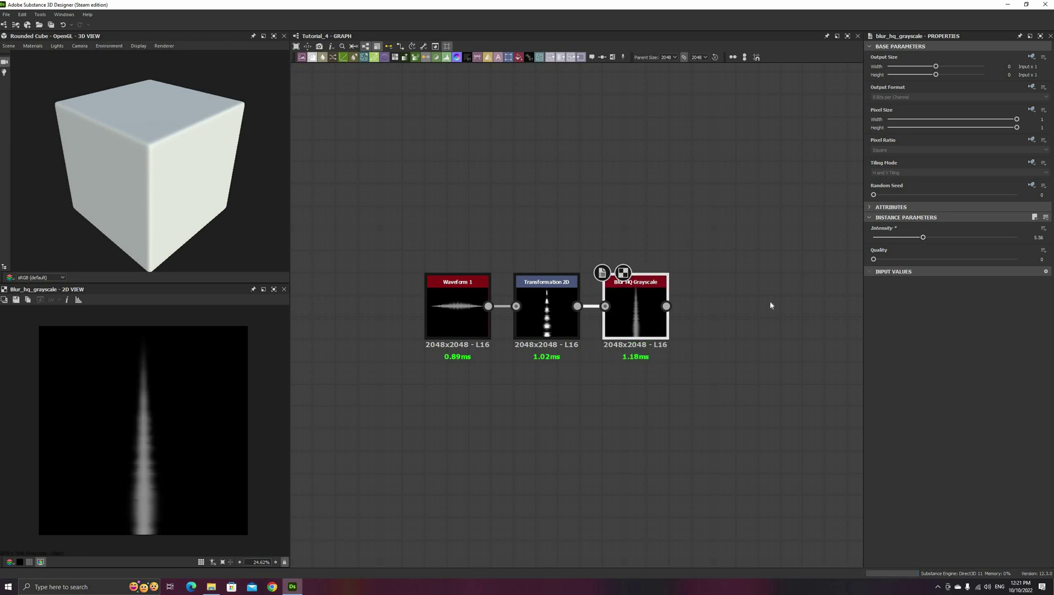
Add a Histogram Scan node after the blur, raising contrast to nearly 1 and position until a solid white blade forms
{"action": "key", "text": "space"}
{"action": "type", "text": "hist"}
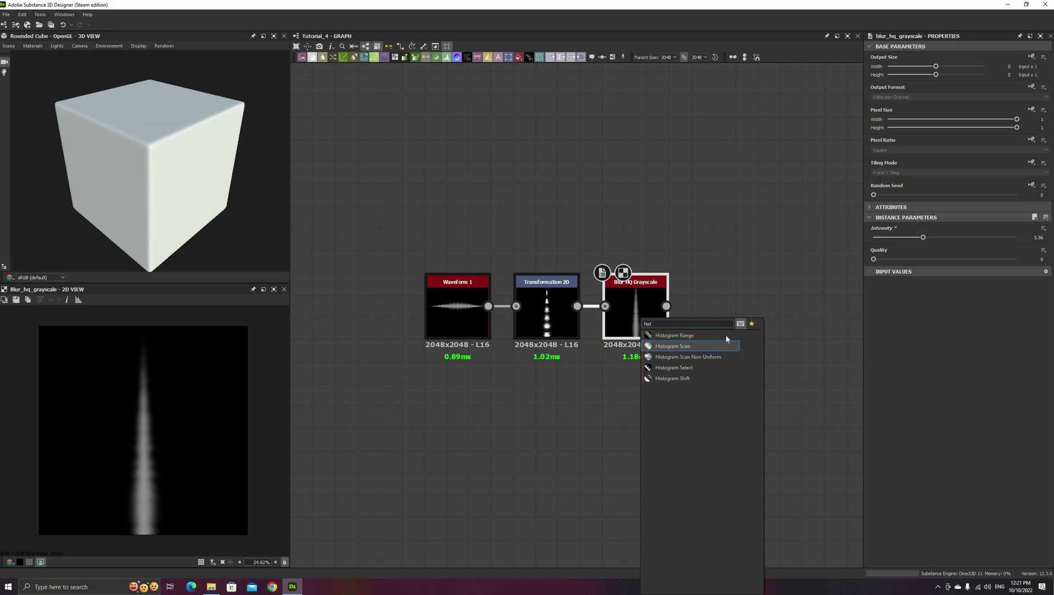
{"action": "key", "text": "Return"}
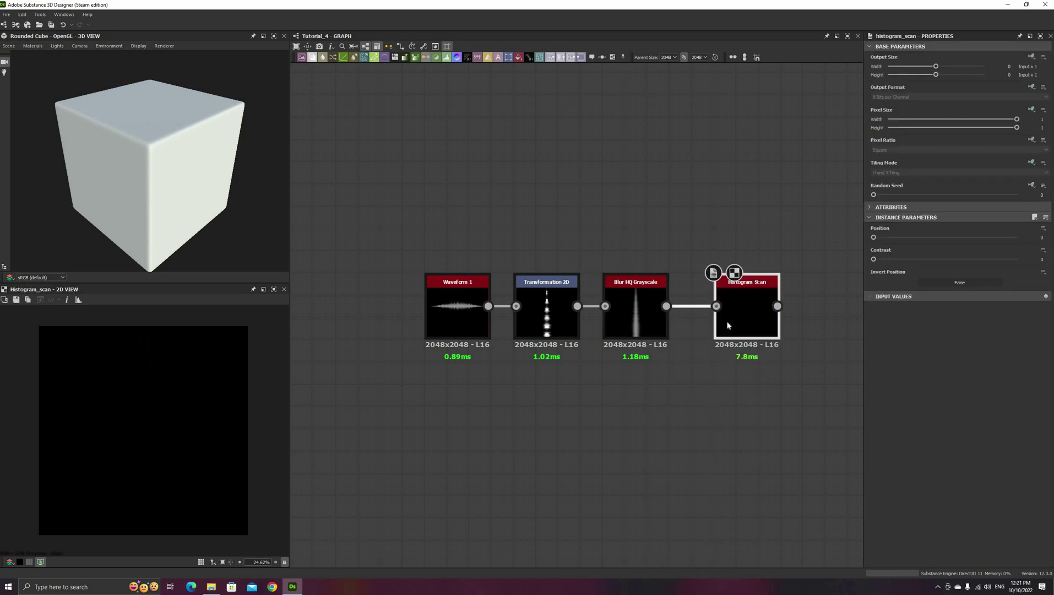
{"action": "left_click", "coordinate": [1016, 260]}
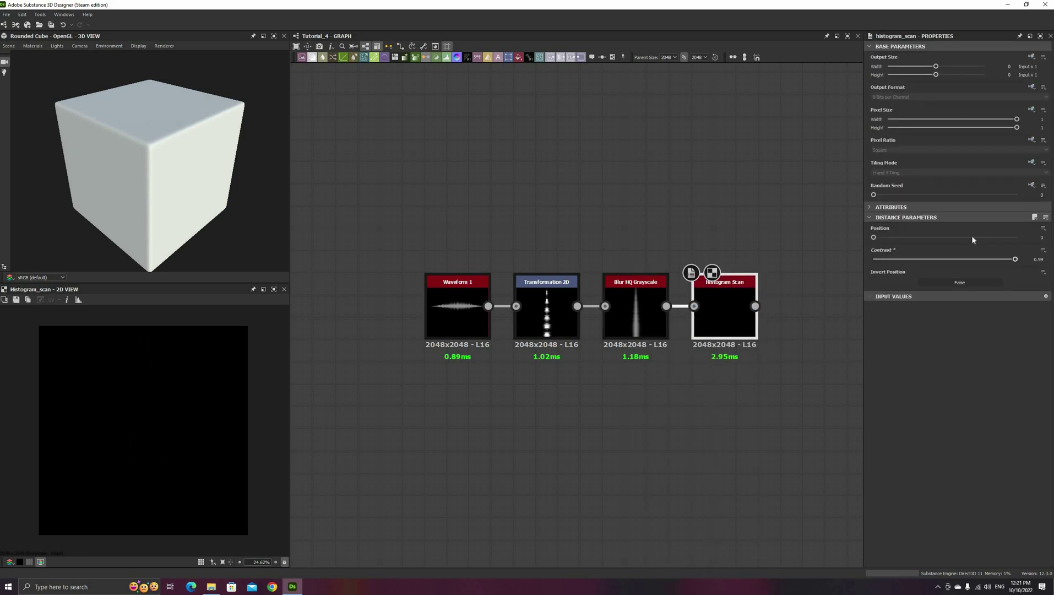
{"action": "left_click_drag", "start_coordinate": [980, 237], "coordinate": [1005, 242]}
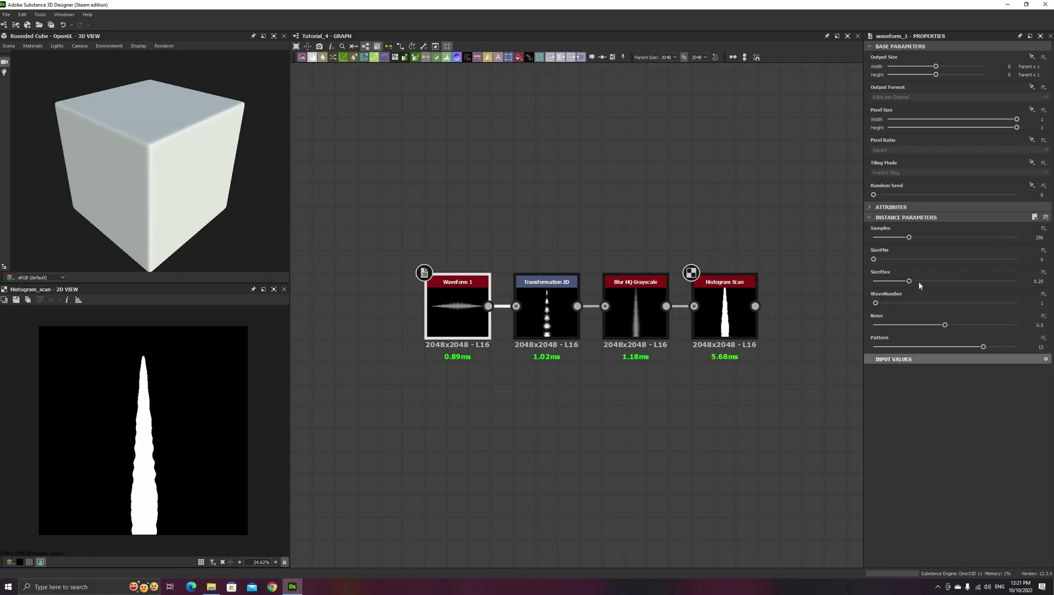
Slim the blade by lowering the Waveform 1 node's SizeMax slightly, and raise the Histogram Scan position to 0.98
{"action": "left_click_drag", "start_coordinate": [910, 281], "coordinate": [899, 280]}
{"action": "left_click", "coordinate": [737, 329]}
{"action": "left_click_drag", "start_coordinate": [1005, 238], "coordinate": [1015, 237]}
Move the four-node chain from Waveform 1 to Histogram Scan farther away from the Blend node
{"action": "middle_click_drag", "start_coordinate": [564, 436], "coordinate": [478, 427]}
{"action": "scroll", "coordinate": [479, 427], "scroll_direction": "down", "scroll_amount": 1}
{"action": "left_click_drag", "start_coordinate": [633, 380], "coordinate": [386, 297]}
{"action": "left_click_drag", "start_coordinate": [372, 322], "coordinate": [315, 322]}
{"action": "left_click", "coordinate": [412, 290]}
Add a Gradient Linear 3 node above Waveform 1 and set its rotation to 90
{"action": "middle_click_drag", "start_coordinate": [338, 228], "coordinate": [434, 294]}
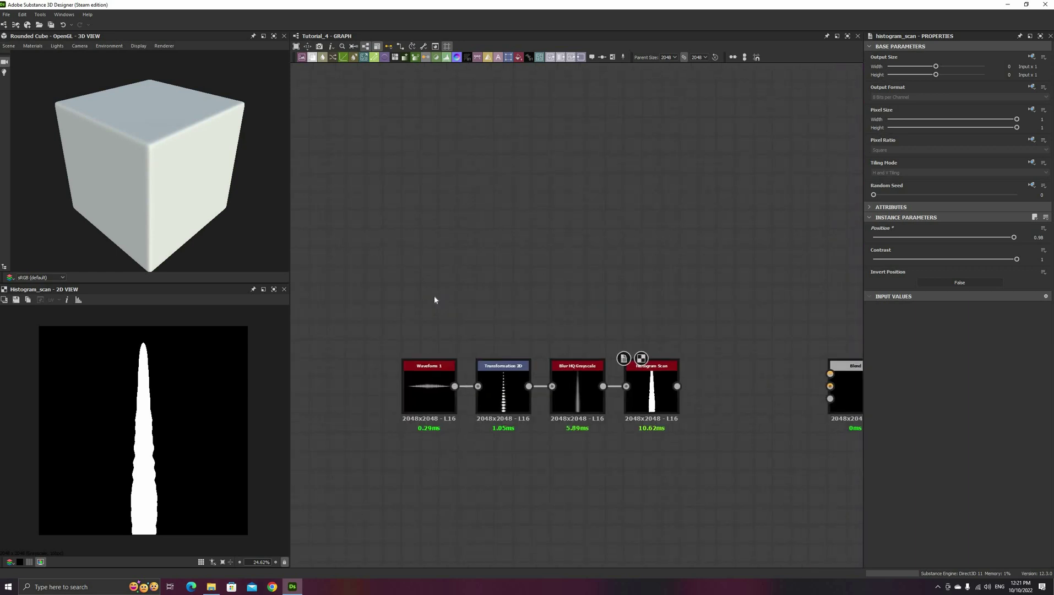
{"action": "key", "text": "space"}
{"action": "type", "text": "gra"}
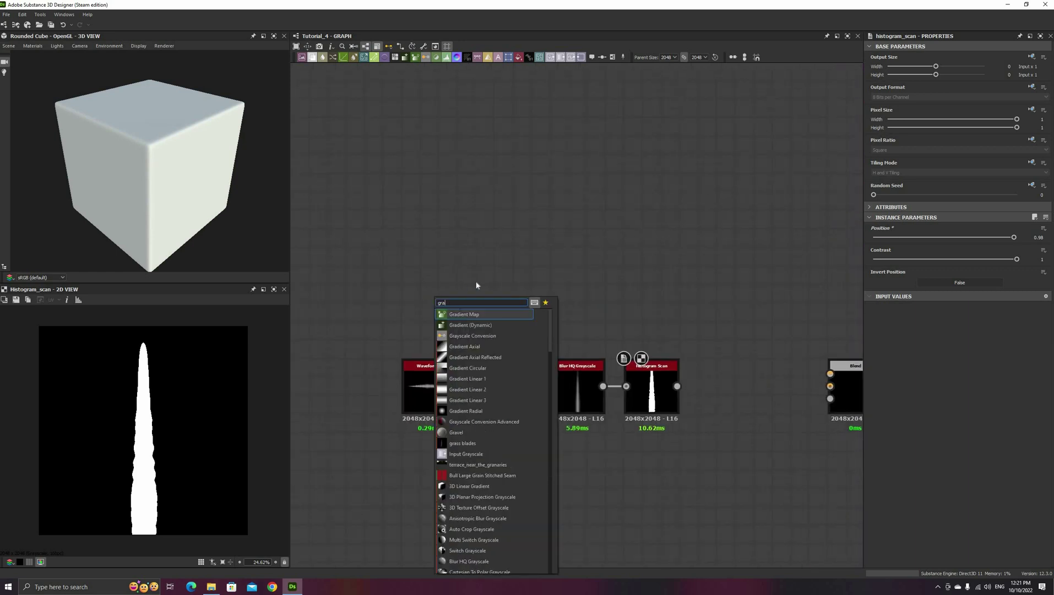
{"action": "left_click", "coordinate": [475, 401]}
{"action": "key", "text": "Return"}
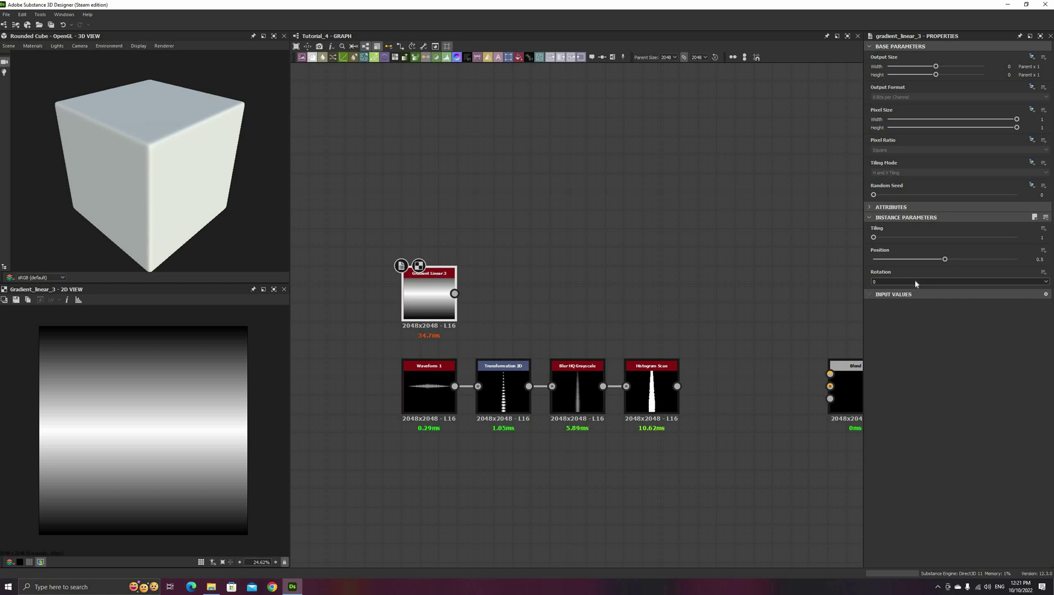
{"action": "left_click", "coordinate": [908, 281]}
{"action": "left_click", "coordinate": [909, 290]}
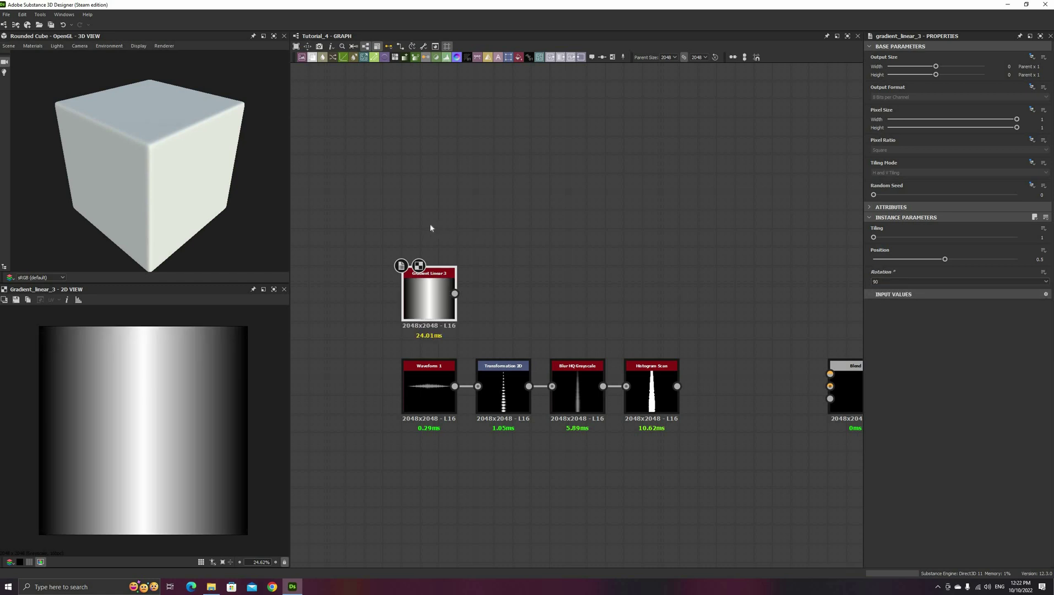
Add a Gradient Linear 1 node above the Gradient Linear 3 node
{"action": "key", "text": "space"}
{"action": "type", "text": "gra"}
{"action": "left_click", "coordinate": [450, 306]}
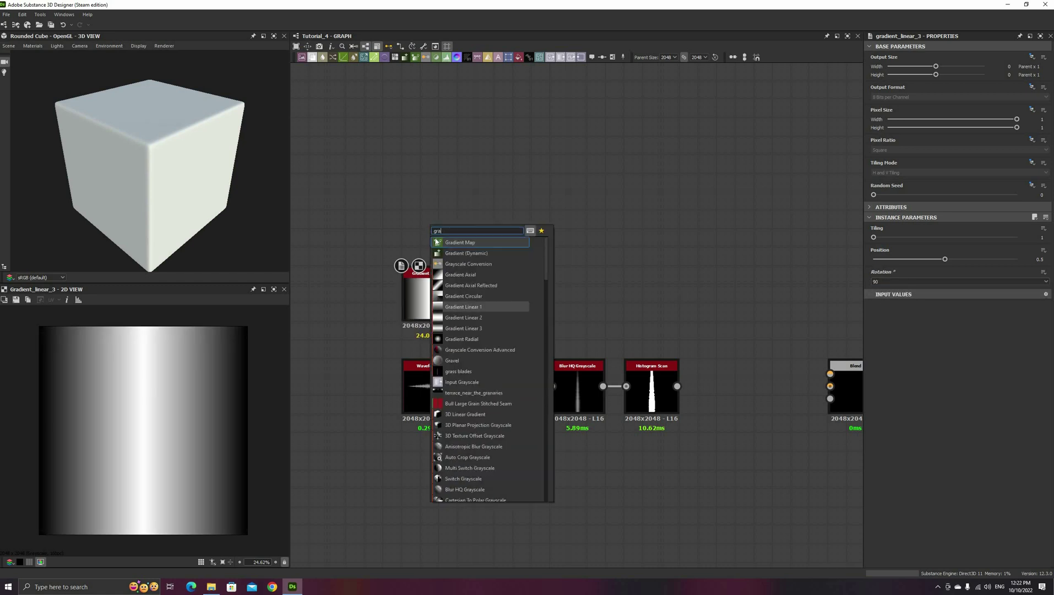
{"action": "key", "text": "Return"}
Add a Curve node connected to the output of Gradient Linear 3
{"action": "left_click", "coordinate": [438, 306]}
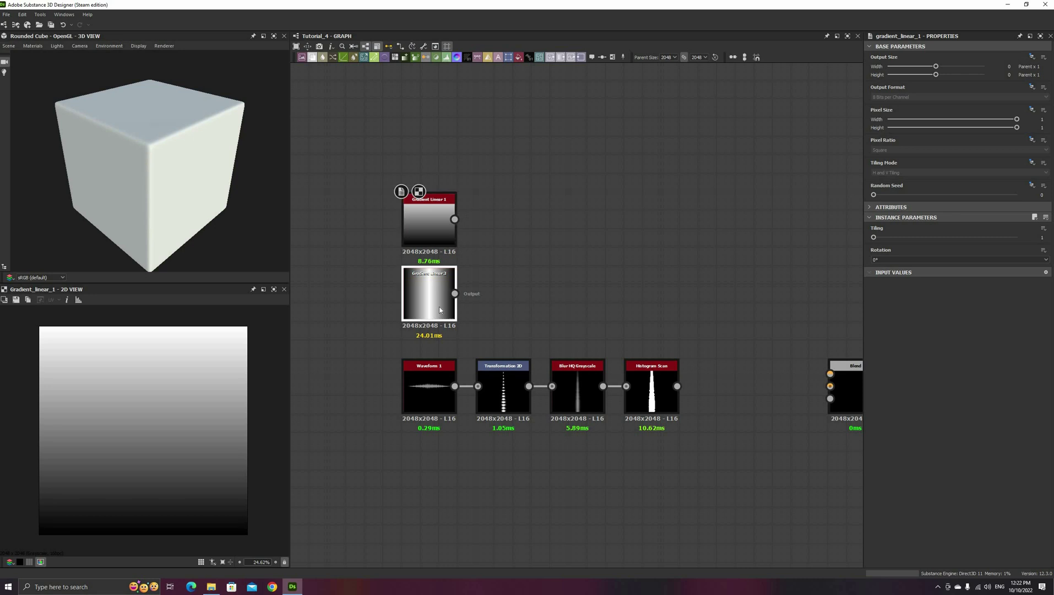
{"action": "key", "text": "space"}
{"action": "type", "text": "cur"}
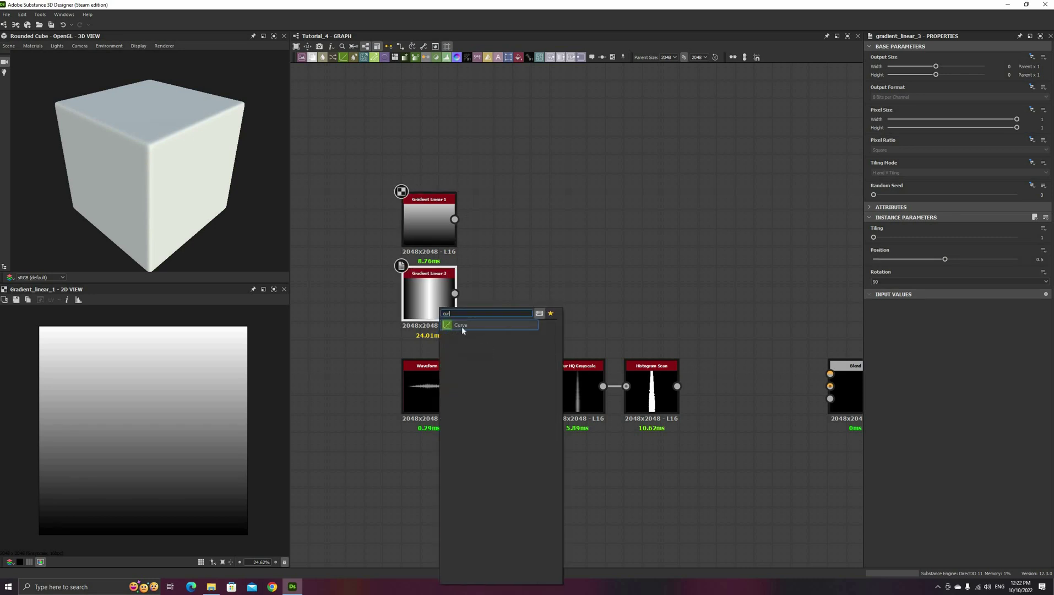
{"action": "key", "text": "Return"}
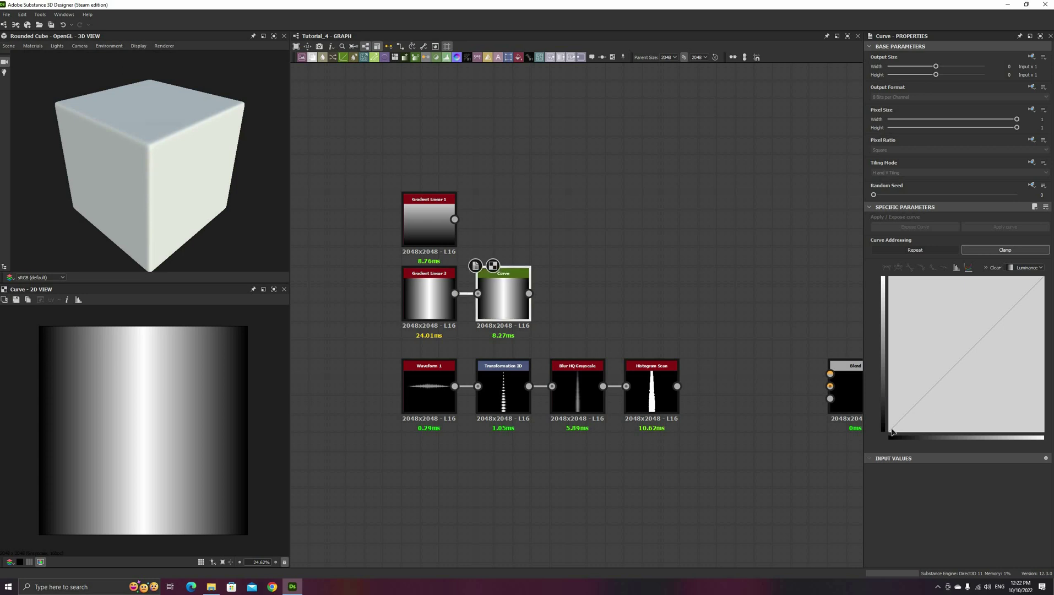
Add a midpoint to the luminance curve and raise it to about 0.44, 0.78, bowing the curve upward
{"action": "left_click", "coordinate": [953, 367]}
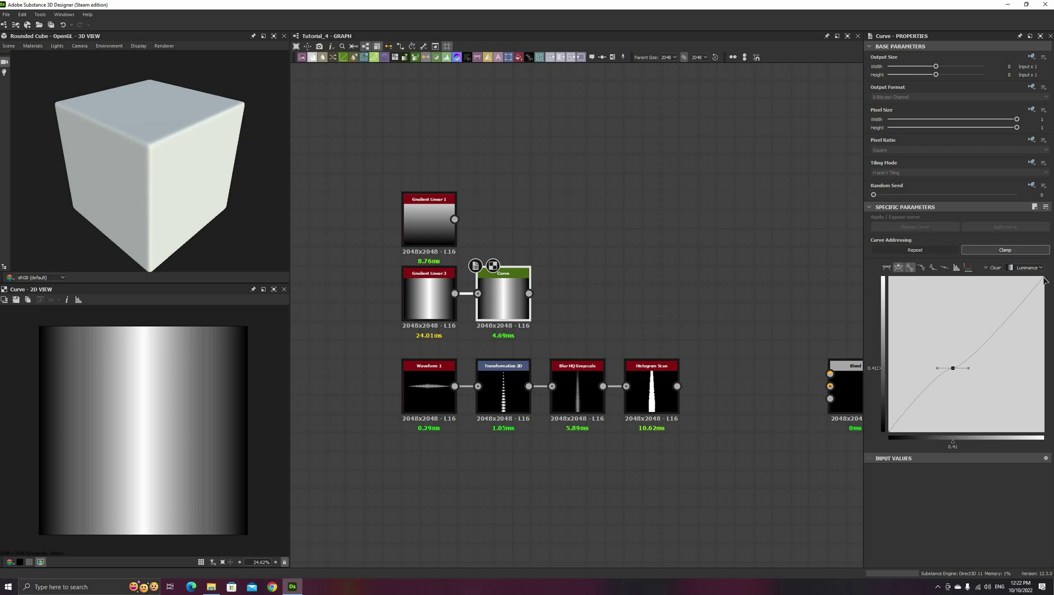
{"action": "left_click", "coordinate": [1042, 278]}
{"action": "left_click_drag", "start_coordinate": [956, 355], "coordinate": [958, 309]}
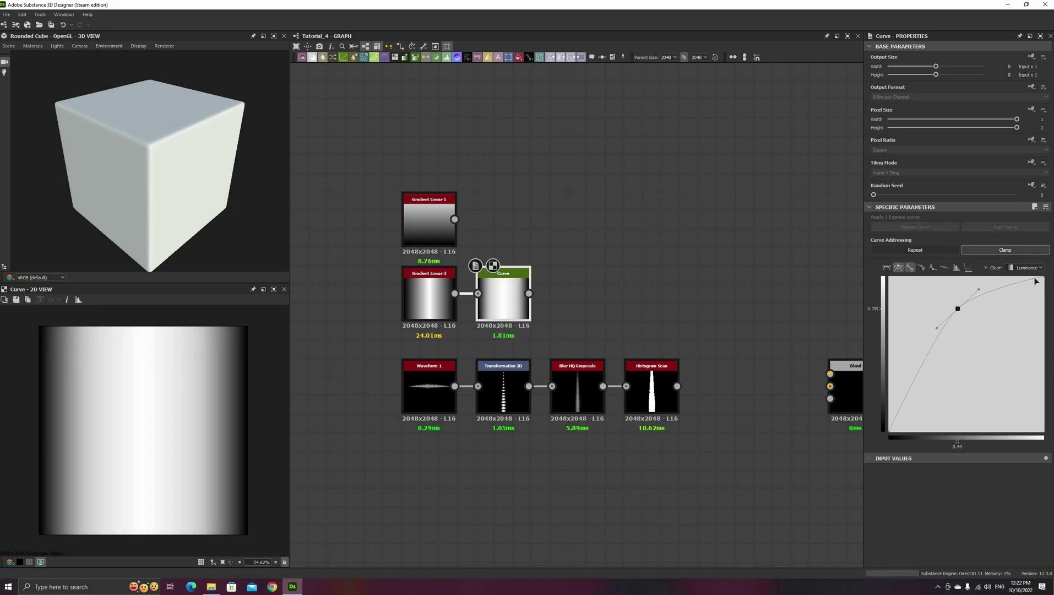
Shift the luminance curve's start point to an input of about 0.11 and nudge its midpoint slightly toward the bright end
{"action": "left_click_drag", "start_coordinate": [891, 431], "coordinate": [899, 431]}
{"action": "left_click_drag", "start_coordinate": [957, 308], "coordinate": [992, 285]}
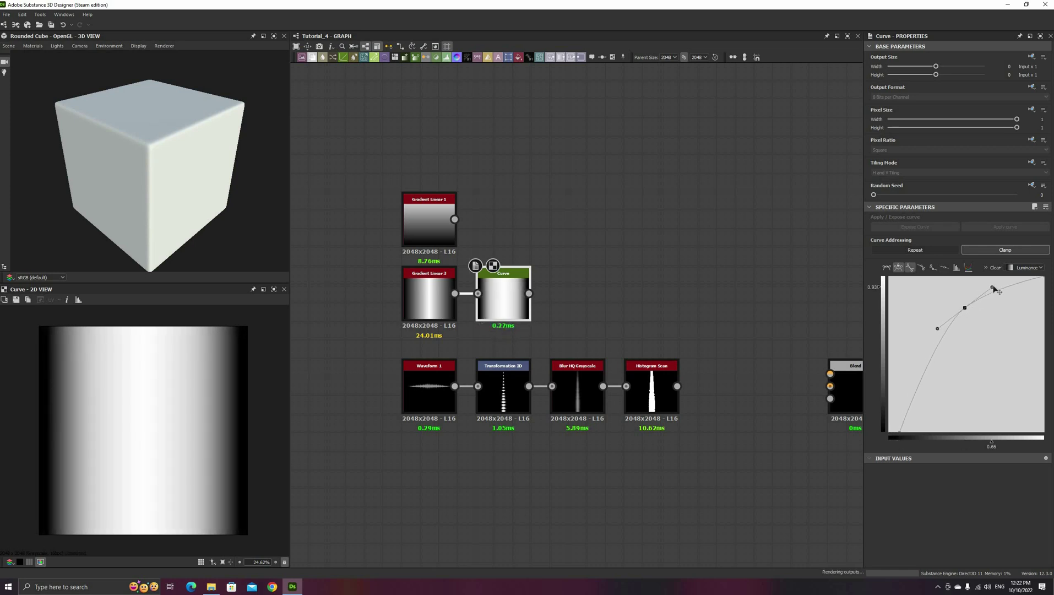
{"action": "left_click_drag", "start_coordinate": [900, 433], "coordinate": [906, 433]}
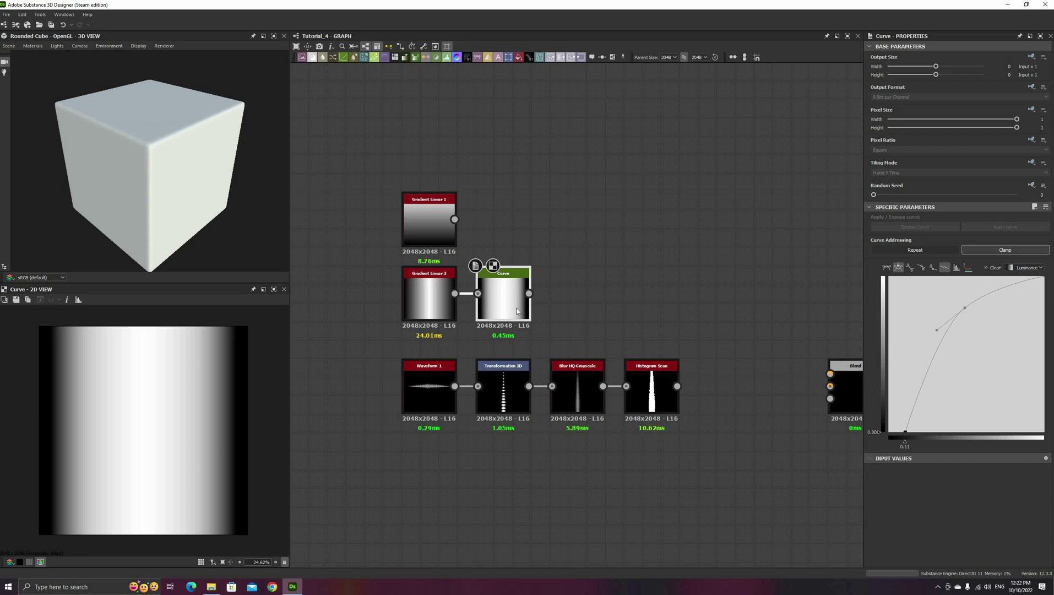
Add a Blend node after the Curve, feed Gradient Linear 1 into its foreground, and set its blending mode to Subtract
{"action": "key", "text": "space"}
{"action": "left_click", "coordinate": [535, 336]}
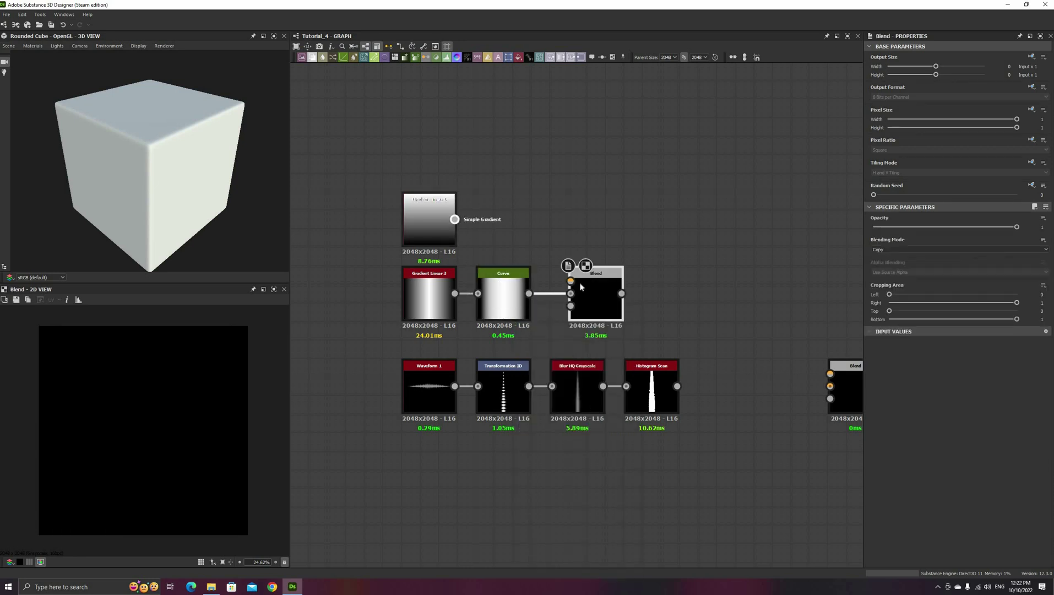
{"action": "left_click_drag", "start_coordinate": [580, 286], "coordinate": [572, 281]}
{"action": "left_click", "coordinate": [888, 249]}
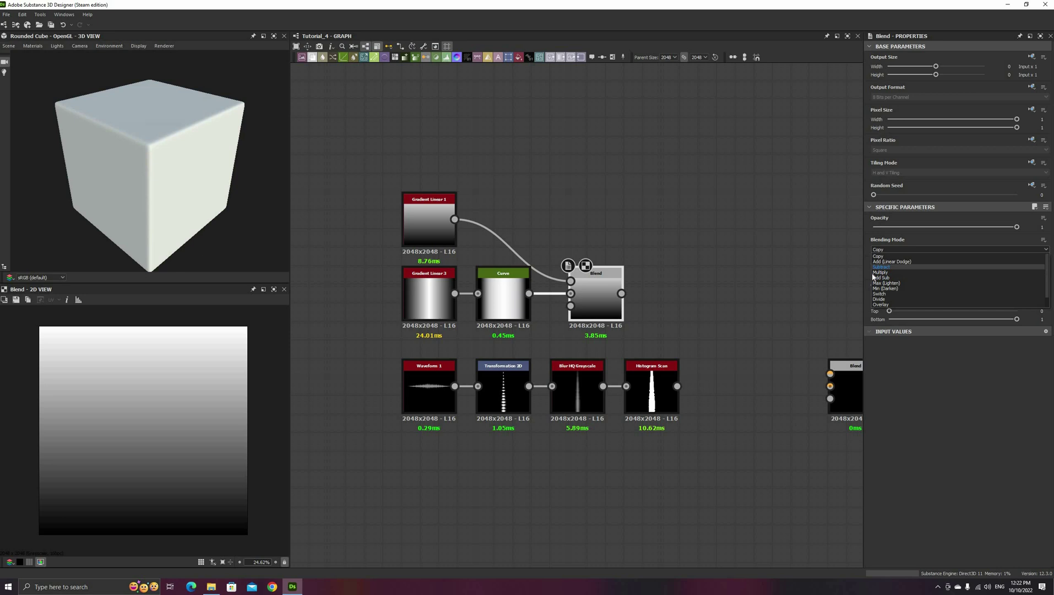
{"action": "left_click", "coordinate": [880, 267]}
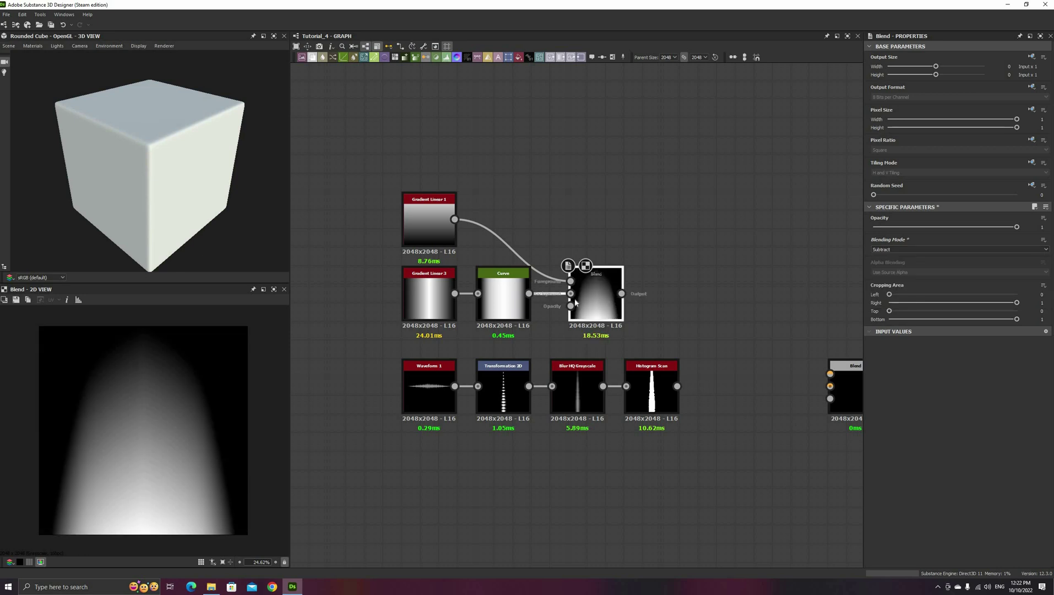
{"action": "left_click_drag", "start_coordinate": [598, 294], "coordinate": [579, 295]}
Add a Blend node after Histogram Scan, connect the Subtract blend to its foreground, and set its blending mode to Multiply
{"action": "left_click", "coordinate": [659, 392]}
{"action": "key", "text": "space"}
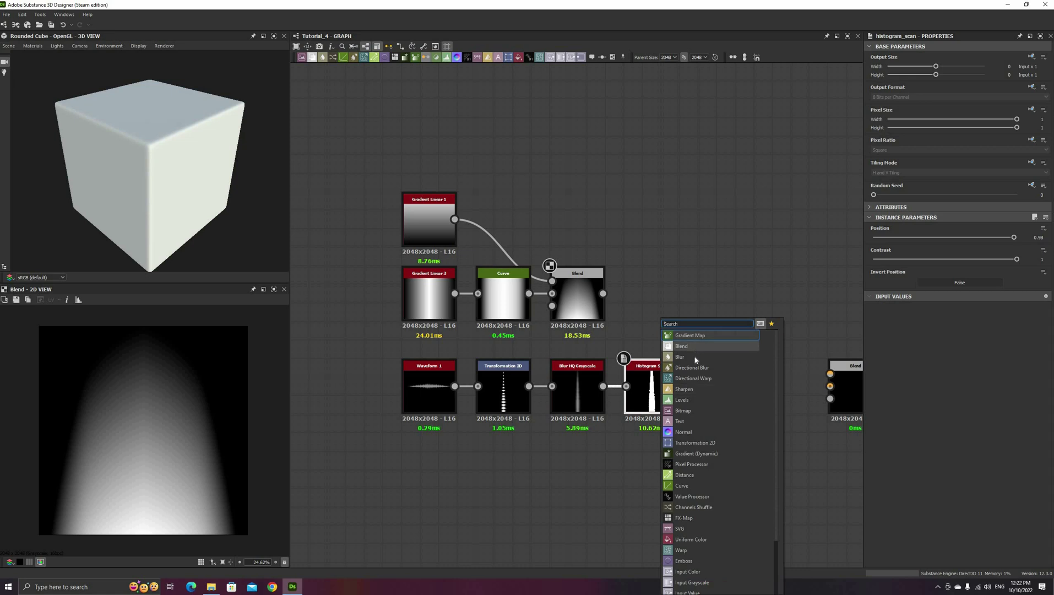
{"action": "left_click", "coordinate": [681, 346]}
{"action": "left_click_drag", "start_coordinate": [603, 293], "coordinate": [719, 374]}
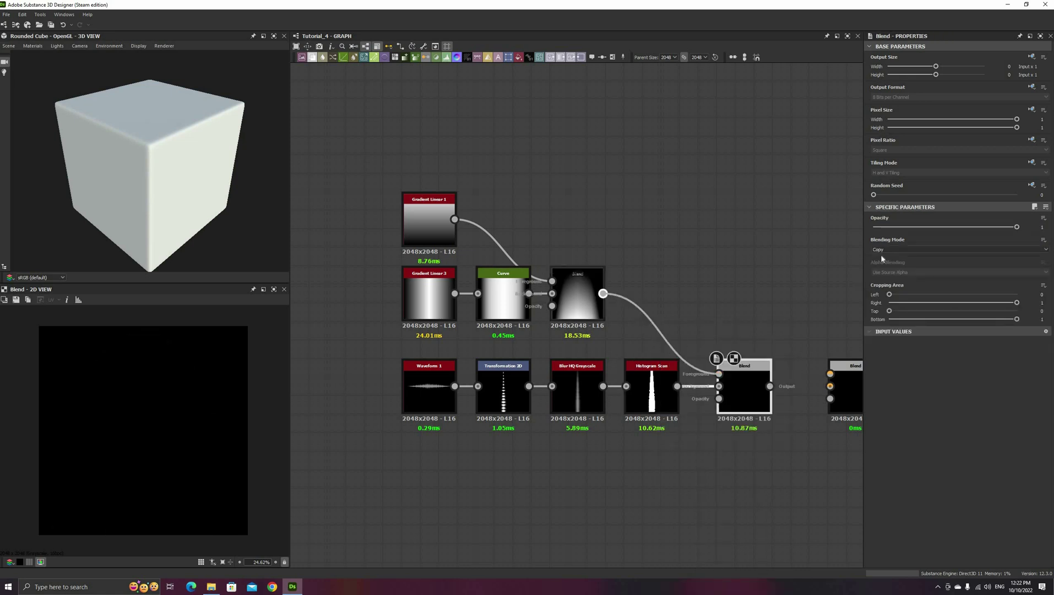
{"action": "left_click", "coordinate": [885, 249]}
{"action": "left_click", "coordinate": [881, 271]}
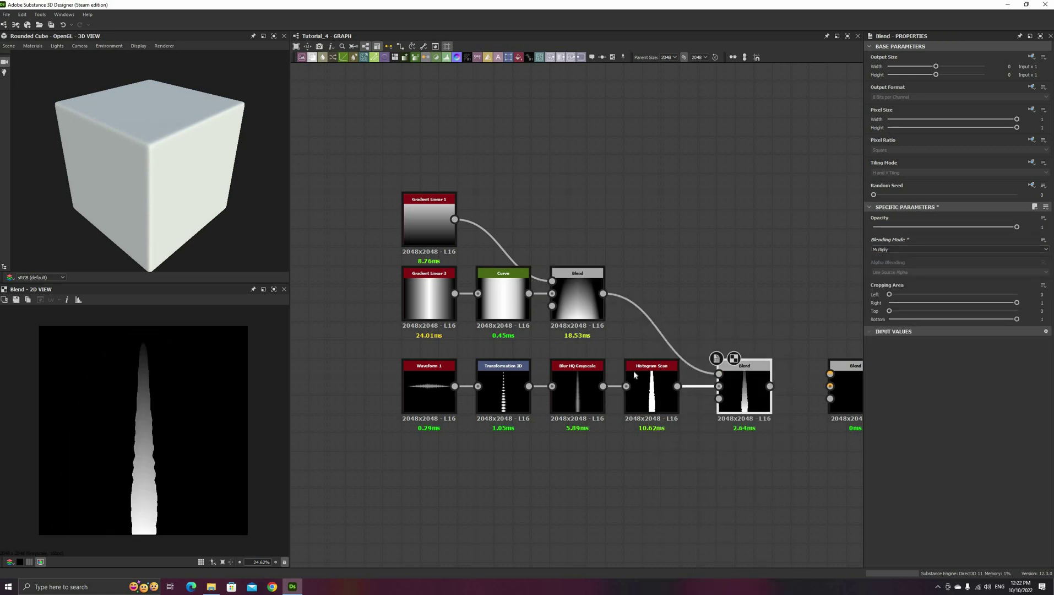
In the Curve after Gradient Linear 3, shift the midpoint toward the bright end and the start point to about 0.55
{"action": "left_click", "coordinate": [490, 304]}
{"action": "left_click_drag", "start_coordinate": [969, 308], "coordinate": [991, 303]}
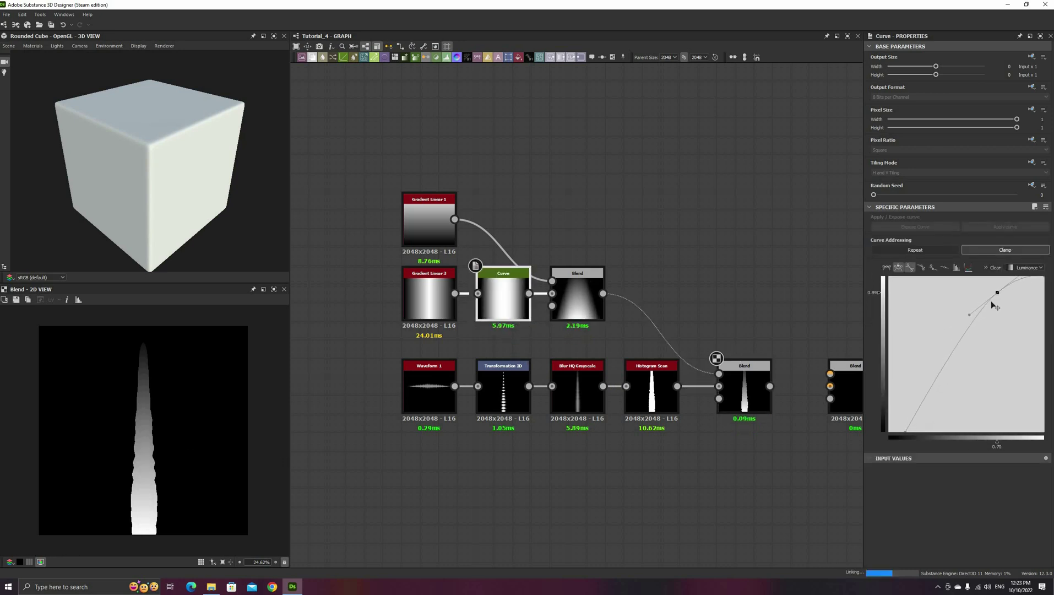
{"action": "left_click_drag", "start_coordinate": [905, 431], "coordinate": [962, 431]}
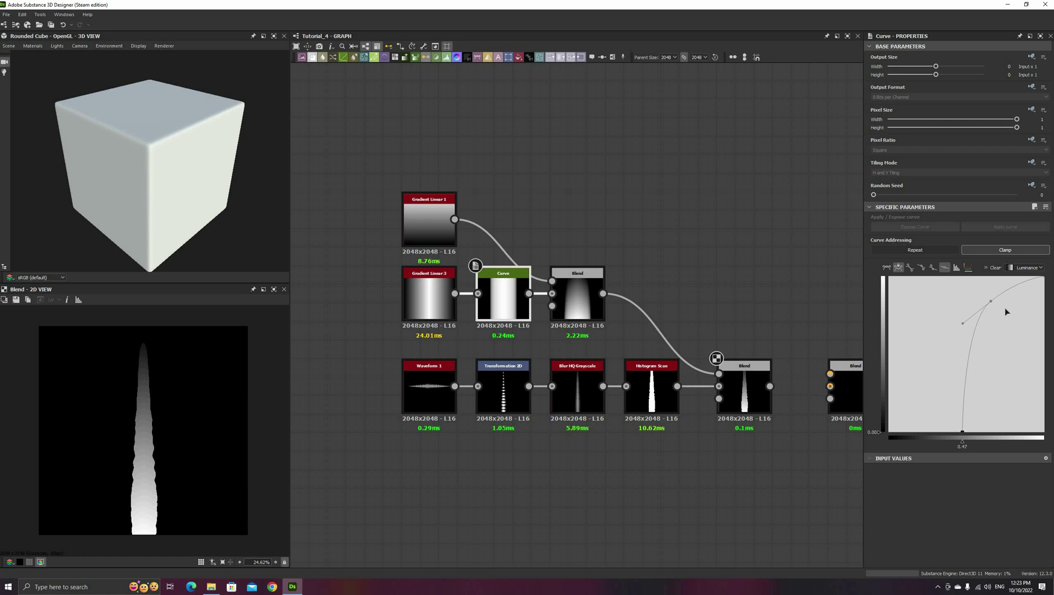
{"action": "left_click_drag", "start_coordinate": [991, 302], "coordinate": [1010, 300]}
{"action": "left_click_drag", "start_coordinate": [964, 432], "coordinate": [983, 435]}
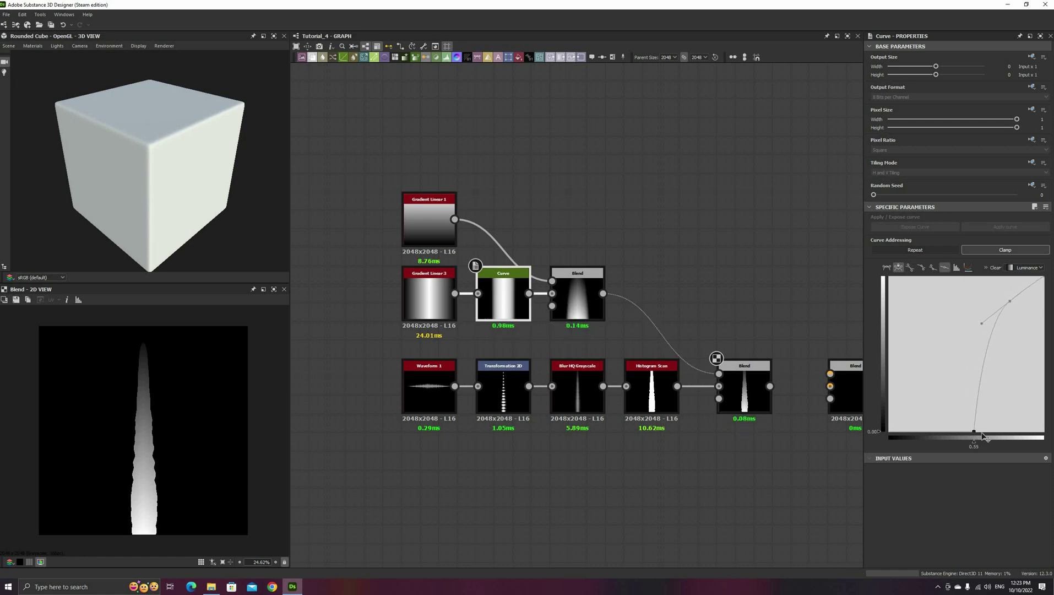
Add another Blend node connected to the output of the Multiply blend
{"action": "left_click", "coordinate": [744, 392]}
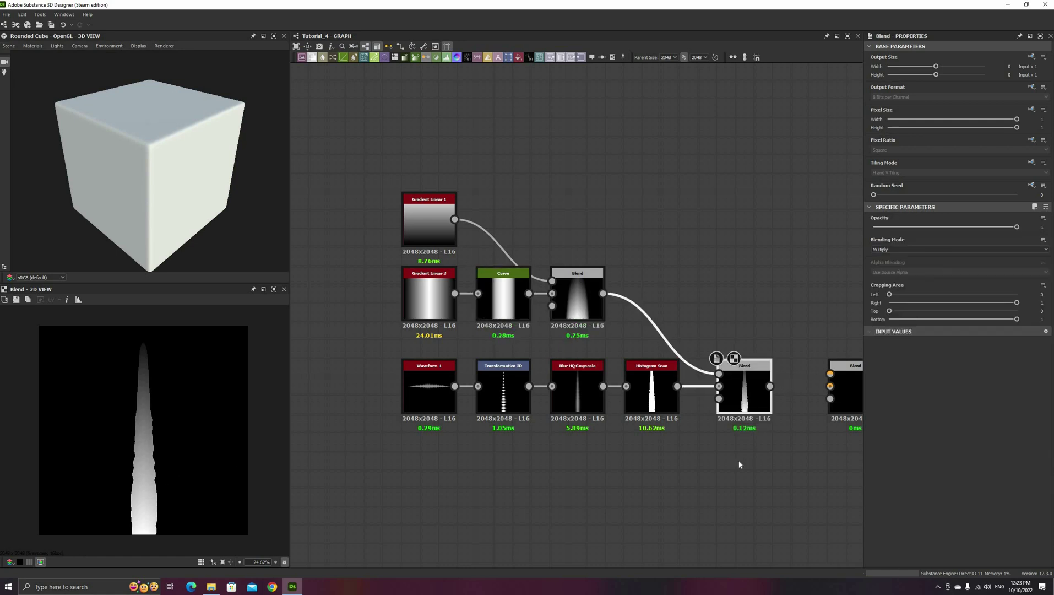
{"action": "middle_click_drag", "start_coordinate": [739, 464], "coordinate": [643, 456]}
{"action": "scroll", "coordinate": [643, 456], "scroll_direction": "down", "scroll_amount": 1}
{"action": "left_click_drag", "start_coordinate": [649, 410], "coordinate": [527, 456], "text": "ctrl"}
{"action": "left_click", "coordinate": [577, 428]}
{"action": "middle_click_drag", "start_coordinate": [578, 428], "coordinate": [625, 398]}
{"action": "left_click", "coordinate": [576, 358]}
{"action": "key", "text": "space"}
{"action": "left_click", "coordinate": [616, 345]}
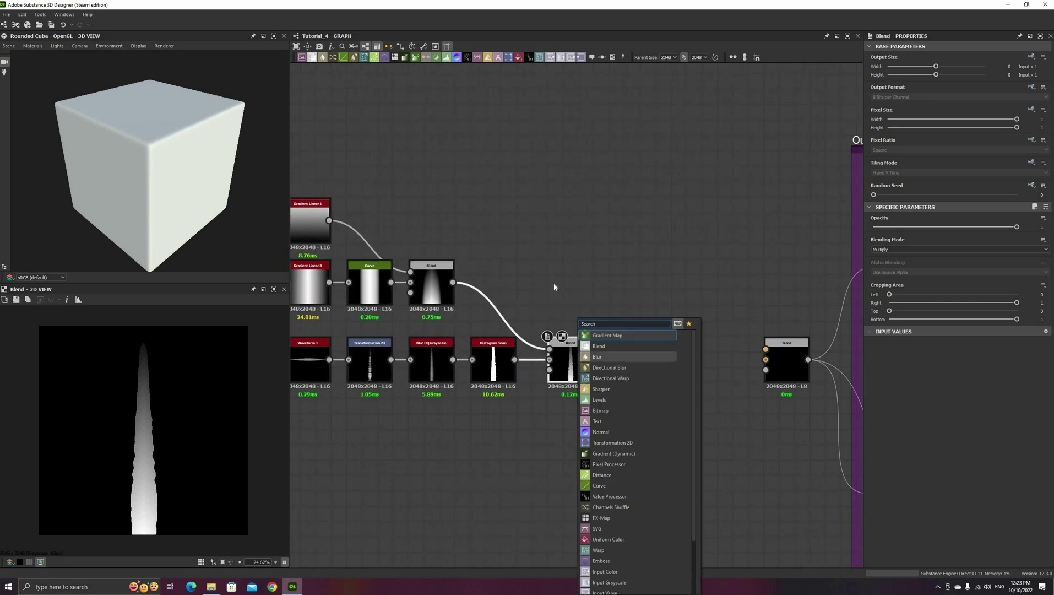
Connect Gradient Linear 1 to the last Blend's foreground and set that blend to Multiply at opacity 1
{"action": "middle_click_drag", "start_coordinate": [419, 234], "coordinate": [545, 244]}
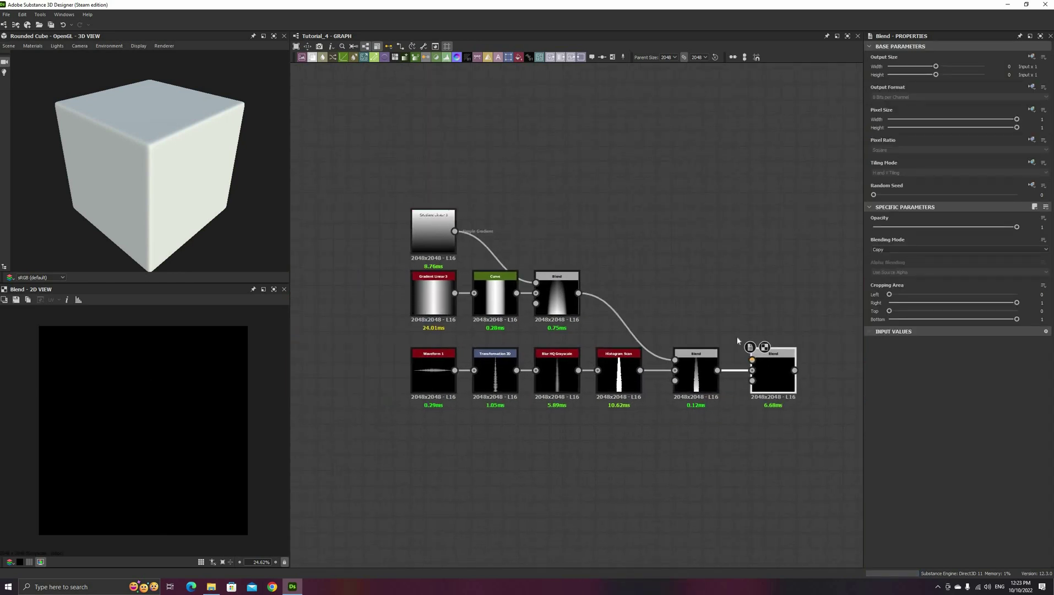
{"action": "left_click_drag", "start_coordinate": [455, 231], "coordinate": [752, 359]}
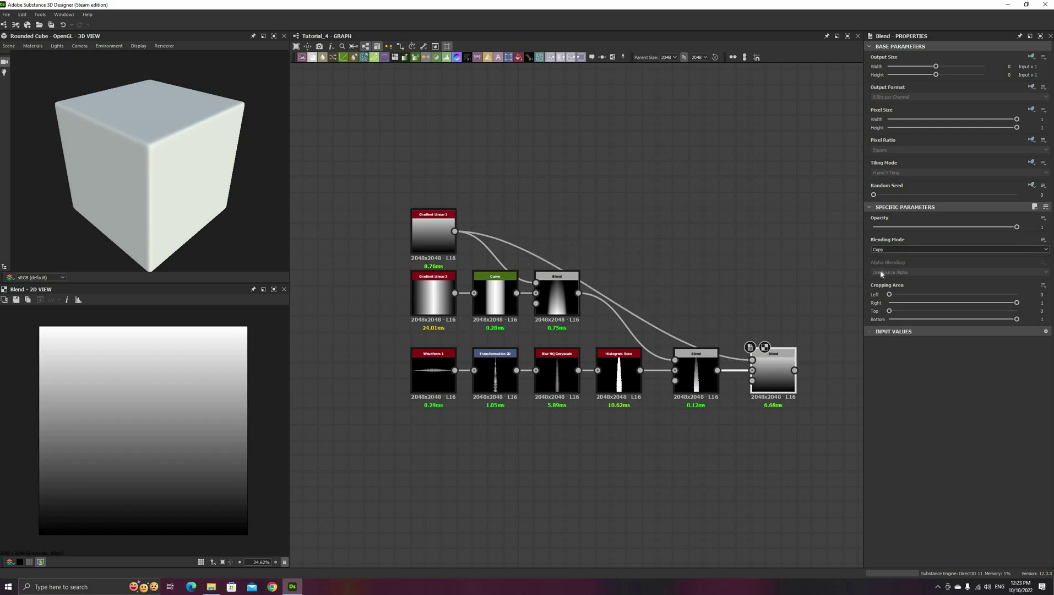
{"action": "left_click", "coordinate": [893, 250]}
{"action": "key", "text": "Return"}
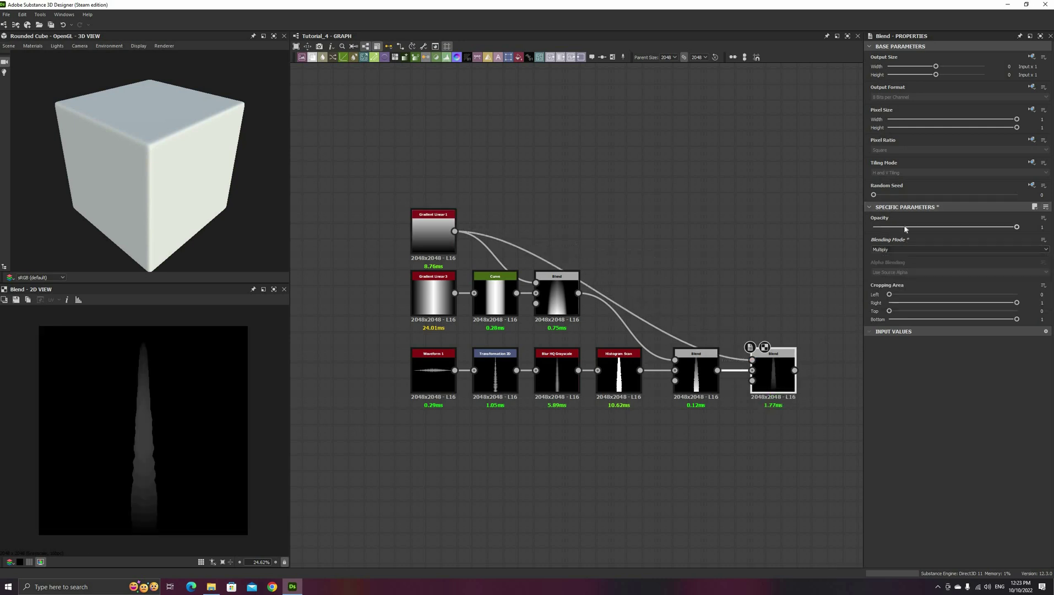
{"action": "left_click_drag", "start_coordinate": [897, 227], "coordinate": [1017, 227]}
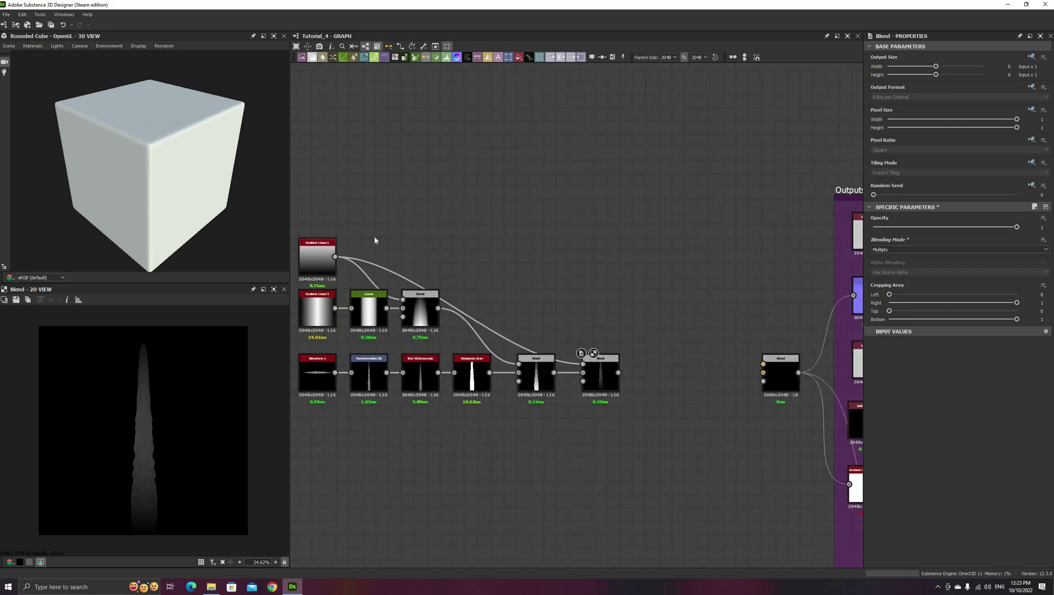
Add a Curve node fed by Gradient Linear 1 above the last Blend, and place a connected duplicate directly beneath it
{"action": "left_click_drag", "start_coordinate": [335, 257], "coordinate": [591, 257]}
{"action": "type", "text": "cur"}
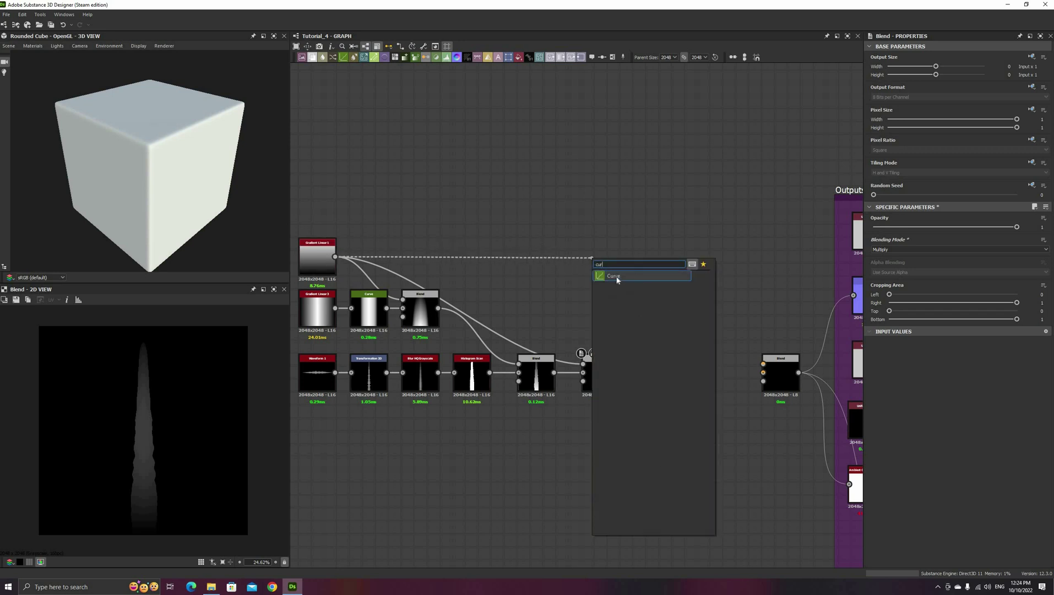
{"action": "left_click", "coordinate": [618, 278]}
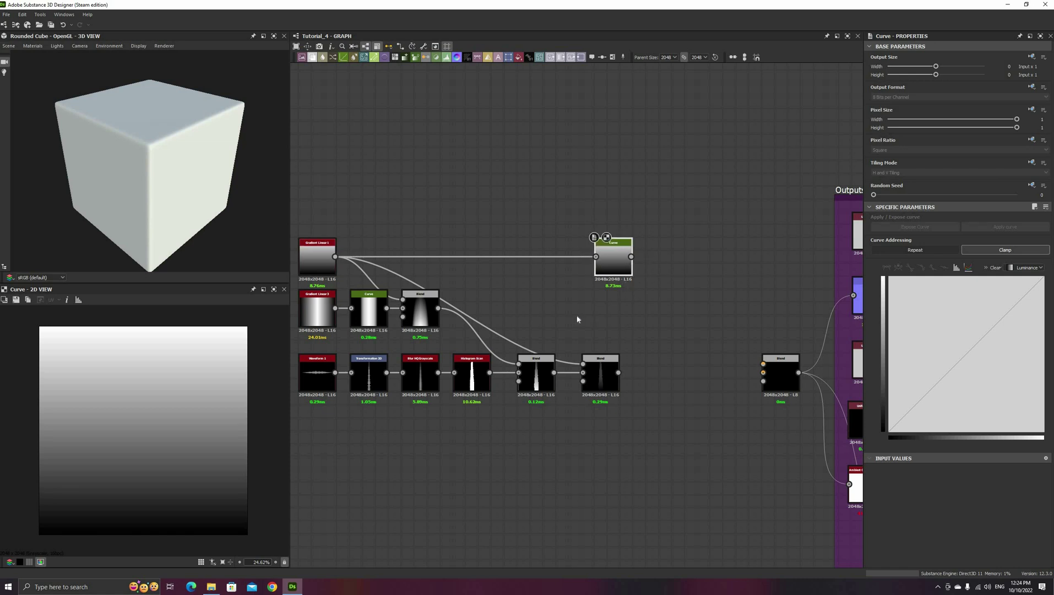
{"action": "key", "text": "ctrl+d"}
{"action": "left_click_drag", "start_coordinate": [587, 320], "coordinate": [624, 314]}
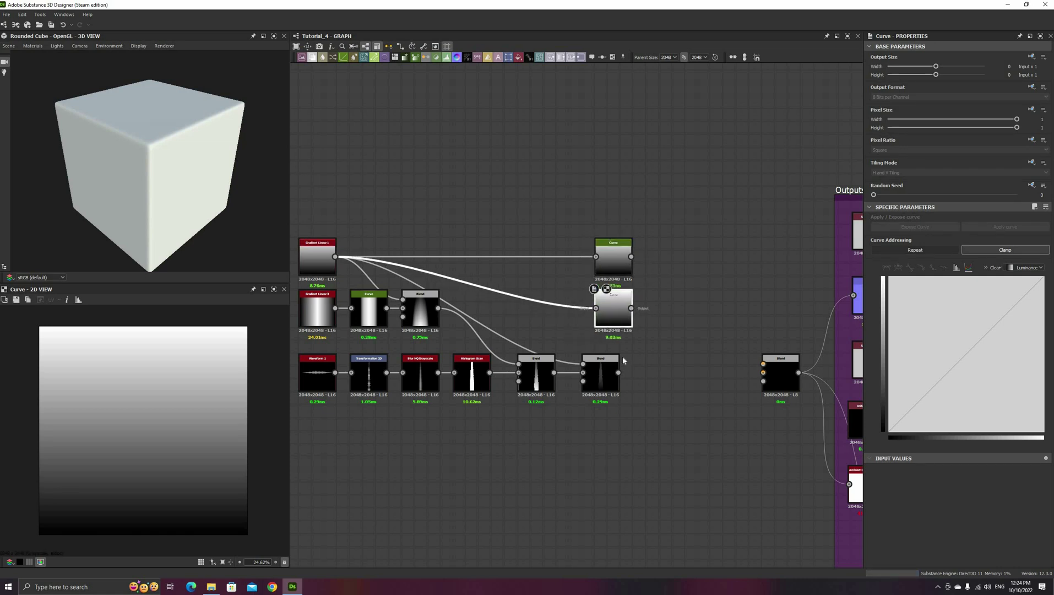
Add a Directional Warp node after each of the two stacked Curve nodes
{"action": "left_click", "coordinate": [618, 264]}
{"action": "key", "text": "space"}
{"action": "type", "text": "wa"}
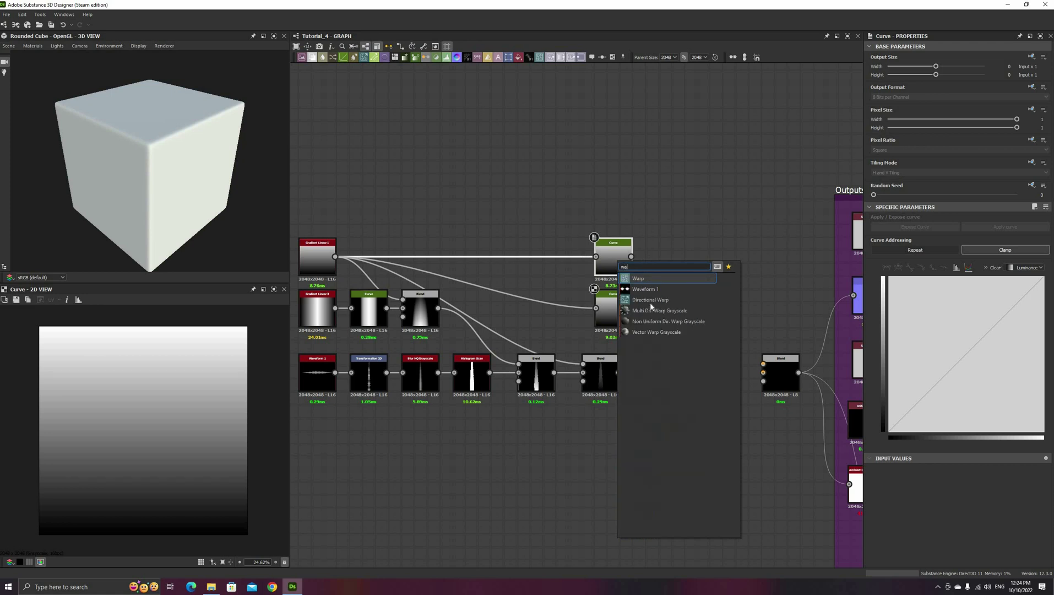
{"action": "left_click", "coordinate": [649, 300]}
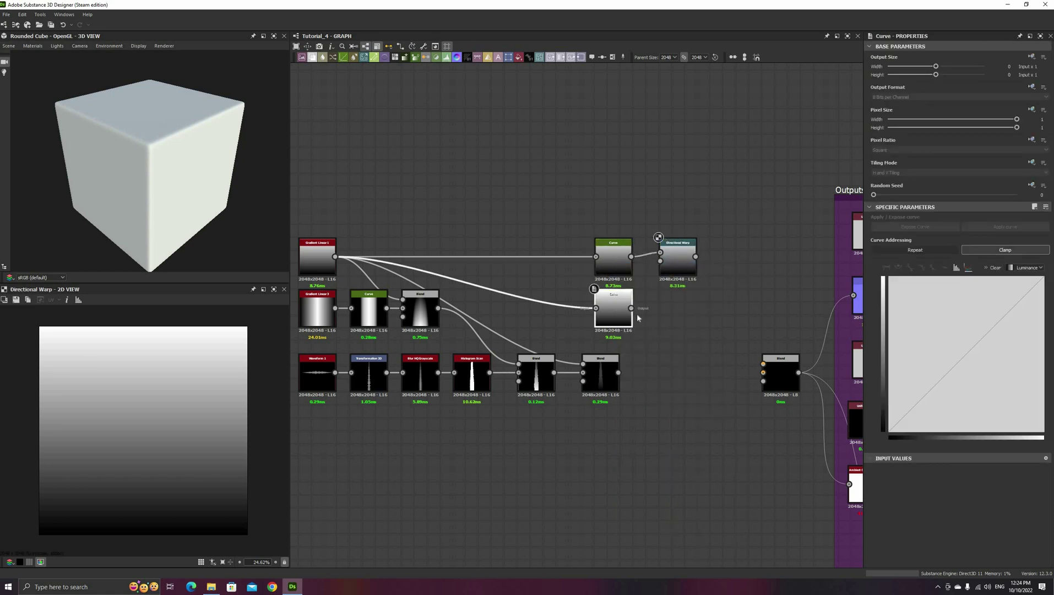
{"action": "key", "text": "space"}
{"action": "left_click", "coordinate": [661, 331]}
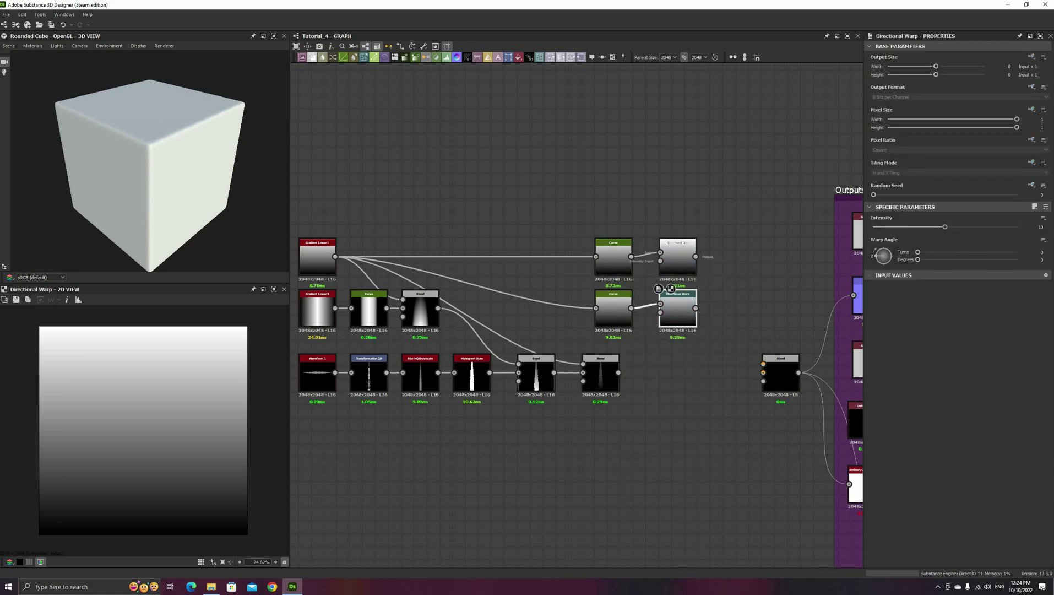
Set the intensity of both Directional Warp nodes to 100
{"action": "left_click", "coordinate": [677, 256]}
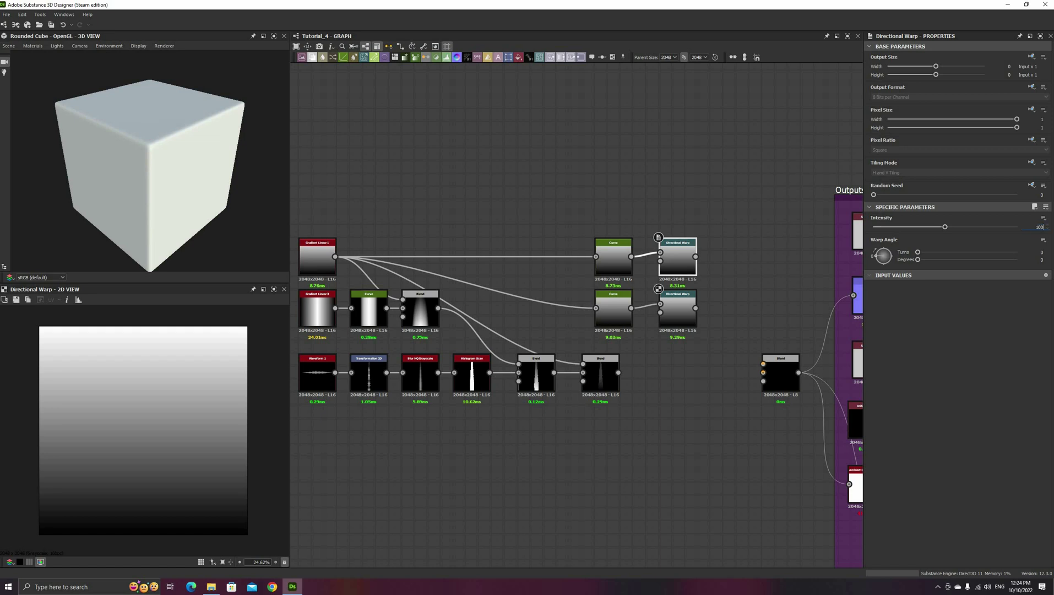
{"action": "key", "text": "Return"}
{"action": "left_click", "coordinate": [677, 311]}
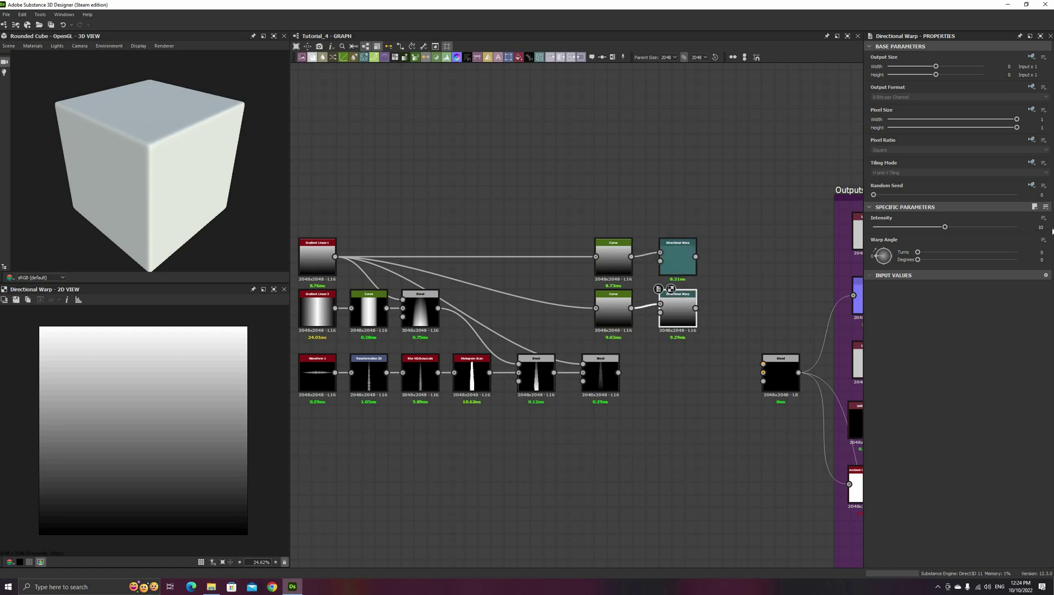
{"action": "type", "text": "100"}
{"action": "key", "text": "Return"}
Feed the last Blend into the main input of both Directional Warps, with each Curve driving its warp's intensity input
{"action": "scroll", "coordinate": [655, 247], "scroll_direction": "up", "scroll_amount": 1}
{"action": "scroll", "coordinate": [656, 245], "scroll_direction": "up", "scroll_amount": 1}
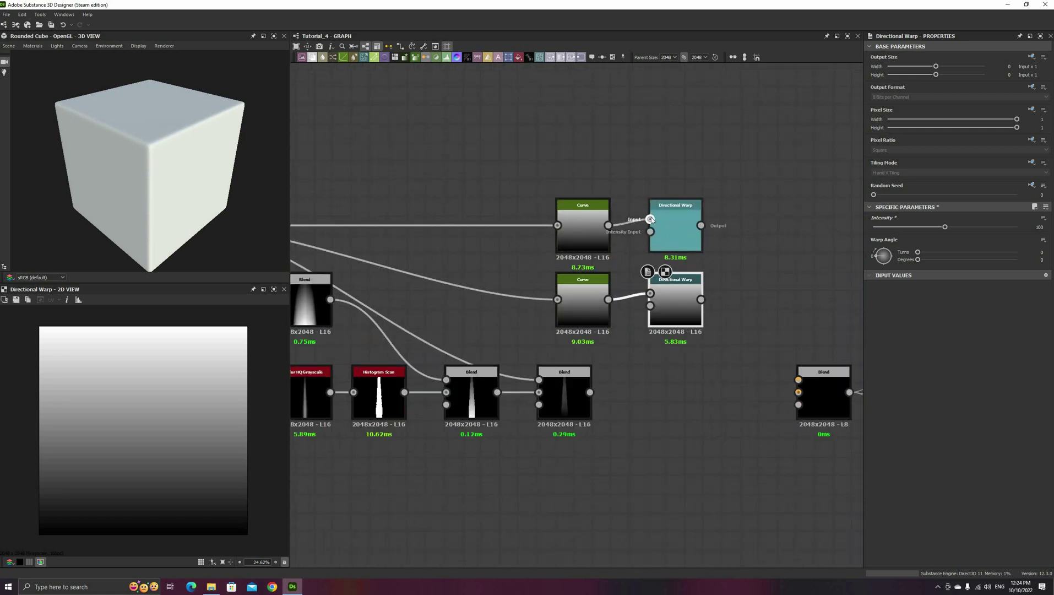
{"action": "left_click_drag", "start_coordinate": [650, 219], "coordinate": [589, 392]}
{"action": "left_click_drag", "start_coordinate": [650, 293], "coordinate": [589, 395]}
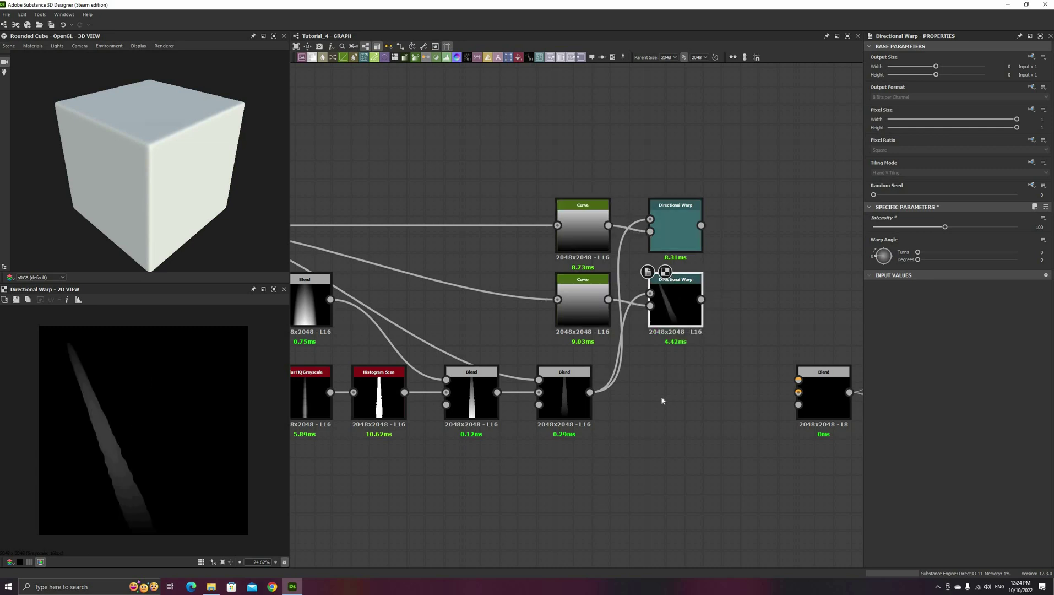
Route the last Blend's links to both Directional Warps through one dot node beside the Blend, deleting the extra dot
{"action": "left_click", "coordinate": [626, 312], "text": "alt"}
{"action": "left_click_drag", "start_coordinate": [626, 310], "coordinate": [631, 386]}
{"action": "double_click", "coordinate": [621, 323]}
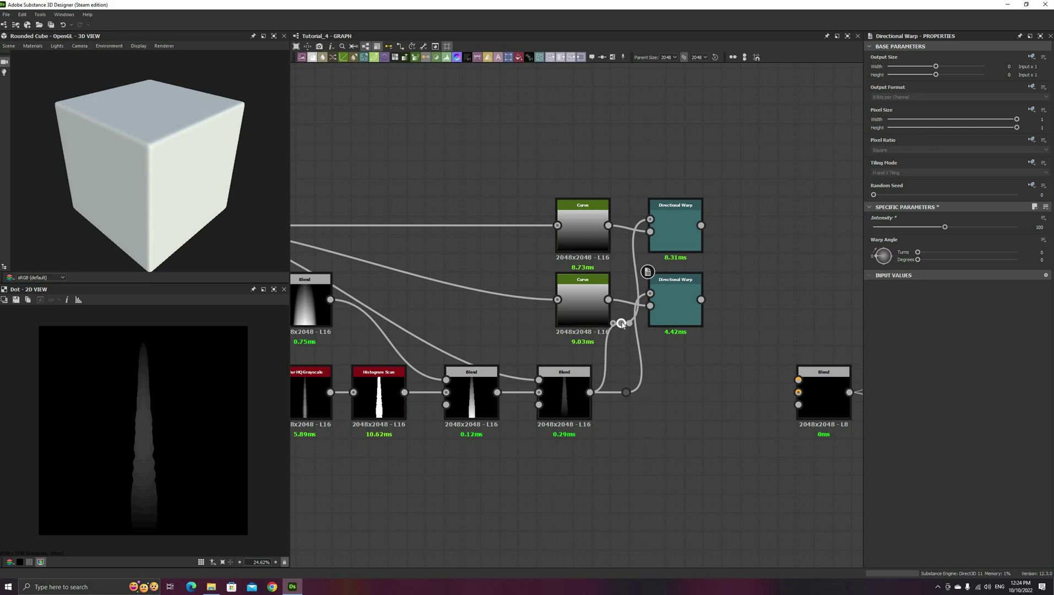
{"action": "left_click_drag", "start_coordinate": [621, 325], "coordinate": [651, 219]}
{"action": "key", "text": "Delete"}
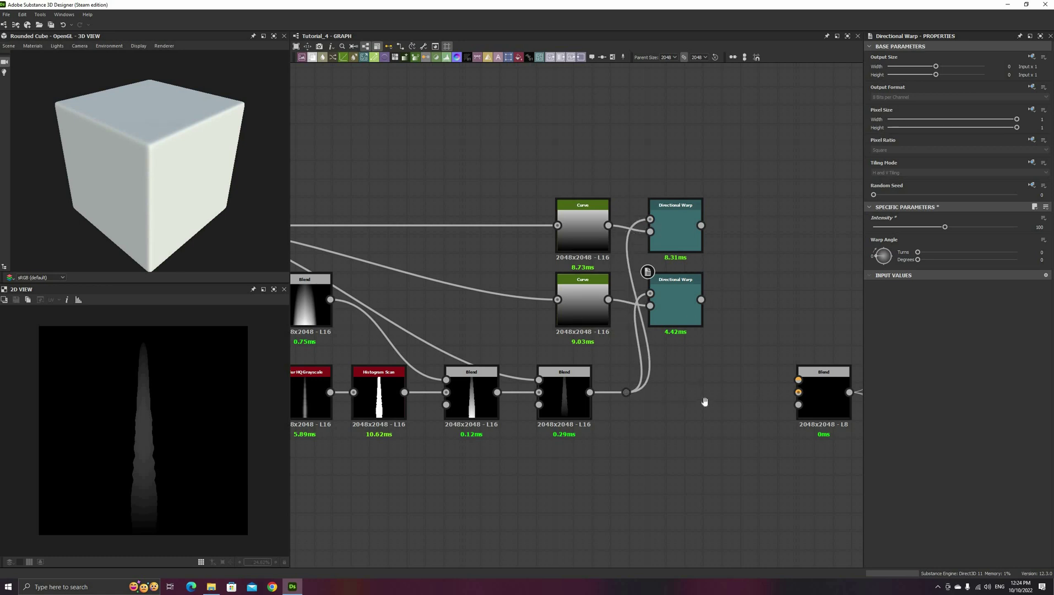
Preview the upper Directional Warp's output and check the Gradient Linear 1 node that drives its bend
{"action": "scroll", "coordinate": [706, 401], "scroll_direction": "down", "scroll_amount": 1}
{"action": "middle_click_drag", "start_coordinate": [718, 369], "coordinate": [768, 363]}
{"action": "double_click", "coordinate": [718, 275]}
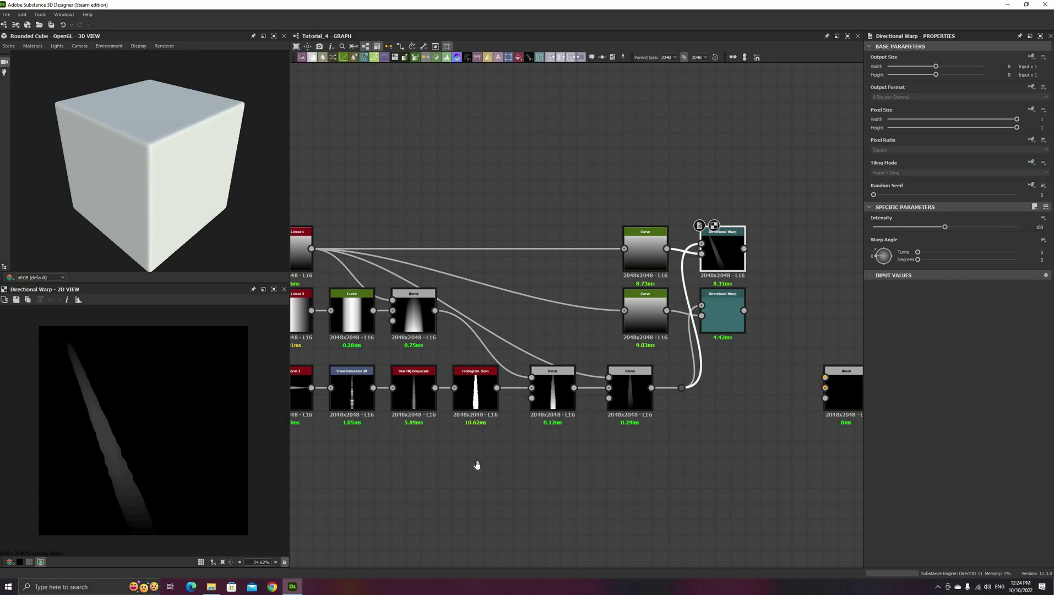
{"action": "middle_click_drag", "start_coordinate": [334, 295], "coordinate": [406, 292]}
{"action": "left_click", "coordinate": [362, 247]}
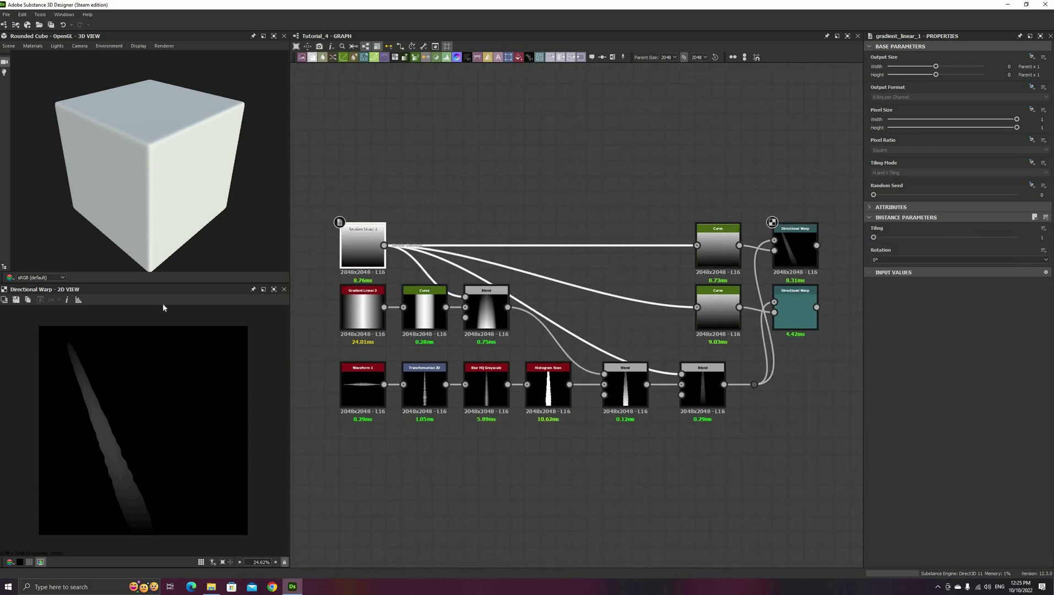
In the upper Curve node, add a point at about 0.89, 0.89 and lower the curve's end point to 0
{"action": "left_click", "coordinate": [713, 250]}
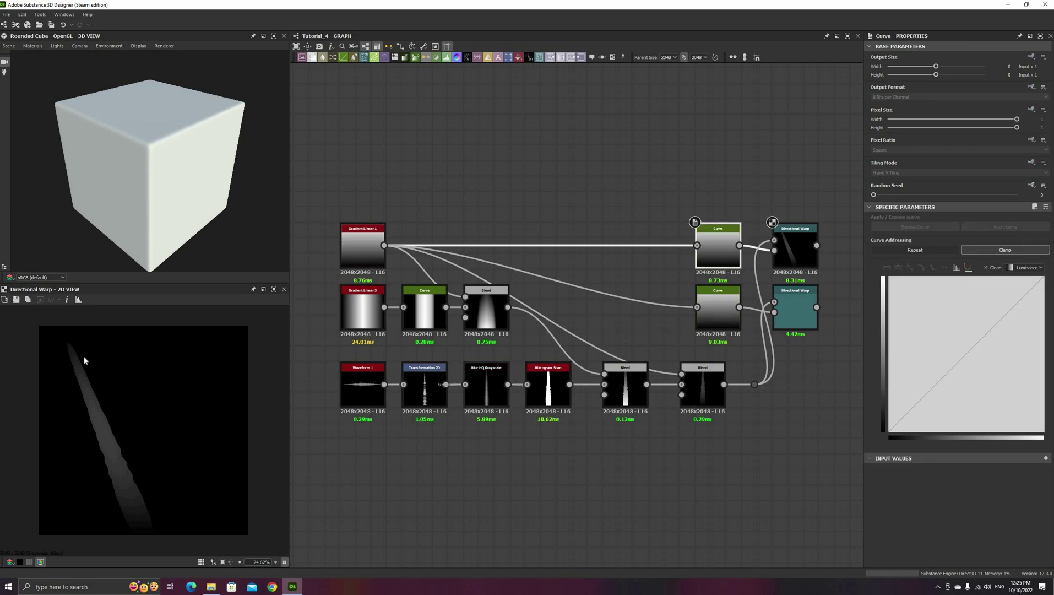
{"action": "middle_click_drag", "start_coordinate": [652, 420], "coordinate": [505, 424]}
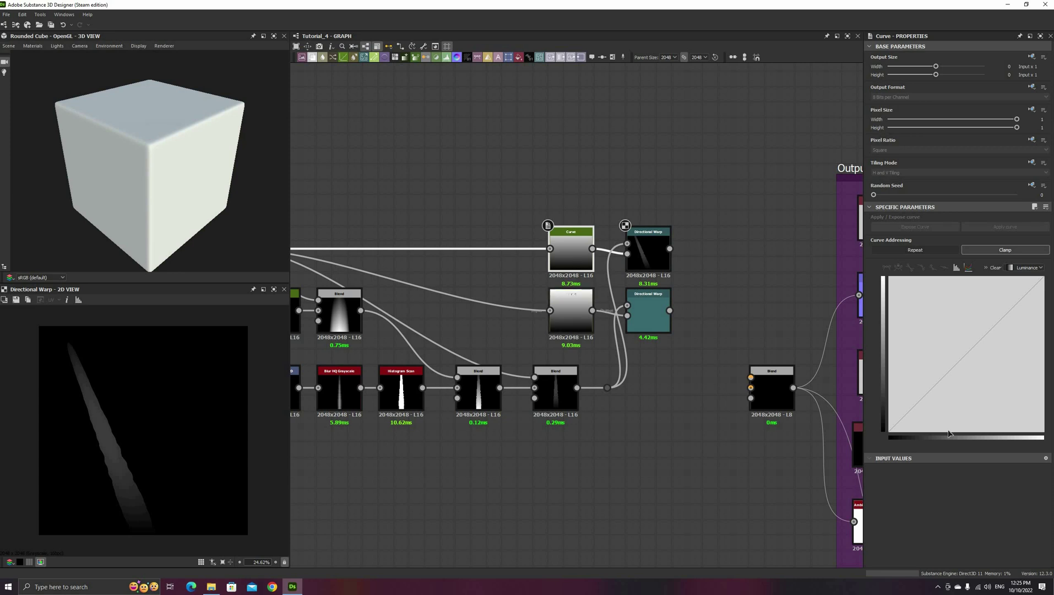
{"action": "left_click", "coordinate": [1027, 293]}
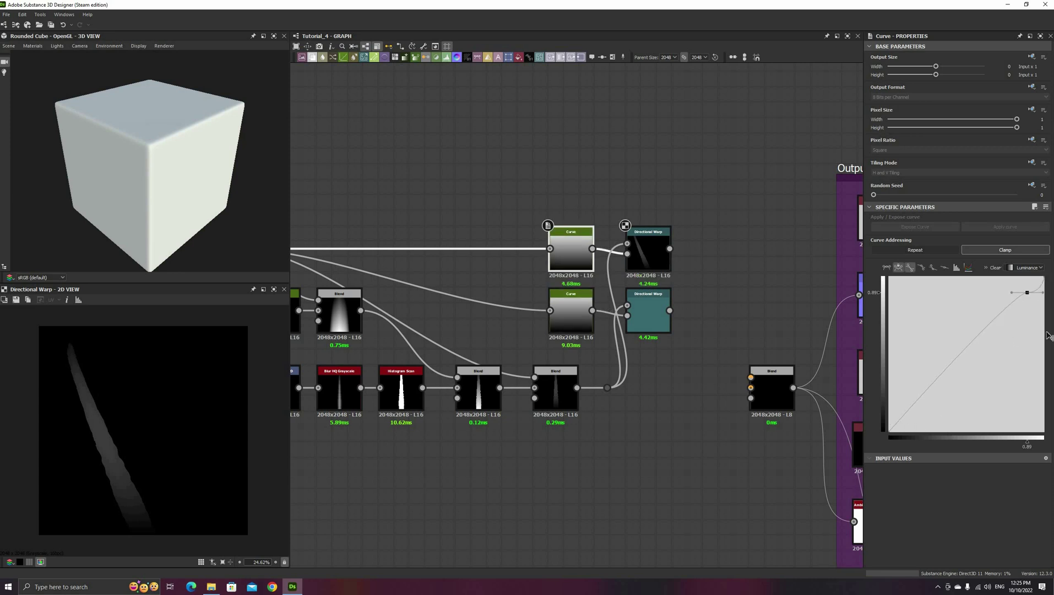
{"action": "left_click_drag", "start_coordinate": [1043, 276], "coordinate": [1043, 431]}
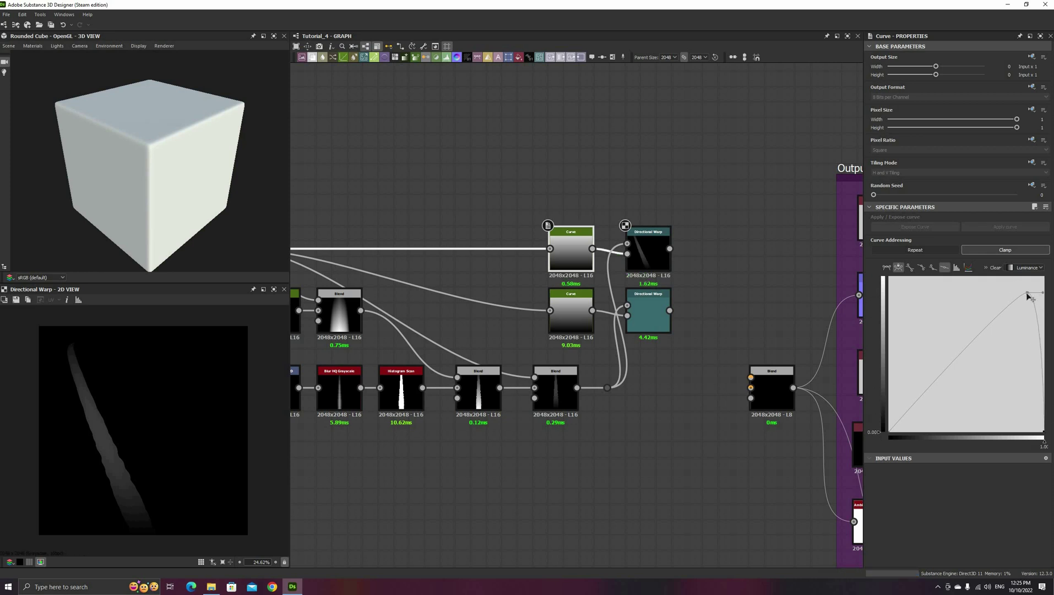
Reshape the upper Curve into a shallow wave with points at about 0.24, 0.18 and 0.68, 0.05, bending the blade into an S
{"action": "left_click_drag", "start_coordinate": [1027, 293], "coordinate": [973, 364]}
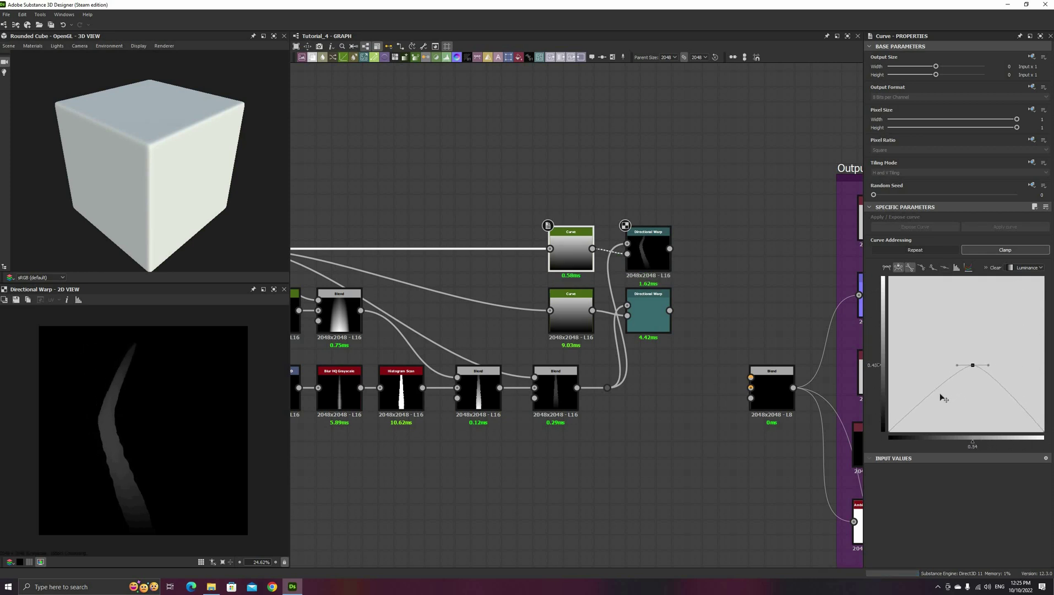
{"action": "mouse_move", "coordinate": [940, 396]}
{"action": "left_mouse_down"}
{"action": "mouse_move", "coordinate": [940, 369]}
{"action": "mouse_move", "coordinate": [981, 369]}
{"action": "mouse_move", "coordinate": [971, 399]}
{"action": "mouse_move", "coordinate": [951, 380]}
{"action": "mouse_move", "coordinate": [932, 390]}
{"action": "left_mouse_up"}
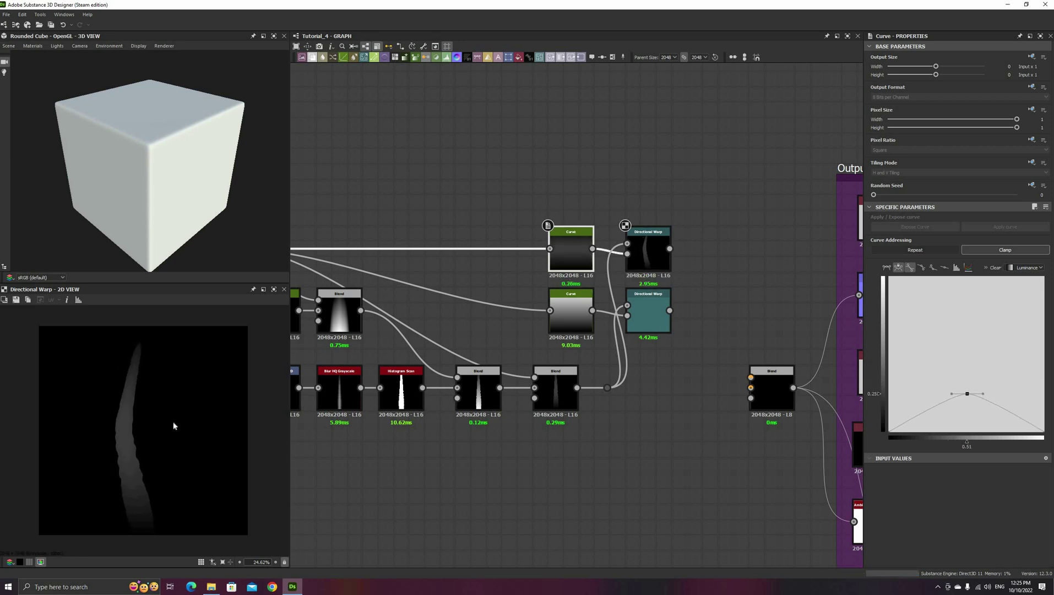
{"action": "left_click_drag", "start_coordinate": [968, 393], "coordinate": [926, 397]}
{"action": "left_click_drag", "start_coordinate": [986, 418], "coordinate": [958, 379]}
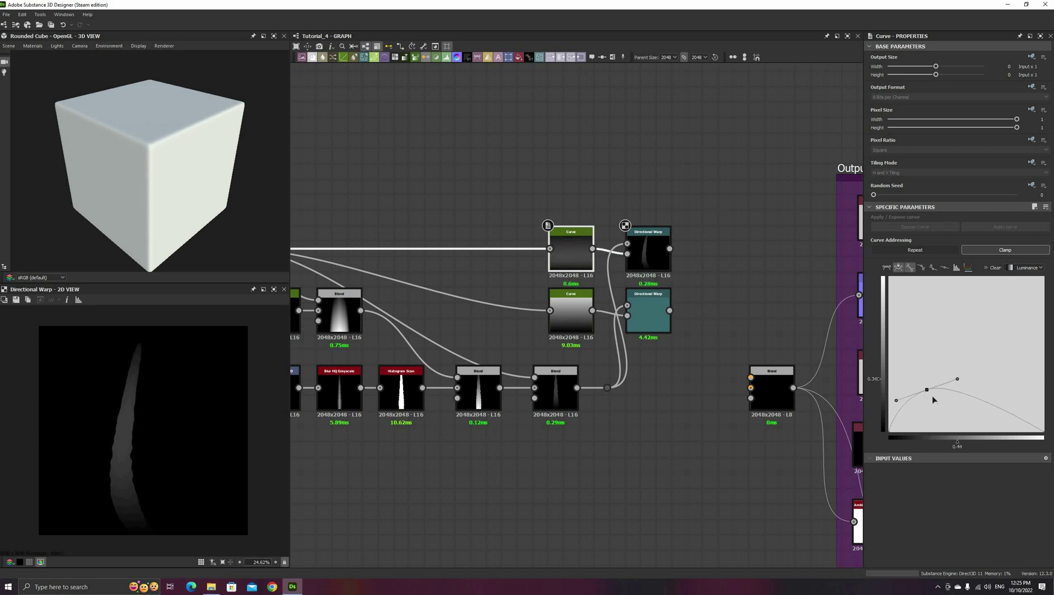
{"action": "left_click", "coordinate": [990, 406]}
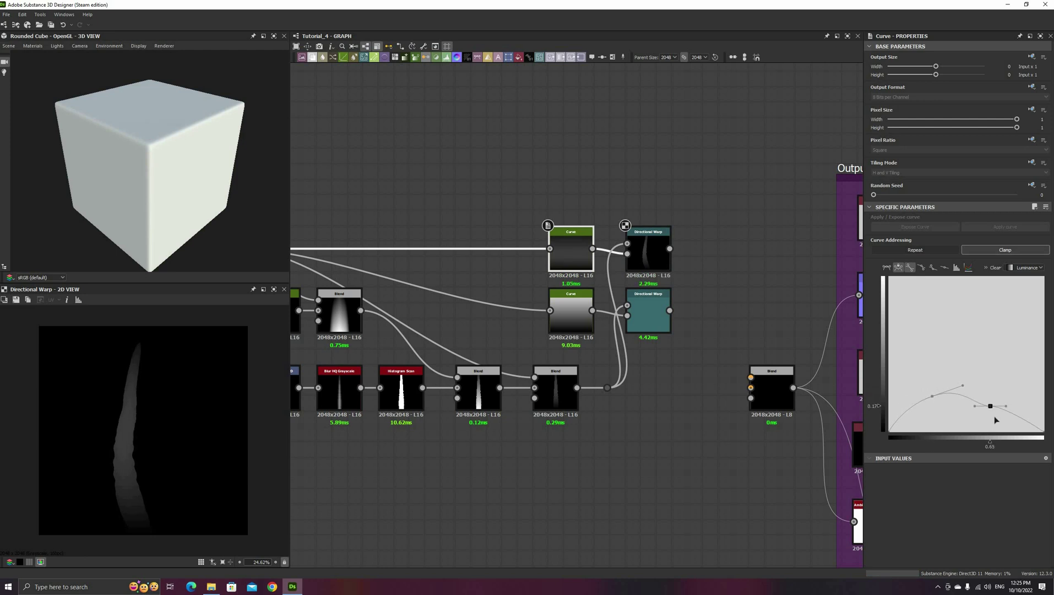
{"action": "left_click_drag", "start_coordinate": [994, 420], "coordinate": [925, 400]}
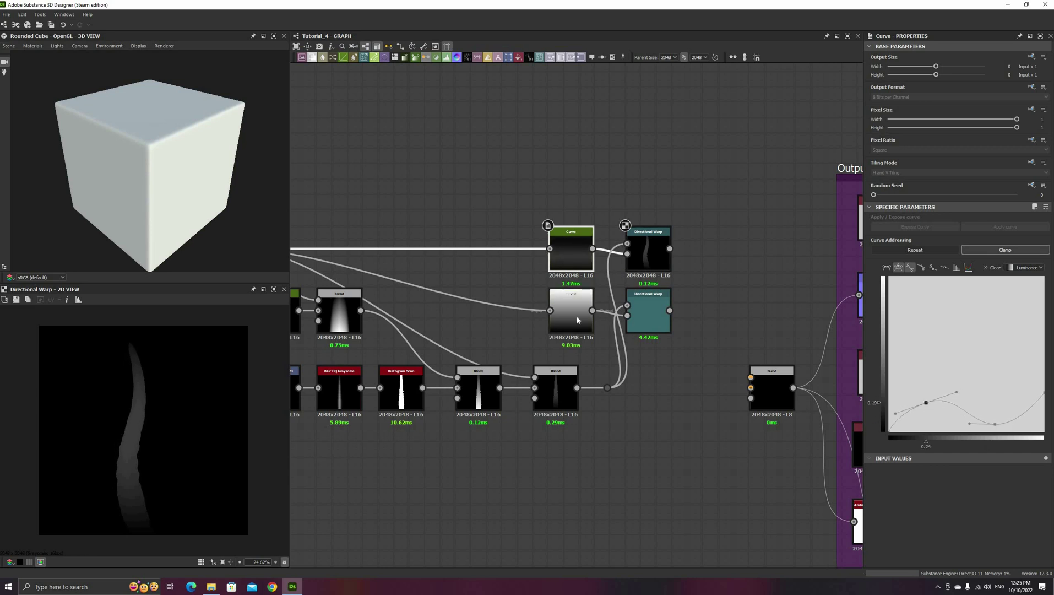
Reshape the lower Curve with added points and its end point lowered to 0, giving the second blade a different gentle bend
{"action": "left_click", "coordinate": [577, 320]}
{"action": "double_click", "coordinate": [919, 414]}
{"action": "left_click_drag", "start_coordinate": [889, 430], "coordinate": [889, 416]}
{"action": "left_click_drag", "start_coordinate": [921, 414], "coordinate": [980, 402]}
{"action": "double_click", "coordinate": [957, 399]}
{"action": "left_click_drag", "start_coordinate": [1043, 278], "coordinate": [1043, 431]}
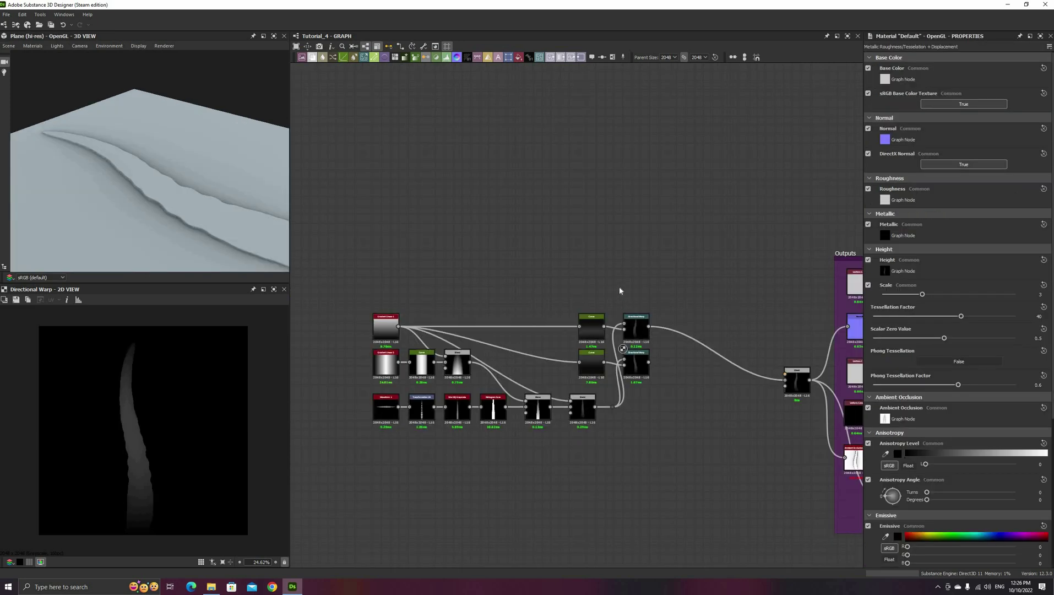
Add an Output node to each of the two Directional Warps
{"action": "scroll", "coordinate": [619, 290], "scroll_direction": "up", "scroll_amount": 3}
{"action": "left_click_drag", "start_coordinate": [615, 279], "coordinate": [634, 284]}
{"action": "type", "text": "output"}
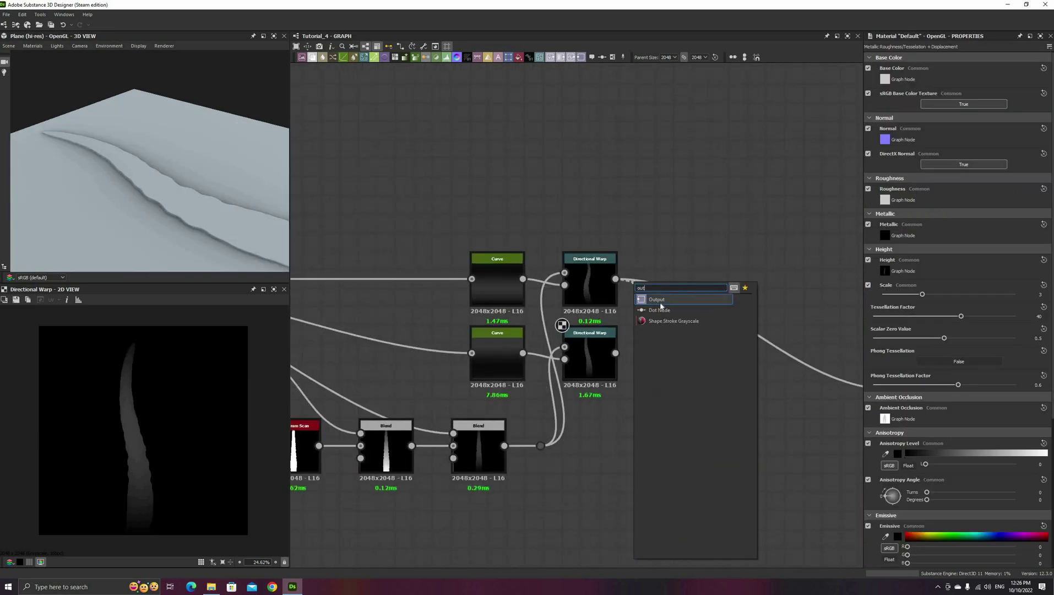
{"action": "key", "text": "Return"}
{"action": "left_click_drag", "start_coordinate": [631, 355], "coordinate": [637, 353]}
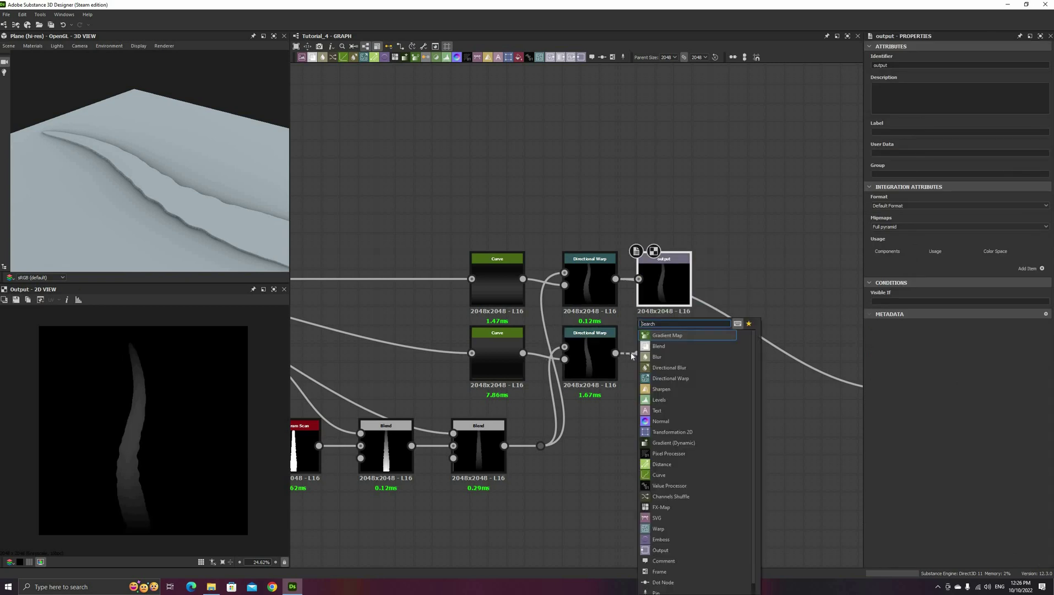
{"action": "type", "text": "out"}
{"action": "left_click", "coordinate": [666, 334]}
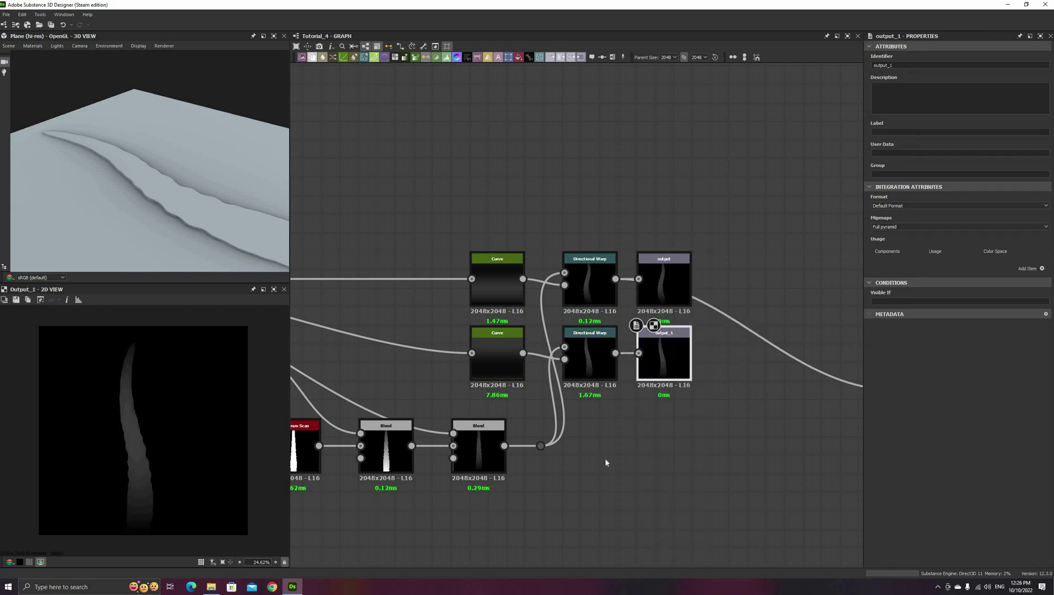
Create a new graph named grass_blades from all the blade nodes, including both new Output nodes
{"action": "scroll", "coordinate": [605, 459], "scroll_direction": "down", "scroll_amount": 5}
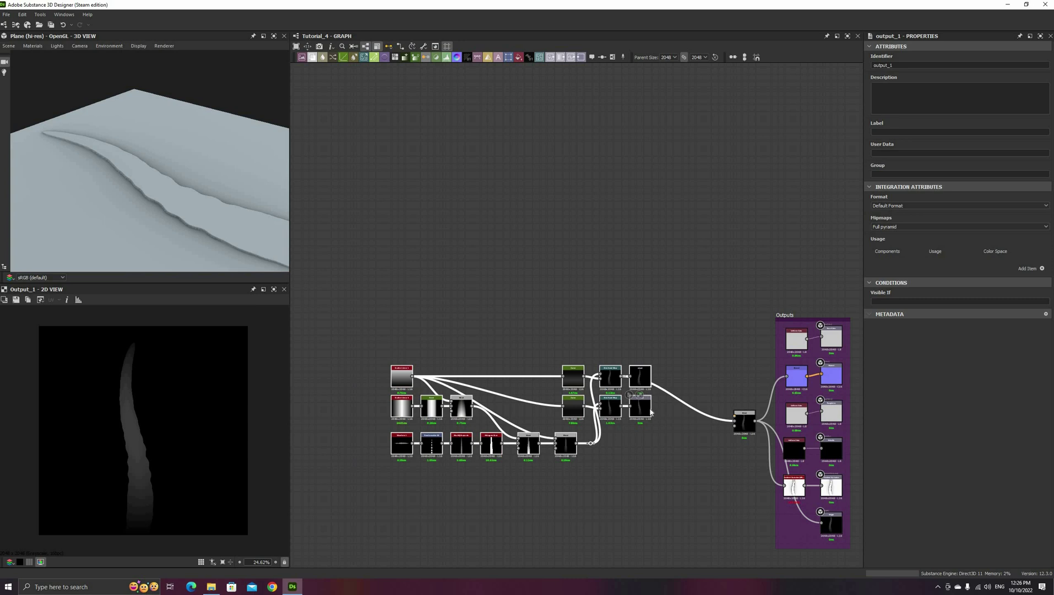
{"action": "right_click", "coordinate": [638, 378]}
{"action": "left_click", "coordinate": [705, 463]}
{"action": "type", "text": "grass_blades"}
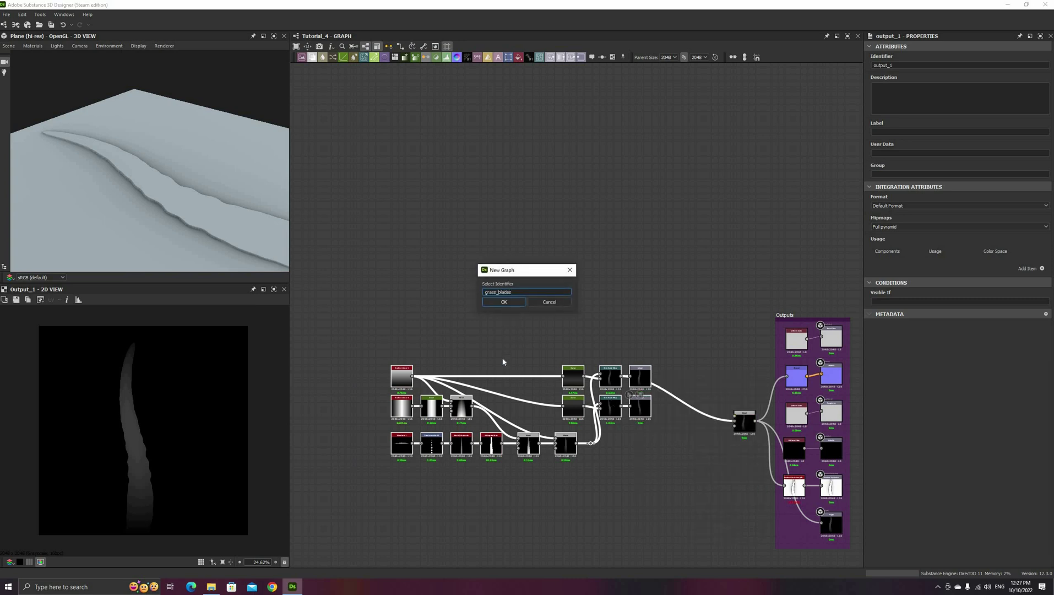
{"action": "key", "text": "Return"}
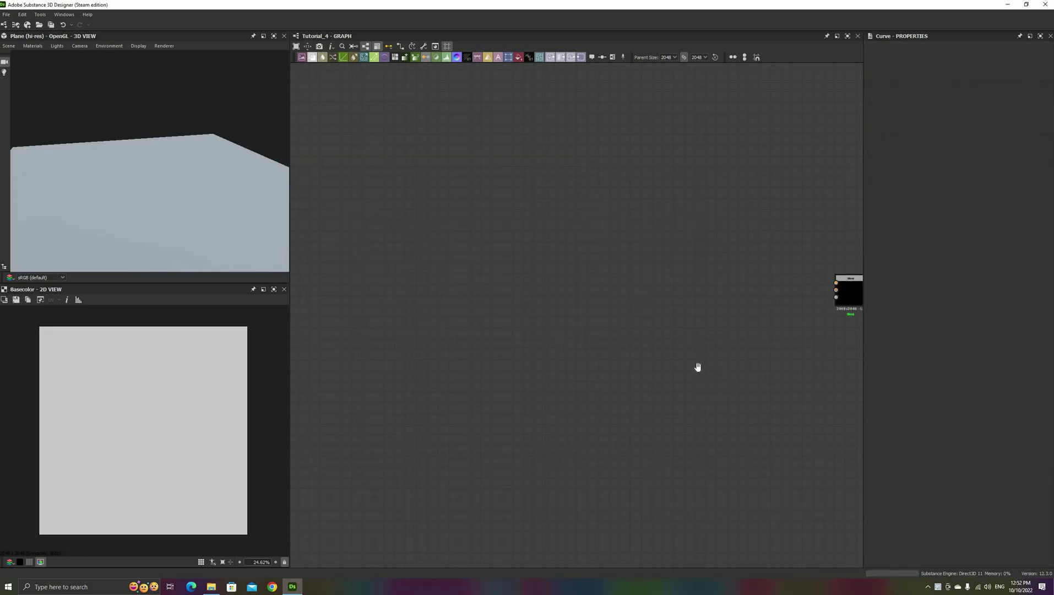
Insert the grass_blades graph as a node ahead of the Blend, leaving room between them, and preview both of its outputs
{"action": "middle_click_drag", "start_coordinate": [698, 367], "coordinate": [583, 335]}
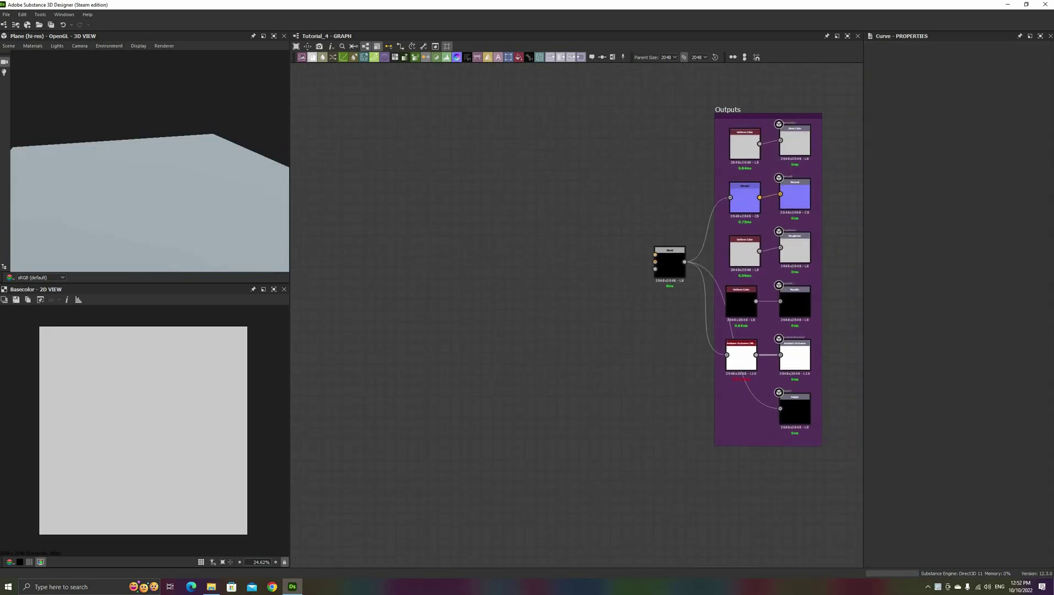
{"action": "left_click_drag", "start_coordinate": [1053, 256], "coordinate": [508, 263]}
{"action": "double_click", "coordinate": [523, 265]}
{"action": "double_click", "coordinate": [523, 258]}
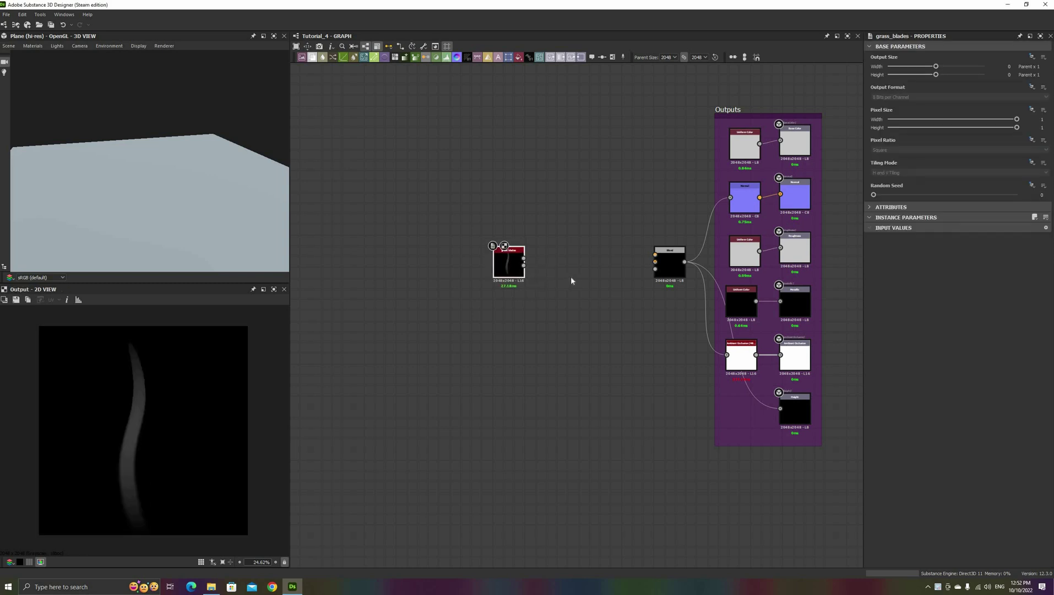
{"action": "left_click", "coordinate": [571, 277]}
{"action": "scroll", "coordinate": [570, 276], "scroll_direction": "up", "scroll_amount": 3}
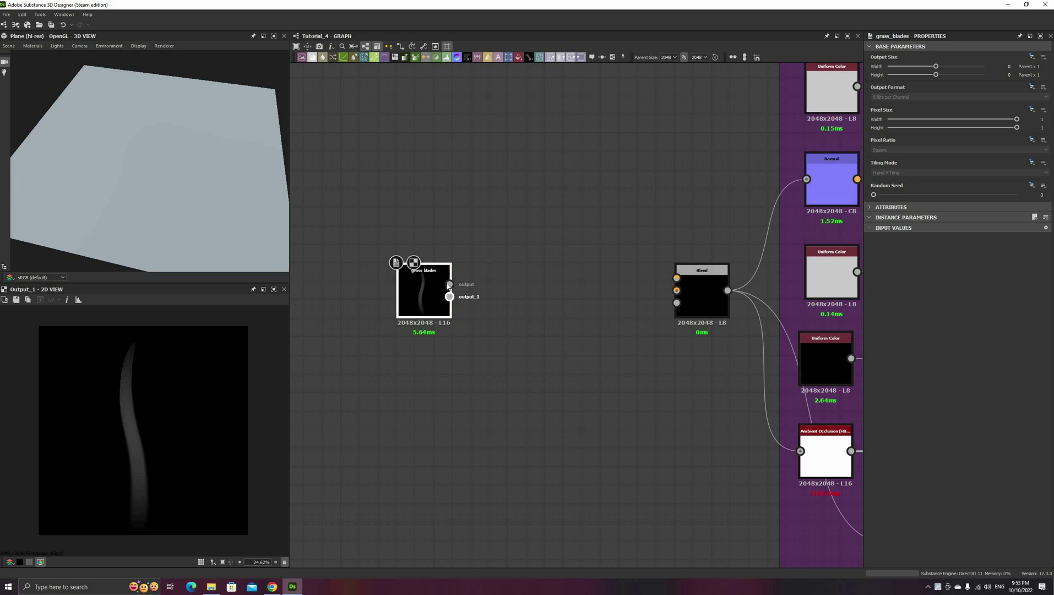
{"action": "left_click_drag", "start_coordinate": [442, 328], "coordinate": [373, 329]}
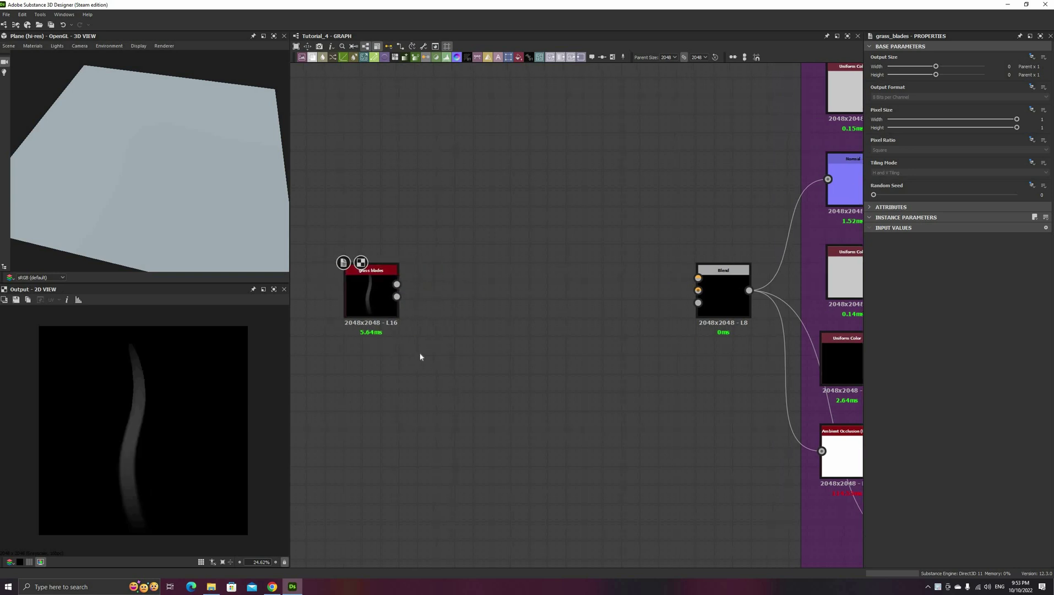
Add a Tile Sampler node between the grass blades node and the Blend
{"action": "key", "text": "space"}
{"action": "type", "text": "tile sa"}
{"action": "key", "text": "Return"}
{"action": "left_click_drag", "start_coordinate": [427, 347], "coordinate": [465, 328]}
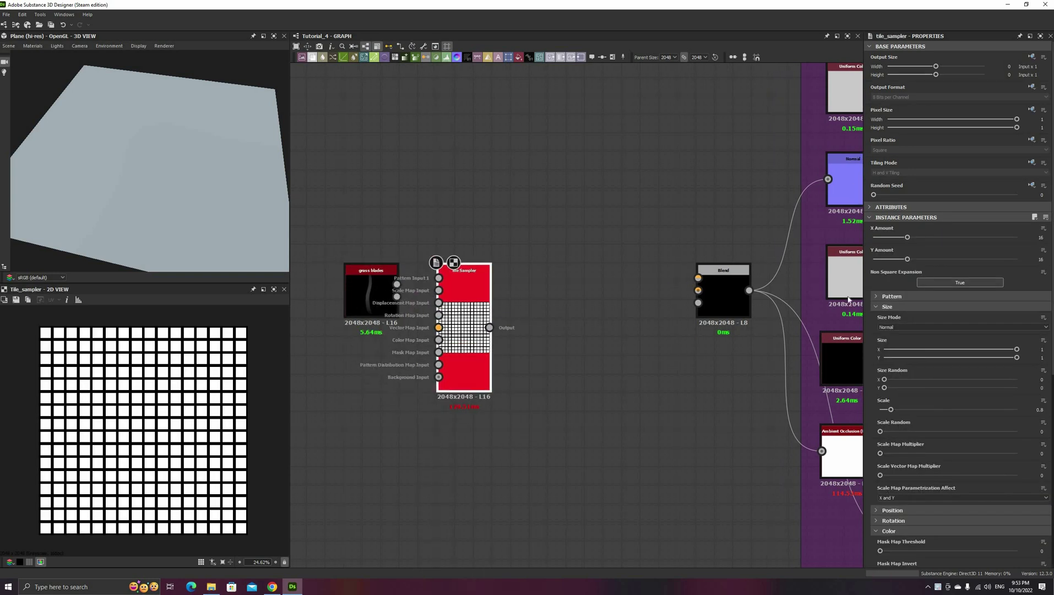
Set the Tile Sampler's X Amount and Y Amount to 100
{"action": "left_click", "coordinate": [897, 306]}
{"action": "left_click", "coordinate": [889, 337]}
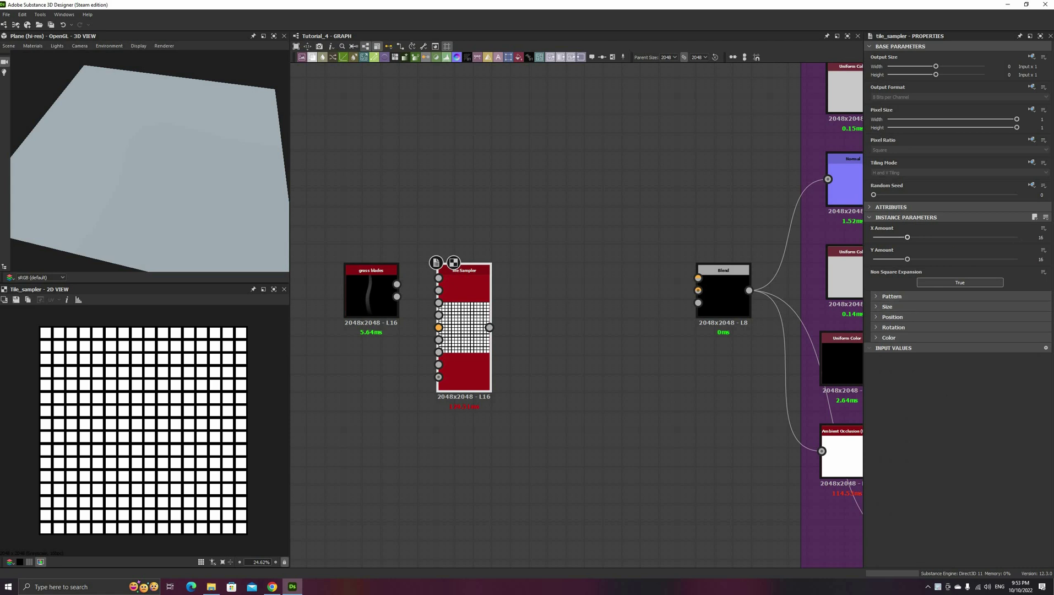
{"action": "double_click", "coordinate": [1039, 238]}
{"action": "key", "text": "Tab"}
{"action": "type", "text": "100"}
{"action": "key", "text": "Return"}
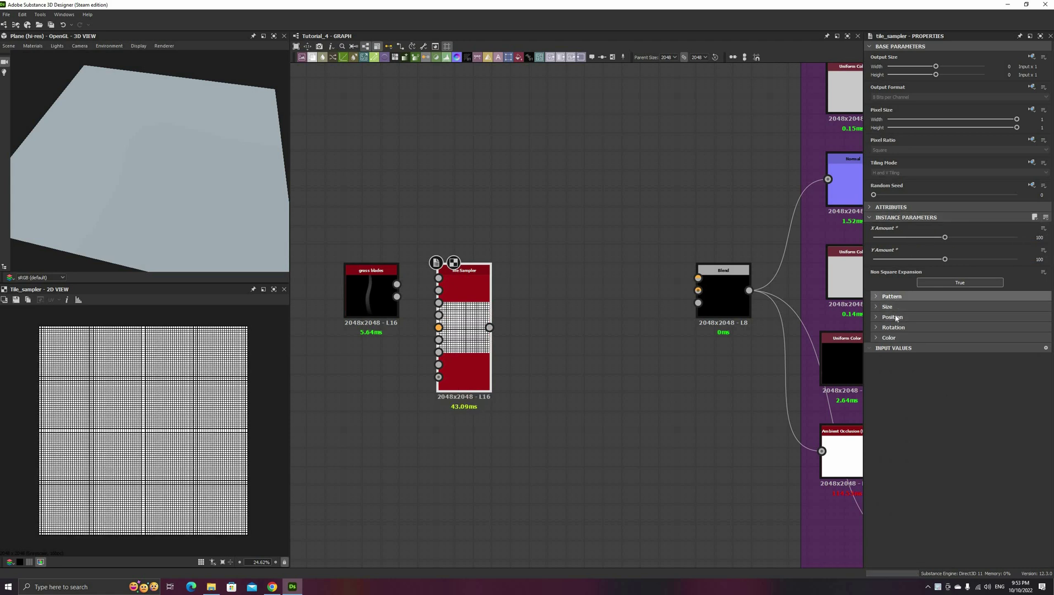
Set the Tile Sampler's pattern to Pattern Input with 2 inputs and feed the two grass blades outputs into them
{"action": "left_click", "coordinate": [894, 296]}
{"action": "left_click", "coordinate": [897, 317]}
{"action": "left_click", "coordinate": [897, 325]}
{"action": "left_click", "coordinate": [911, 339]}
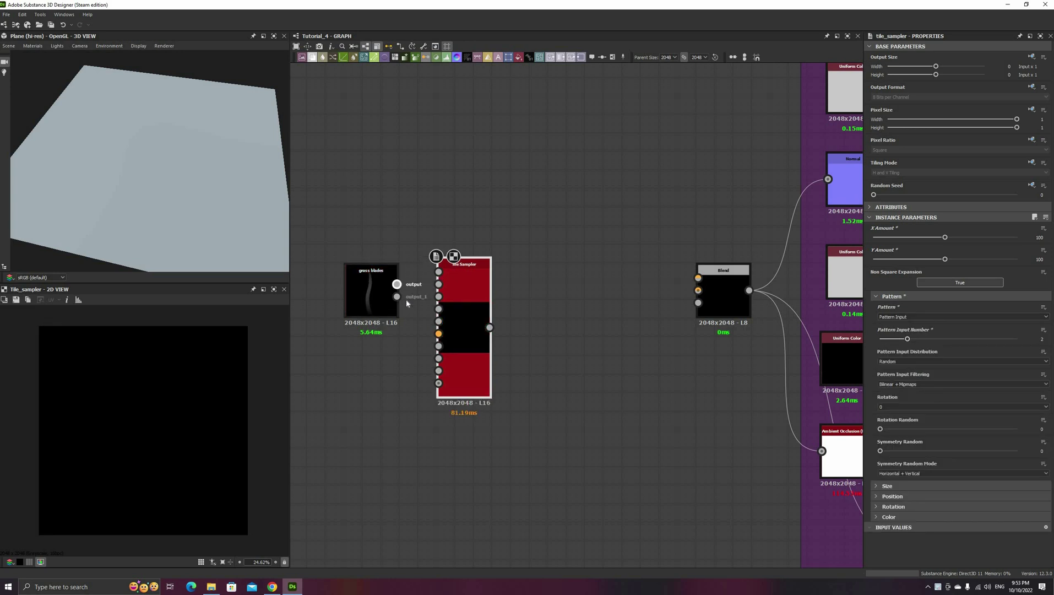
{"action": "left_click_drag", "start_coordinate": [397, 284], "coordinate": [438, 284]}
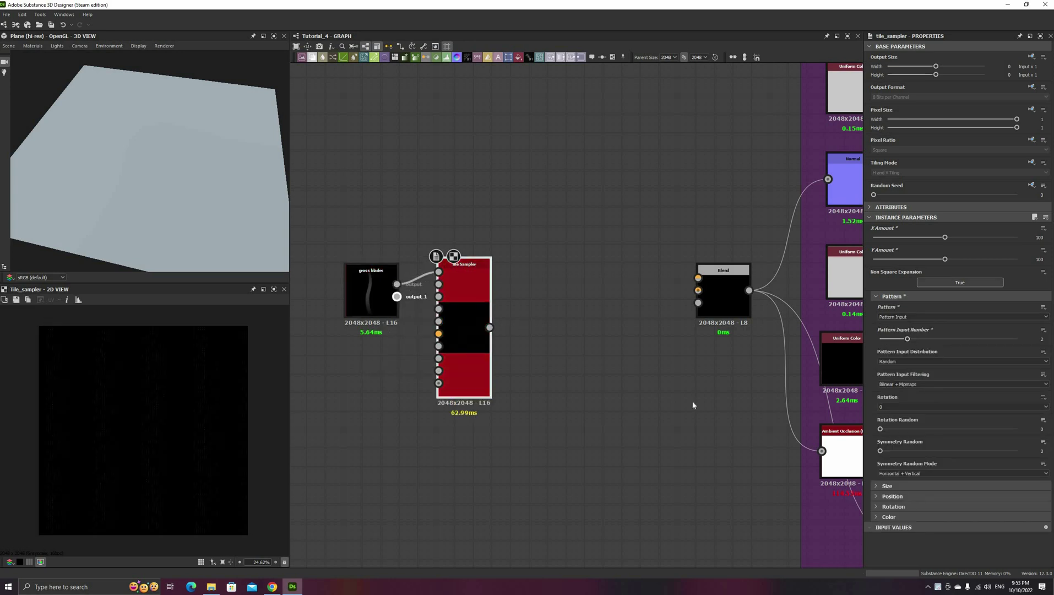
Set the Tile Sampler's Symmetry Random Mode to Horizontal and Symmetry Random to 1, and inspect the tiled blades up close
{"action": "left_click", "coordinate": [887, 473]}
{"action": "left_click", "coordinate": [887, 485]}
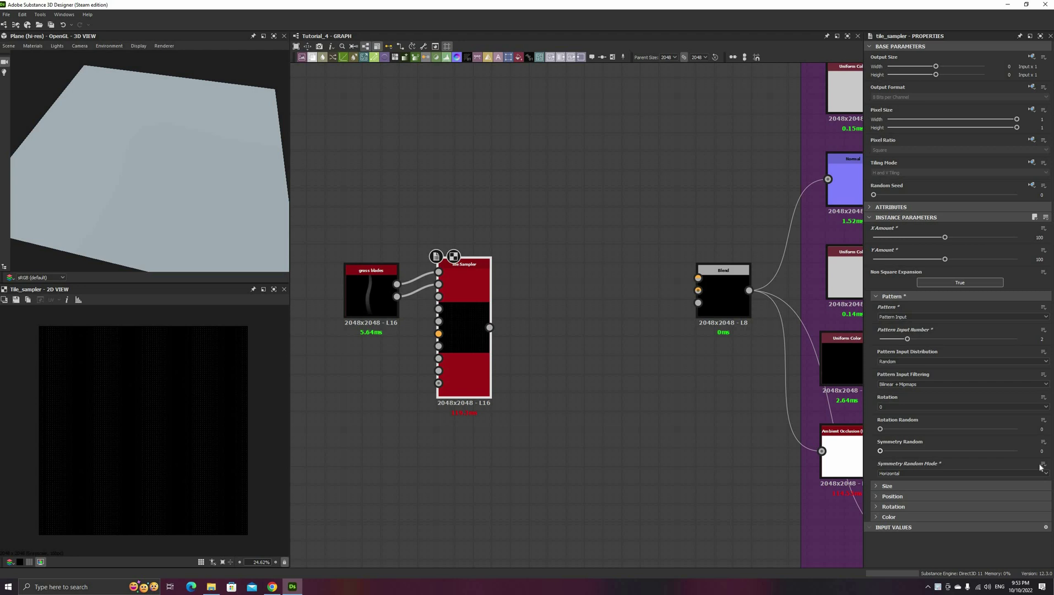
{"action": "left_click_drag", "start_coordinate": [879, 451], "coordinate": [1016, 451]}
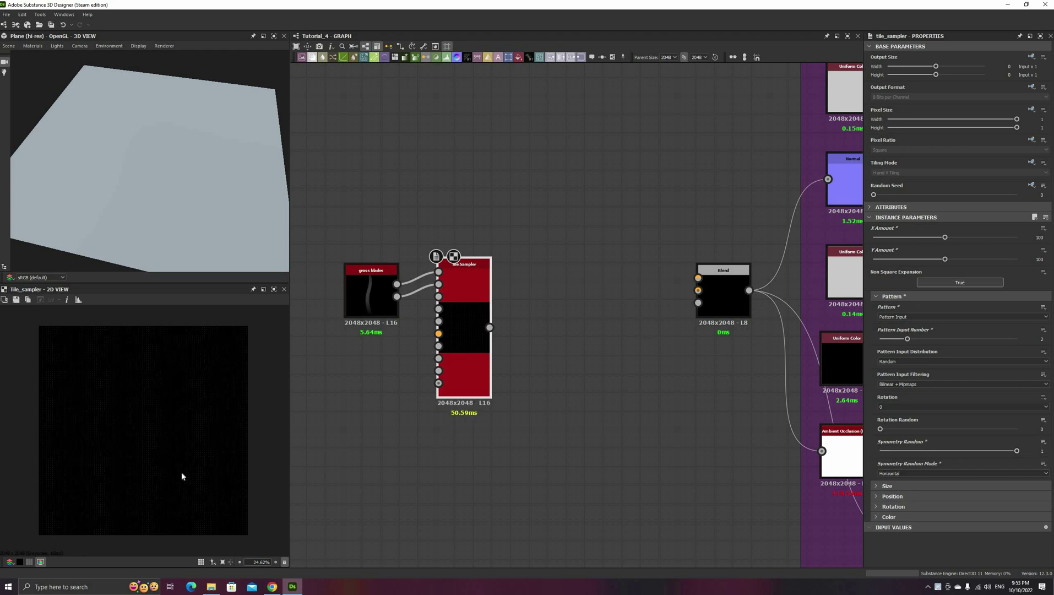
{"action": "scroll", "coordinate": [171, 465], "scroll_direction": "up", "scroll_amount": 8}
{"action": "scroll", "coordinate": [225, 440], "scroll_direction": "up", "scroll_amount": 1}
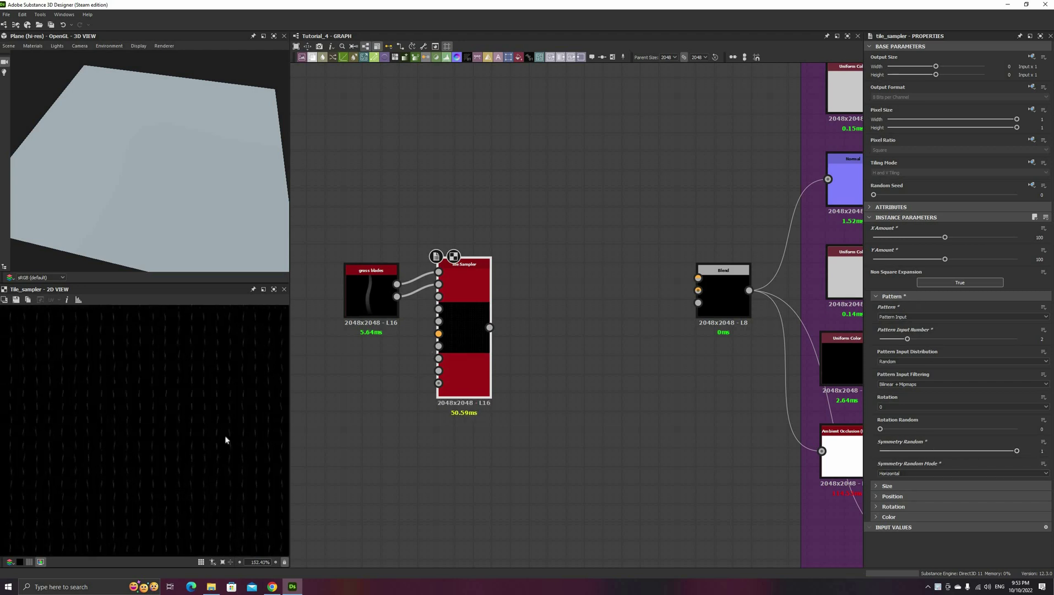
Set the Tile Sampler's Y size to 1.5 and its Y Size Random to about 0.1
{"action": "left_click", "coordinate": [894, 296]}
{"action": "left_click", "coordinate": [887, 307]}
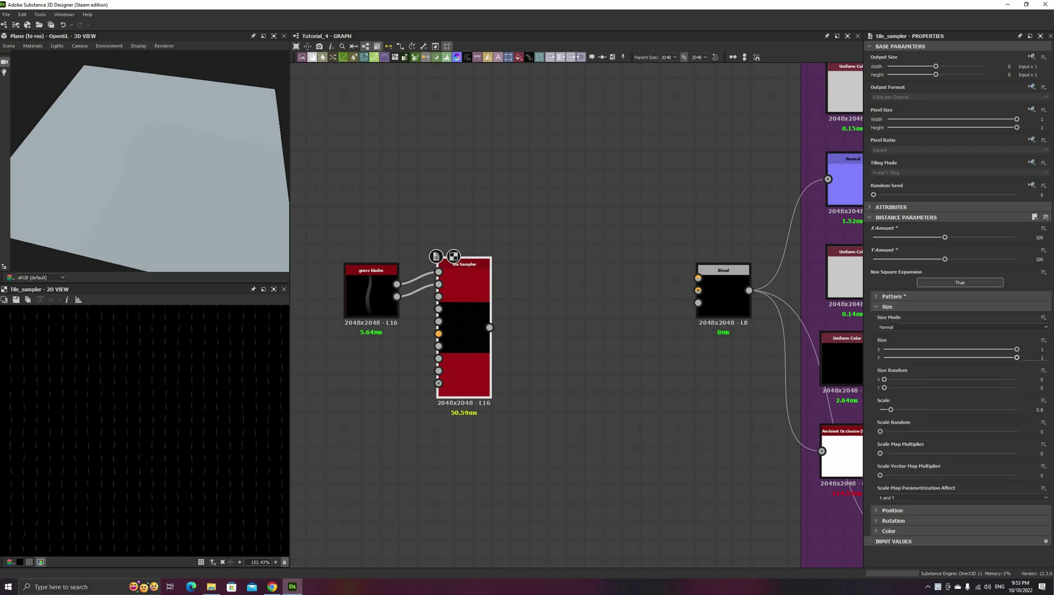
{"action": "type", "text": ".5"}
{"action": "key", "text": "Return"}
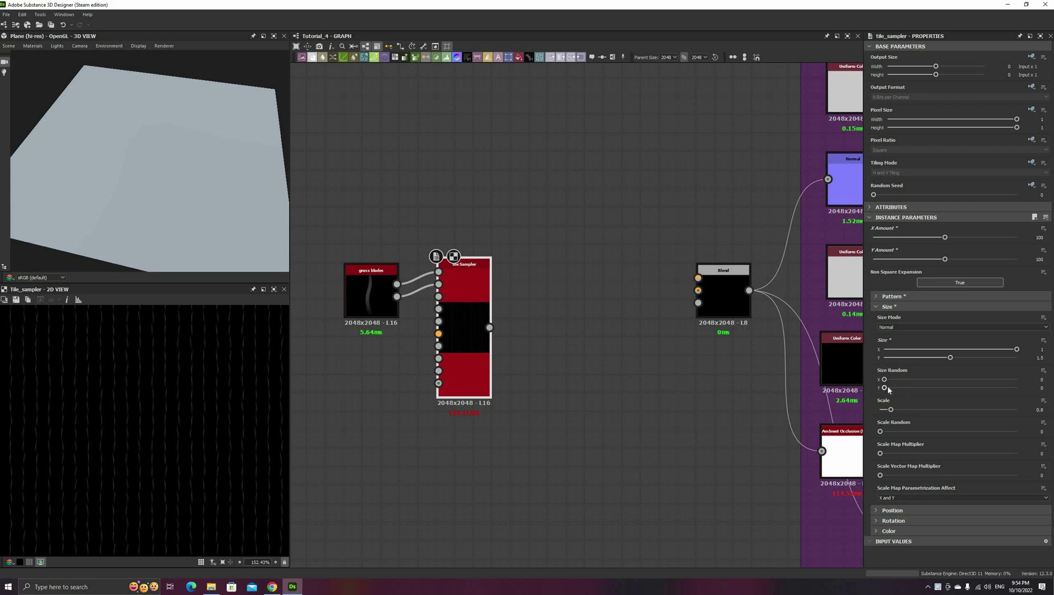
{"action": "left_click_drag", "start_coordinate": [885, 387], "coordinate": [898, 388]}
Set the Tile Sampler's Scale to 6 and Scale Random to about 0.48
{"action": "type", "text": "5"}
{"action": "key", "text": "Return"}
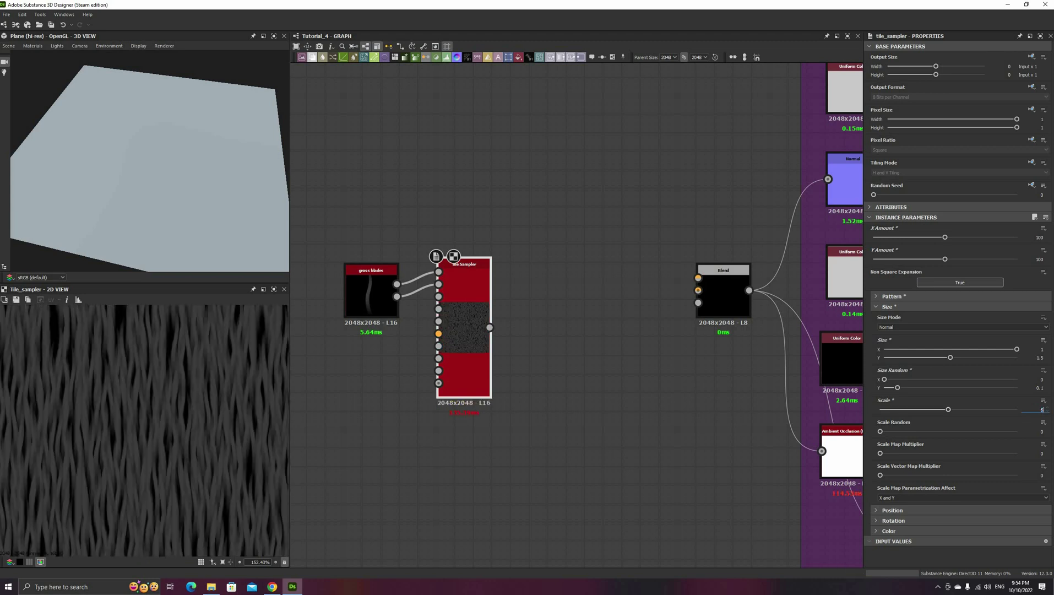
{"action": "type", "text": "6"}
{"action": "key", "text": "Return"}
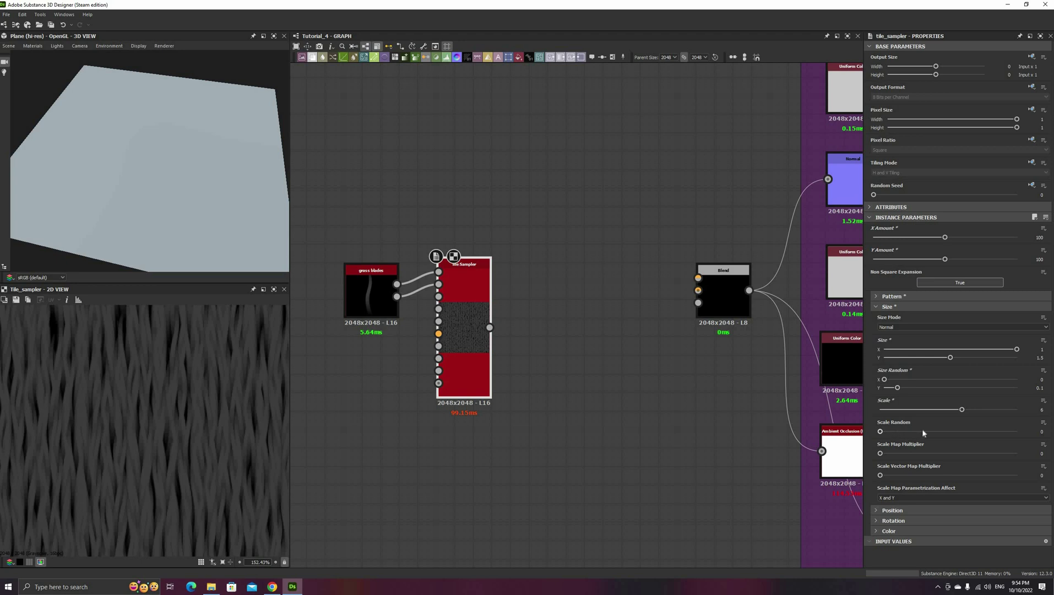
{"action": "left_click_drag", "start_coordinate": [923, 433], "coordinate": [947, 431]}
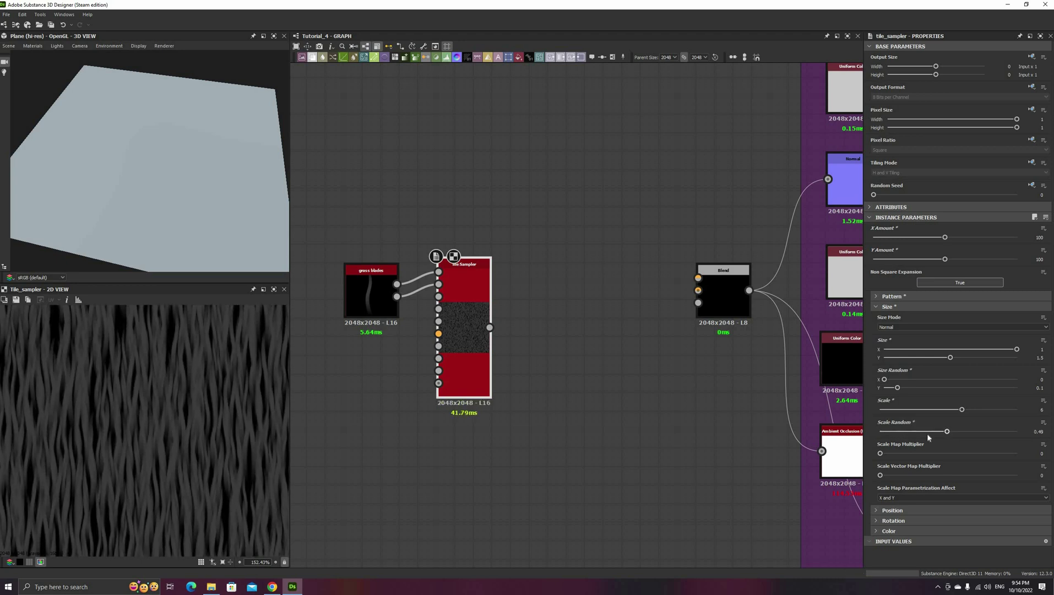
Set the Tile Sampler's position Offset to 0.5 with the horizontal offset type kept
{"action": "left_click", "coordinate": [898, 307]}
{"action": "left_click", "coordinate": [885, 316]}
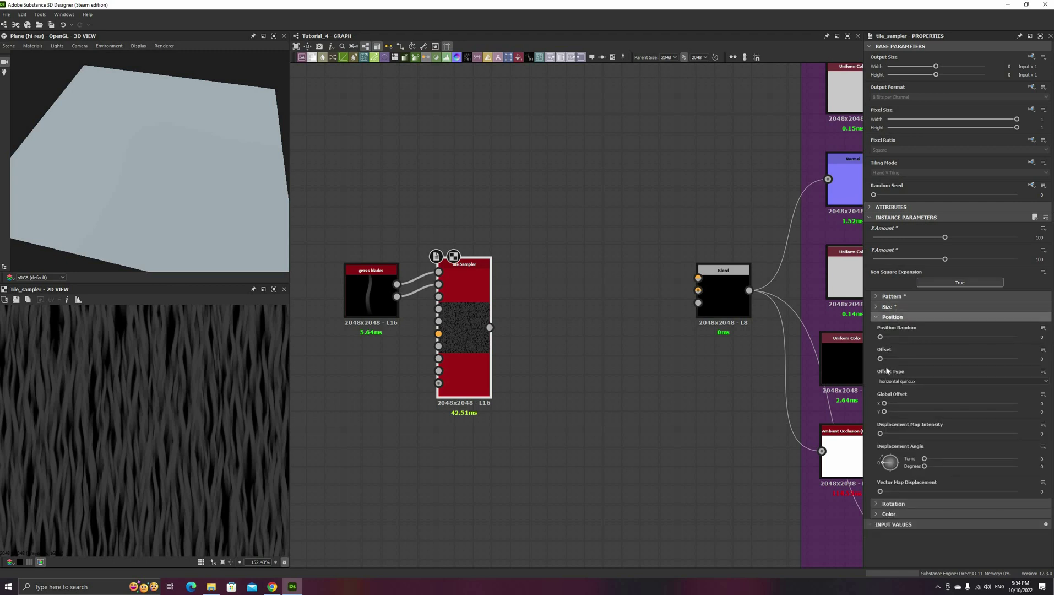
{"action": "left_click", "coordinate": [947, 358]}
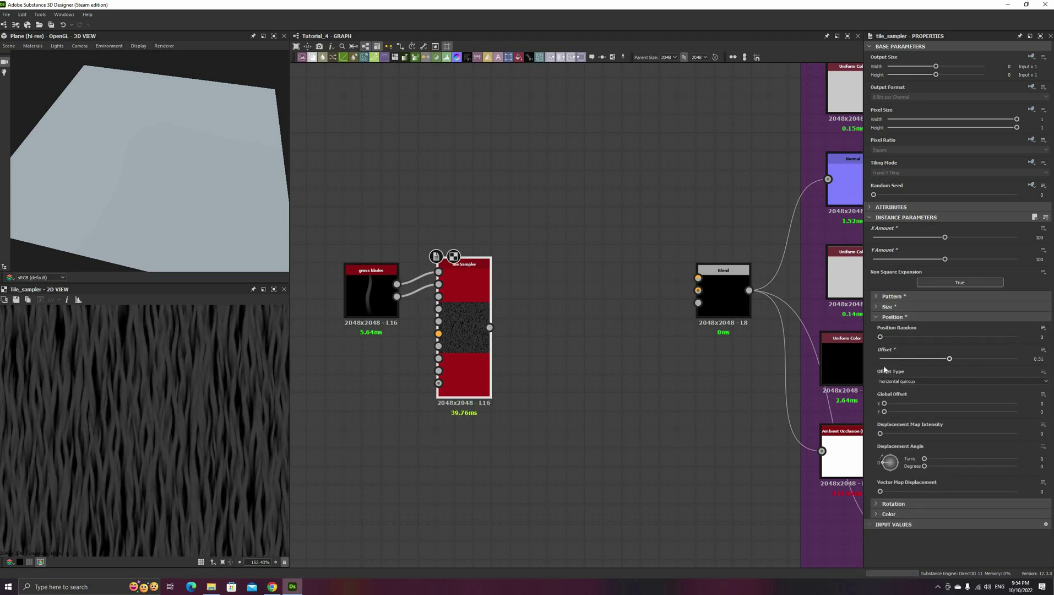
{"action": "scroll", "coordinate": [193, 432], "scroll_direction": "down", "scroll_amount": 4}
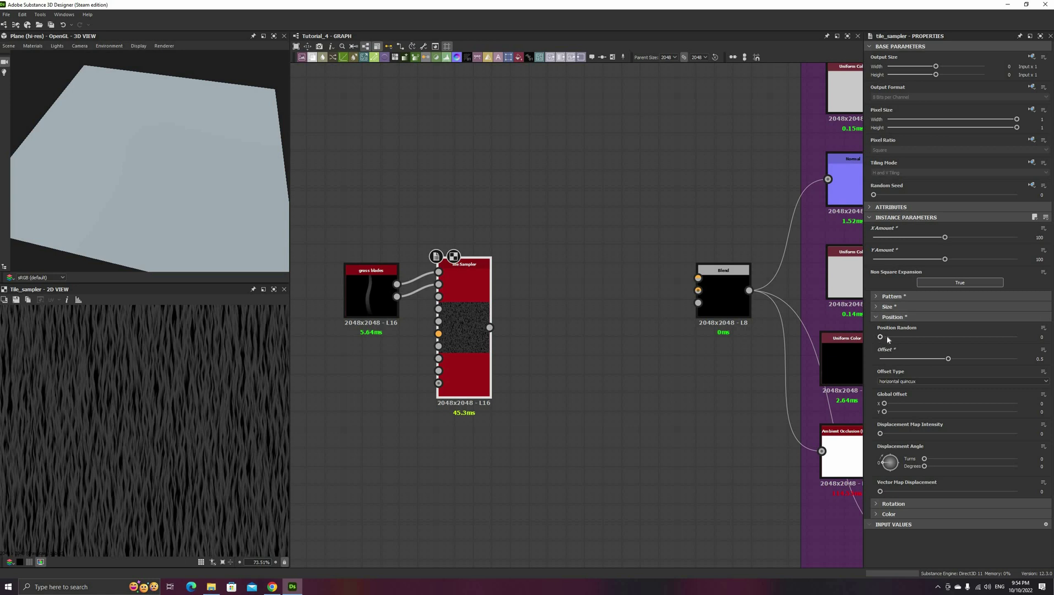
Set the Tile Sampler's Position Random to about 0.48 and connect its output to the second input of the Blend
{"action": "left_click", "coordinate": [886, 336]}
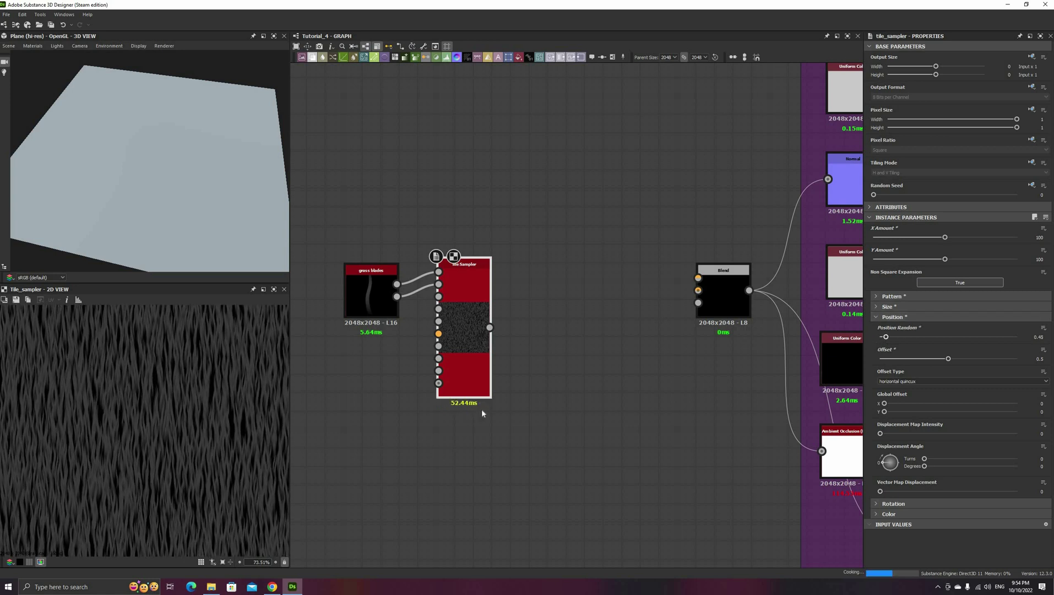
{"action": "scroll", "coordinate": [185, 443], "scroll_direction": "down", "scroll_amount": 3}
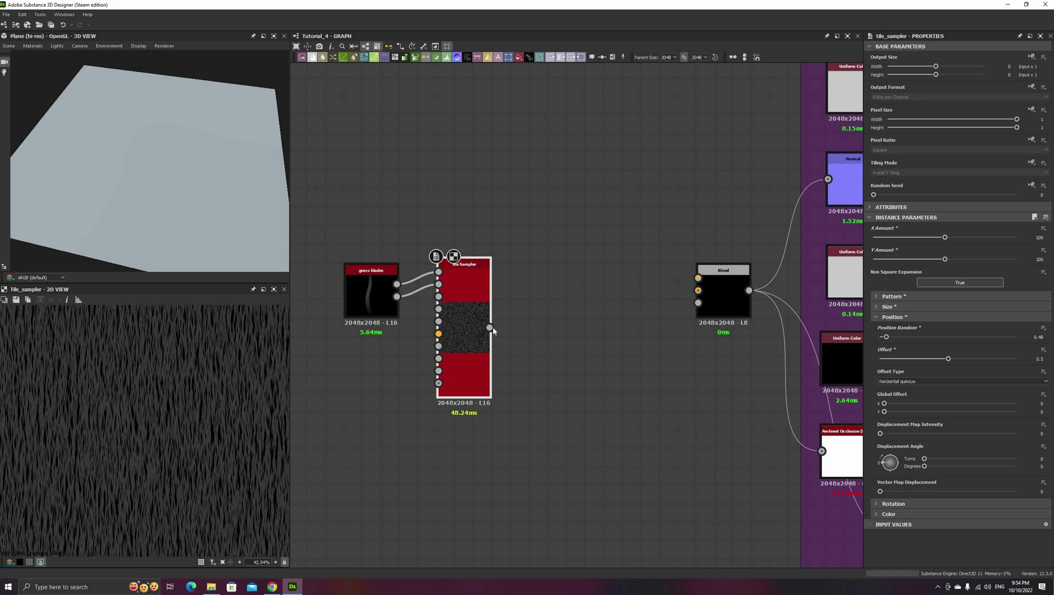
{"action": "left_click_drag", "start_coordinate": [698, 290], "coordinate": [490, 327]}
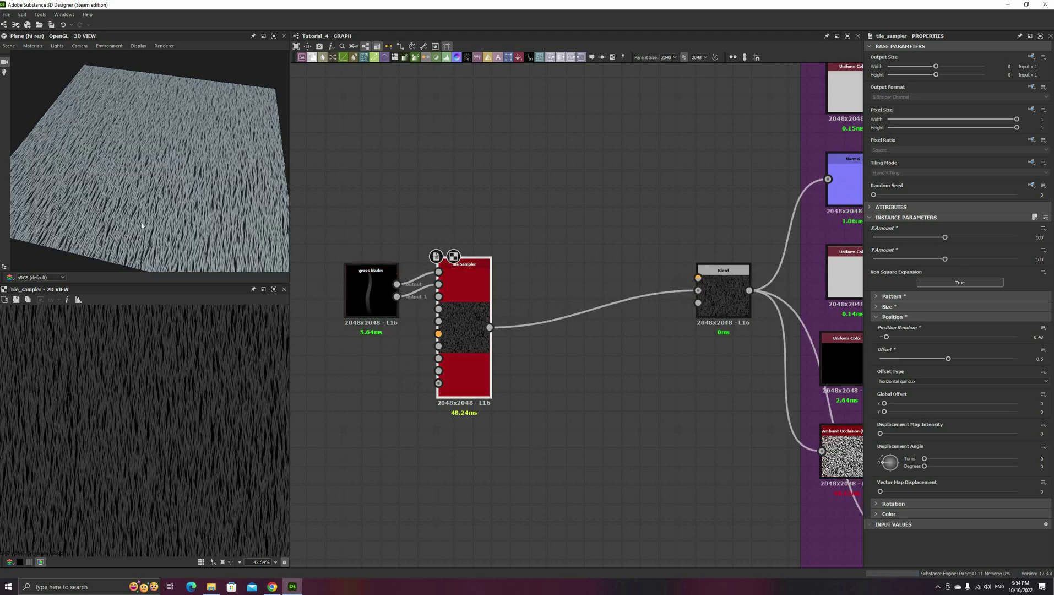
Set the Tile Sampler's Color Random to about 0.06
{"action": "left_click_drag", "start_coordinate": [206, 234], "coordinate": [173, 248]}
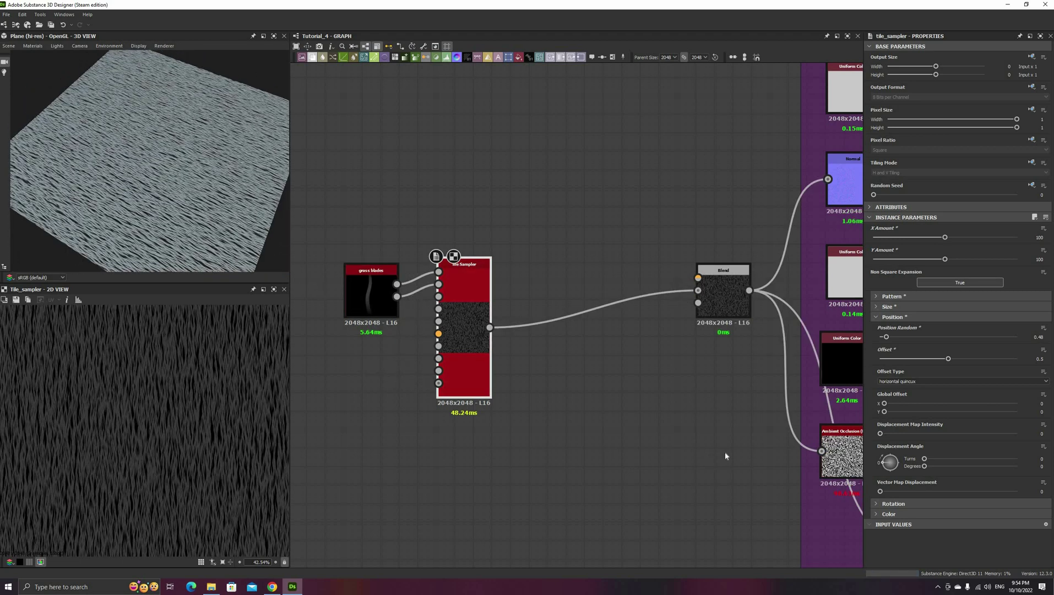
{"action": "left_click", "coordinate": [832, 440]}
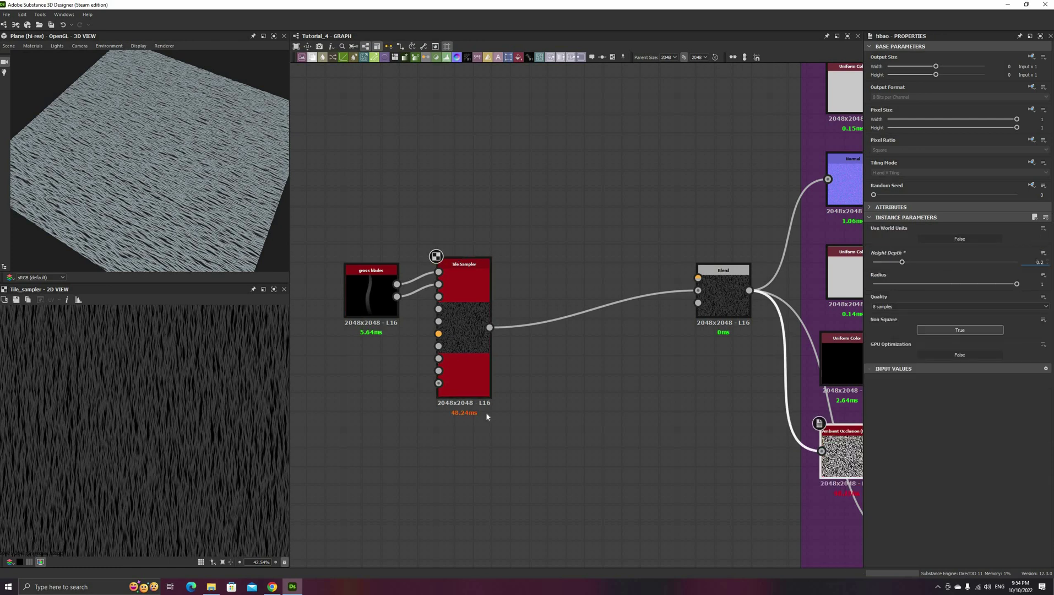
{"action": "left_click", "coordinate": [475, 383]}
{"action": "left_click", "coordinate": [893, 327]}
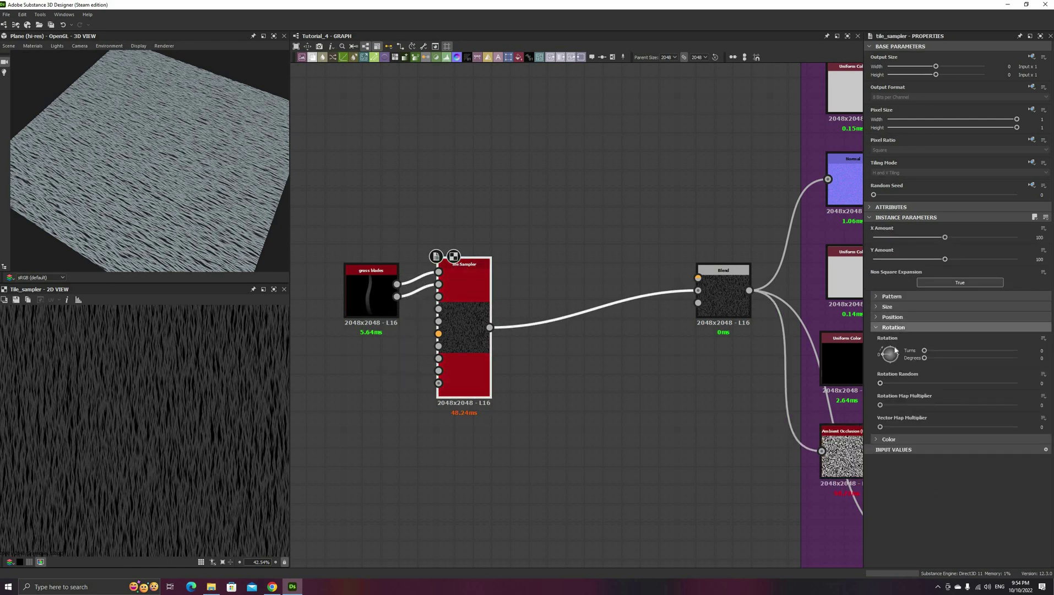
{"action": "left_click", "coordinate": [876, 439]}
{"action": "scroll", "coordinate": [892, 416], "scroll_direction": "down", "scroll_amount": 3}
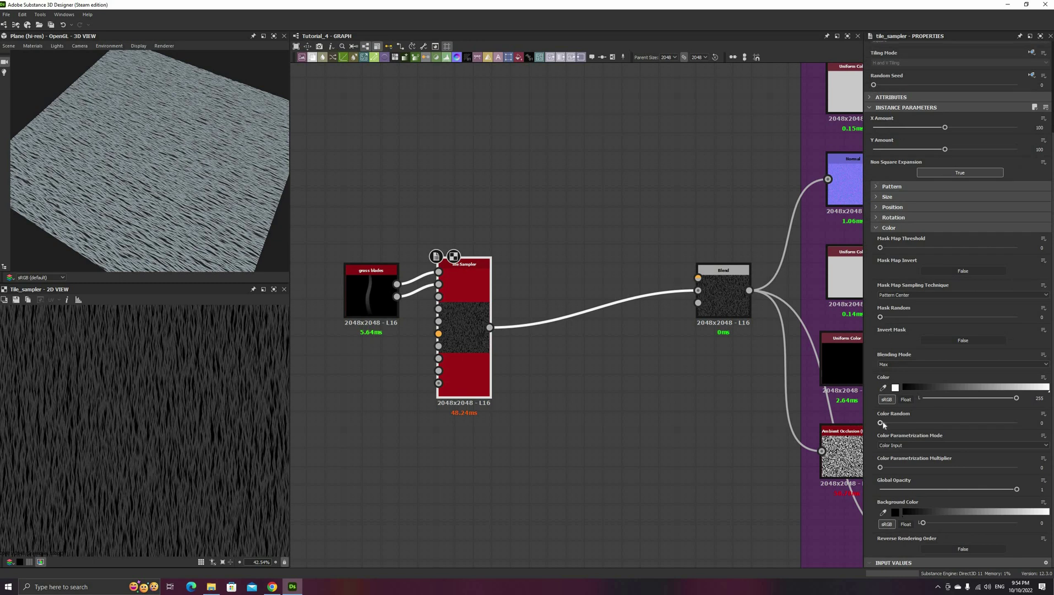
{"action": "left_click_drag", "start_coordinate": [881, 423], "coordinate": [888, 421]}
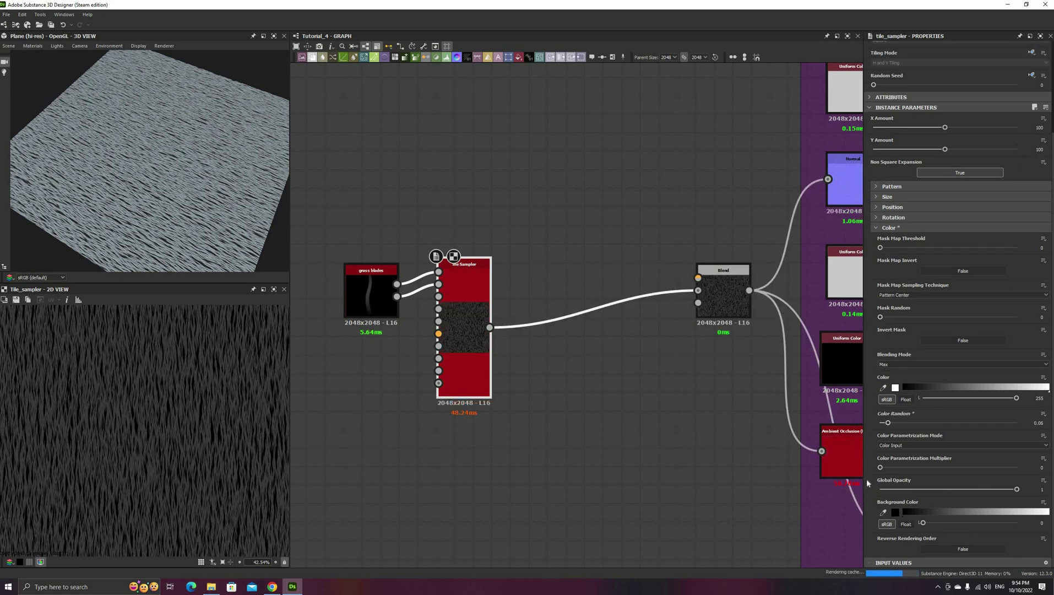
Set the Tile Sampler's Color Parametrization Mode to Scale with a Color Parametrization Multiplier of 1, and inspect the grass in the 3D preview
{"action": "left_click", "coordinate": [887, 445]}
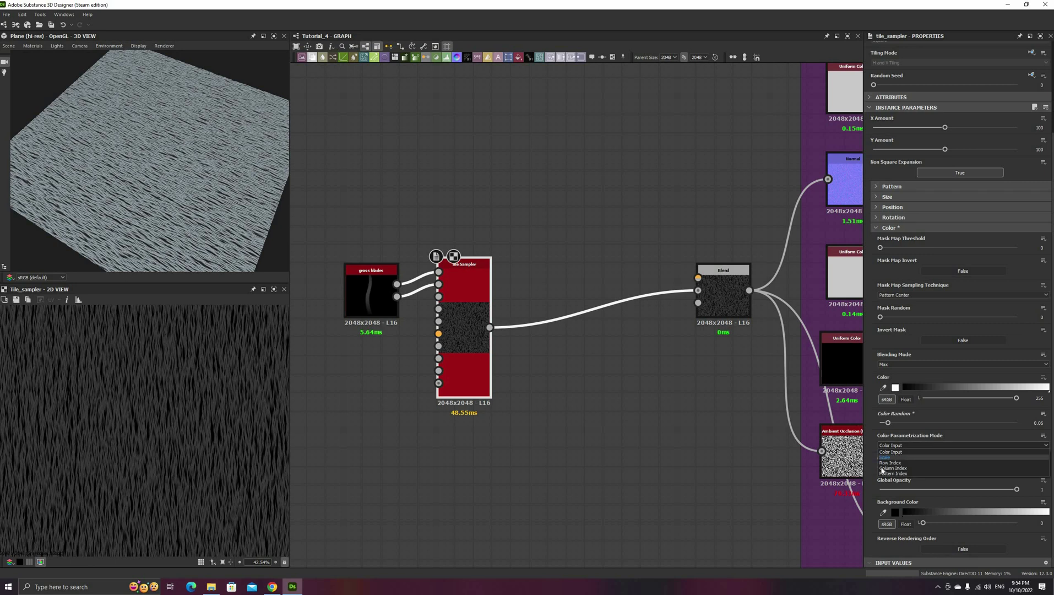
{"action": "left_click", "coordinate": [884, 469]}
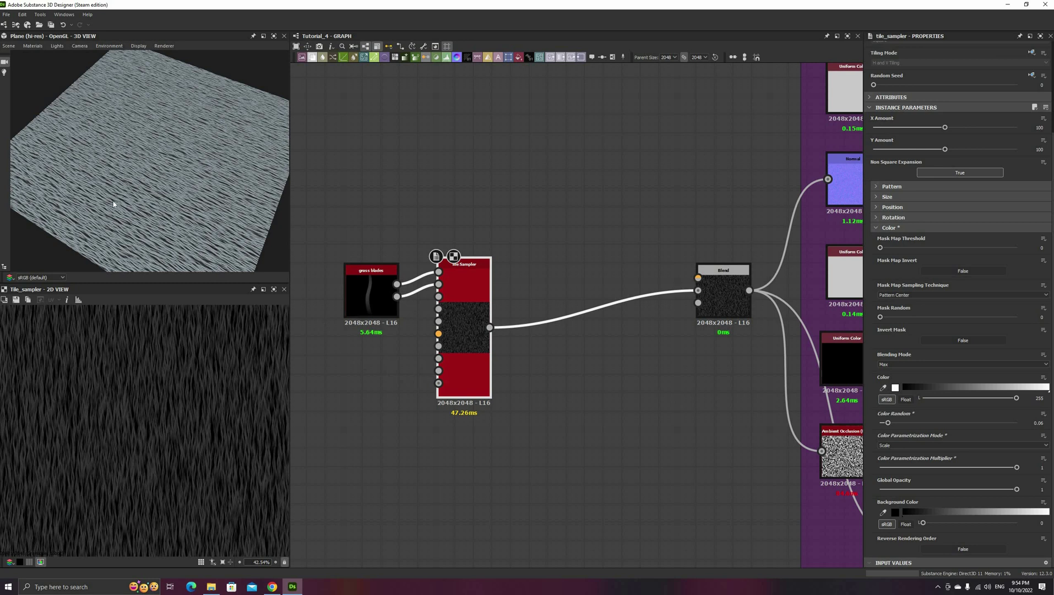
{"action": "left_click_drag", "start_coordinate": [113, 204], "coordinate": [71, 201]}
{"action": "scroll", "coordinate": [212, 252], "scroll_direction": "up", "scroll_amount": 3}
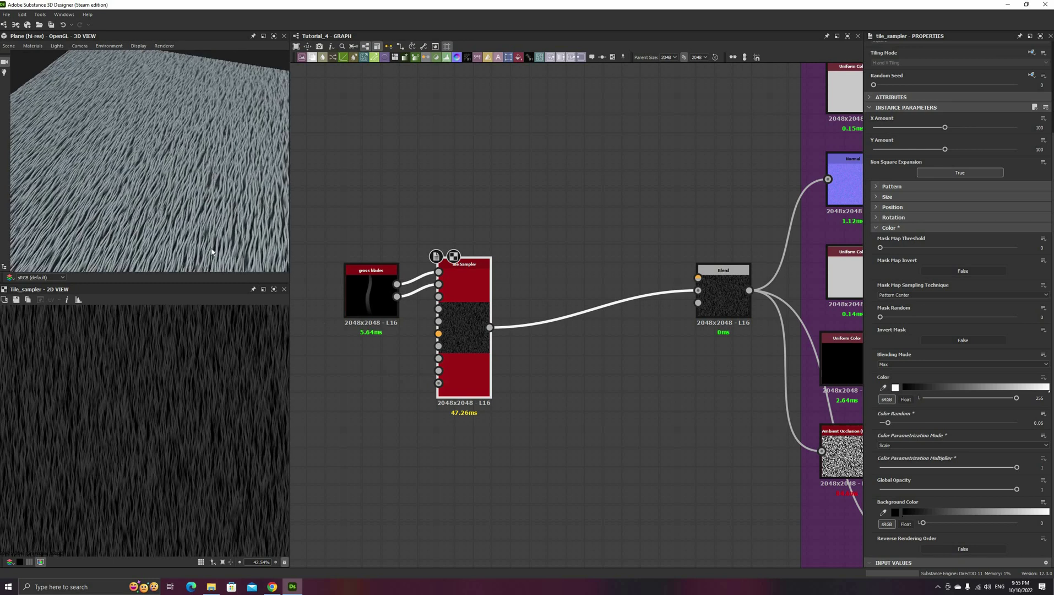
{"action": "left_click_drag", "start_coordinate": [212, 233], "coordinate": [243, 274]}
{"action": "scroll", "coordinate": [242, 271], "scroll_direction": "up", "scroll_amount": 2}
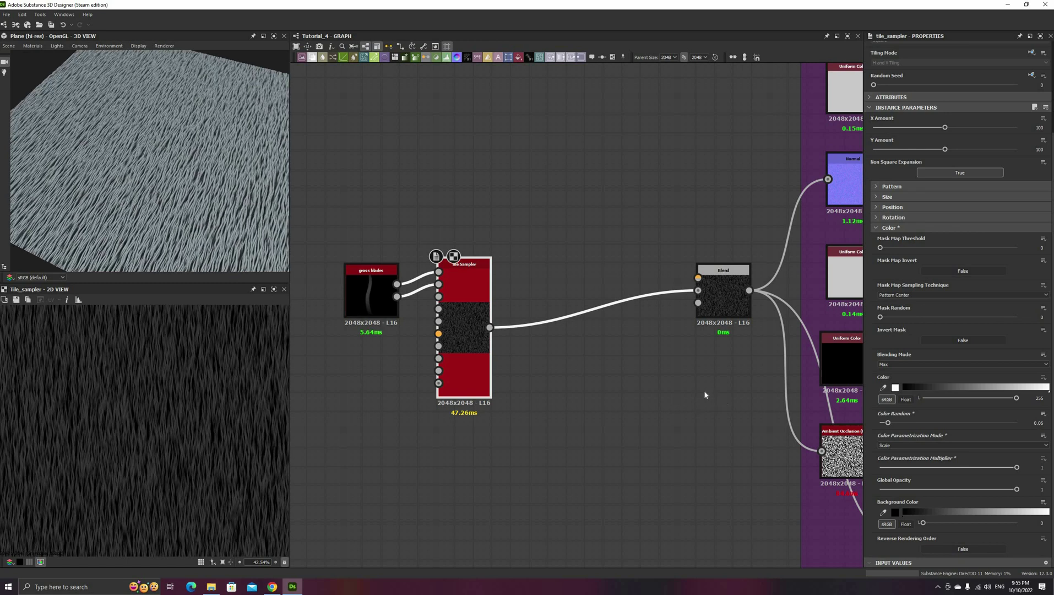
Add a Gaussian Noise node in the empty graph area beside the grass blades node
{"action": "middle_click_drag", "start_coordinate": [468, 339], "coordinate": [519, 331]}
{"action": "middle_click_drag", "start_coordinate": [313, 365], "coordinate": [448, 362]}
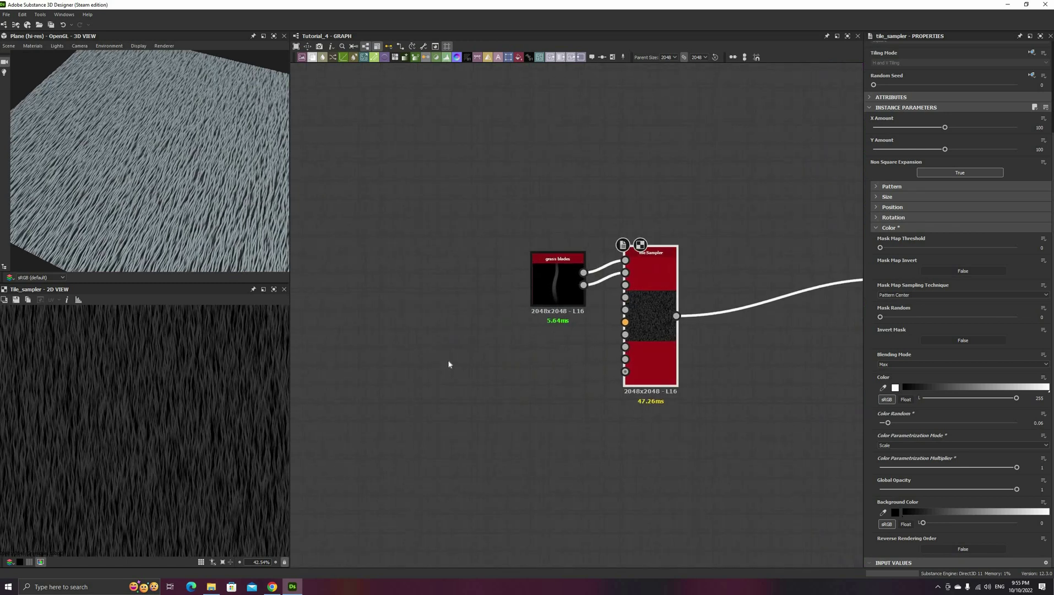
{"action": "key", "text": "space"}
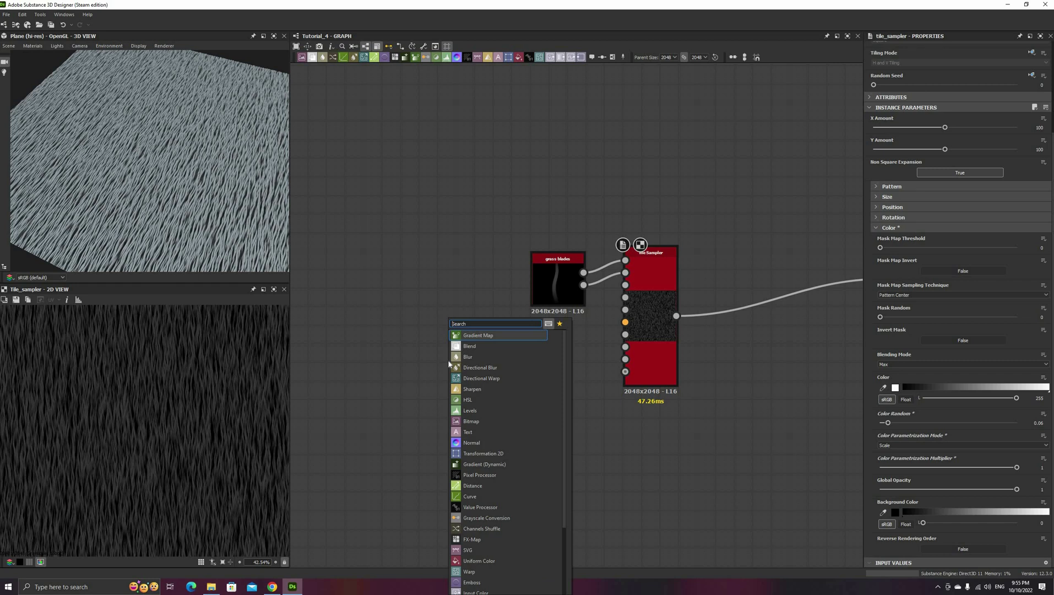
{"action": "type", "text": "gau"}
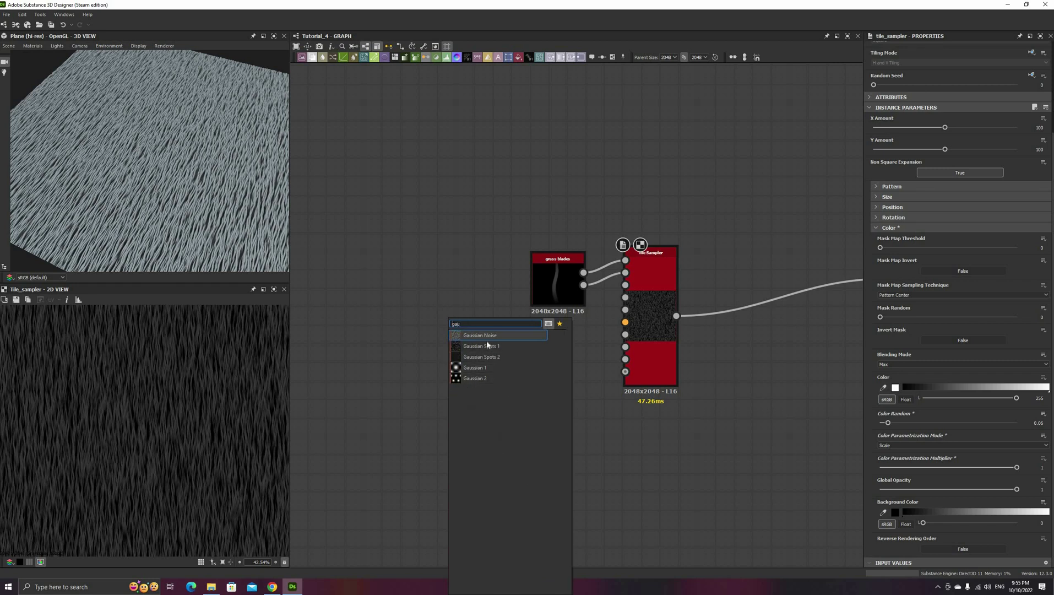
{"action": "key", "text": "Return"}
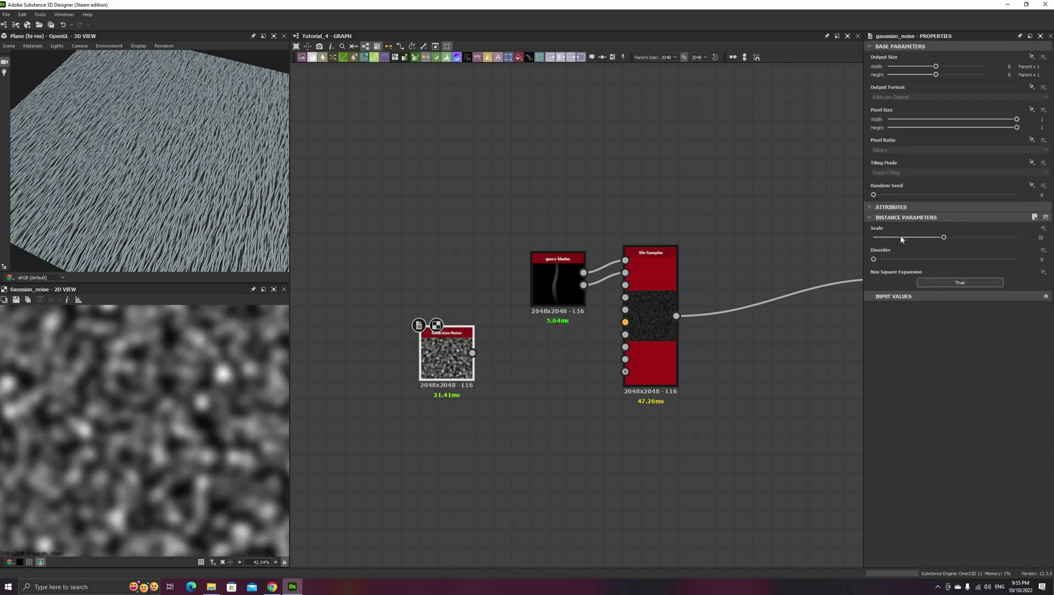
Set the Gaussian Noise's Scale to 5 and its Random Seed to 4
{"action": "left_click_drag", "start_coordinate": [892, 239], "coordinate": [883, 240]}
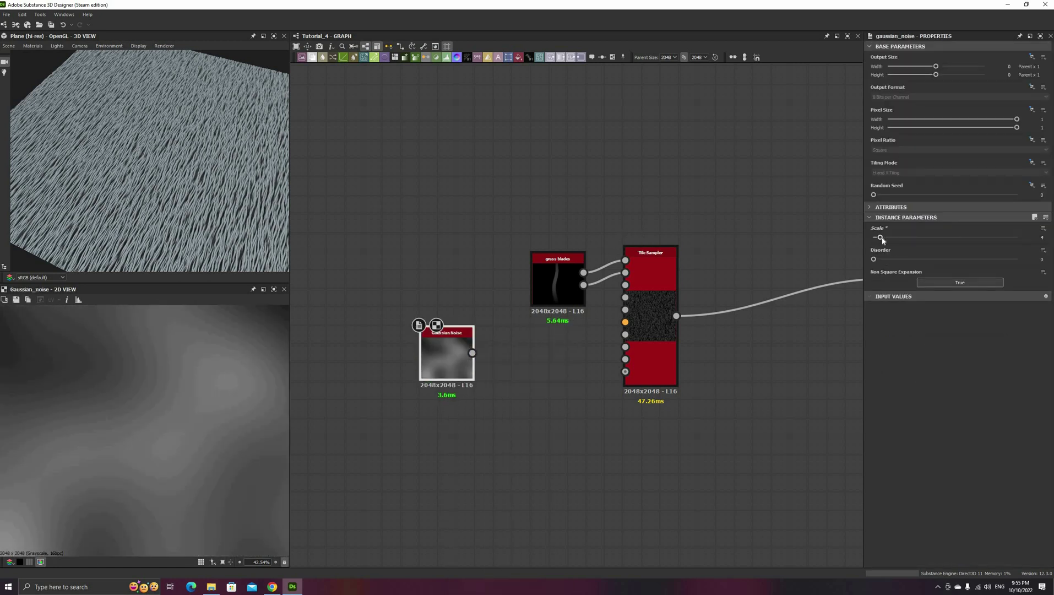
{"action": "scroll", "coordinate": [139, 426], "scroll_direction": "down", "scroll_amount": 5}
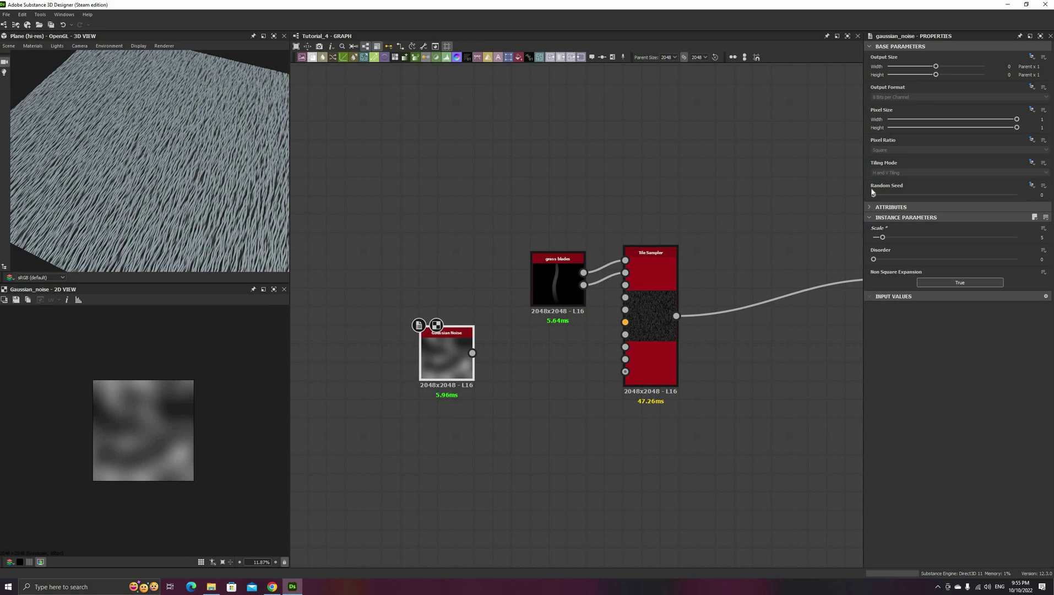
{"action": "mouse_move", "coordinate": [914, 197]}
{"action": "left_mouse_down"}
{"action": "mouse_move", "coordinate": [948, 195]}
{"action": "mouse_move", "coordinate": [929, 198]}
{"action": "left_mouse_up"}
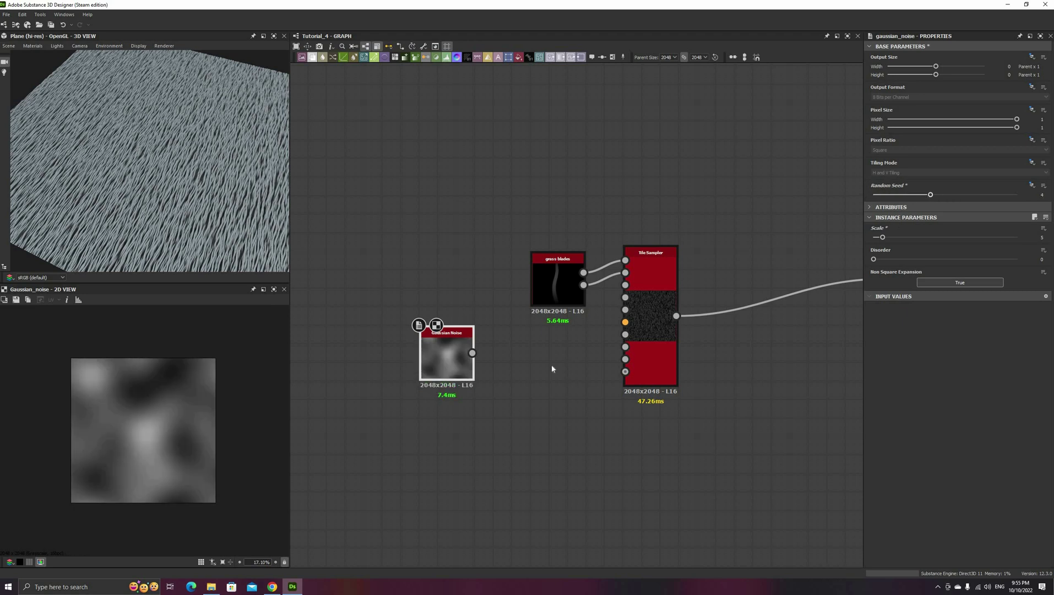
Add an Auto Levels node connected to the Gaussian Noise output
{"action": "left_click_drag", "start_coordinate": [434, 359], "coordinate": [438, 379]}
{"action": "key", "text": "space"}
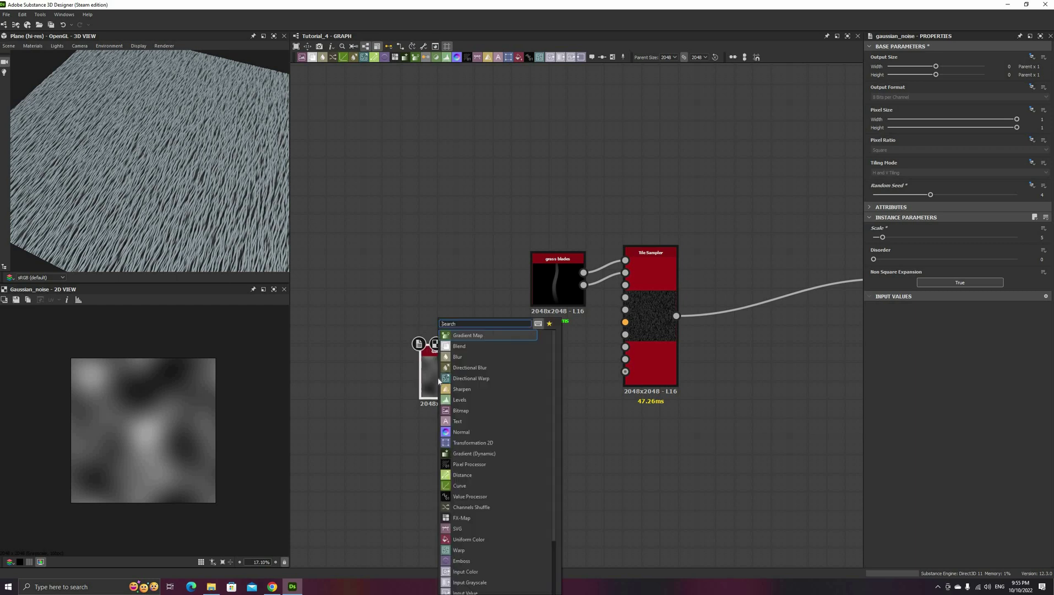
{"action": "type", "text": "au"}
{"action": "key", "text": "Down"}
{"action": "key", "text": "Return"}
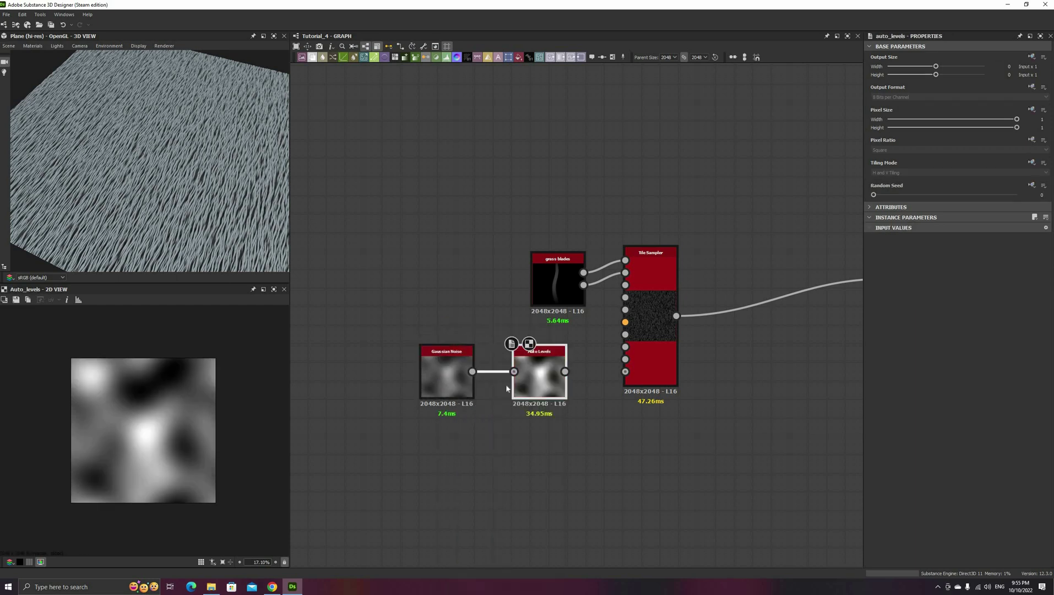
Arrange the grass blades, Gaussian Noise and Auto Levels nodes so that Auto Levels sits directly beneath grass blades
{"action": "left_click_drag", "start_coordinate": [533, 381], "coordinate": [514, 381]}
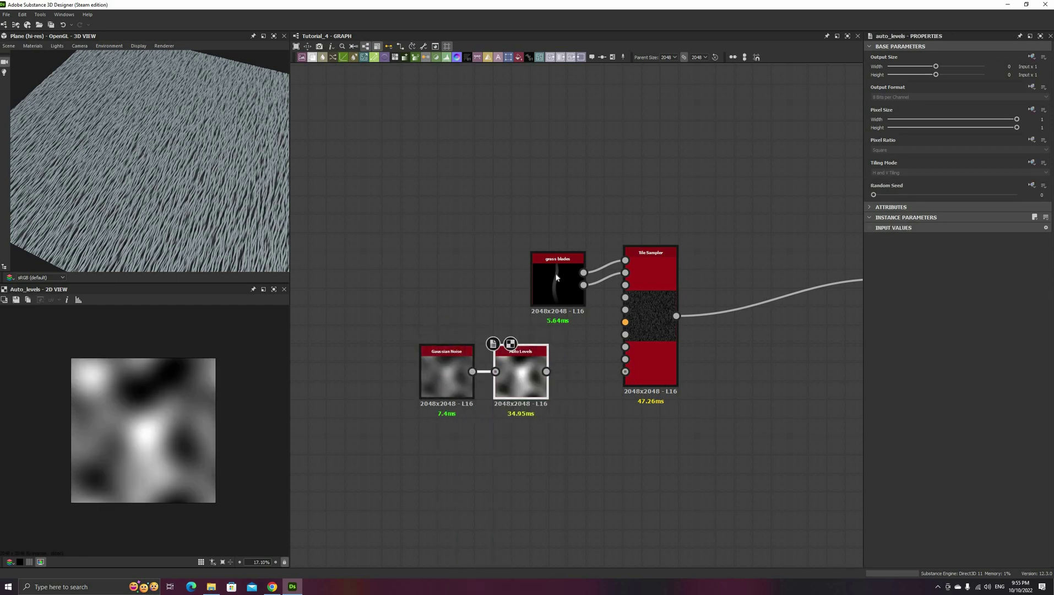
{"action": "left_click_drag", "start_coordinate": [556, 278], "coordinate": [501, 278]}
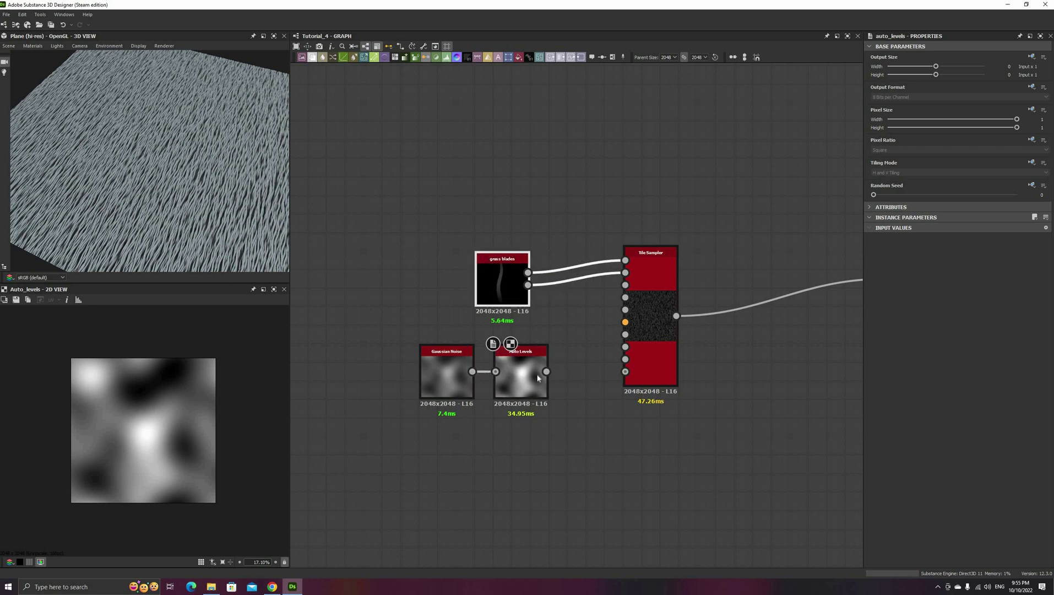
{"action": "left_click_drag", "start_coordinate": [523, 418], "coordinate": [425, 382]}
{"action": "left_click_drag", "start_coordinate": [505, 384], "coordinate": [487, 383]}
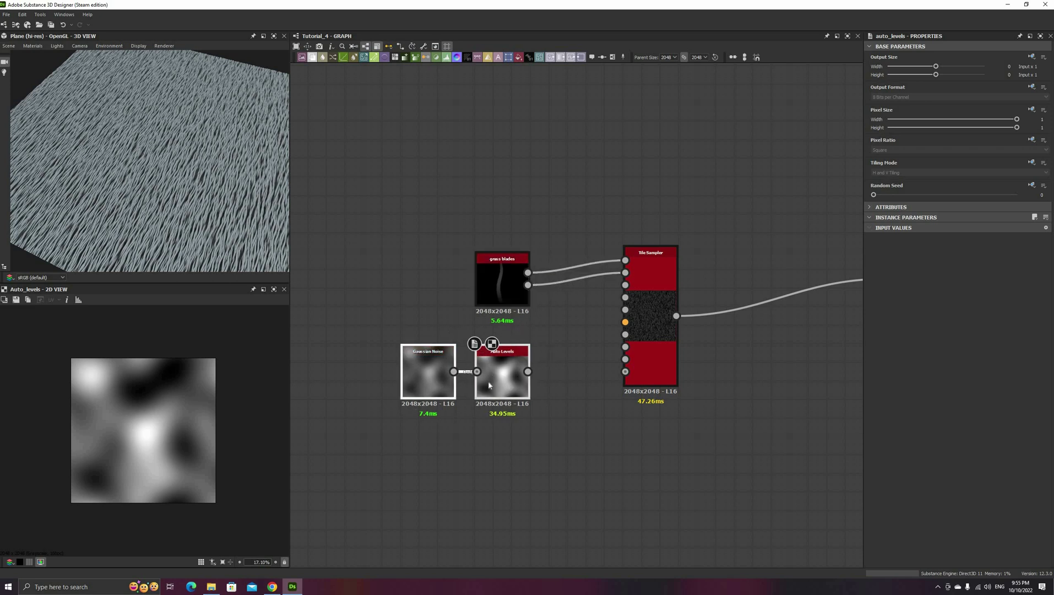
Add a Normal node after Auto Levels and move the Tile Sampler away to make room for it
{"action": "left_click", "coordinate": [499, 382]}
{"action": "key", "text": "space"}
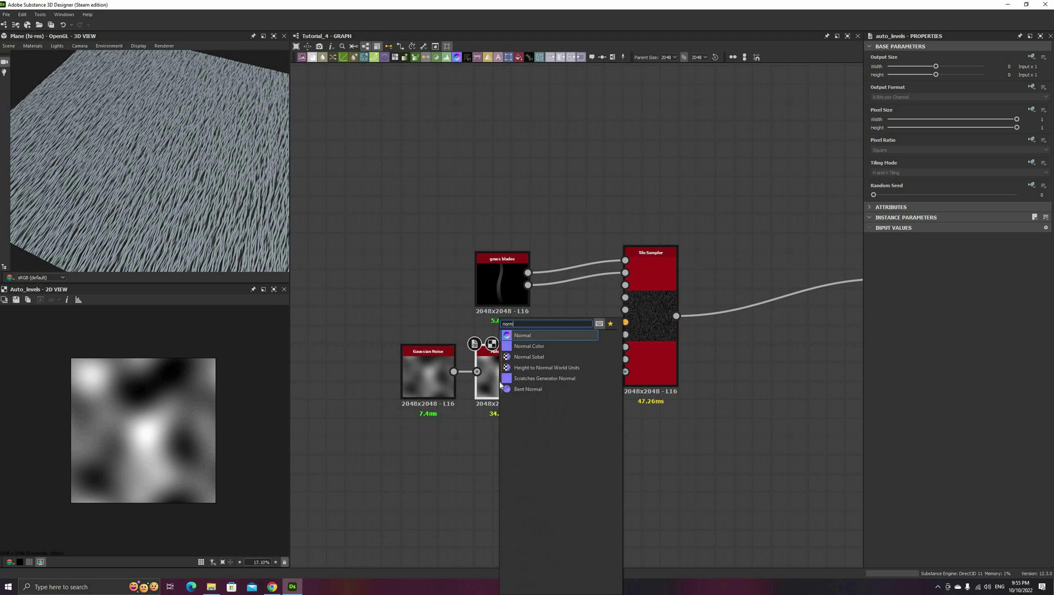
{"action": "key", "text": "Return"}
{"action": "left_click_drag", "start_coordinate": [613, 434], "coordinate": [610, 377]}
{"action": "middle_click_drag", "start_coordinate": [582, 436], "coordinate": [492, 443]}
{"action": "left_click_drag", "start_coordinate": [563, 353], "coordinate": [599, 355]}
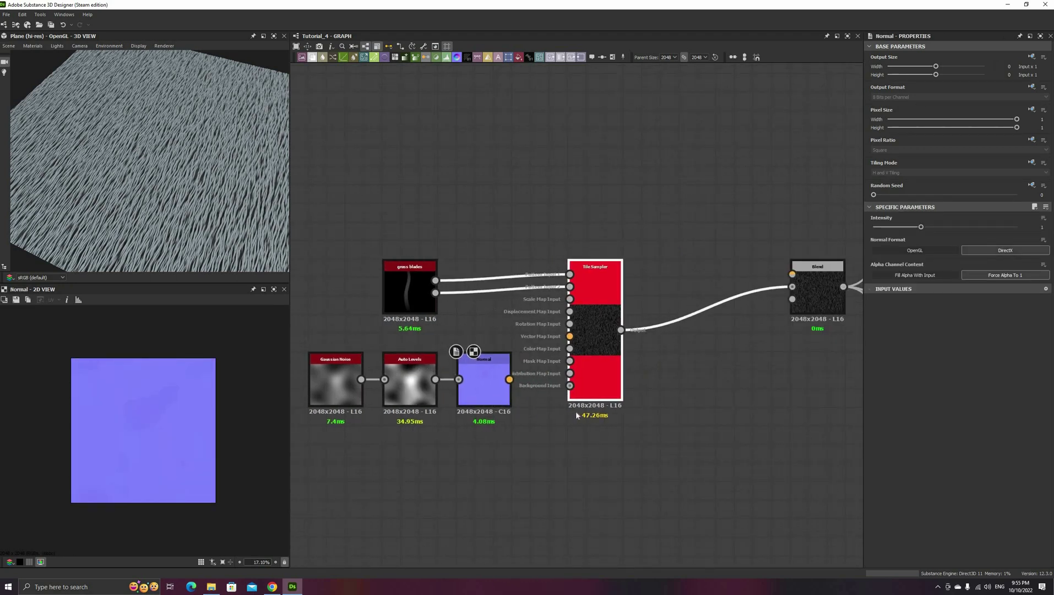
Connect the Normal output to the Tile Sampler's Vector Map Input and increase the Normal's Intensity
{"action": "scroll", "coordinate": [578, 412], "scroll_direction": "up", "scroll_amount": 2}
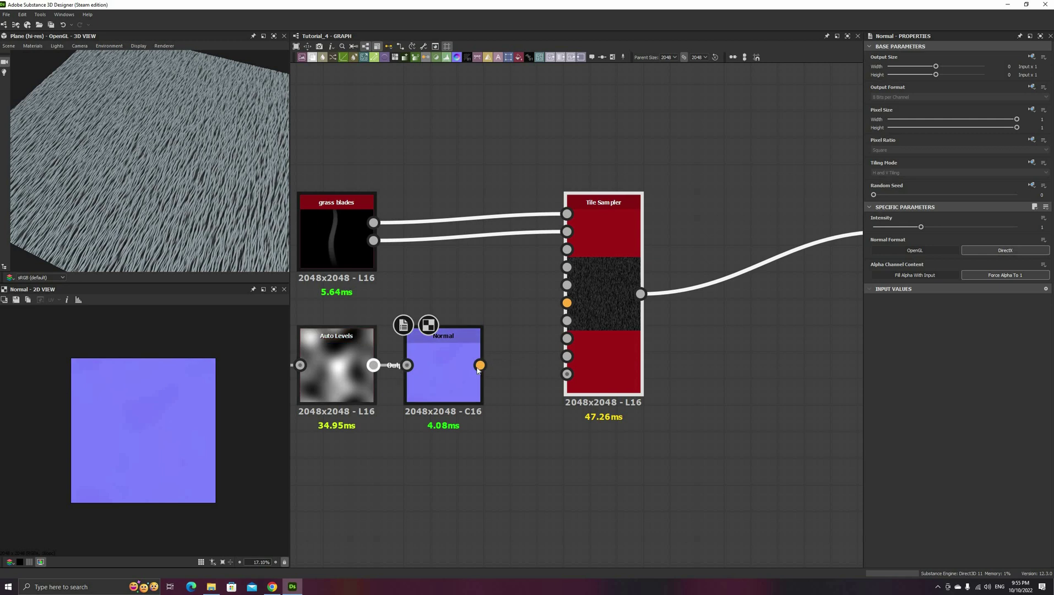
{"action": "left_click_drag", "start_coordinate": [480, 365], "coordinate": [567, 302]}
{"action": "left_click", "coordinate": [577, 385]}
{"action": "middle_click_drag", "start_coordinate": [501, 375], "coordinate": [590, 359]}
{"action": "left_click", "coordinate": [530, 358]}
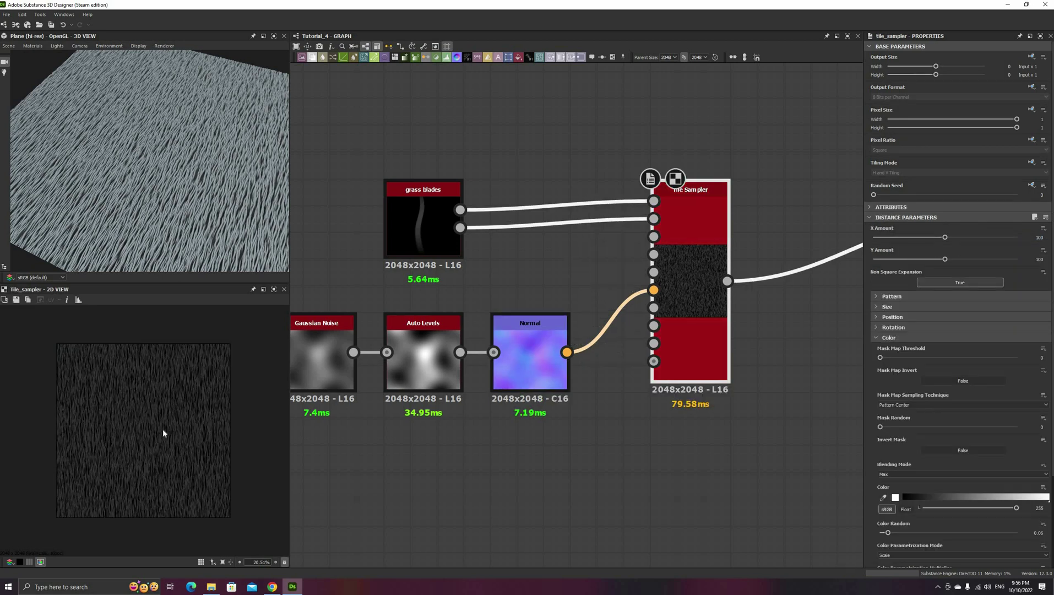
Set the Tile Sampler's Vector Map Multiplier to 1 in its rotation parameters
{"action": "scroll", "coordinate": [162, 429], "scroll_direction": "up", "scroll_amount": 2}
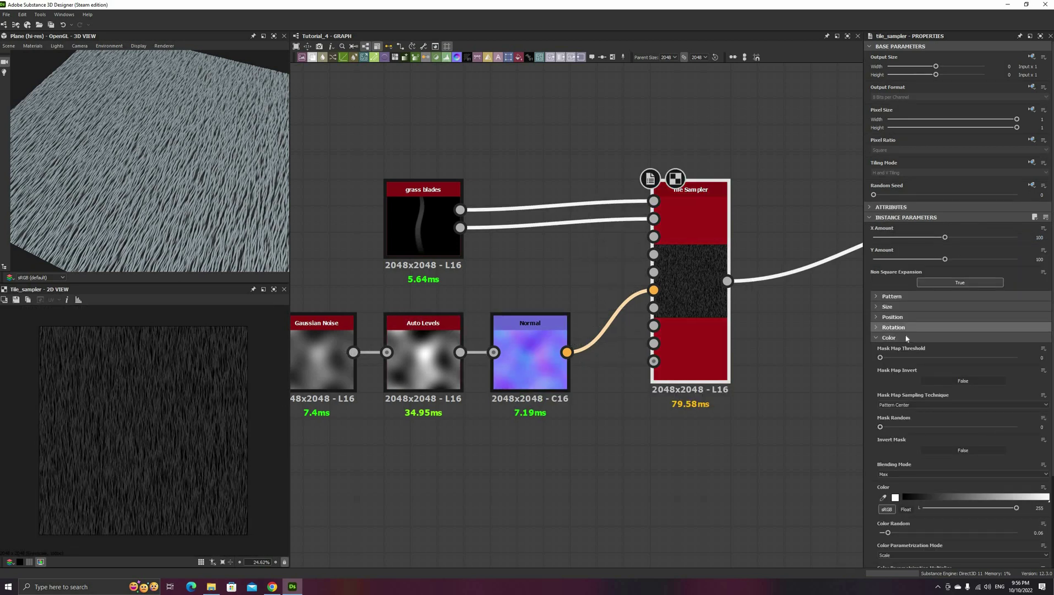
{"action": "left_click", "coordinate": [907, 337]}
{"action": "left_click", "coordinate": [903, 327]}
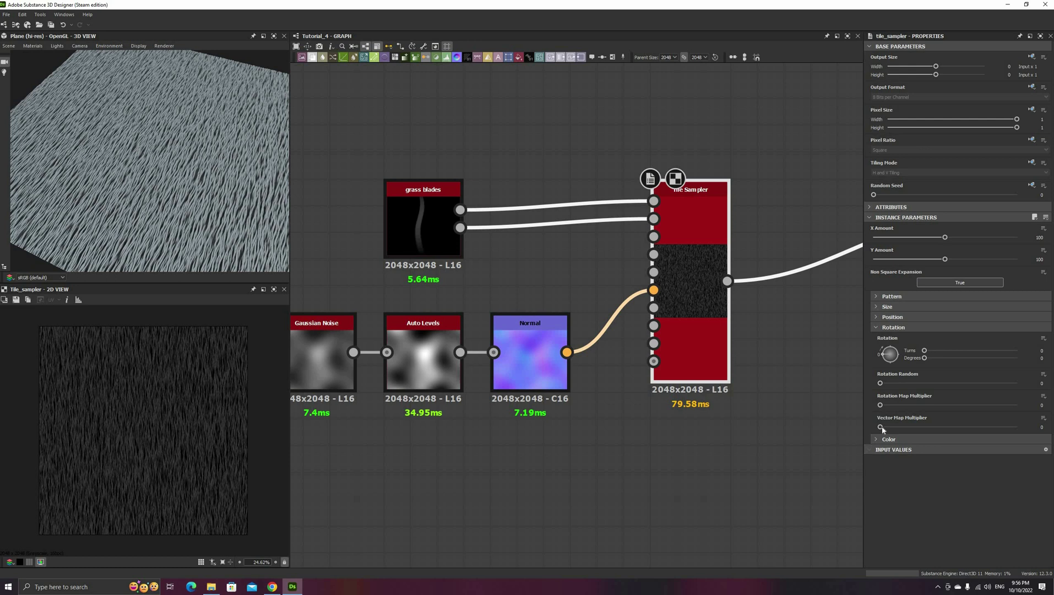
{"action": "left_click_drag", "start_coordinate": [919, 428], "coordinate": [1018, 427]}
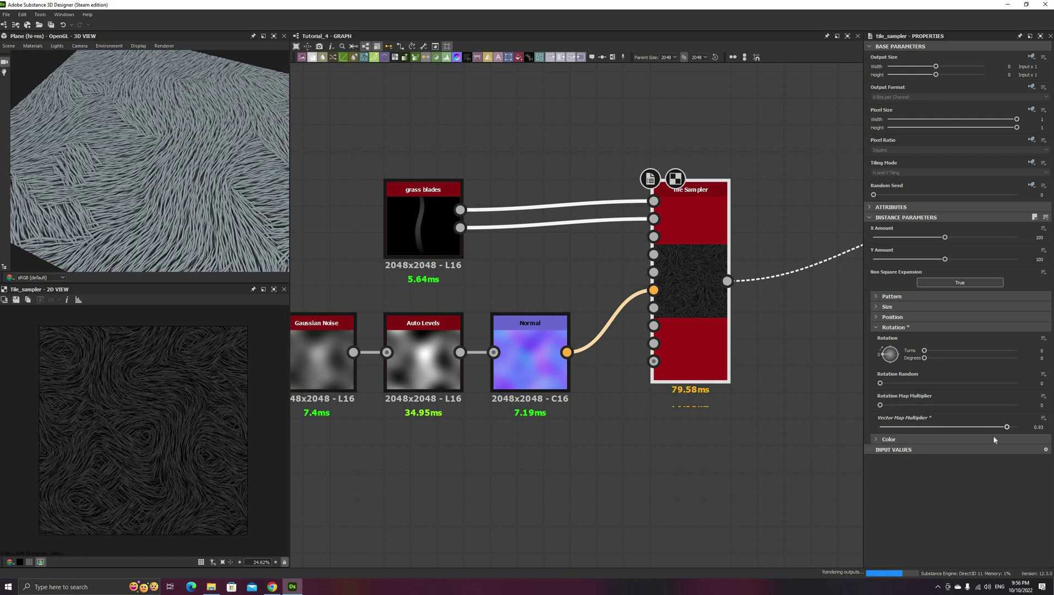
{"action": "scroll", "coordinate": [161, 420], "scroll_direction": "up", "scroll_amount": 1}
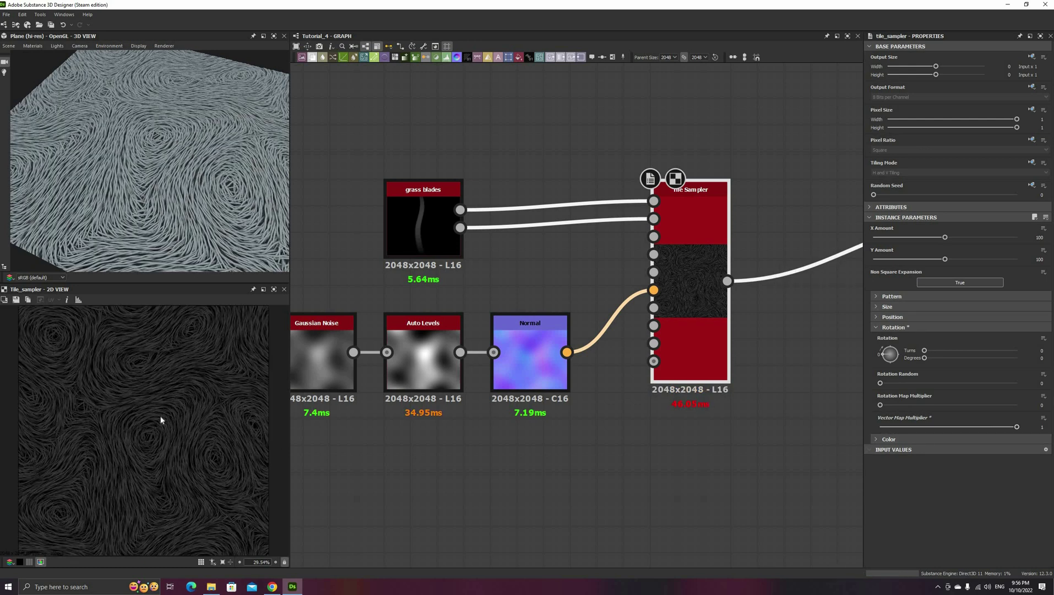
Compare the Auto Levels map with the scattered blades, and set the Tile Sampler's Rotation to 90 degrees
{"action": "double_click", "coordinate": [427, 359]}
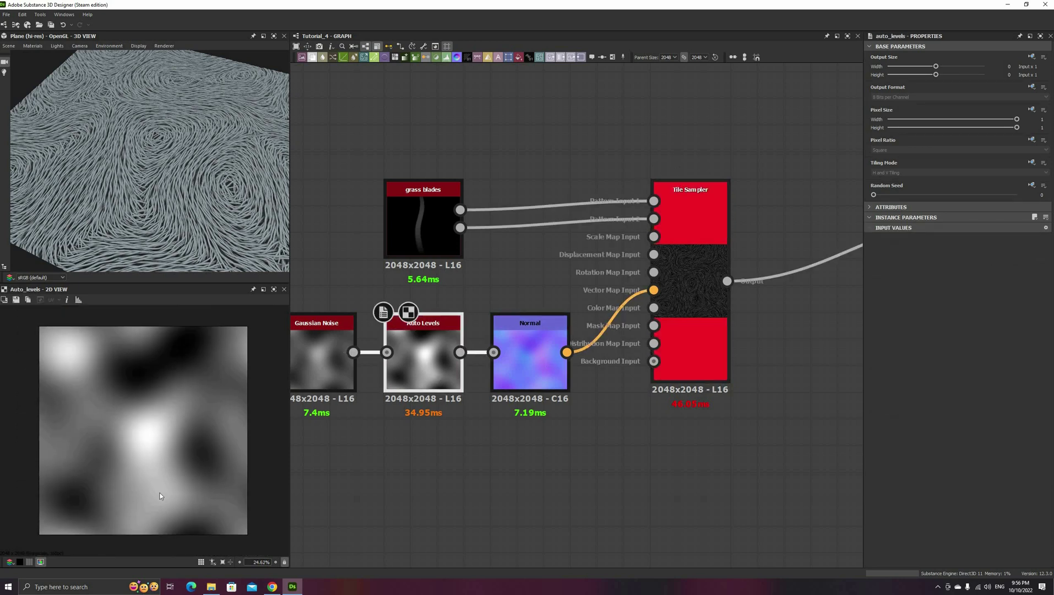
{"action": "double_click", "coordinate": [690, 276]}
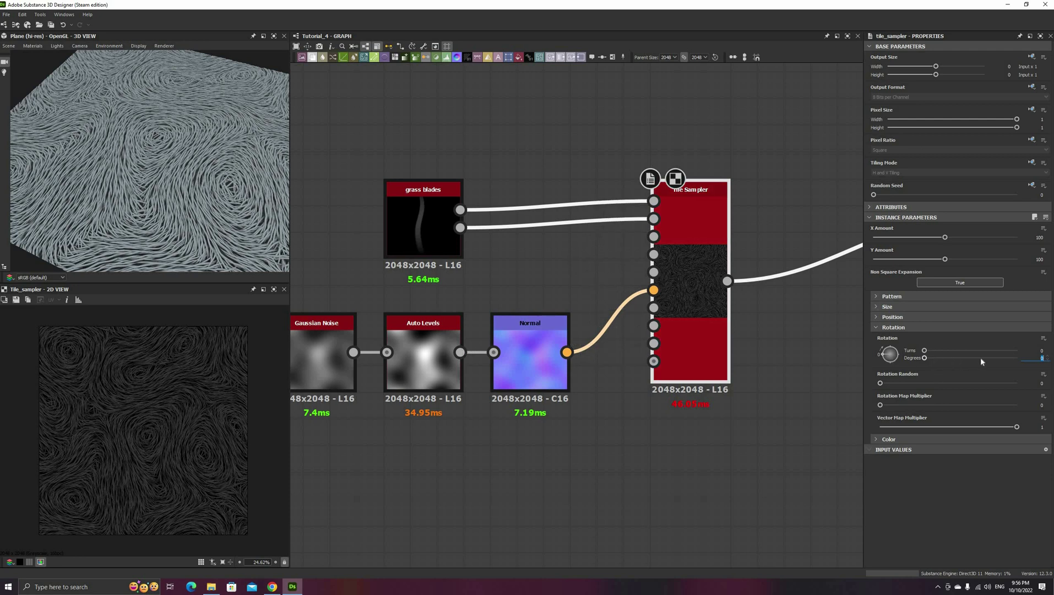
{"action": "key", "text": "Return"}
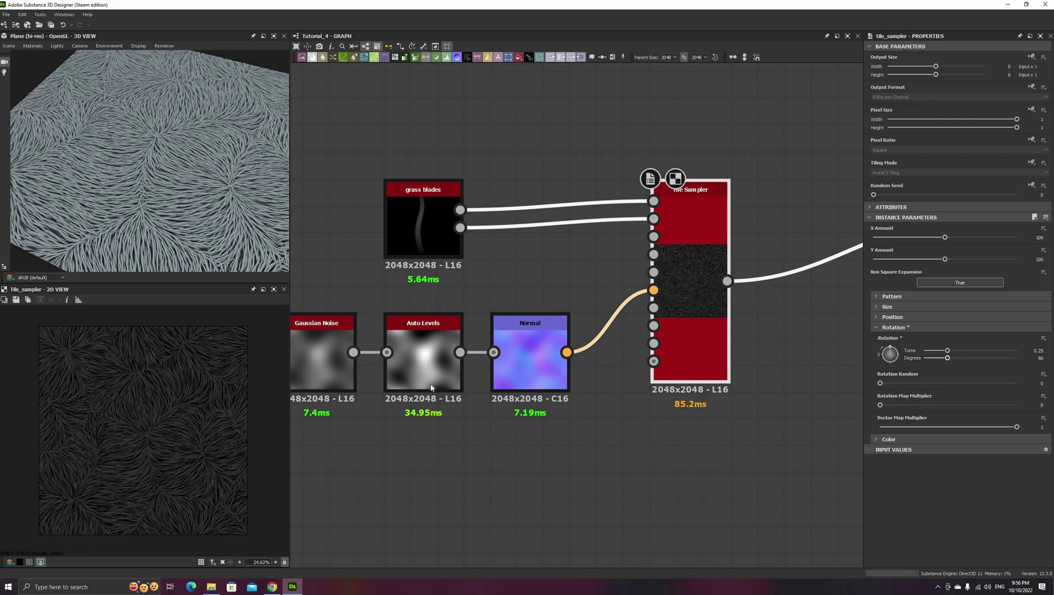
{"action": "scroll", "coordinate": [156, 456], "scroll_direction": "up", "scroll_amount": 6}
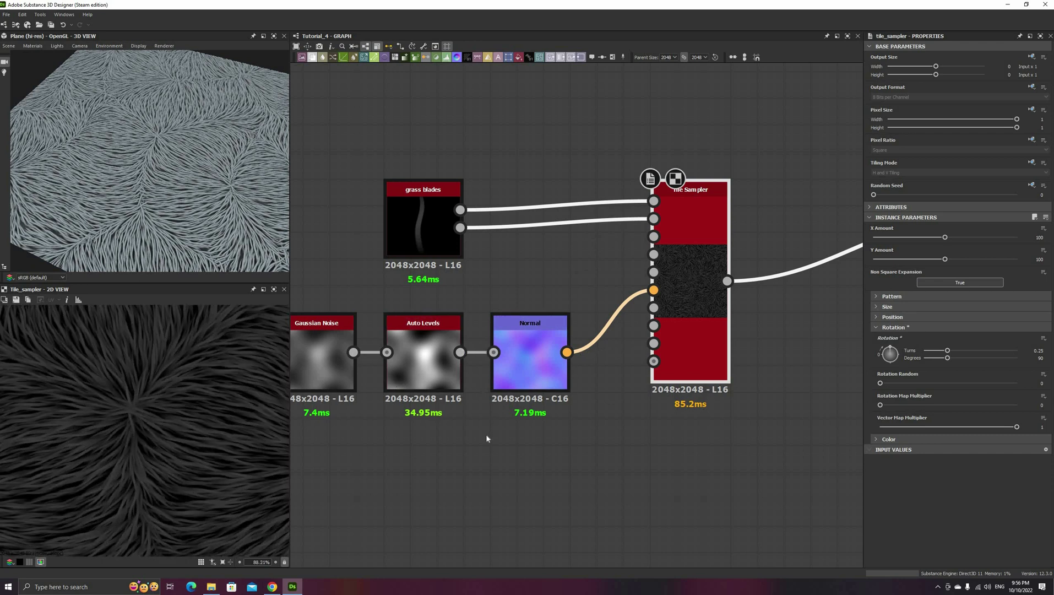
Connect the Auto Levels output to the Tile Sampler's Scale Map Input
{"action": "middle_click_drag", "start_coordinate": [563, 437], "coordinate": [652, 450]}
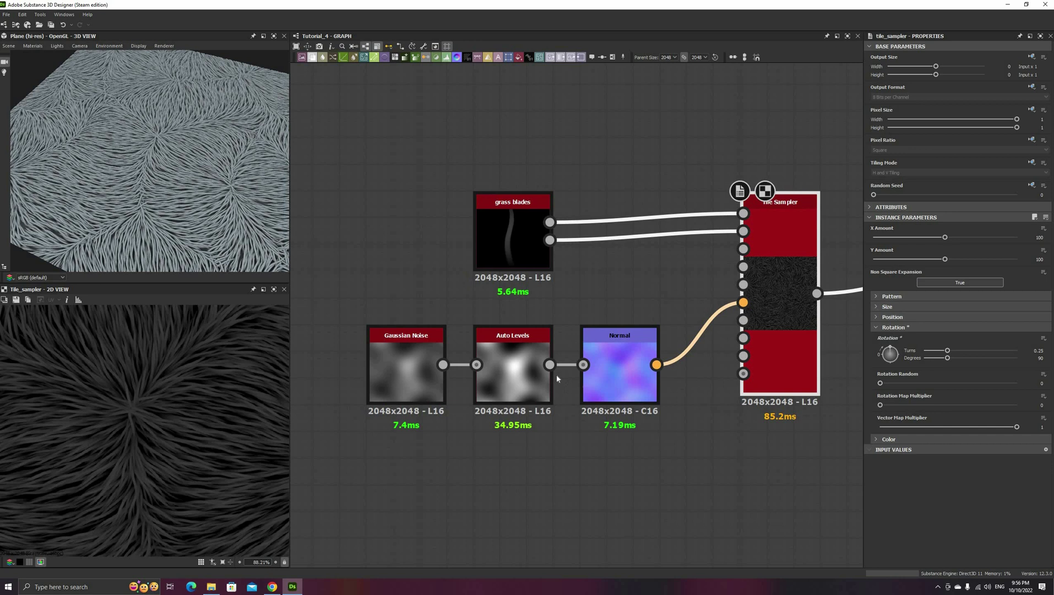
{"action": "left_click_drag", "start_coordinate": [549, 364], "coordinate": [744, 250]}
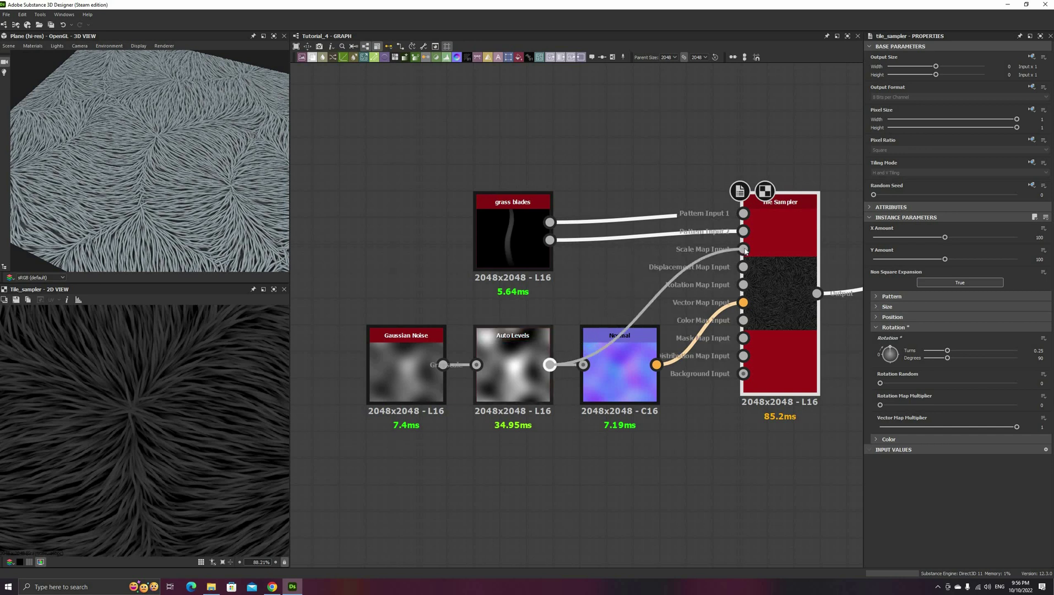
Set the Tile Sampler's Scale Map Multiplier to 0.42 and check the blade size variation in both previews
{"action": "left_click", "coordinate": [917, 305]}
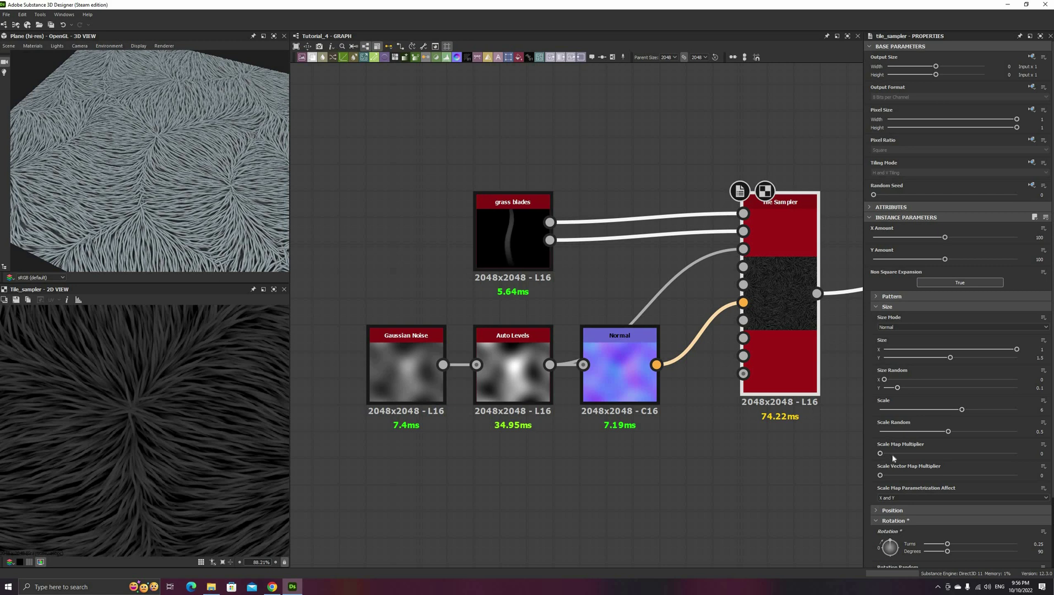
{"action": "left_click_drag", "start_coordinate": [915, 460], "coordinate": [943, 461]}
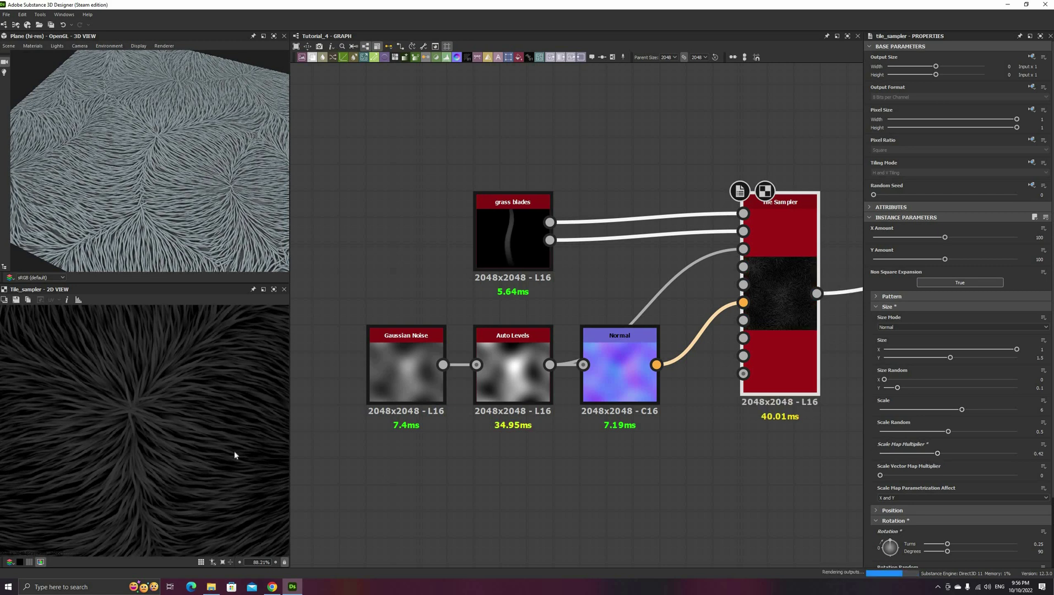
{"action": "scroll", "coordinate": [234, 450], "scroll_direction": "down", "scroll_amount": 3}
{"action": "scroll", "coordinate": [224, 455], "scroll_direction": "down", "scroll_amount": 1}
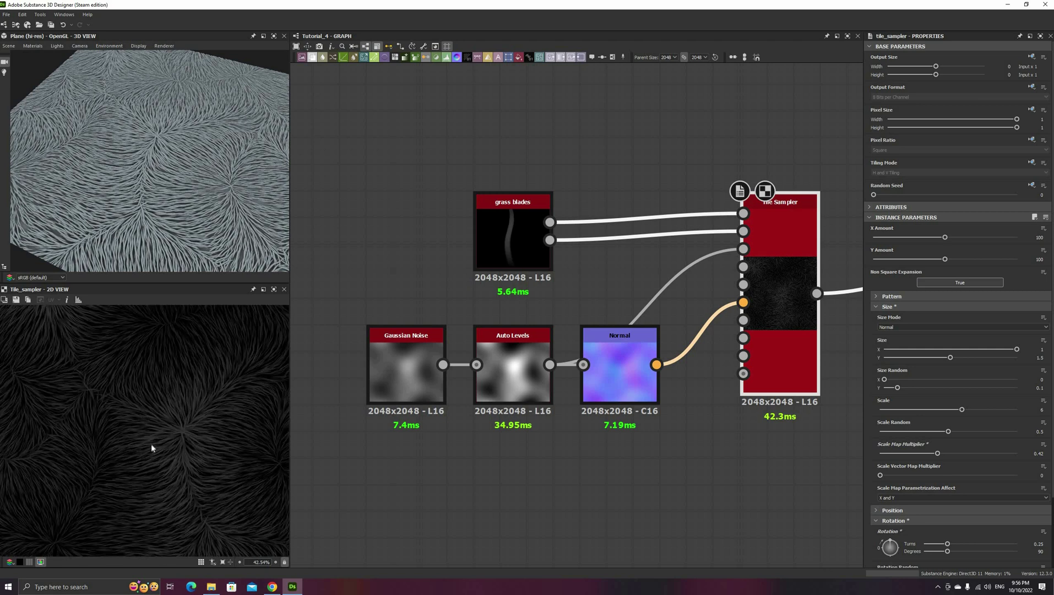
{"action": "middle_click_drag", "start_coordinate": [193, 474], "coordinate": [166, 437]}
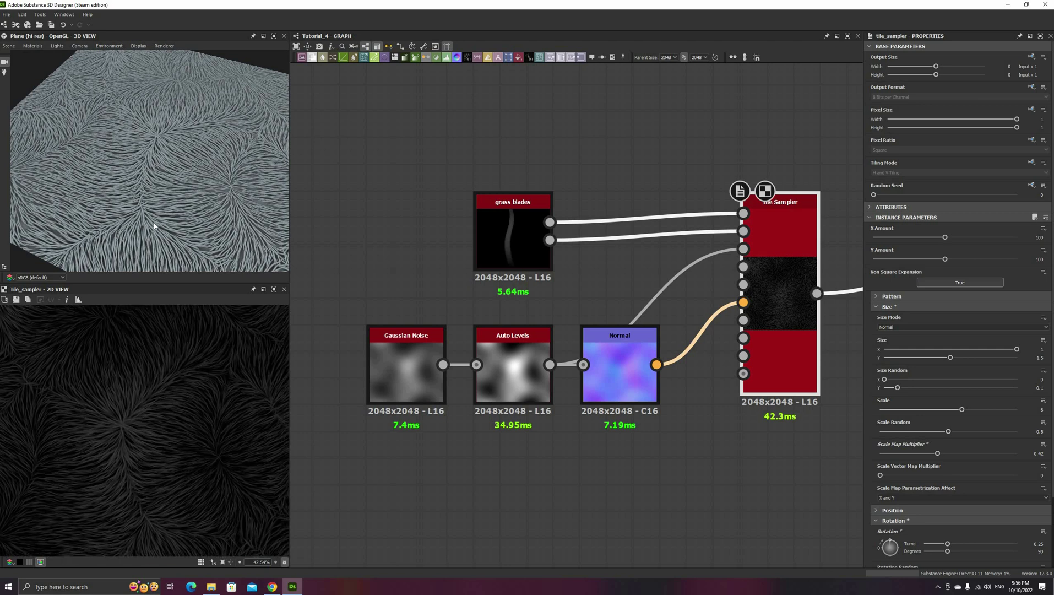
{"action": "left_click_drag", "start_coordinate": [181, 226], "coordinate": [153, 230]}
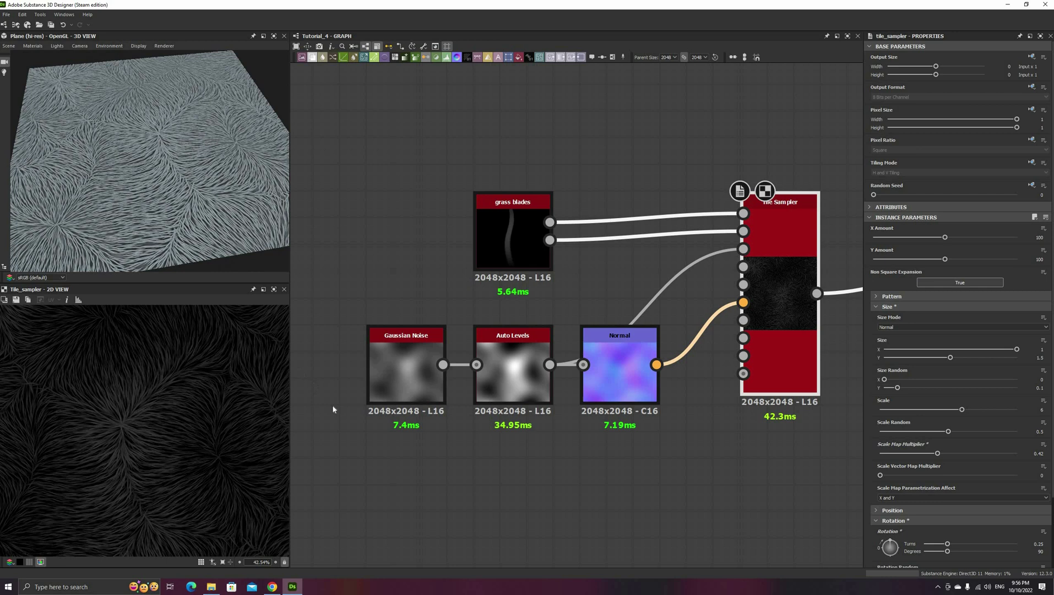
{"action": "left_click_drag", "start_coordinate": [333, 409], "coordinate": [167, 223]}
{"action": "scroll", "coordinate": [174, 192], "scroll_direction": "down", "scroll_amount": 1}
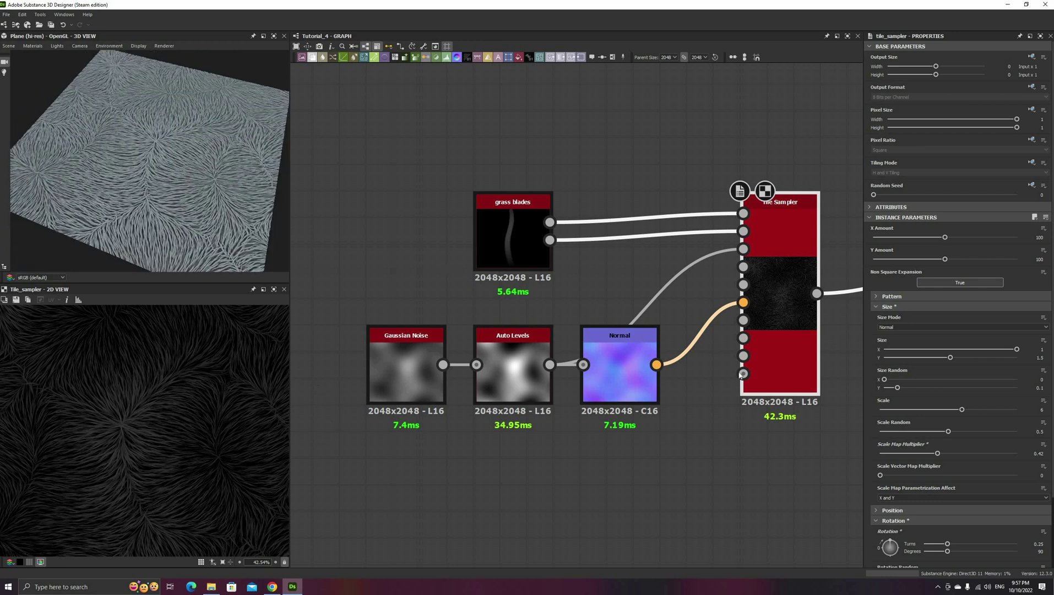
Set the Tile Sampler's Rotation Random to 0.02
{"action": "left_click", "coordinate": [887, 306]}
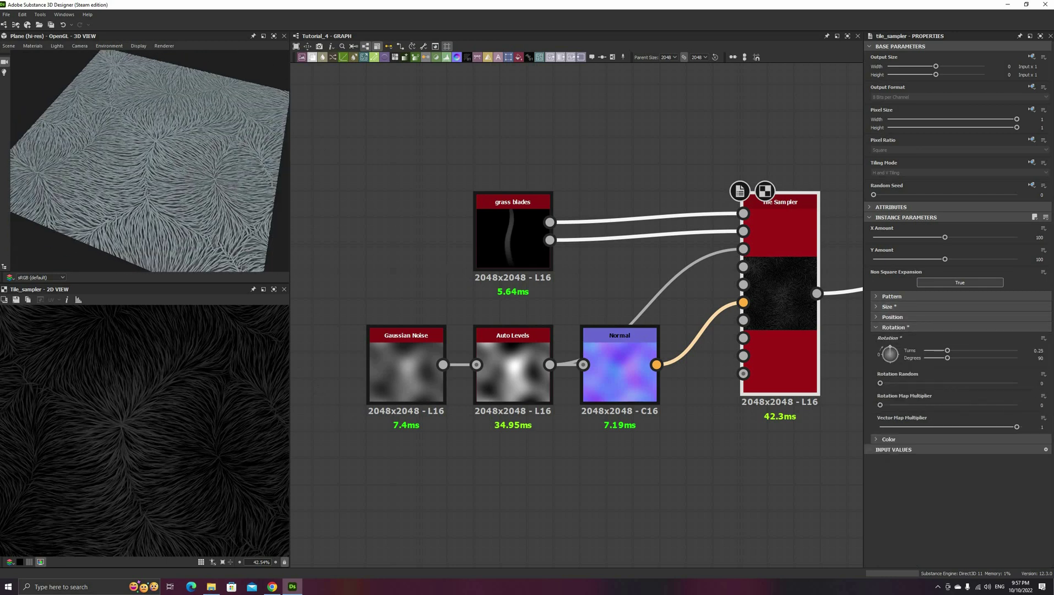
{"action": "scroll", "coordinate": [1040, 383], "scroll_direction": "up", "scroll_amount": 3}
{"action": "mouse_move", "coordinate": [884, 384]}
{"action": "left_mouse_down"}
{"action": "mouse_move", "coordinate": [904, 383]}
{"action": "mouse_move", "coordinate": [865, 382]}
{"action": "left_mouse_up"}
{"action": "scroll", "coordinate": [1041, 383], "scroll_direction": "up", "scroll_amount": 2}
Add a Clouds 1 node below the Gaussian Noise node
{"action": "middle_click_drag", "start_coordinate": [477, 452], "coordinate": [499, 395]}
{"action": "left_click", "coordinate": [475, 430]}
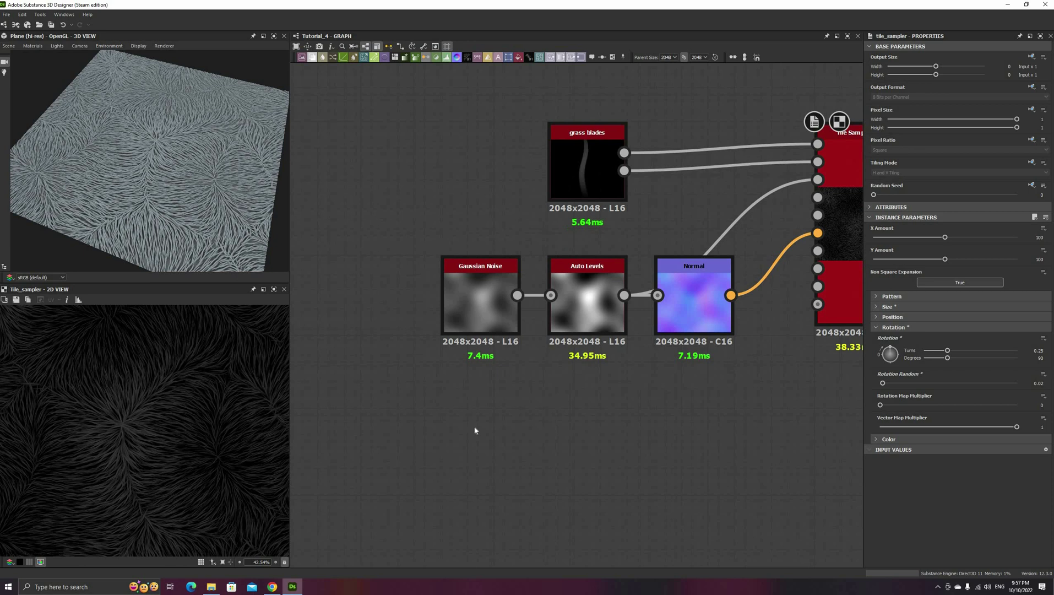
{"action": "key", "text": "space"}
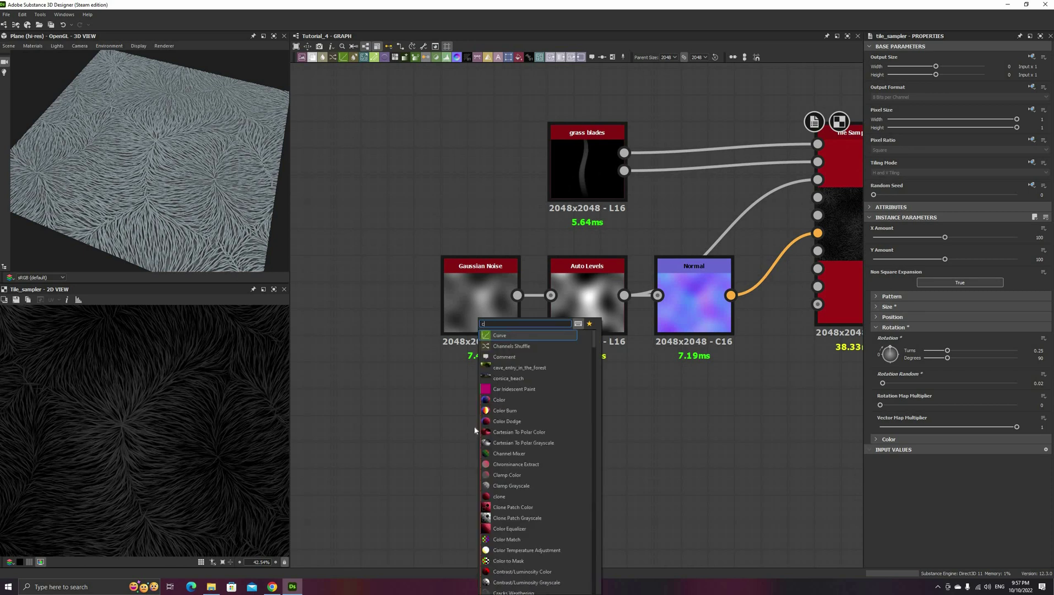
{"action": "type", "text": "clou"}
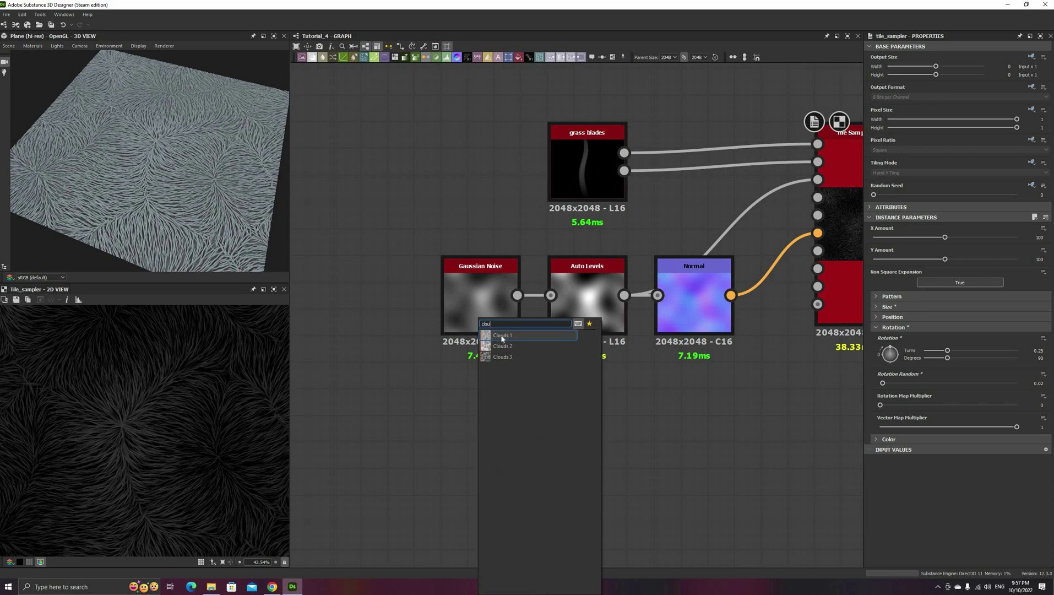
{"action": "key", "text": "Return"}
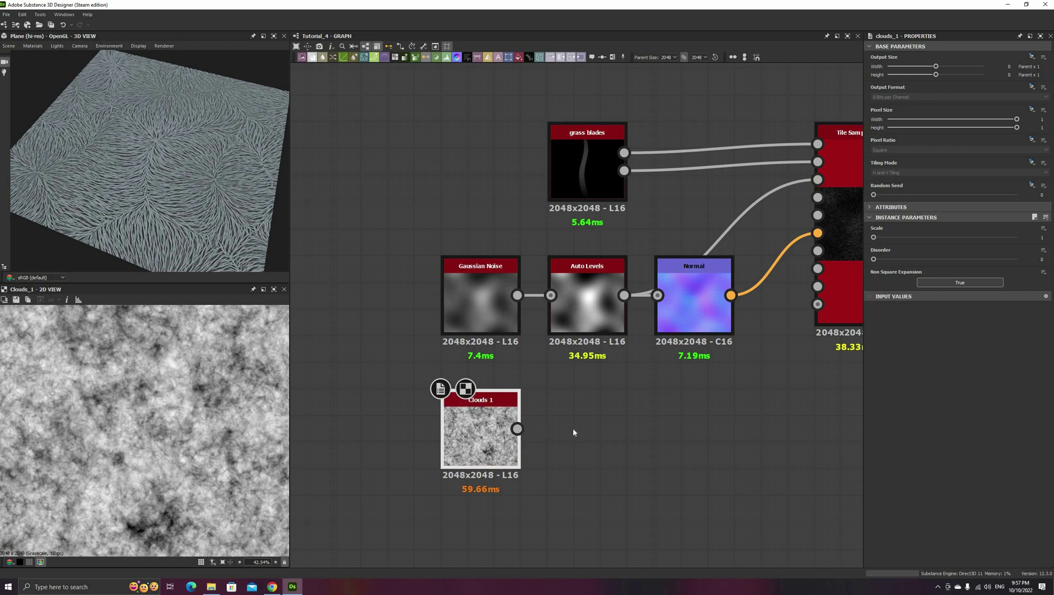
Blend the Auto Levels output as foreground over Clouds 1 as background, and feed the Blend output into the Normal node
{"action": "left_click_drag", "start_coordinate": [517, 428], "coordinate": [556, 428]}
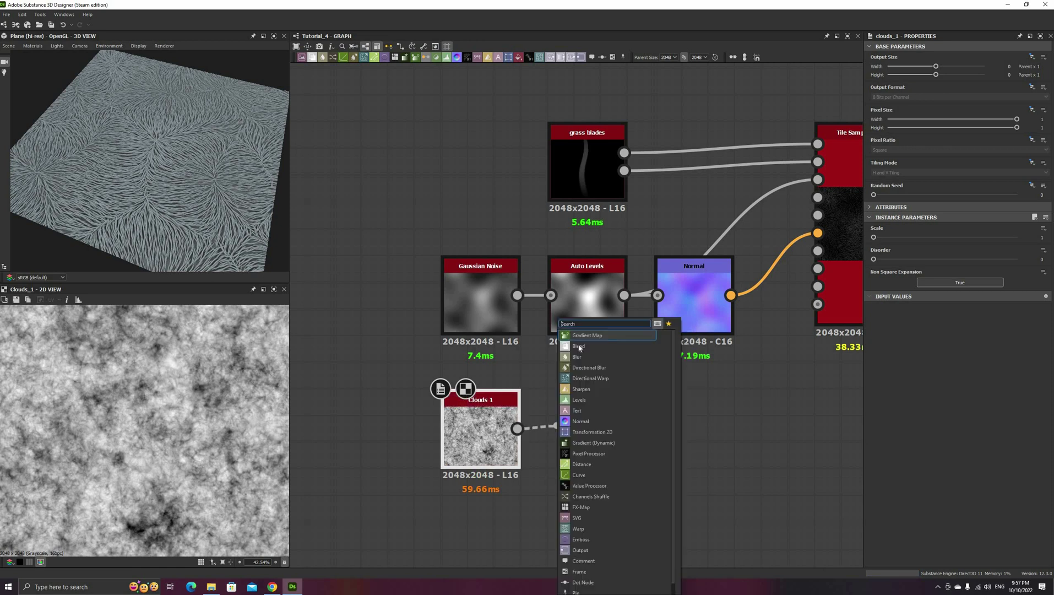
{"action": "left_click", "coordinate": [610, 332]}
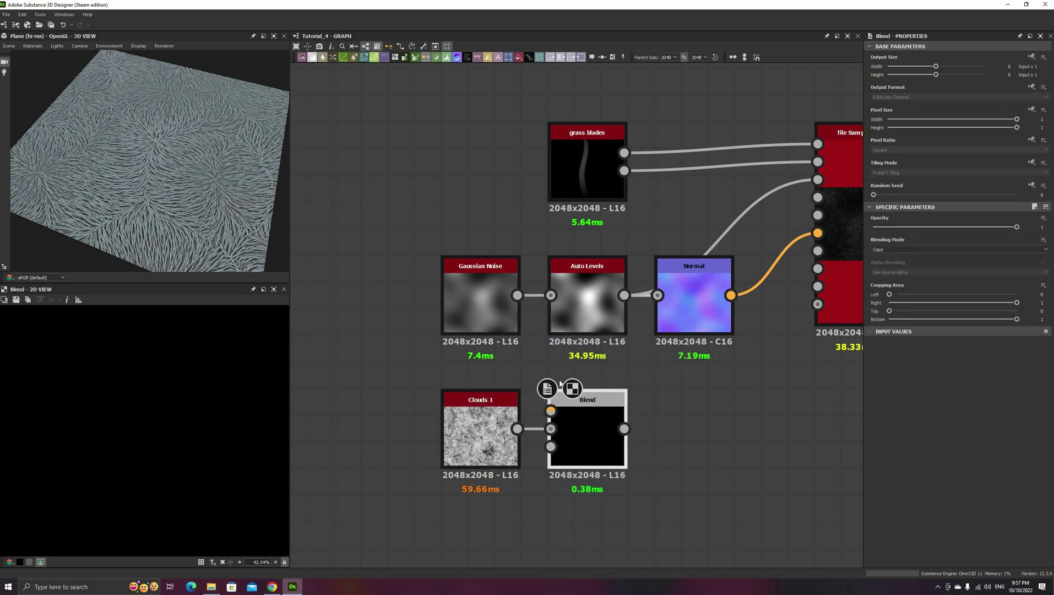
{"action": "left_click_drag", "start_coordinate": [623, 295], "coordinate": [550, 411]}
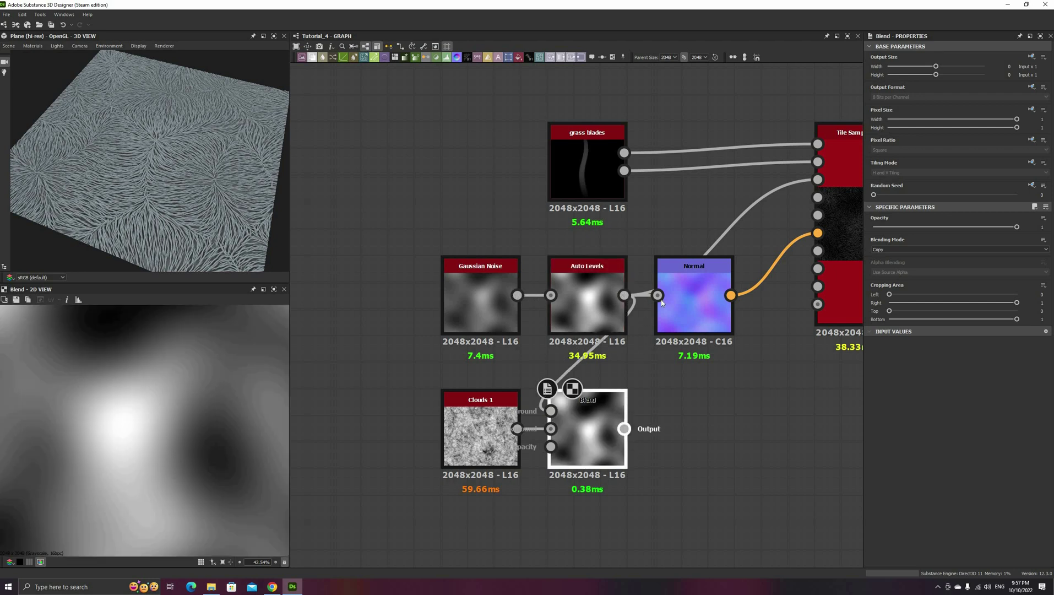
{"action": "left_click_drag", "start_coordinate": [624, 429], "coordinate": [657, 295]}
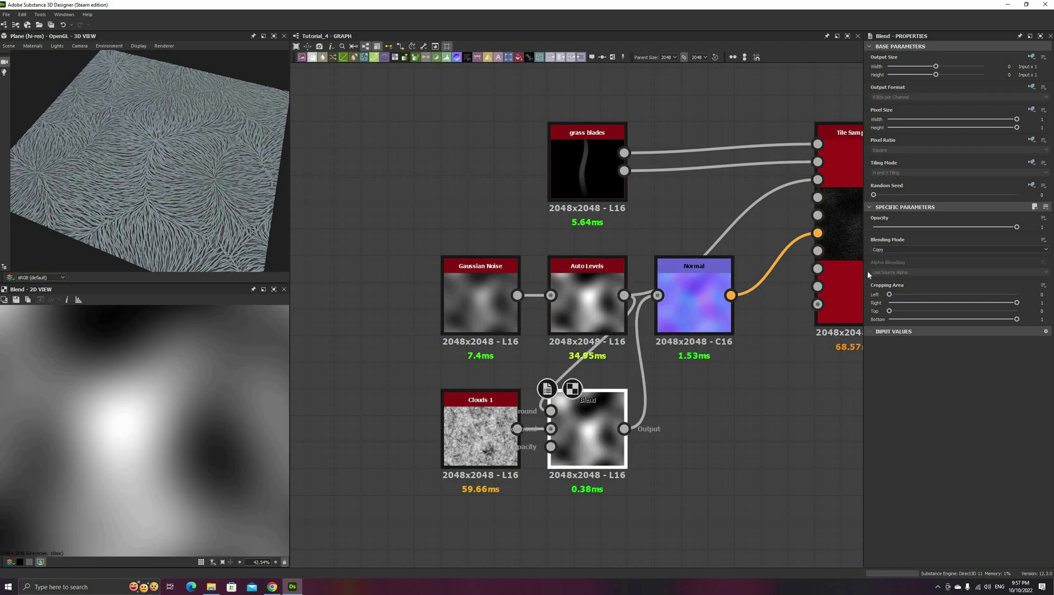
Preview the Tile Sampler while lowering the new Blend node's Opacity to 0.98
{"action": "double_click", "coordinate": [839, 165]}
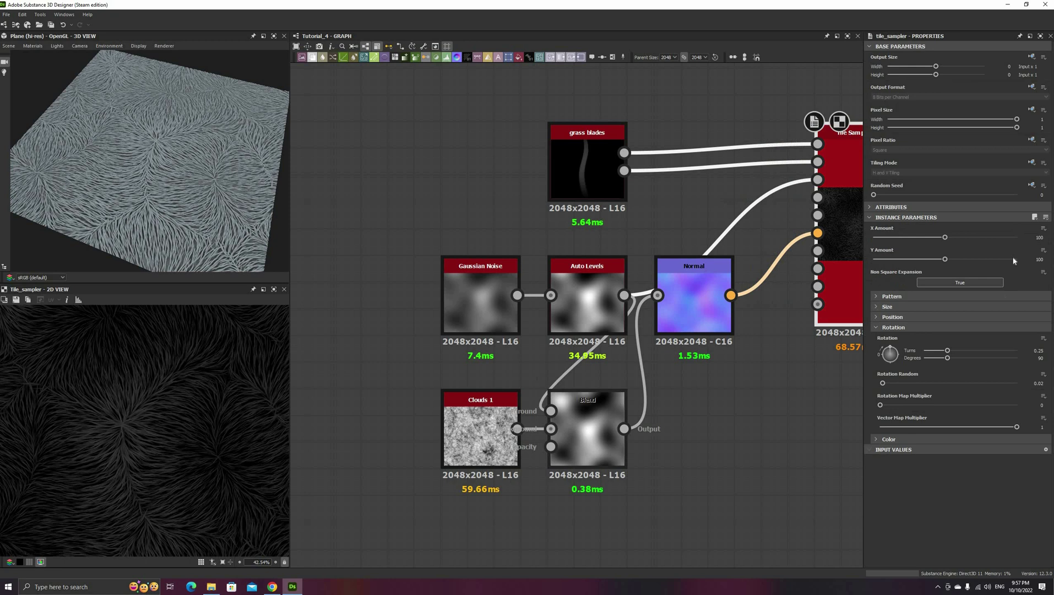
{"action": "left_click", "coordinate": [587, 440]}
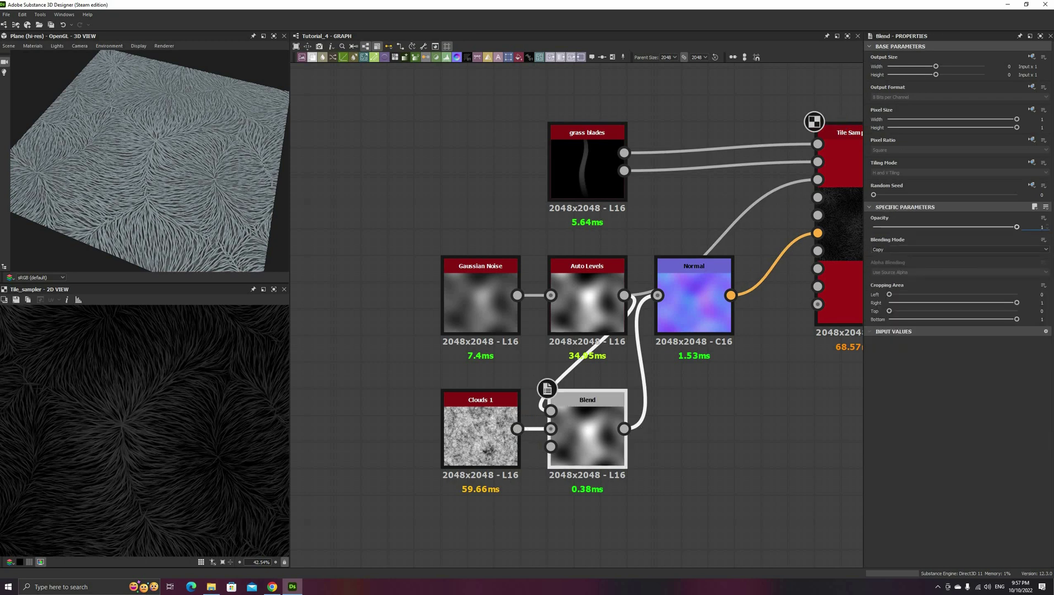
{"action": "mouse_move", "coordinate": [1016, 227]}
{"action": "left_mouse_down"}
{"action": "mouse_move", "coordinate": [925, 235]}
{"action": "mouse_move", "coordinate": [1014, 228]}
{"action": "left_mouse_up"}
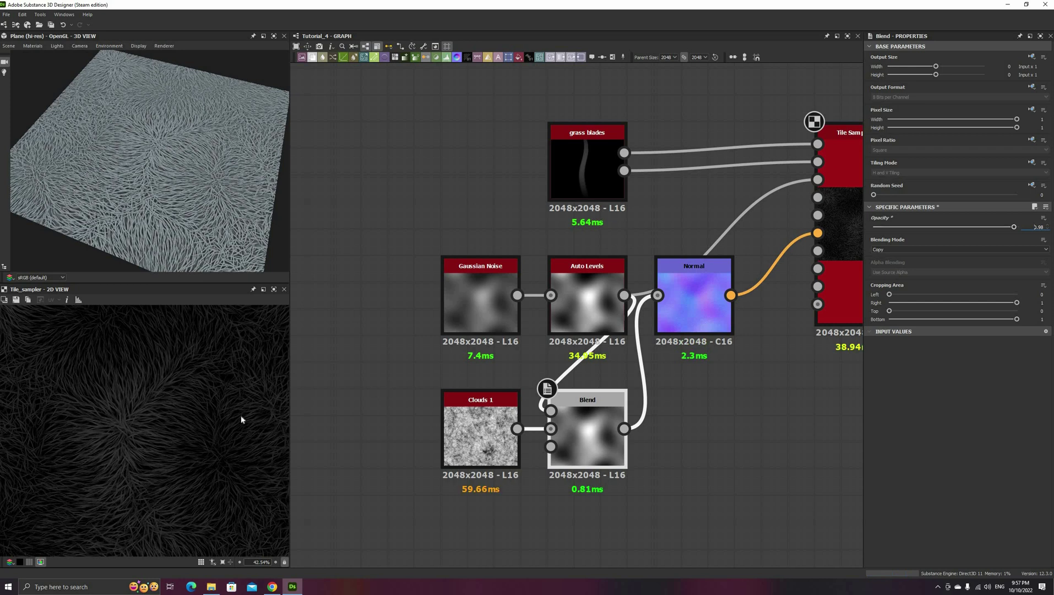
{"action": "middle_click_drag", "start_coordinate": [241, 420], "coordinate": [176, 408]}
{"action": "middle_click_drag", "start_coordinate": [831, 266], "coordinate": [669, 274]}
Set the Tile Sampler's Mask Random to 0.04 in its color parameters, and open its size parameters
{"action": "left_click", "coordinate": [673, 274]}
{"action": "scroll", "coordinate": [165, 479], "scroll_direction": "down", "scroll_amount": 3}
{"action": "scroll", "coordinate": [141, 485], "scroll_direction": "up", "scroll_amount": 3}
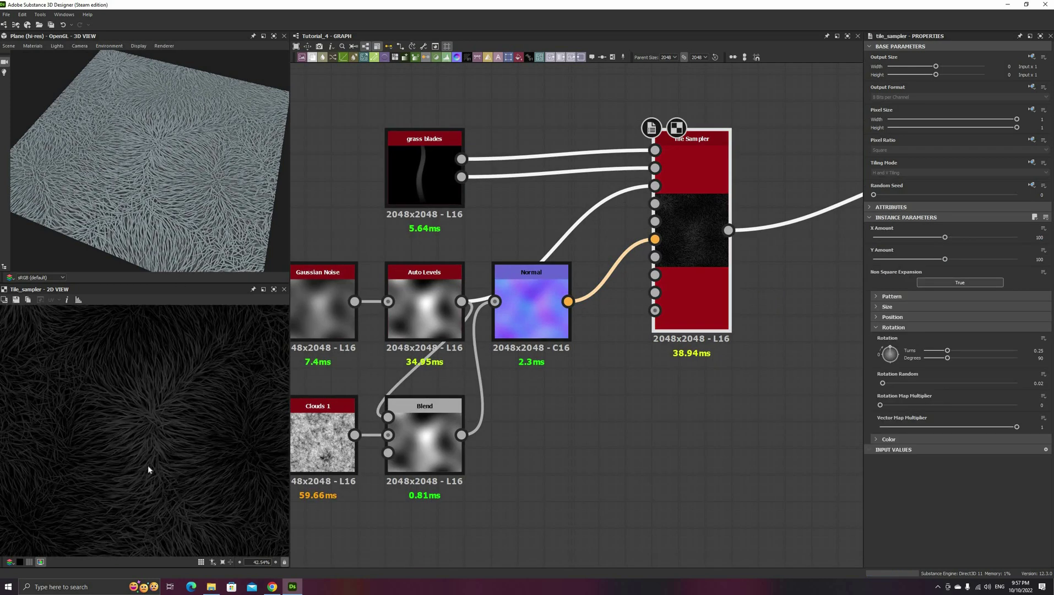
{"action": "left_click", "coordinate": [911, 328]}
{"action": "left_click", "coordinate": [908, 337]}
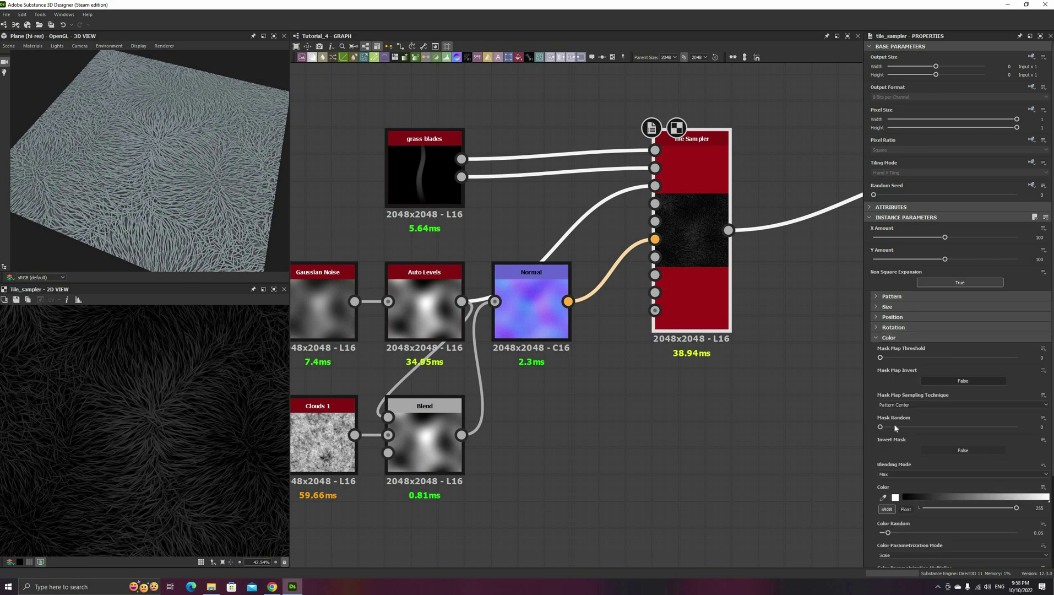
{"action": "left_click_drag", "start_coordinate": [883, 424], "coordinate": [885, 424]}
{"action": "scroll", "coordinate": [221, 466], "scroll_direction": "down", "scroll_amount": 1}
{"action": "scroll", "coordinate": [261, 436], "scroll_direction": "down", "scroll_amount": 1}
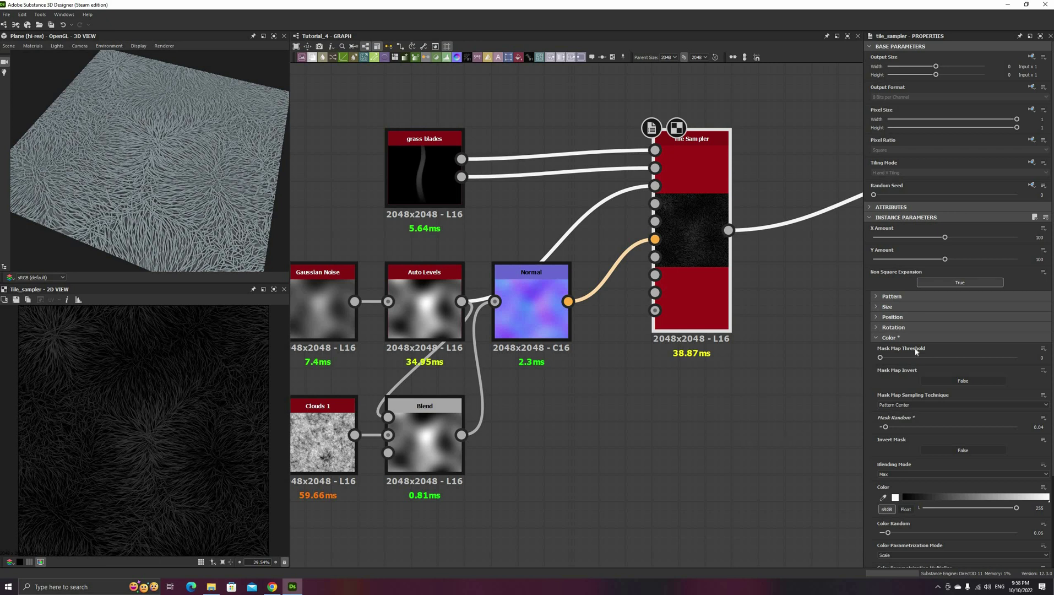
{"action": "left_click", "coordinate": [901, 306]}
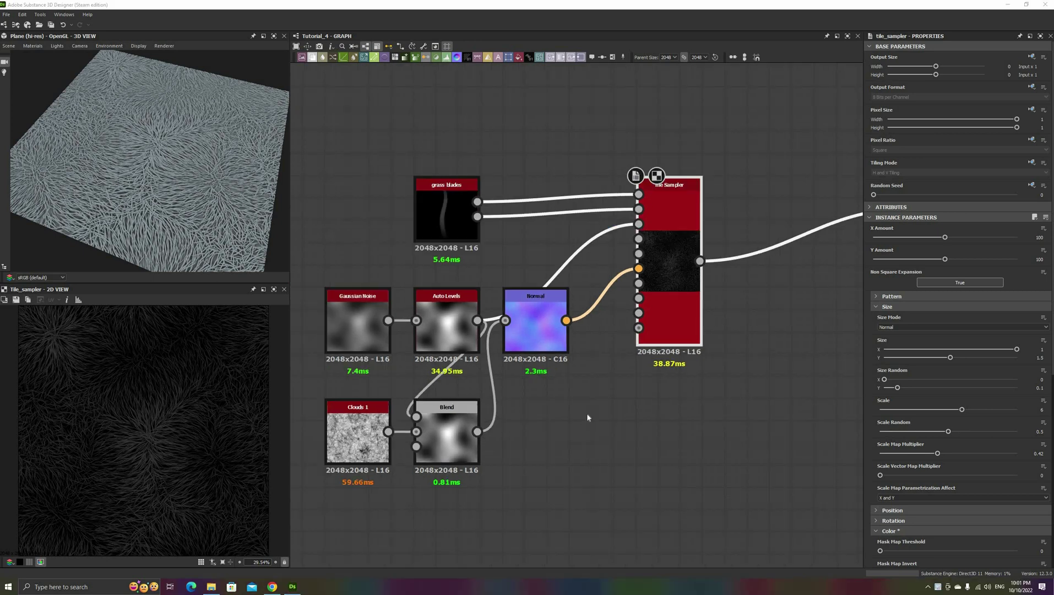
Delete the Gaussian Noise, Auto Levels, Normal and Clouds 1 nodes together with the Blend node beside Clouds 1
{"action": "scroll", "coordinate": [586, 416], "scroll_direction": "down", "scroll_amount": 1}
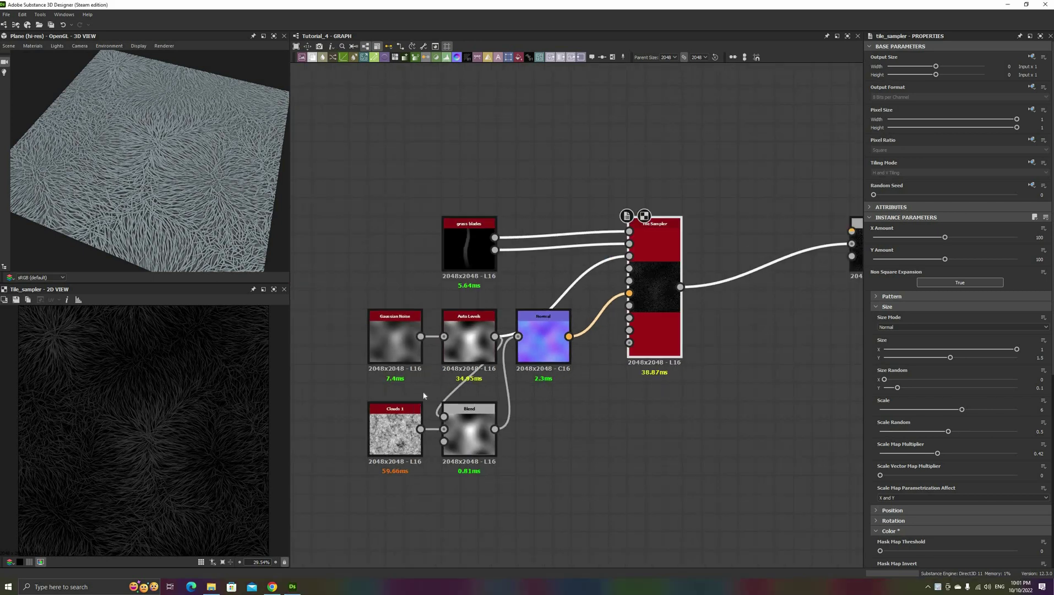
{"action": "middle_click_drag", "start_coordinate": [561, 435], "coordinate": [536, 456]}
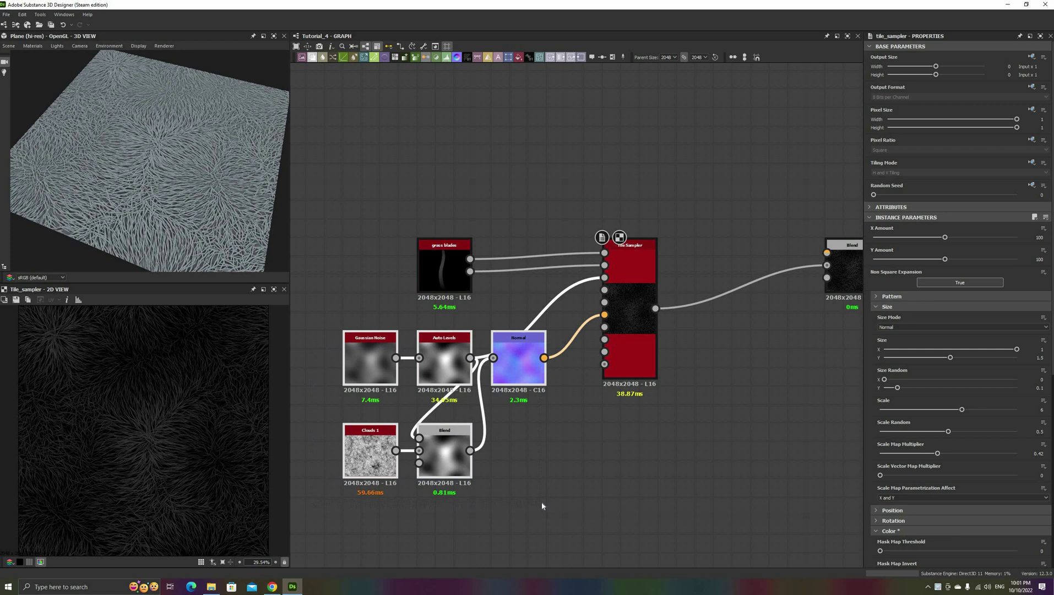
{"action": "key", "text": "Delete"}
{"action": "left_click", "coordinate": [635, 330]}
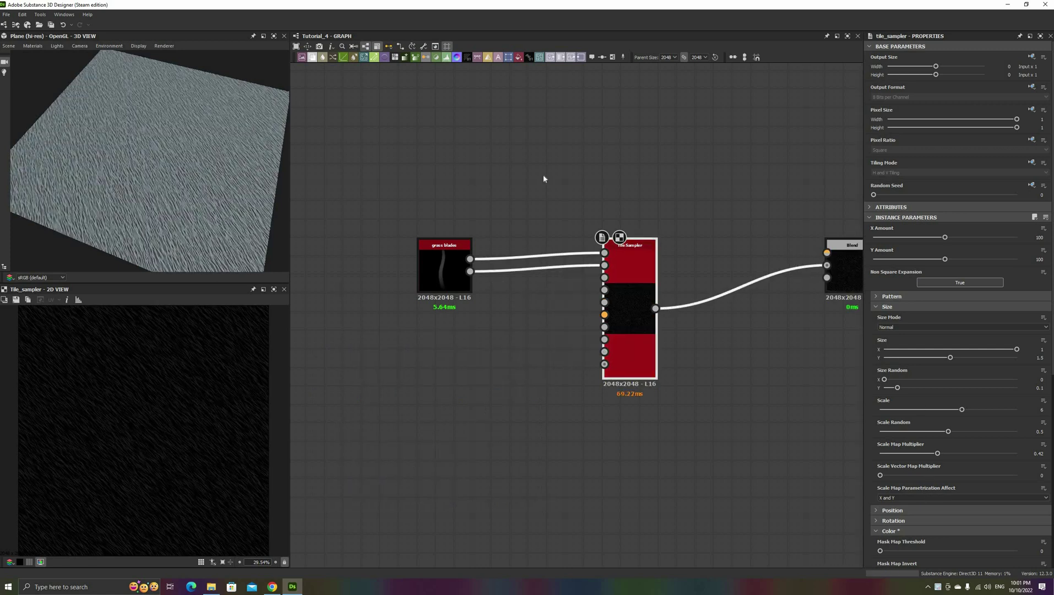
Paste the Simple rock node above the grass blades node and add a second Tile Sampler beside it
{"action": "middle_click_drag", "start_coordinate": [470, 248], "coordinate": [395, 315]}
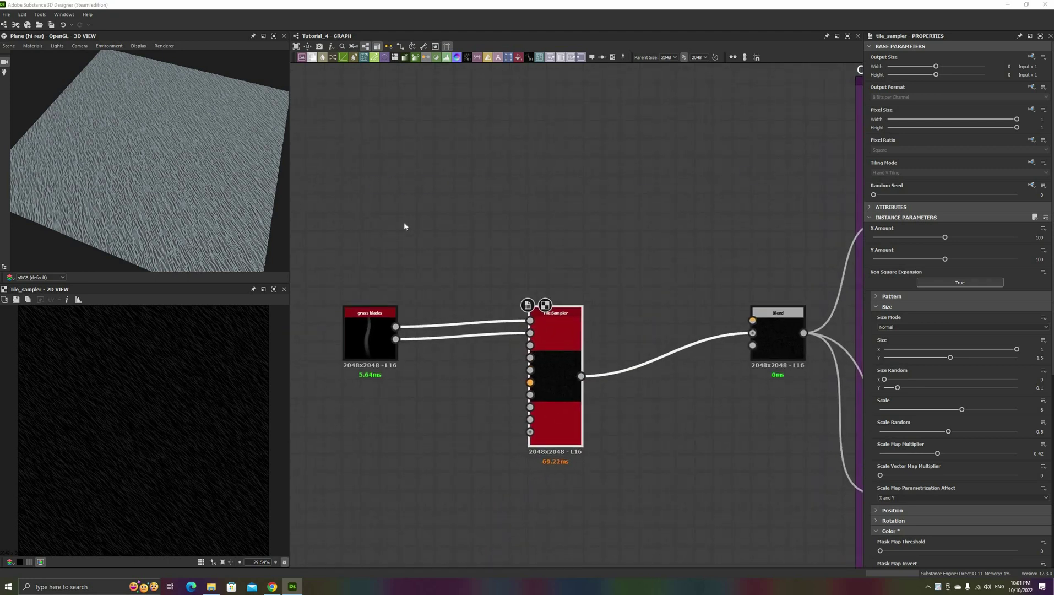
{"action": "key", "text": "ctrl+v"}
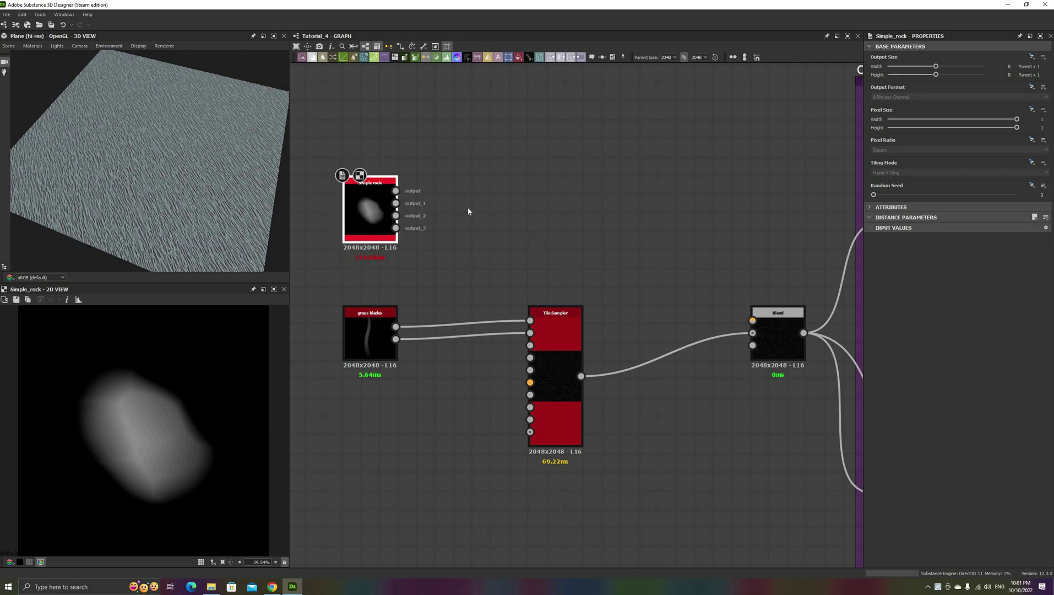
{"action": "key", "text": "space"}
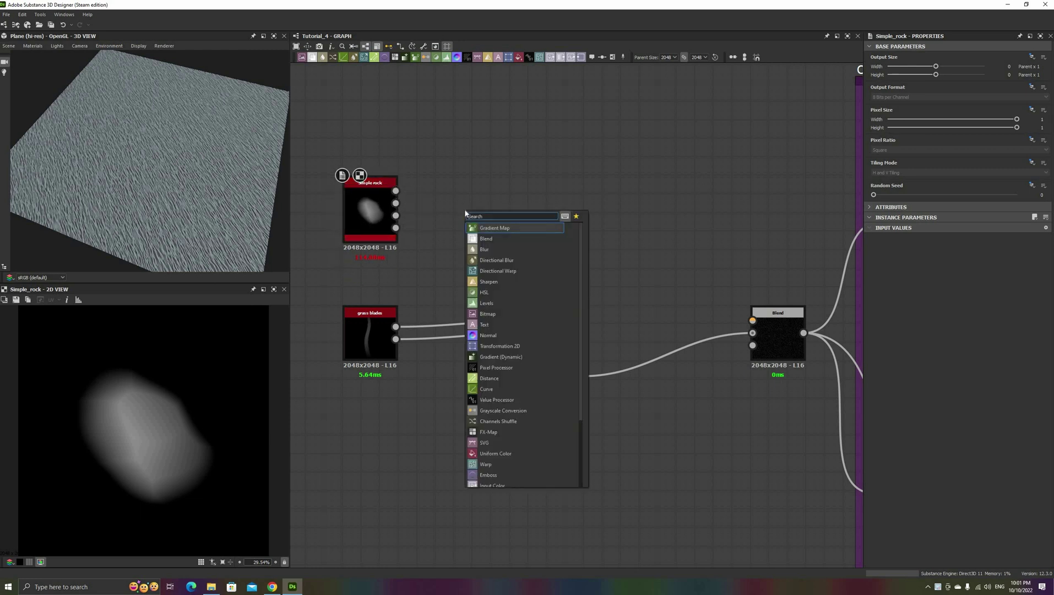
{"action": "type", "text": "tile sa"}
{"action": "key", "text": "Return"}
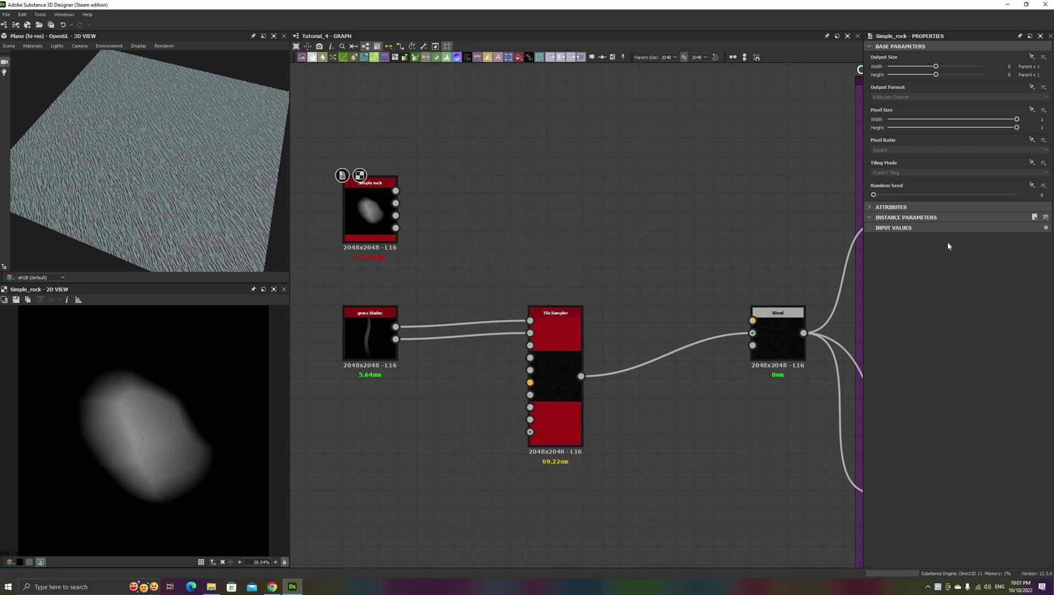
Set the new Tile Sampler's X Amount and Y Amount to 4
{"action": "left_click", "coordinate": [911, 307]}
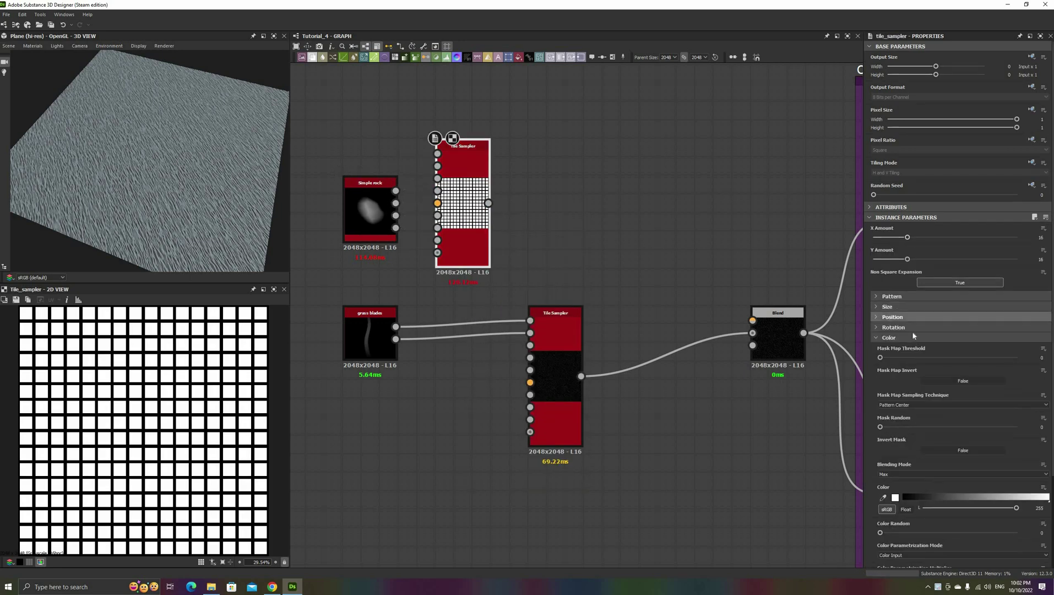
{"action": "left_click", "coordinate": [912, 337]}
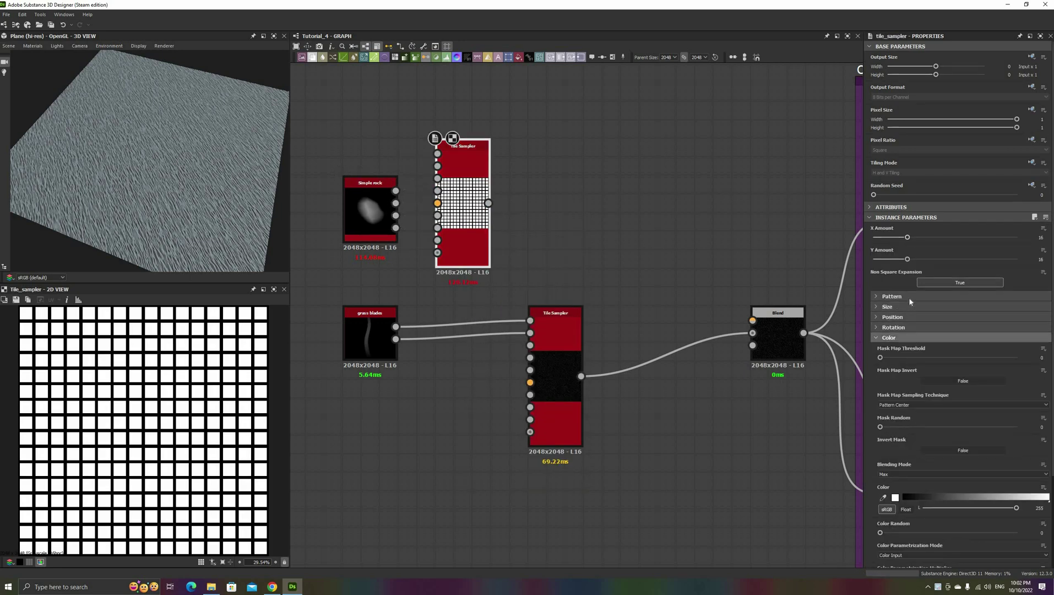
{"action": "double_click", "coordinate": [1040, 237]}
{"action": "type", "text": "4"}
{"action": "key", "text": "Tab"}
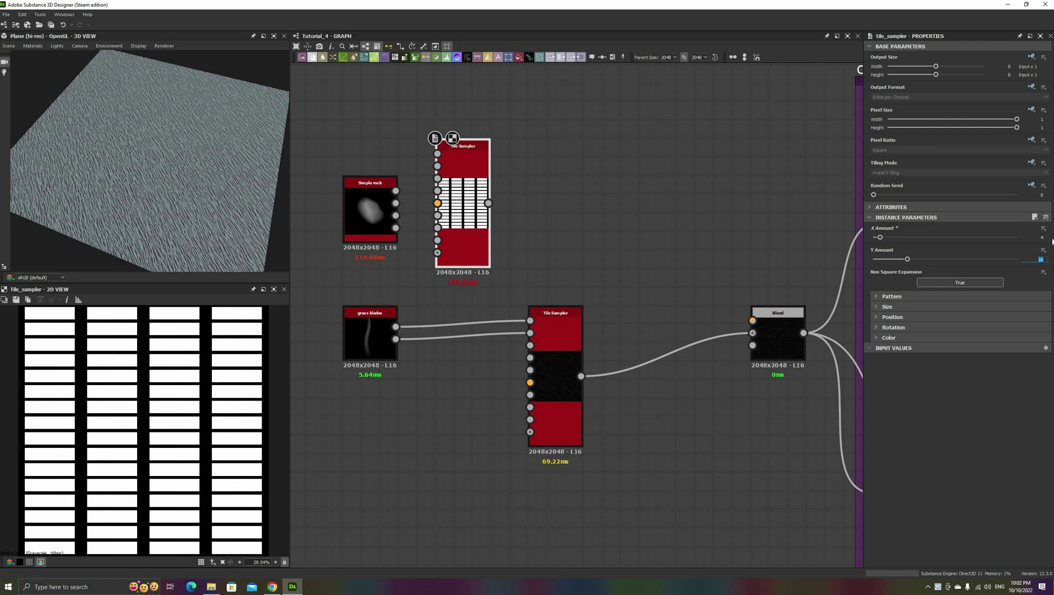
{"action": "type", "text": "4"}
{"action": "key", "text": "Return"}
Set the new Tile Sampler's Pattern to Pattern Input and its Pattern Input Number to 4
{"action": "left_click", "coordinate": [892, 296]}
{"action": "left_click", "coordinate": [923, 316]}
{"action": "left_click", "coordinate": [893, 323]}
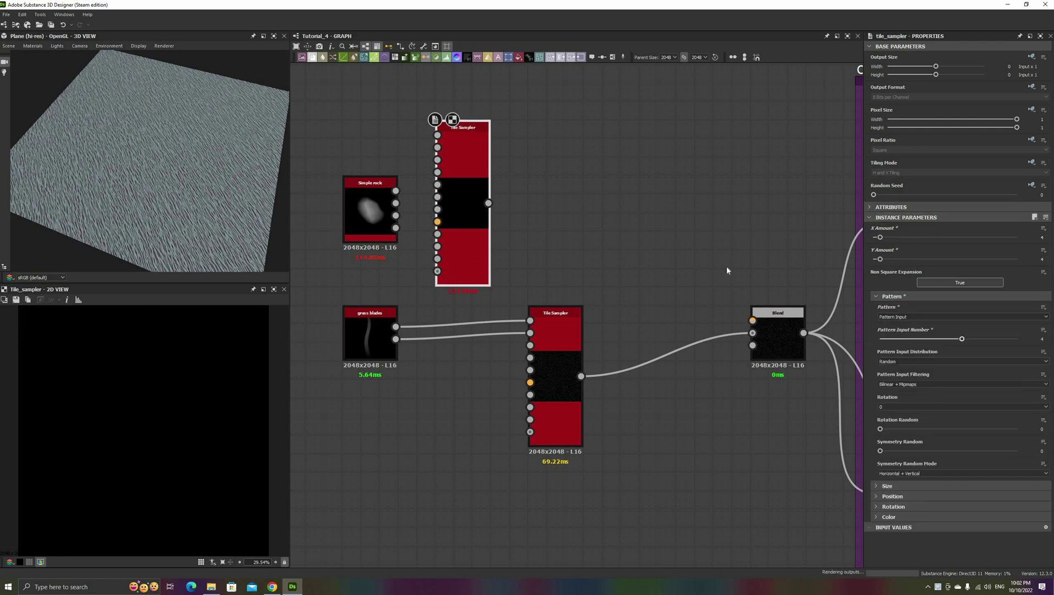
Connect the four Simple rock outputs to the new Tile Sampler's pattern inputs and increase its Symmetry Random
{"action": "left_click_drag", "start_coordinate": [400, 236], "coordinate": [401, 180]}
{"action": "left_click_drag", "start_coordinate": [880, 450], "coordinate": [1017, 450]}
Set the rock Tile Sampler's Size Random Y to 0.16, Scale to 1.42 and Scale Random to 0.52
{"action": "left_click", "coordinate": [892, 296]}
{"action": "left_click", "coordinate": [887, 306]}
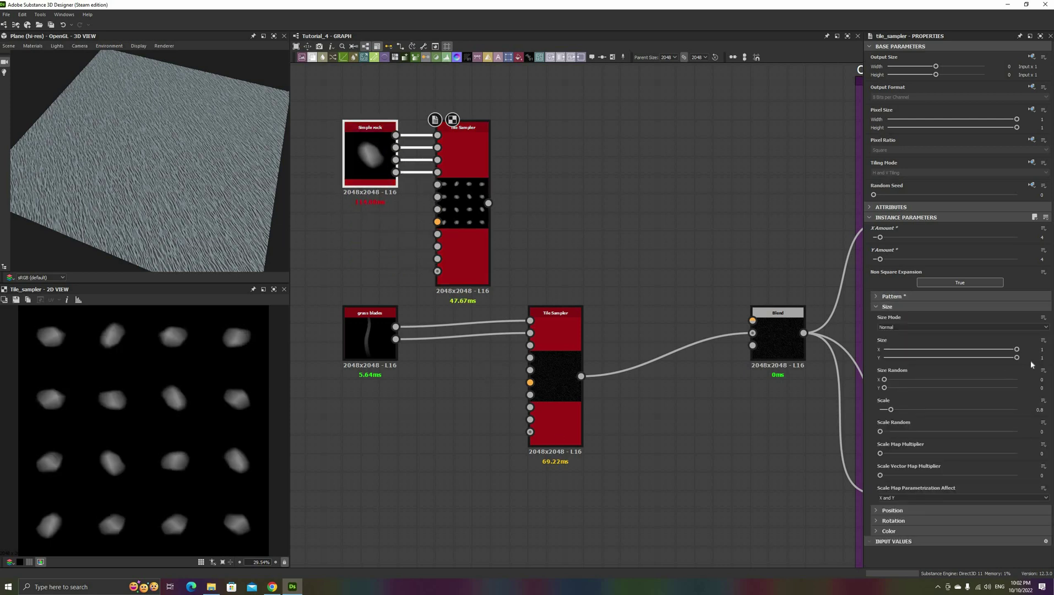
{"action": "left_click_drag", "start_coordinate": [892, 388], "coordinate": [950, 431]}
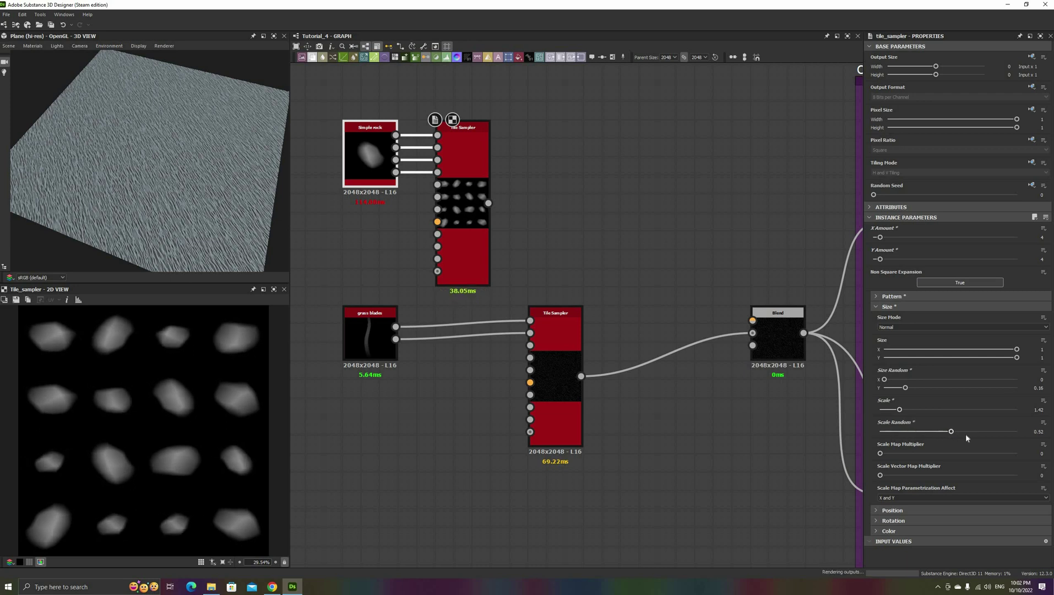
Set the rock Tile Sampler's Position Random to 0.3
{"action": "left_click", "coordinate": [887, 306]}
{"action": "left_click", "coordinate": [889, 317]}
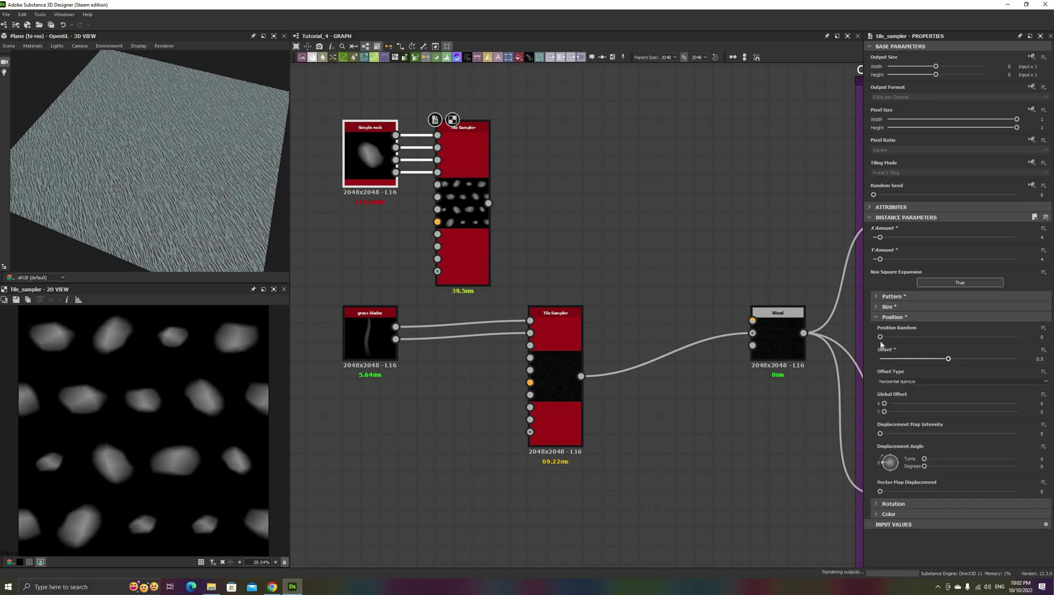
{"action": "left_click_drag", "start_coordinate": [881, 342], "coordinate": [954, 342]}
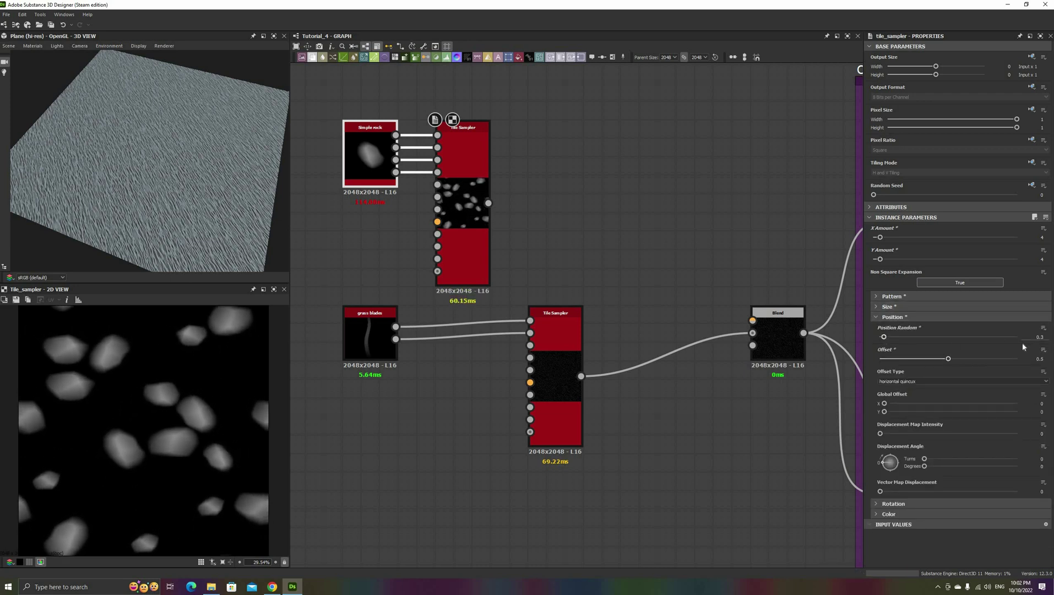
Set the rock Tile Sampler's Color Parametrization Mode to Scale with a Color Parametrization Multiplier of 1
{"action": "left_click", "coordinate": [906, 316]}
{"action": "left_click", "coordinate": [902, 337]}
{"action": "scroll", "coordinate": [939, 455], "scroll_direction": "down", "scroll_amount": 4}
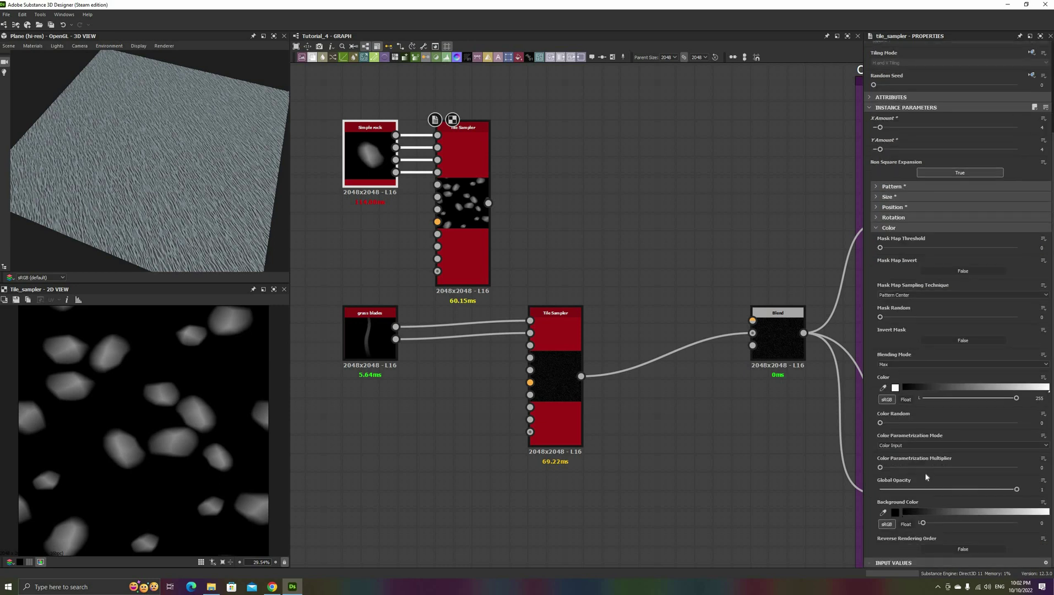
{"action": "left_click", "coordinate": [924, 444]}
{"action": "left_click", "coordinate": [925, 460]}
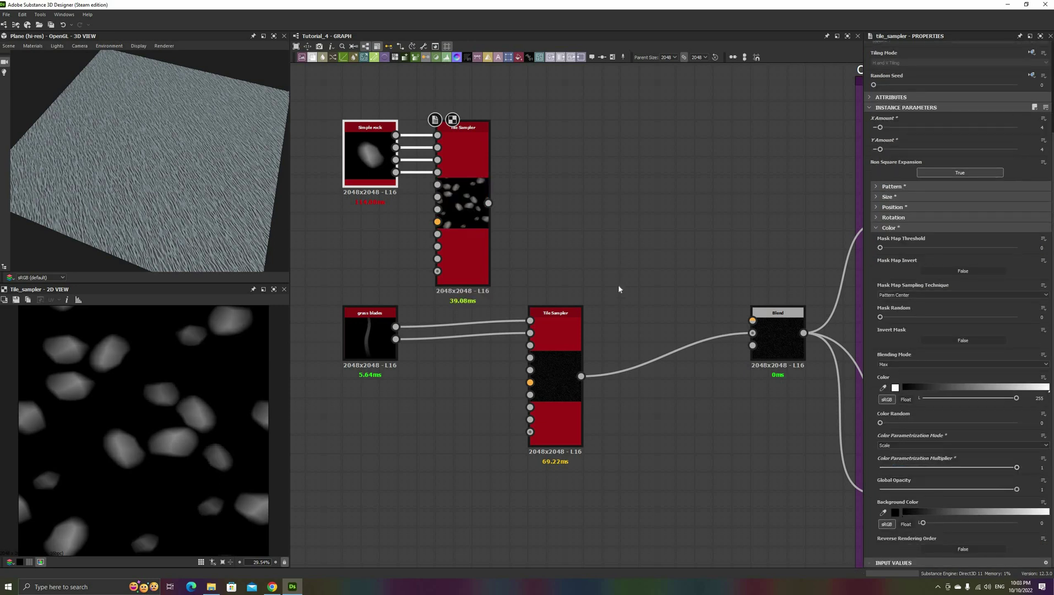
Connect the rock Tile Sampler to the Blend node and set the 3D material's height Scale to 10
{"action": "left_click_drag", "start_coordinate": [488, 203], "coordinate": [753, 333]}
{"action": "left_click_drag", "start_coordinate": [138, 207], "coordinate": [37, 30]}
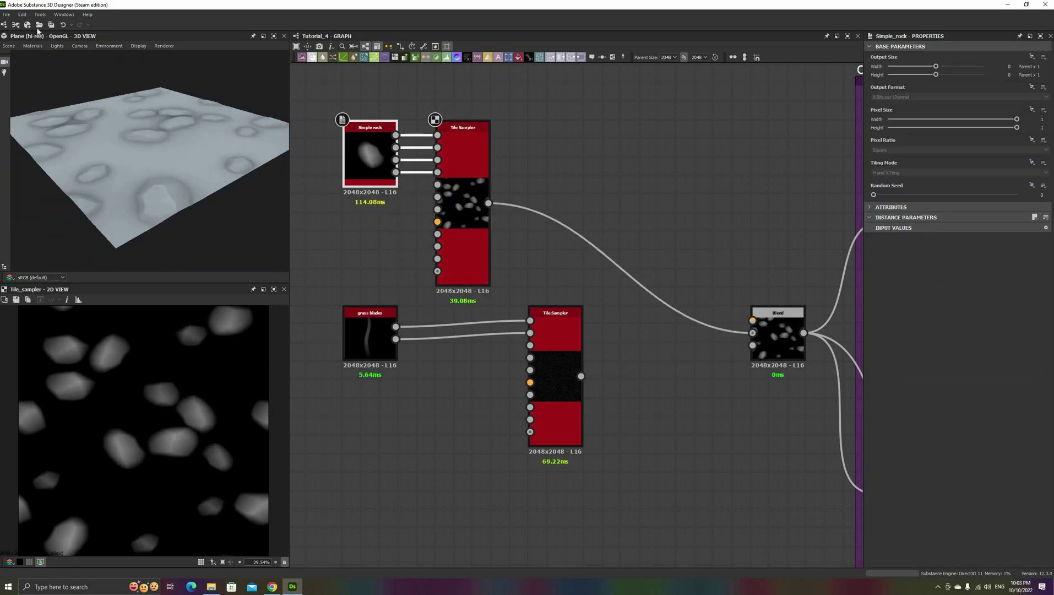
{"action": "left_click", "coordinate": [34, 47]}
{"action": "mouse_move", "coordinate": [43, 57]}
{"action": "left_click", "coordinate": [90, 58]}
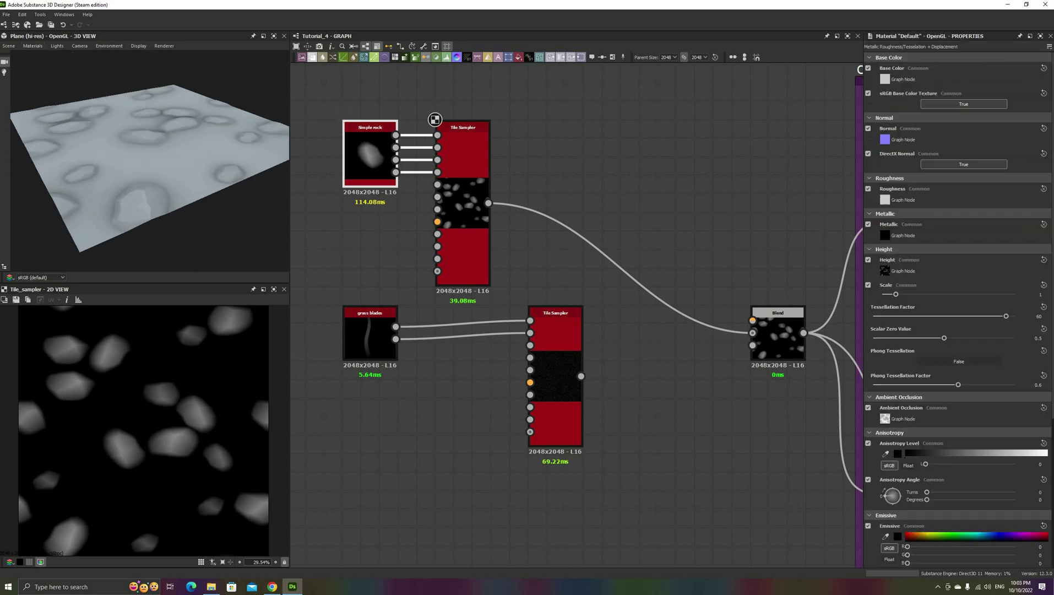
{"action": "type", "text": "5"}
{"action": "key", "text": "Return"}
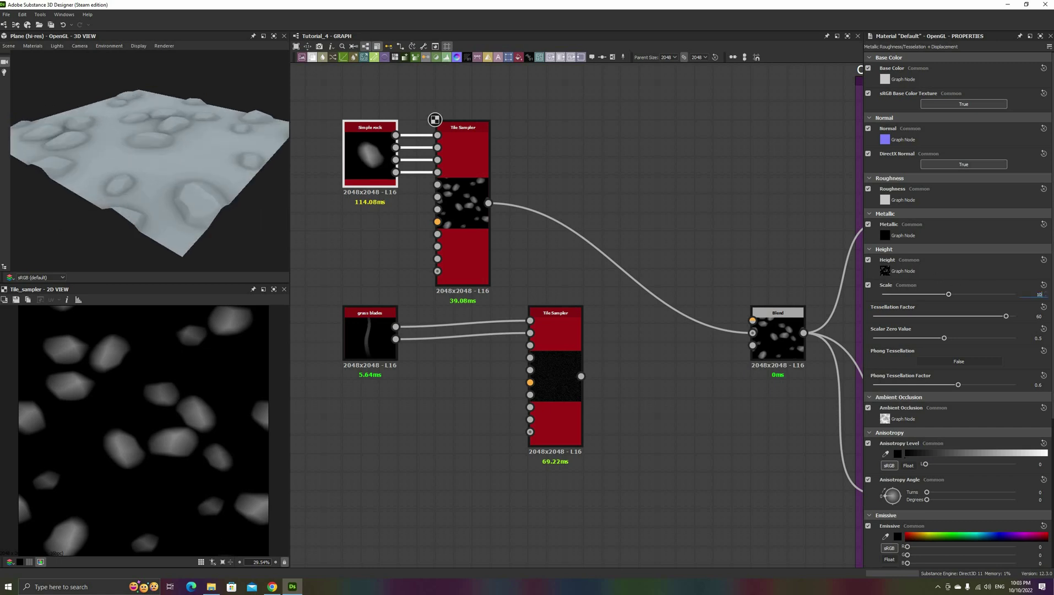
{"action": "key", "text": "Return"}
{"action": "left_click_drag", "start_coordinate": [201, 203], "coordinate": [210, 200]}
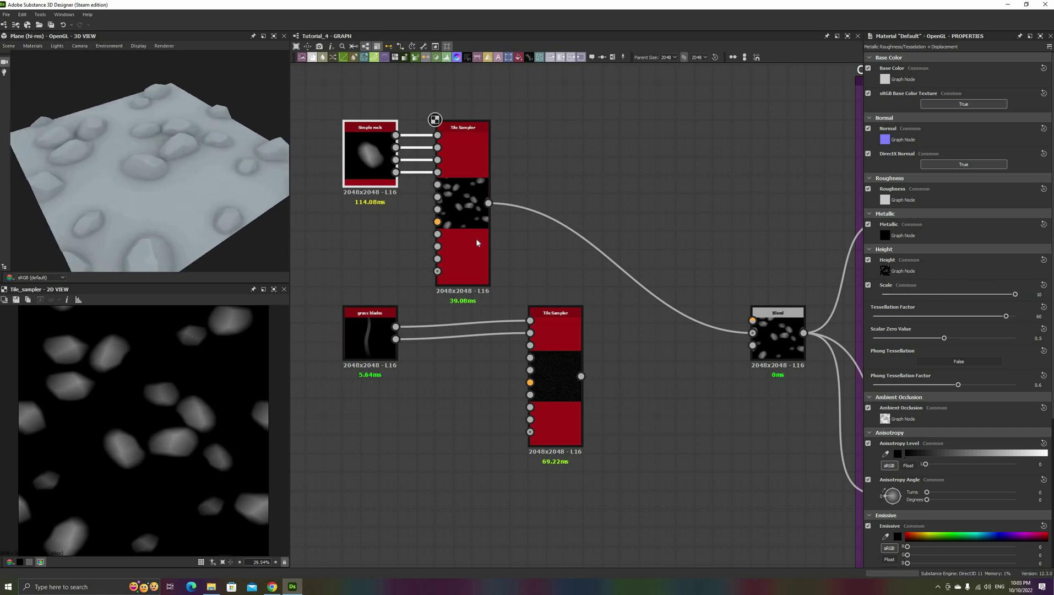
Move the grass blades node closer to its Tile Sampler and add a Histogram Scan fed by the rock Tile Sampler
{"action": "middle_click_drag", "start_coordinate": [612, 239], "coordinate": [640, 232]}
{"action": "middle_click_drag", "start_coordinate": [594, 342], "coordinate": [605, 350]}
{"action": "left_click_drag", "start_coordinate": [592, 344], "coordinate": [611, 346]}
{"action": "left_click_drag", "start_coordinate": [409, 335], "coordinate": [502, 335]}
{"action": "left_click_drag", "start_coordinate": [528, 205], "coordinate": [578, 199]}
{"action": "type", "text": "his"}
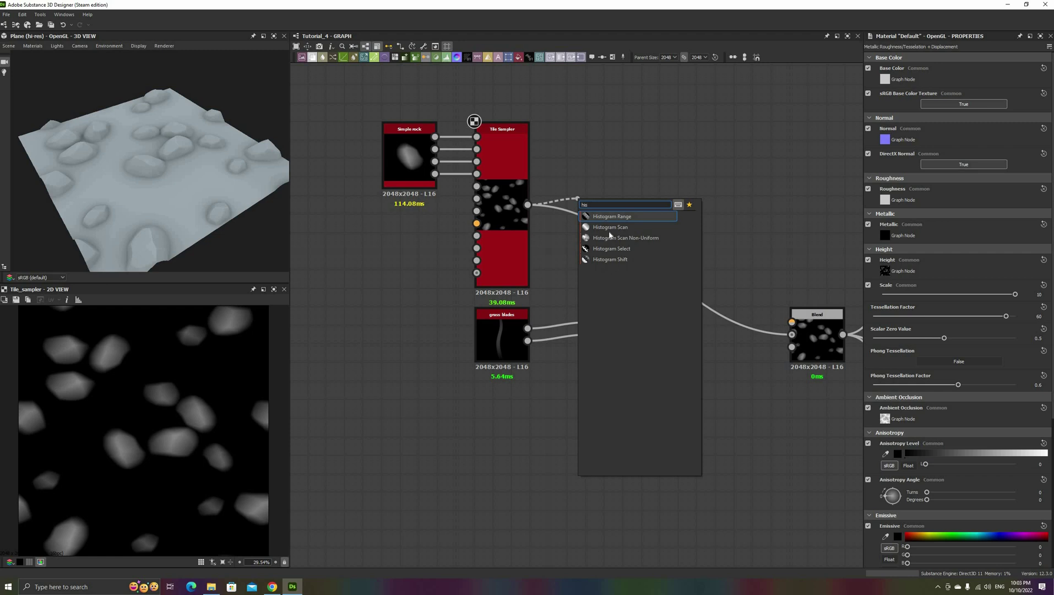
{"action": "left_click", "coordinate": [610, 227]}
Set the Histogram Scan's Contrast and Position to 1 and move the node closer to the rock Tile Sampler
{"action": "left_click_drag", "start_coordinate": [873, 259], "coordinate": [1042, 263]}
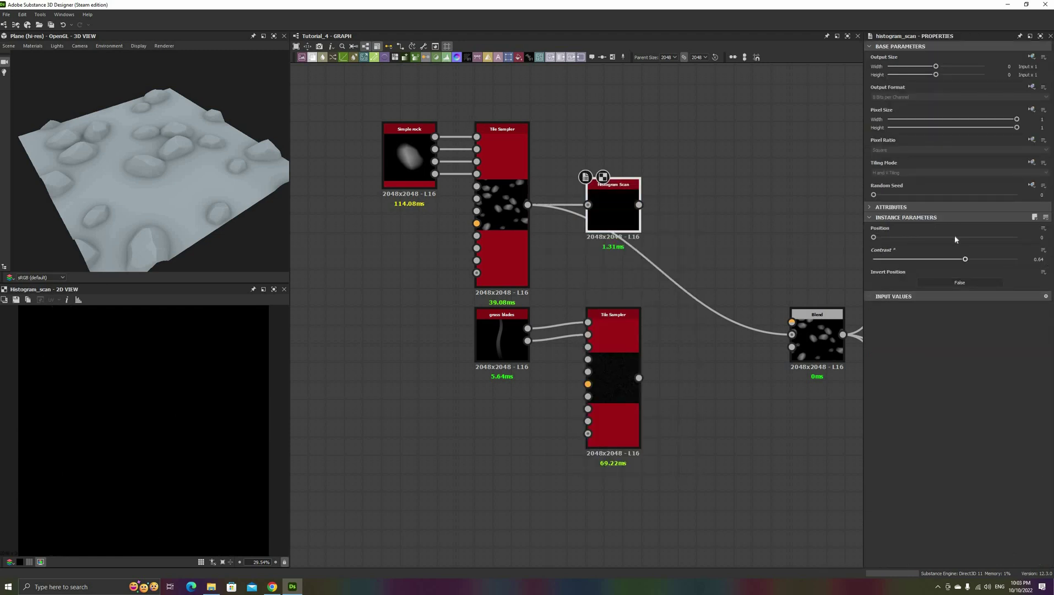
{"action": "left_click_drag", "start_coordinate": [873, 237], "coordinate": [1040, 236]}
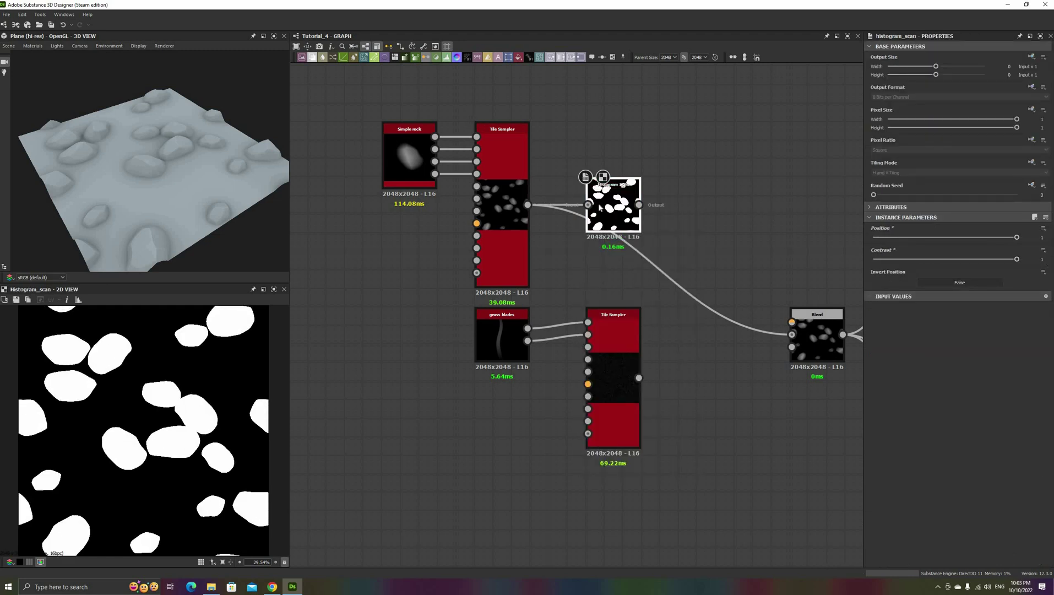
{"action": "left_click_drag", "start_coordinate": [608, 211], "coordinate": [590, 211]}
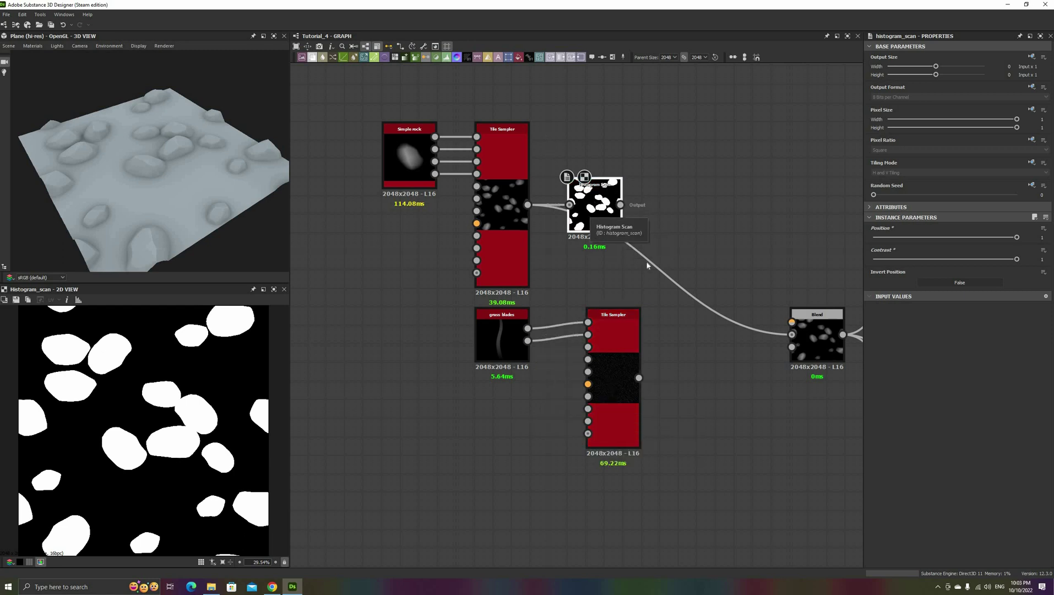
Mask the grass Tile Sampler with the Histogram Scan using Mask Map Invert and a 0.02 Mask Map Threshold, with the scan's Position at 0.95
{"action": "middle_click_drag", "start_coordinate": [620, 188], "coordinate": [621, 168]}
{"action": "left_click", "coordinate": [588, 389]}
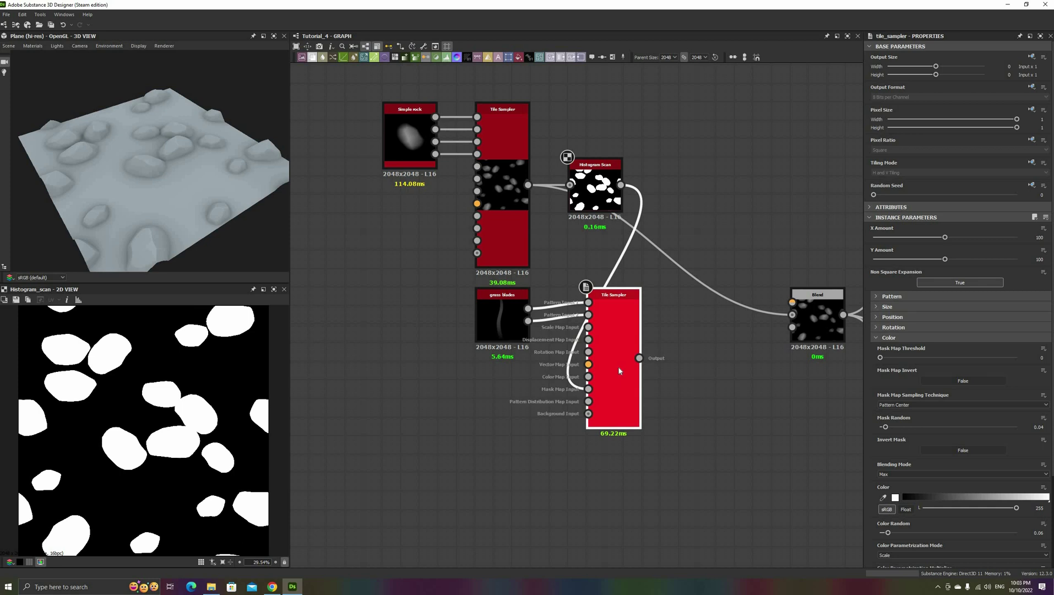
{"action": "double_click", "coordinate": [633, 388]}
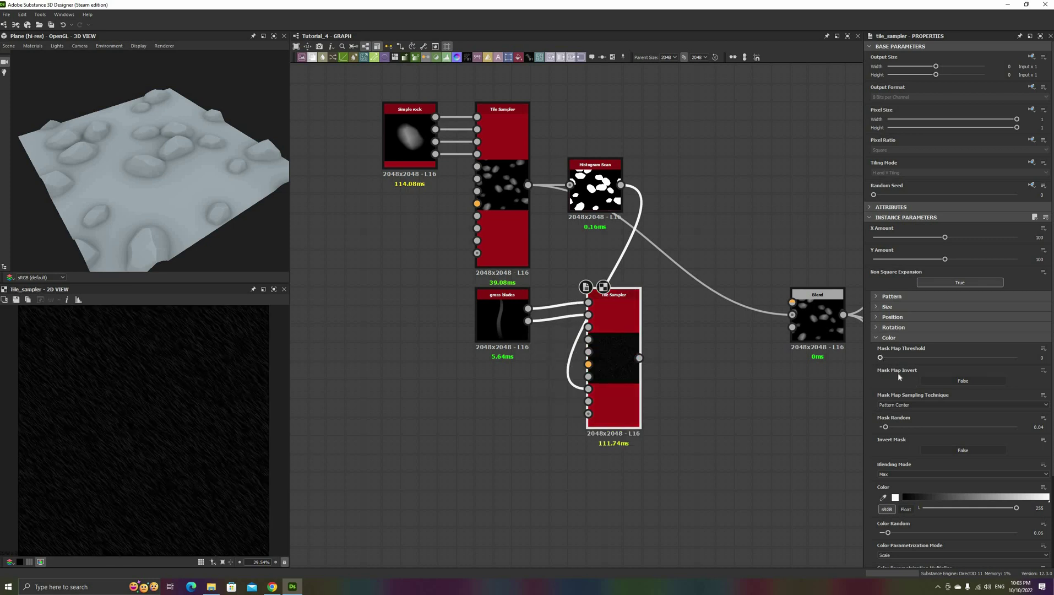
{"action": "left_click", "coordinate": [946, 381]}
{"action": "left_click", "coordinate": [595, 187]}
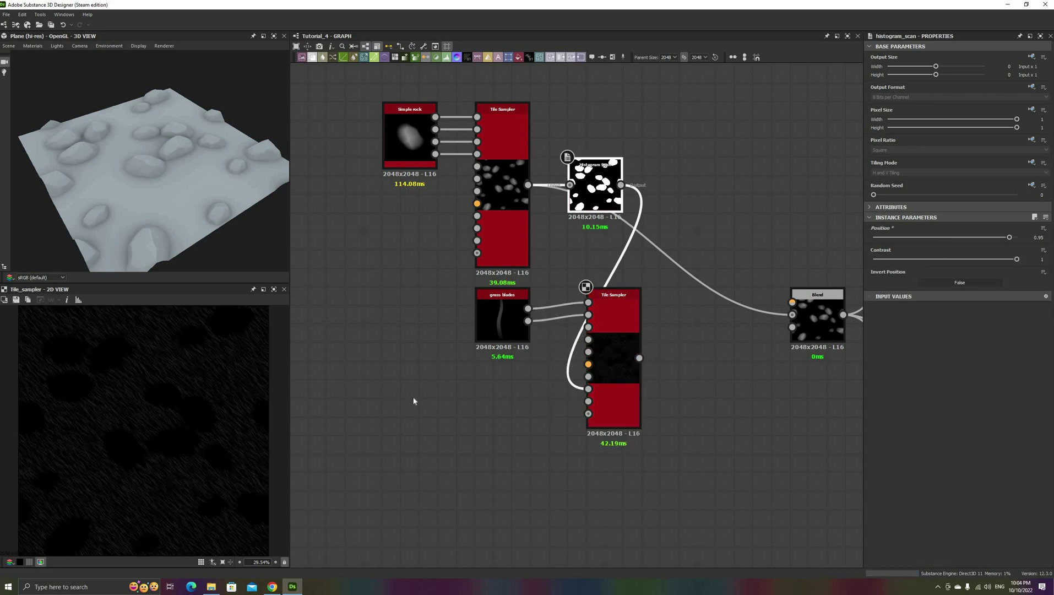
Add a Bevel node fed by the Histogram Scan and set its Distance to 0.15
{"action": "left_click_drag", "start_coordinate": [620, 185], "coordinate": [375, 407]}
{"action": "type", "text": "bevl"}
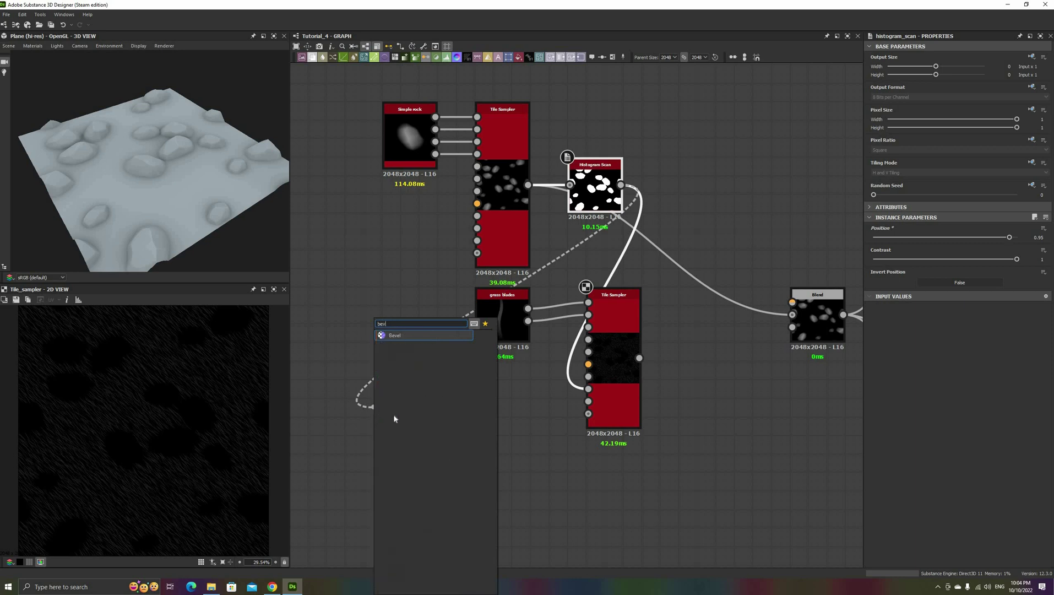
{"action": "left_click", "coordinate": [405, 336]}
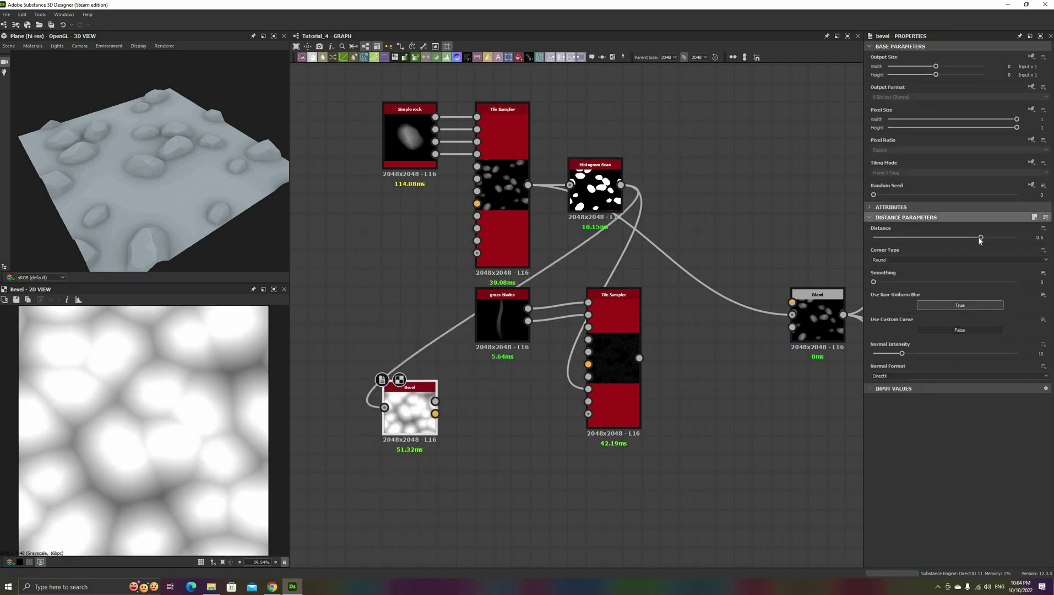
{"action": "left_click_drag", "start_coordinate": [980, 238], "coordinate": [957, 238]}
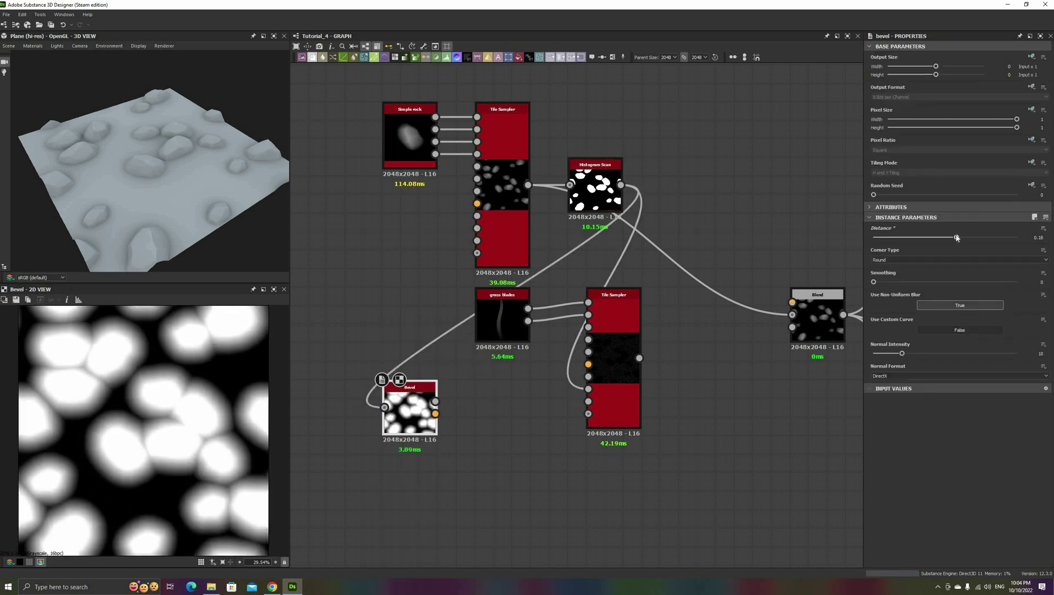
{"action": "left_click_drag", "start_coordinate": [426, 410], "coordinate": [407, 410]}
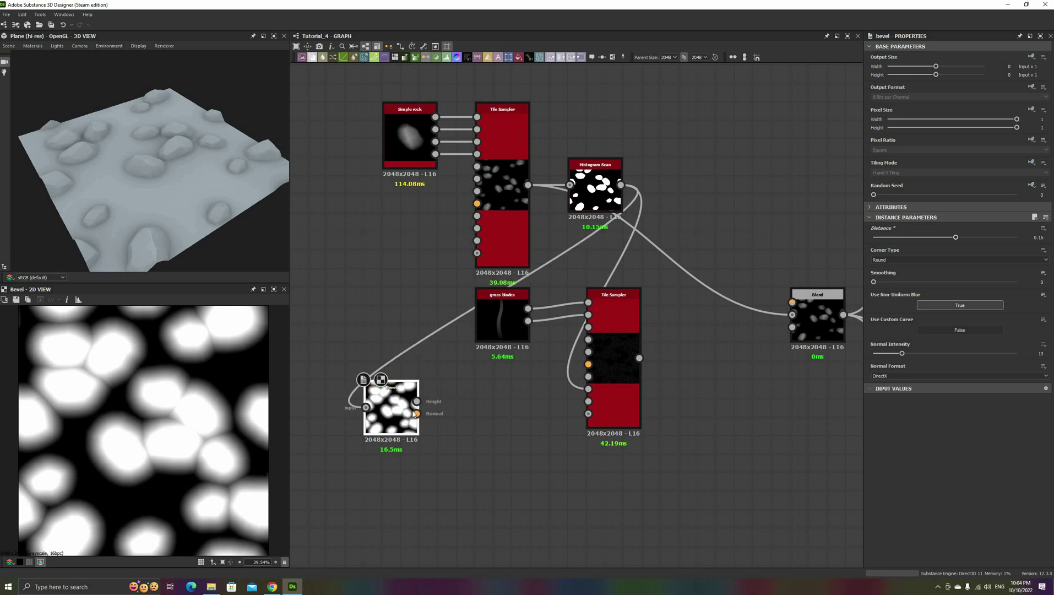
Add a Blur HQ Grayscale node to the Bevel's Height output, compare the two results, and place it beside the Bevel
{"action": "key", "text": "space"}
{"action": "type", "text": "blu"}
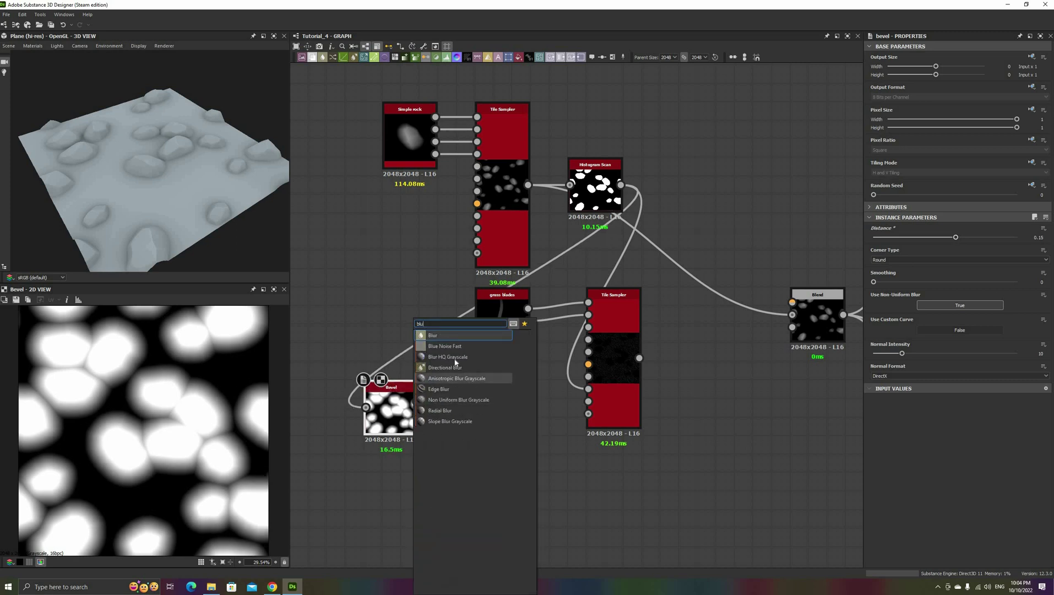
{"action": "left_click", "coordinate": [452, 357]}
{"action": "double_click", "coordinate": [397, 416]}
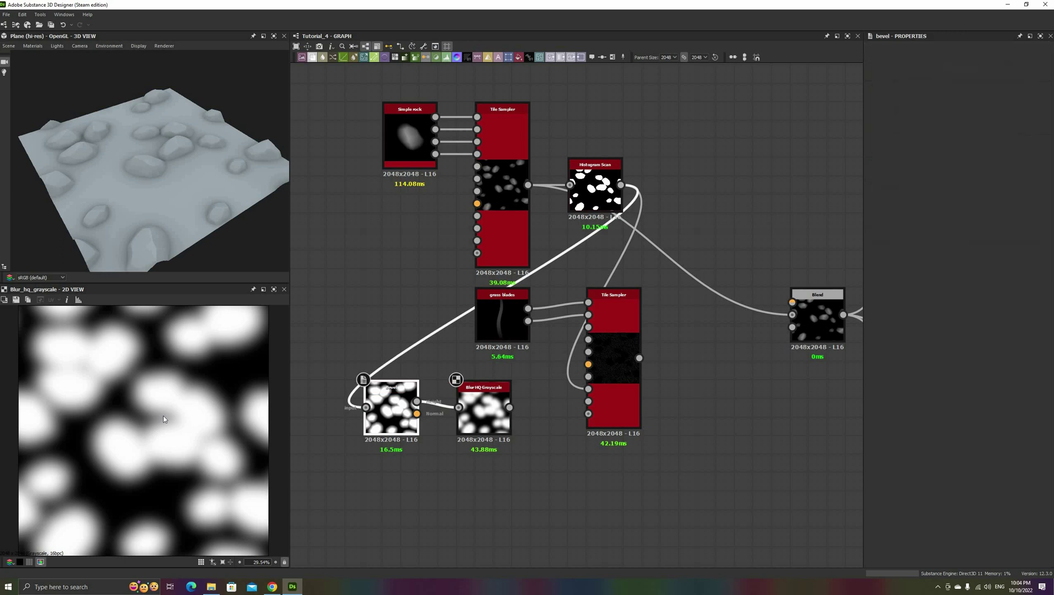
{"action": "scroll", "coordinate": [154, 391], "scroll_direction": "up", "scroll_amount": 4}
{"action": "double_click", "coordinate": [487, 417]}
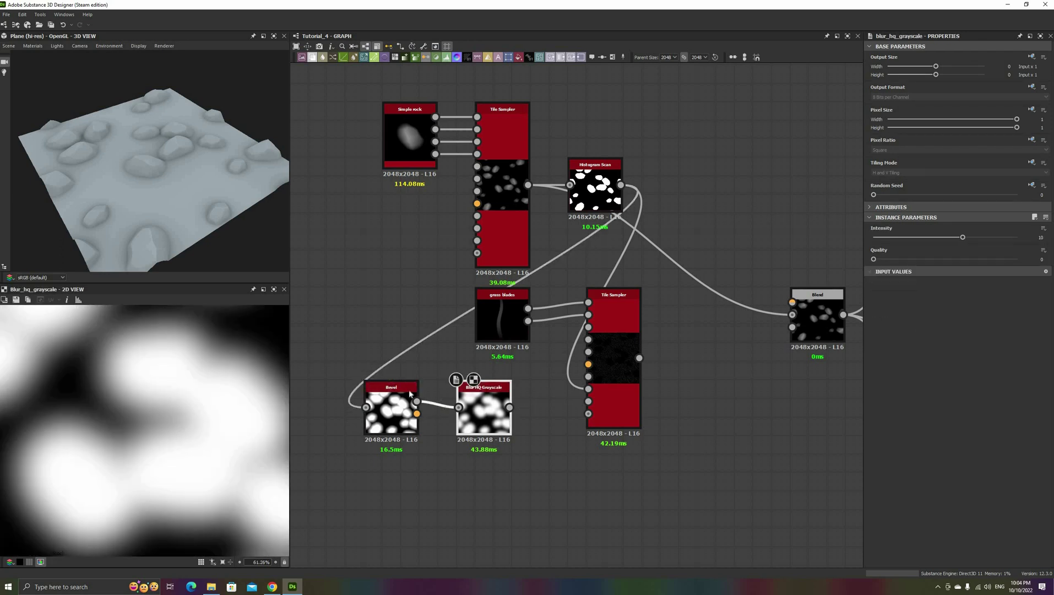
{"action": "left_click_drag", "start_coordinate": [496, 407], "coordinate": [477, 408]}
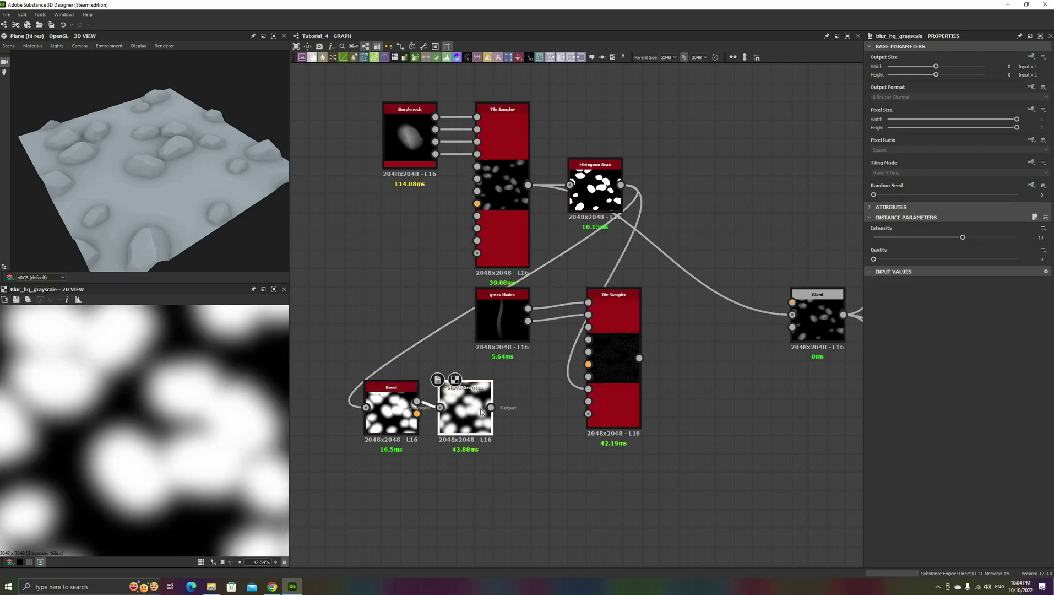
Add a Normal node after the Blur HQ Grayscale and set its Intensity to 20
{"action": "key", "text": "space"}
{"action": "type", "text": "nor"}
{"action": "key", "text": "Return"}
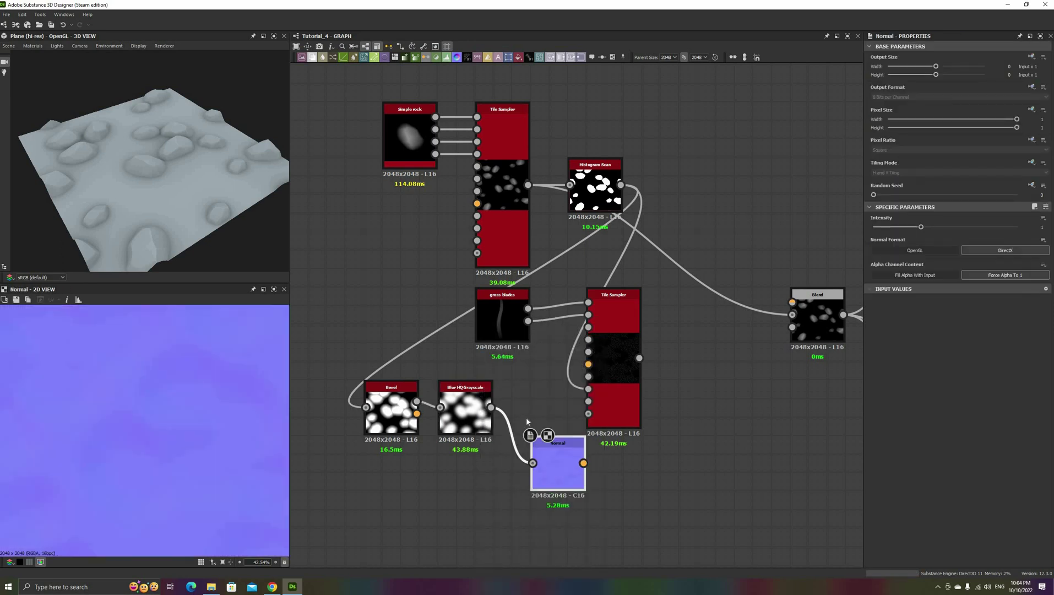
{"action": "left_click_drag", "start_coordinate": [551, 457], "coordinate": [532, 401]}
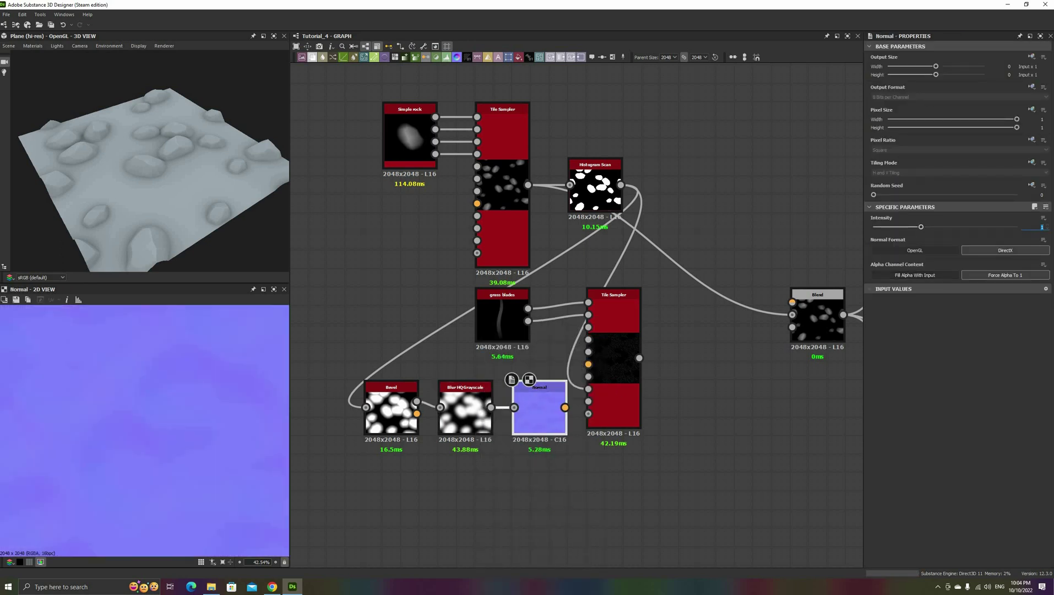
{"action": "key", "text": "Return"}
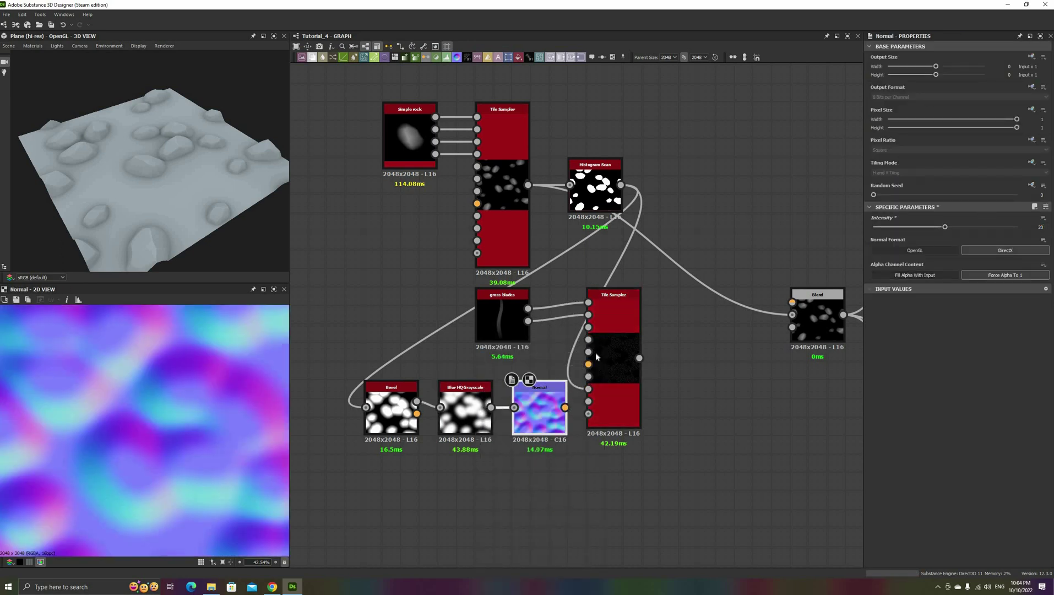
Connect the Normal node to the grass Tile Sampler's Vector Map Input and inspect the blades around the rocks
{"action": "left_click_drag", "start_coordinate": [565, 407], "coordinate": [588, 363]}
{"action": "left_click", "coordinate": [597, 419]}
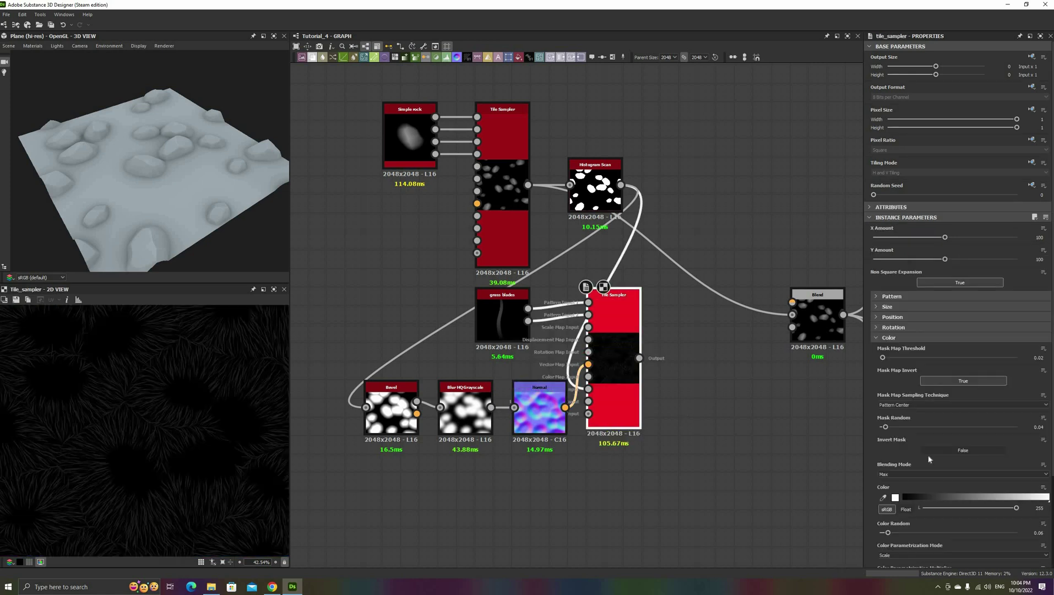
{"action": "scroll", "coordinate": [110, 478], "scroll_direction": "up", "scroll_amount": 5}
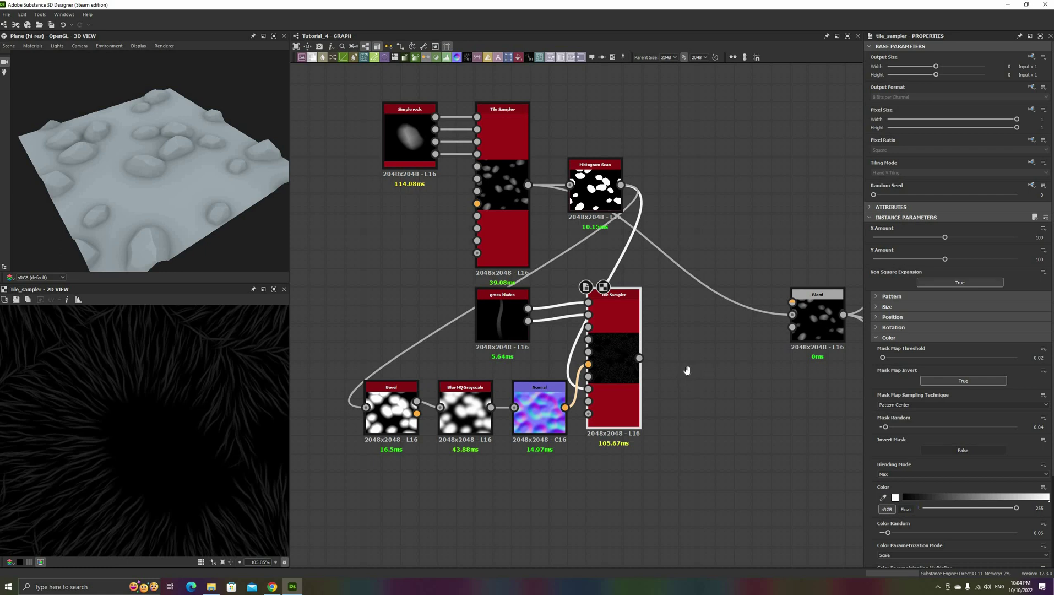
Add a Height Blend node combining the grass and rock Tile Samplers and connect its blended height to the Blend node
{"action": "middle_click_drag", "start_coordinate": [660, 407], "coordinate": [612, 395]}
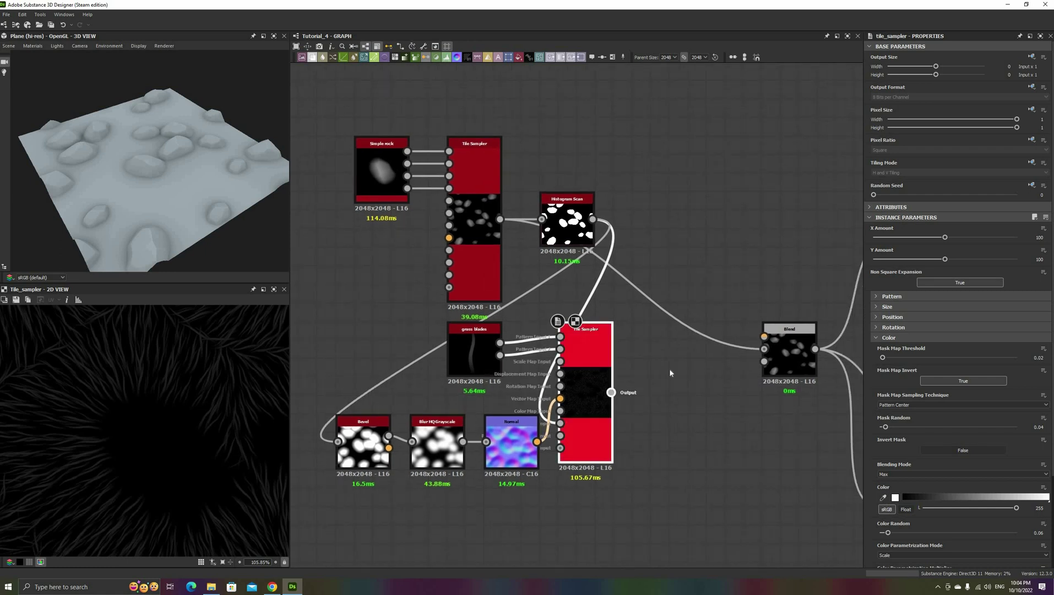
{"action": "key", "text": "space"}
{"action": "type", "text": "hei"}
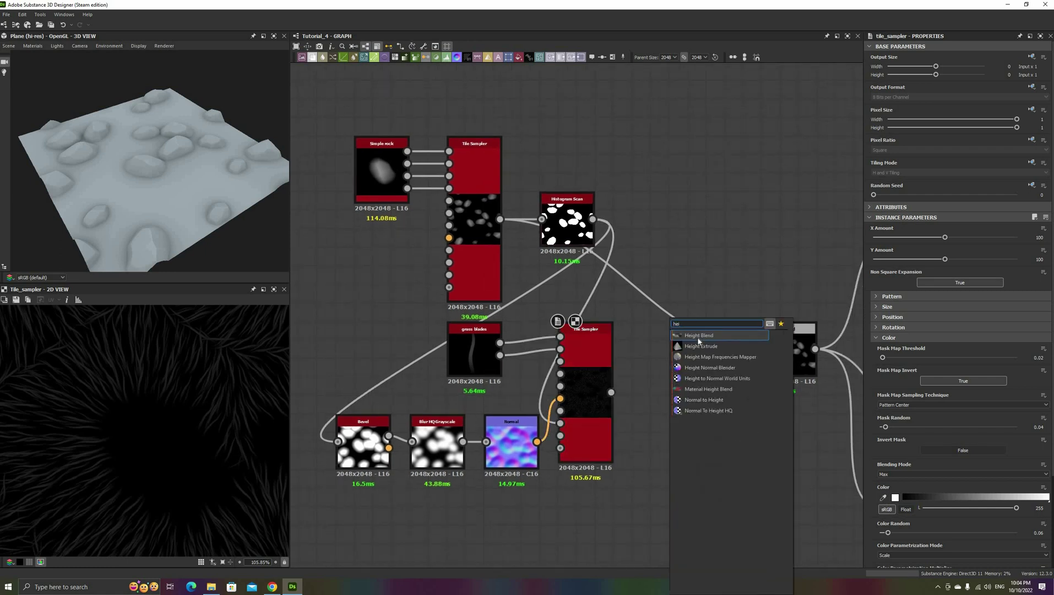
{"action": "left_click", "coordinate": [698, 336]}
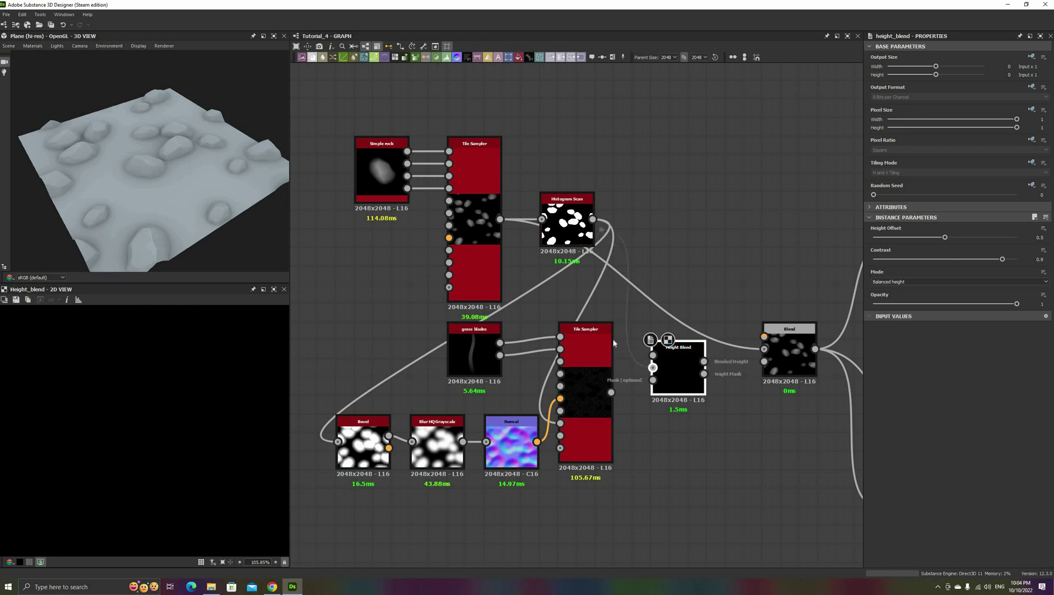
{"action": "left_click_drag", "start_coordinate": [610, 392], "coordinate": [764, 349]}
Set the Height Blend's Contrast to 1 and Height Offset to 0.23, and check the rocks in the 3D view
{"action": "left_click_drag", "start_coordinate": [1002, 259], "coordinate": [1018, 259]}
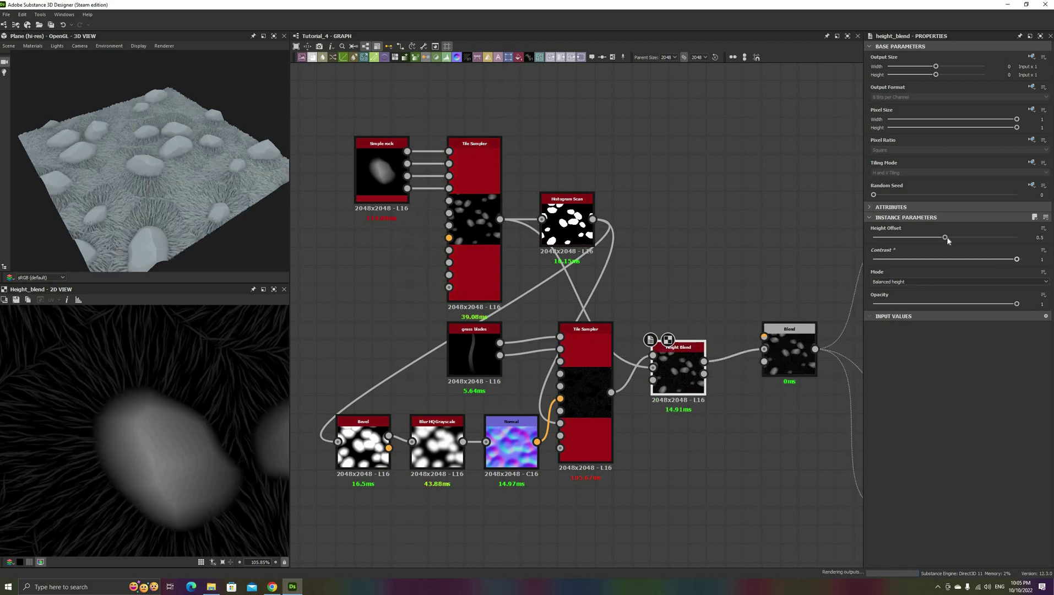
{"action": "left_click_drag", "start_coordinate": [945, 237], "coordinate": [906, 236]}
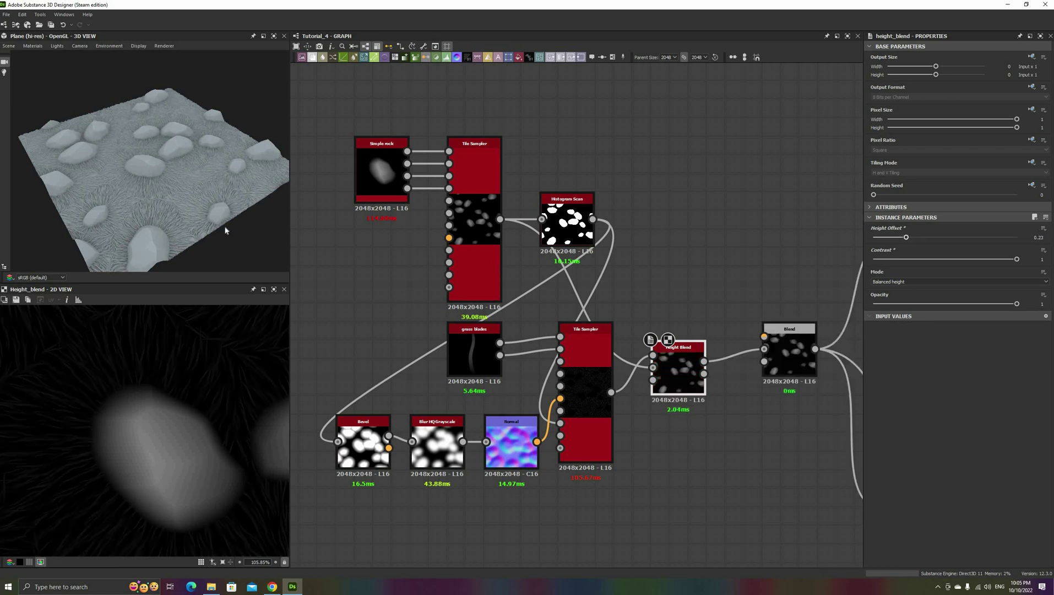
{"action": "left_click_drag", "start_coordinate": [226, 230], "coordinate": [245, 235]}
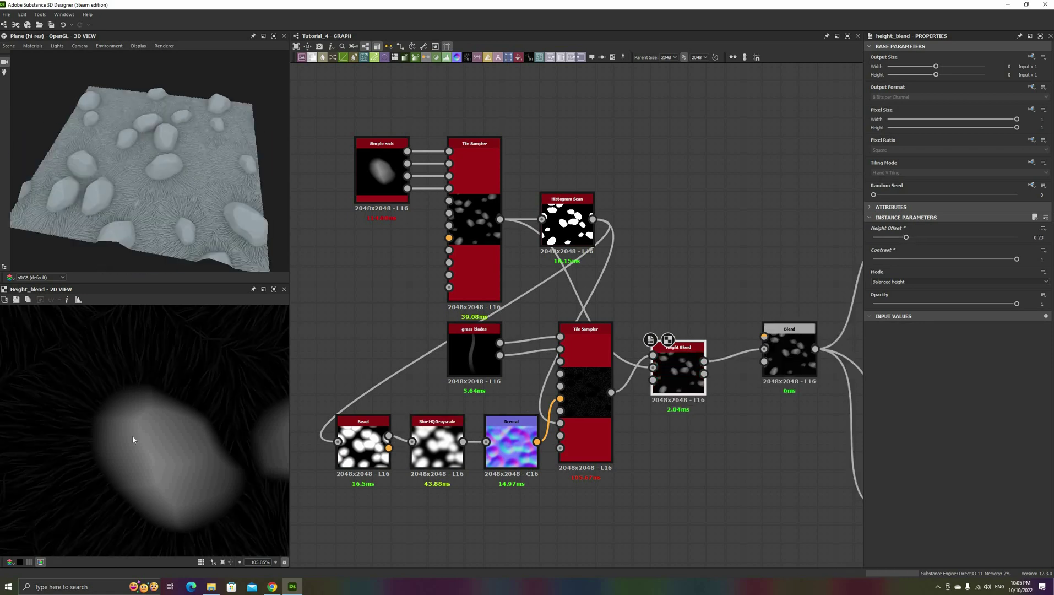
Connect the Blur HQ Grayscale output to the grass Tile Sampler's Scale Map Input and bring up that sampler's parameters
{"action": "scroll", "coordinate": [133, 439], "scroll_direction": "down", "scroll_amount": 4}
{"action": "scroll", "coordinate": [449, 495], "scroll_direction": "up", "scroll_amount": 2}
{"action": "left_click_drag", "start_coordinate": [468, 416], "coordinate": [609, 301]}
{"action": "double_click", "coordinate": [633, 309]}
{"action": "scroll", "coordinate": [577, 334], "scroll_direction": "up", "scroll_amount": 2}
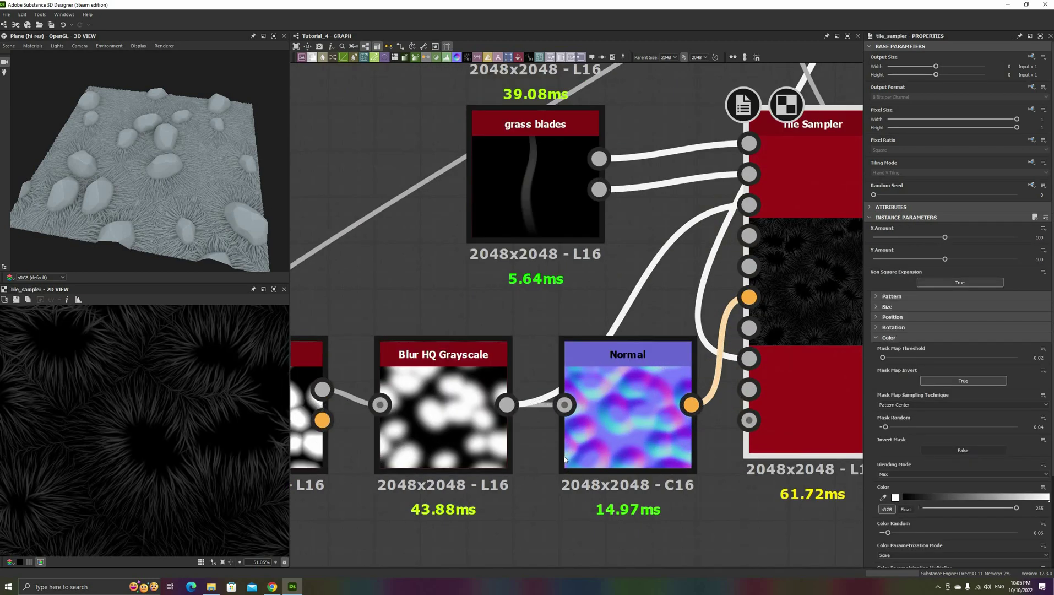
Rearrange the Bevel, Blur HQ Grayscale and Normal nodes to make room between the blur and the grass Tile Sampler
{"action": "scroll", "coordinate": [564, 459], "scroll_direction": "down", "scroll_amount": 3}
{"action": "middle_click_drag", "start_coordinate": [527, 381], "coordinate": [520, 302]}
{"action": "left_click_drag", "start_coordinate": [374, 303], "coordinate": [567, 363]}
{"action": "left_click_drag", "start_coordinate": [562, 367], "coordinate": [428, 476]}
{"action": "left_click", "coordinate": [367, 413]}
{"action": "middle_click_drag", "start_coordinate": [403, 365], "coordinate": [472, 358]}
{"action": "left_click_drag", "start_coordinate": [472, 357], "coordinate": [396, 441]}
{"action": "left_click_drag", "start_coordinate": [496, 430], "coordinate": [463, 330]}
Insert an Invert Grayscale node between Blur HQ Grayscale and the grass Tile Sampler's Scale Map Input
{"action": "left_click", "coordinate": [567, 320]}
{"action": "key", "text": "space"}
{"action": "type", "text": "inv"}
{"action": "left_click", "coordinate": [588, 335]}
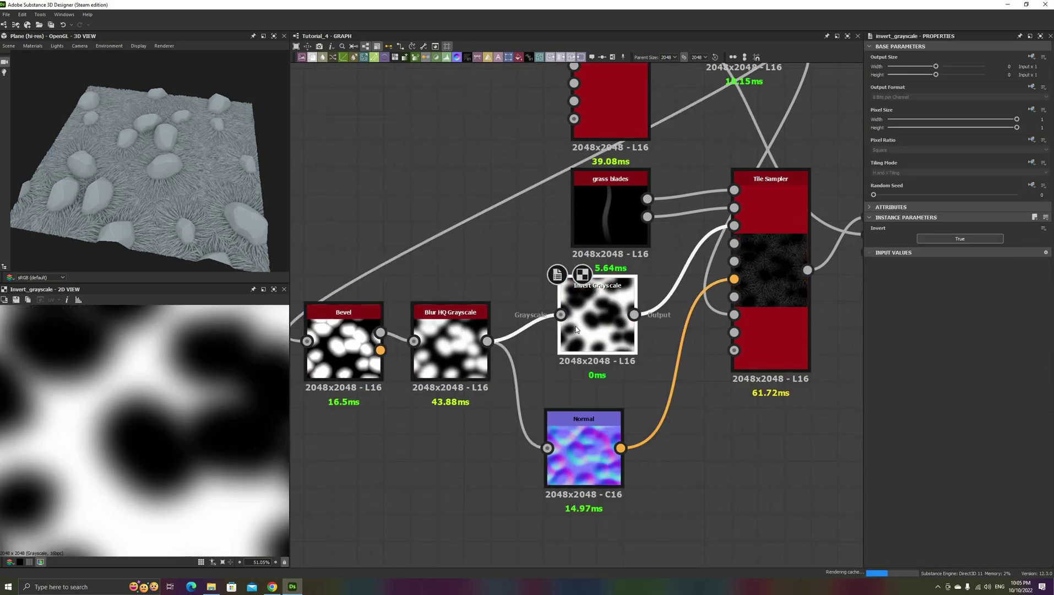
{"action": "scroll", "coordinate": [608, 296], "scroll_direction": "up", "scroll_amount": 2}
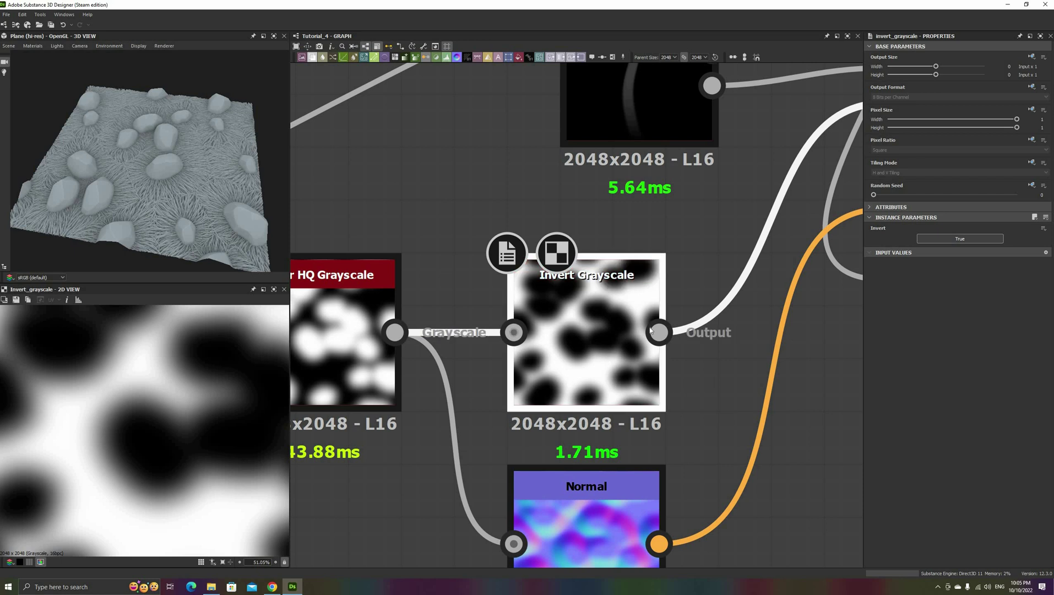
{"action": "scroll", "coordinate": [650, 329], "scroll_direction": "down", "scroll_amount": 2}
Set the grass Tile Sampler's Scale Map Multiplier to 0.51 and inspect the grass in the 3D view
{"action": "left_click", "coordinate": [831, 309]}
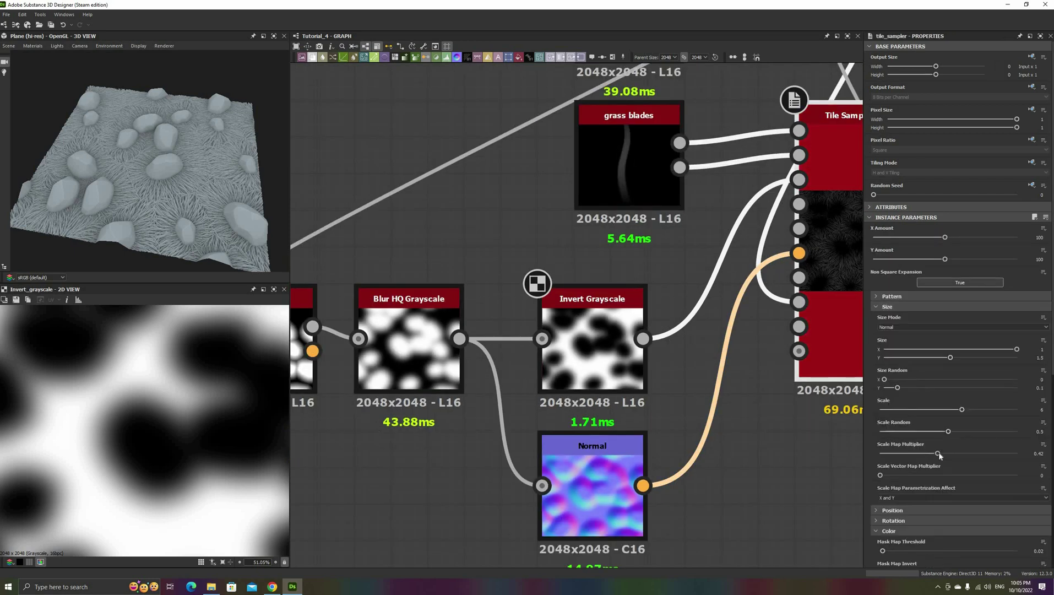
{"action": "left_click_drag", "start_coordinate": [937, 452], "coordinate": [949, 453]}
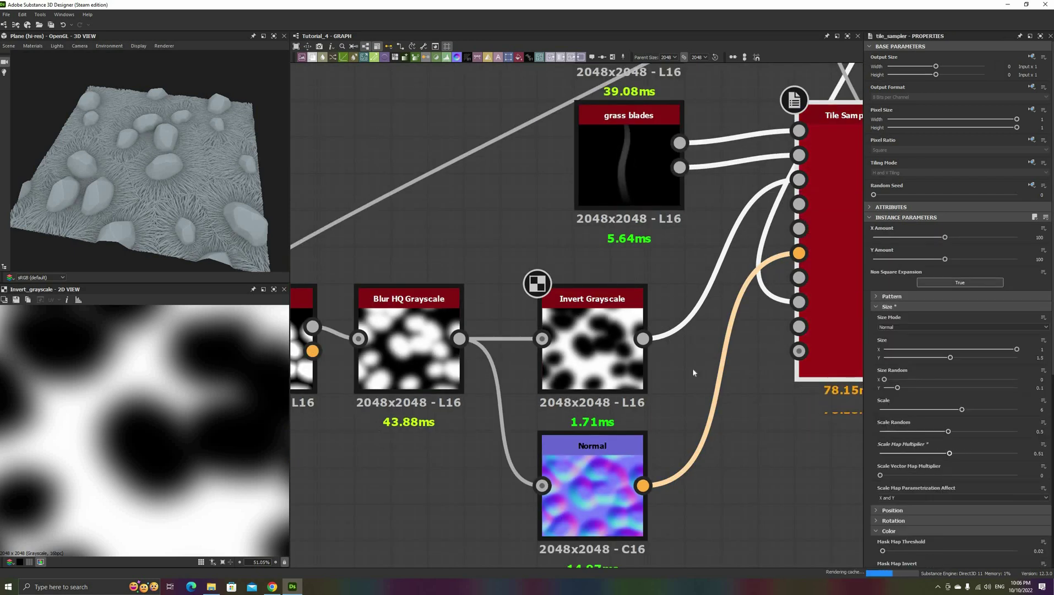
{"action": "left_click_drag", "start_coordinate": [195, 214], "coordinate": [149, 214]}
Add a Clouds 1 noise node below the Bevel node
{"action": "scroll", "coordinate": [503, 407], "scroll_direction": "down", "scroll_amount": 1}
{"action": "middle_click_drag", "start_coordinate": [644, 401], "coordinate": [738, 376]}
{"action": "scroll", "coordinate": [656, 398], "scroll_direction": "down", "scroll_amount": 1}
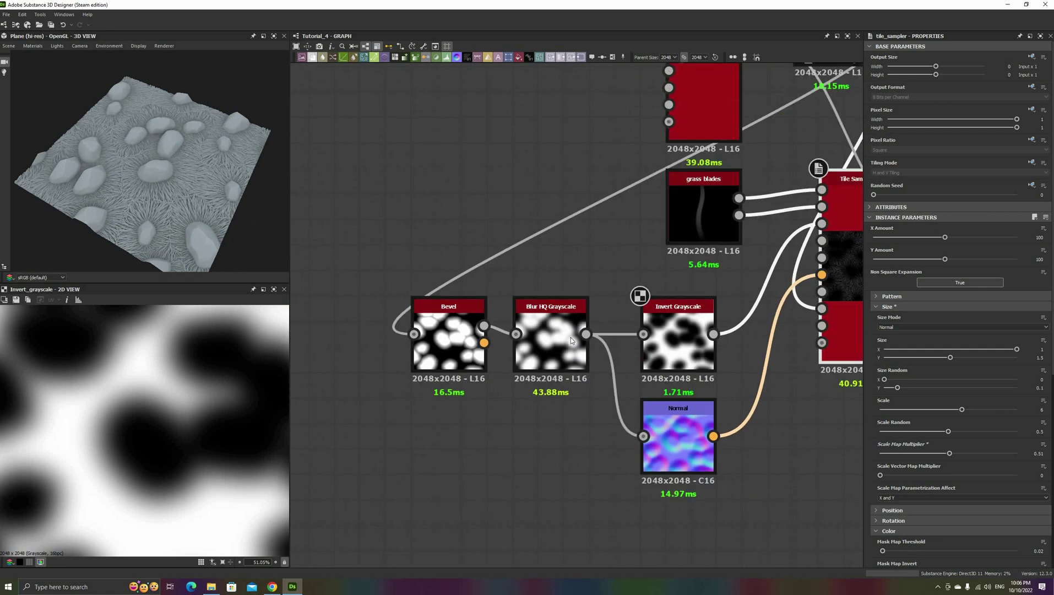
{"action": "middle_click_drag", "start_coordinate": [571, 337], "coordinate": [597, 305]}
{"action": "left_click", "coordinate": [469, 457]}
{"action": "key", "text": "space"}
{"action": "type", "text": "clou"}
{"action": "left_click", "coordinate": [499, 335]}
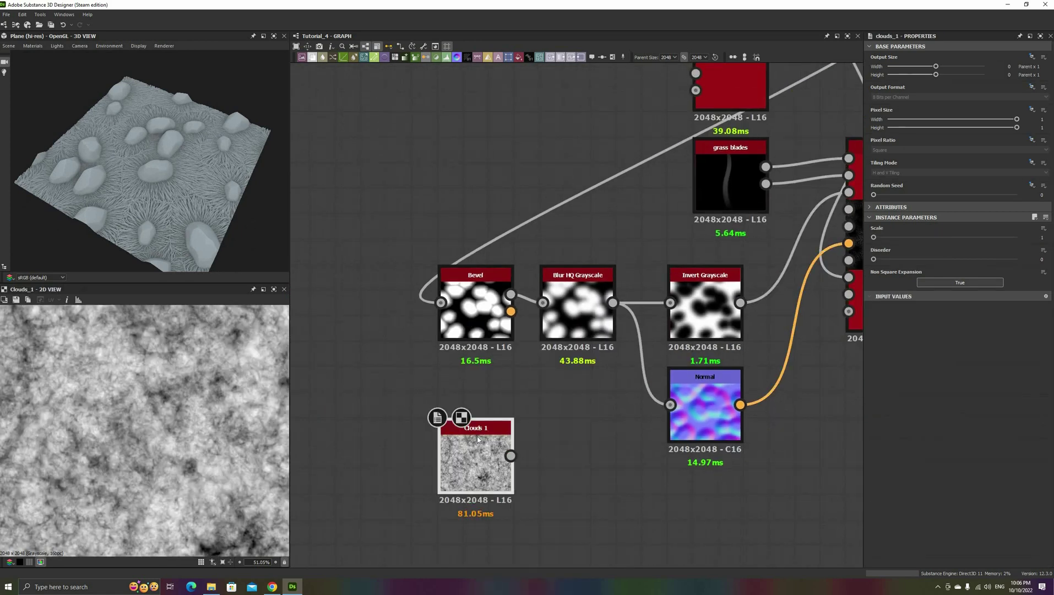
Blend the blurred rock mask over Clouds 1 ahead of the Normal node with a Blend node at 0.98 opacity
{"action": "left_click_drag", "start_coordinate": [478, 439], "coordinate": [544, 430]}
{"action": "left_click", "coordinate": [573, 347]}
{"action": "left_click_drag", "start_coordinate": [613, 302], "coordinate": [699, 431]}
{"action": "left_click", "coordinate": [578, 432]}
{"action": "left_click", "coordinate": [1041, 227]}
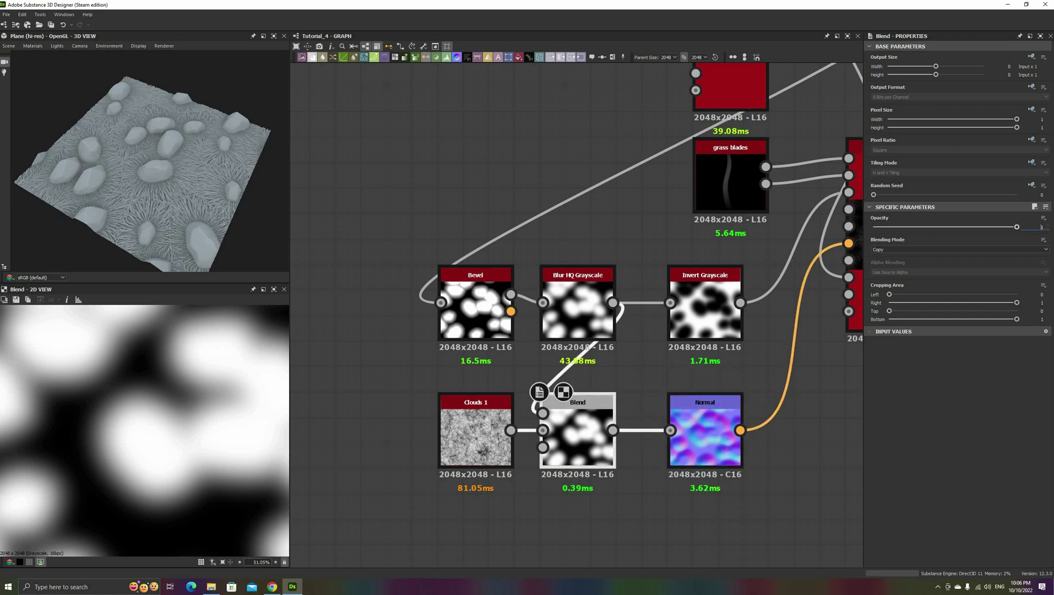
{"action": "scroll", "coordinate": [1042, 227], "scroll_direction": "down", "scroll_amount": 2}
{"action": "left_click_drag", "start_coordinate": [196, 217], "coordinate": [241, 224]}
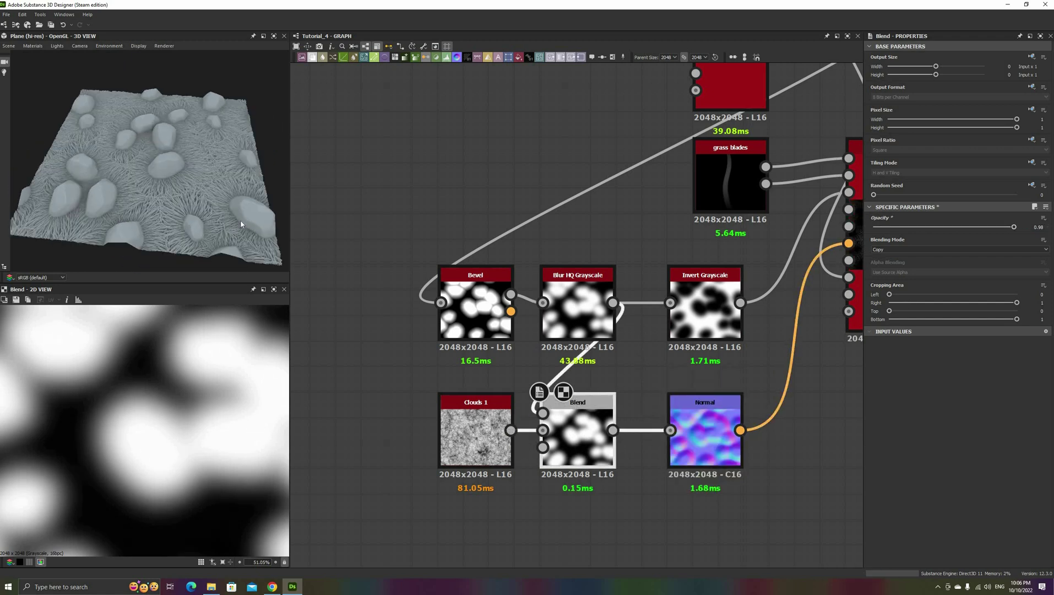
Switch the 3D view's renderer to Iray, open the plane's scene mesh properties and inspect the render
{"action": "left_click", "coordinate": [164, 46]}
{"action": "left_click", "coordinate": [159, 72]}
{"action": "left_click", "coordinate": [9, 46]}
{"action": "left_click", "coordinate": [18, 57]}
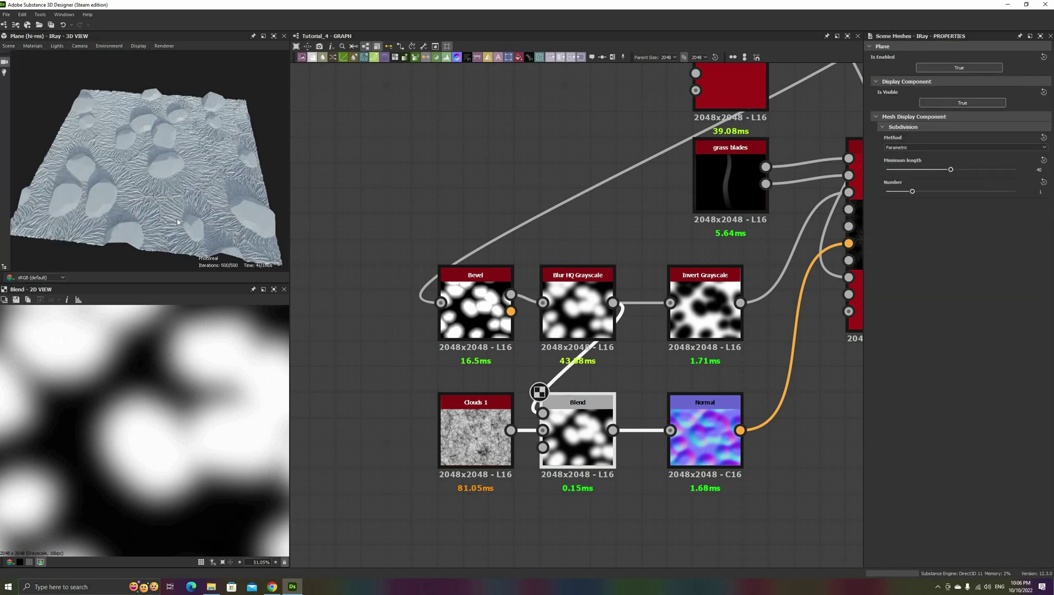
{"action": "left_click_drag", "start_coordinate": [153, 215], "coordinate": [216, 201]}
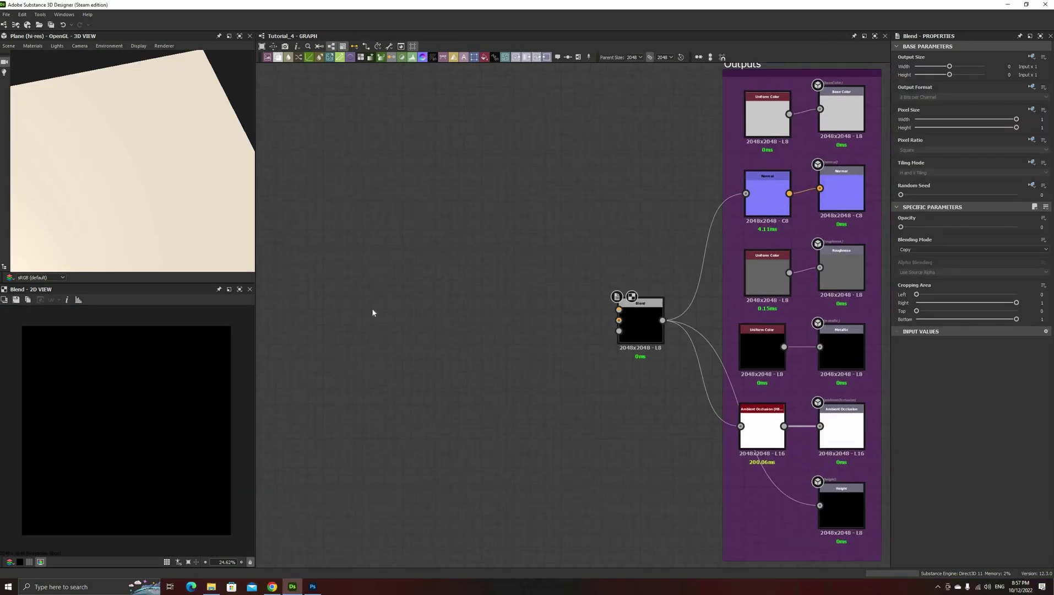
Add a Tile Sampler node to the new graph and set its Scale to 1
{"action": "key", "text": "space"}
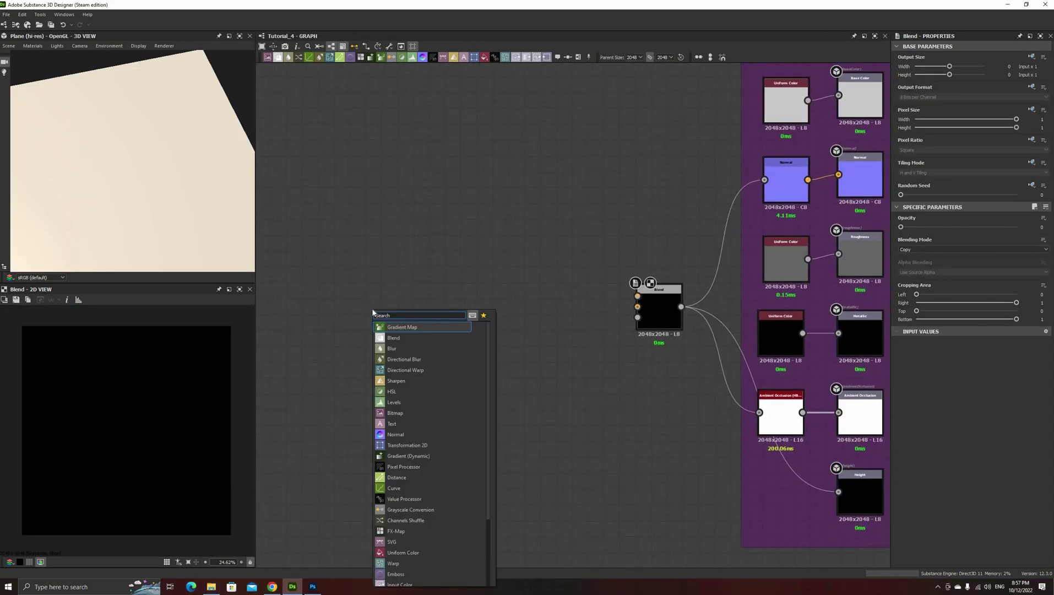
{"action": "type", "text": "tile sa"}
{"action": "key", "text": "Return"}
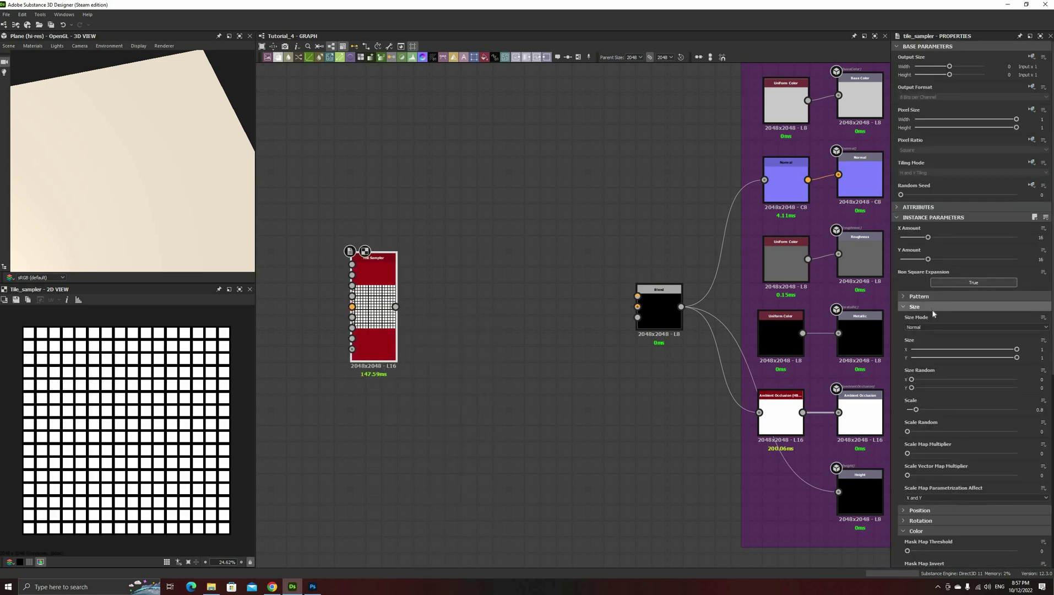
{"action": "left_click", "coordinate": [932, 309]}
{"action": "left_click", "coordinate": [935, 306]}
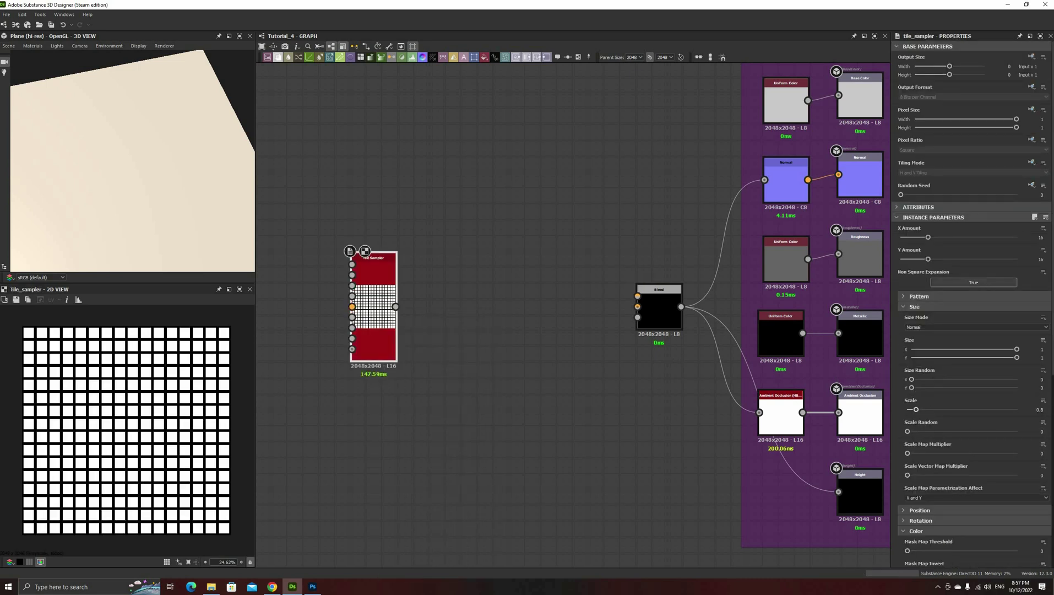
{"action": "type", "text": "1"}
{"action": "key", "text": "Return"}
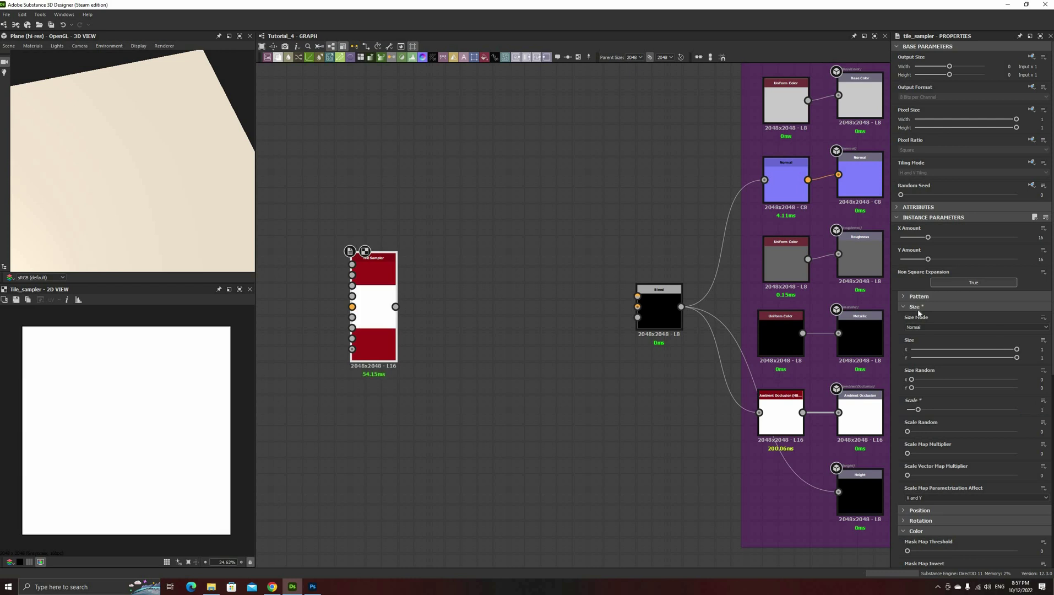
Raise the Tile Sampler's Color Random to the maximum so every tile gets its own grey value
{"action": "left_click", "coordinate": [917, 308]}
{"action": "scroll", "coordinate": [941, 383], "scroll_direction": "down", "scroll_amount": 3}
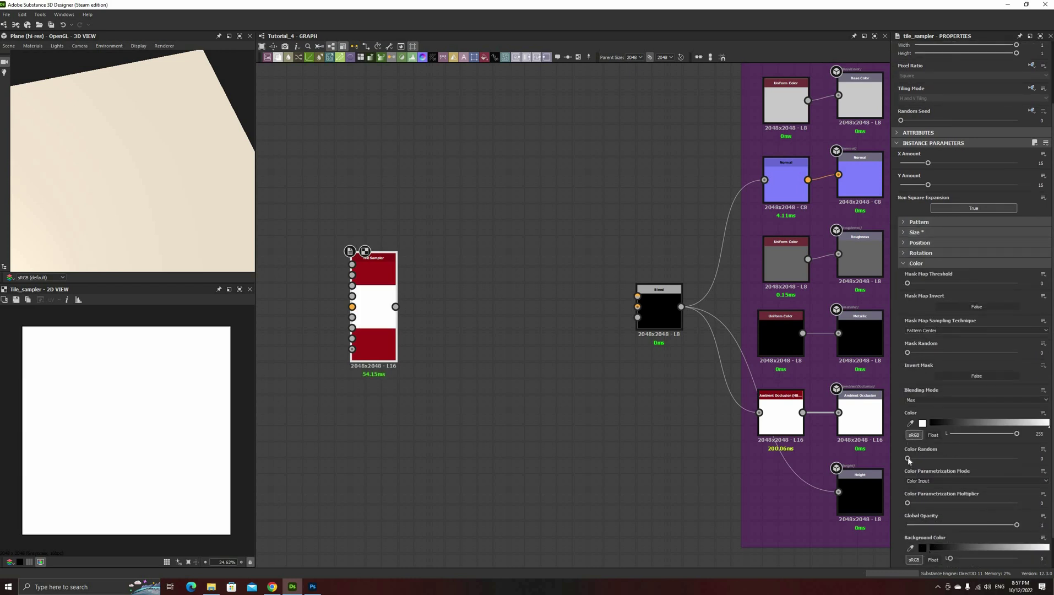
{"action": "left_click_drag", "start_coordinate": [907, 459], "coordinate": [1052, 463]}
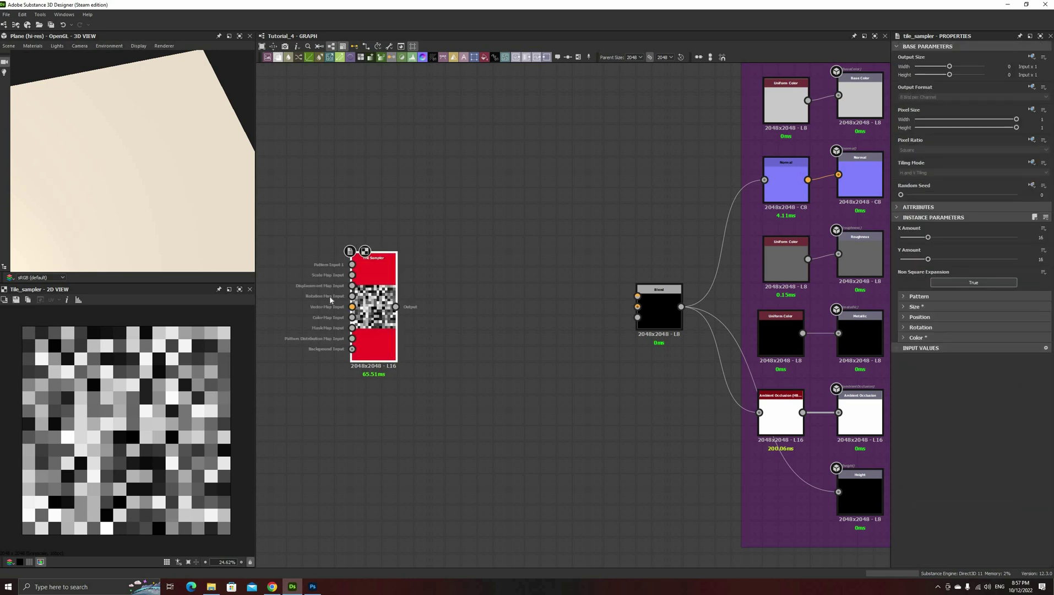
Reposition the Tile Sampler and add a Cartesian To Polar Grayscale node beside it
{"action": "left_click_drag", "start_coordinate": [370, 316], "coordinate": [331, 300]}
{"action": "middle_click_drag", "start_coordinate": [457, 305], "coordinate": [536, 304]}
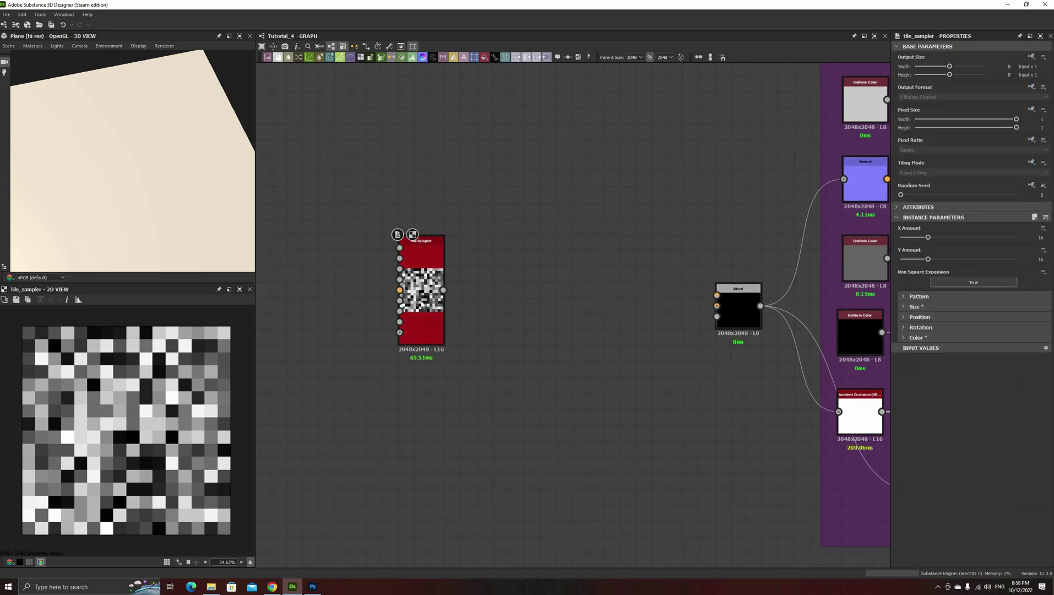
{"action": "scroll", "coordinate": [480, 306], "scroll_direction": "up", "scroll_amount": 1}
{"action": "left_click_drag", "start_coordinate": [420, 299], "coordinate": [440, 318]}
{"action": "left_click", "coordinate": [475, 314]}
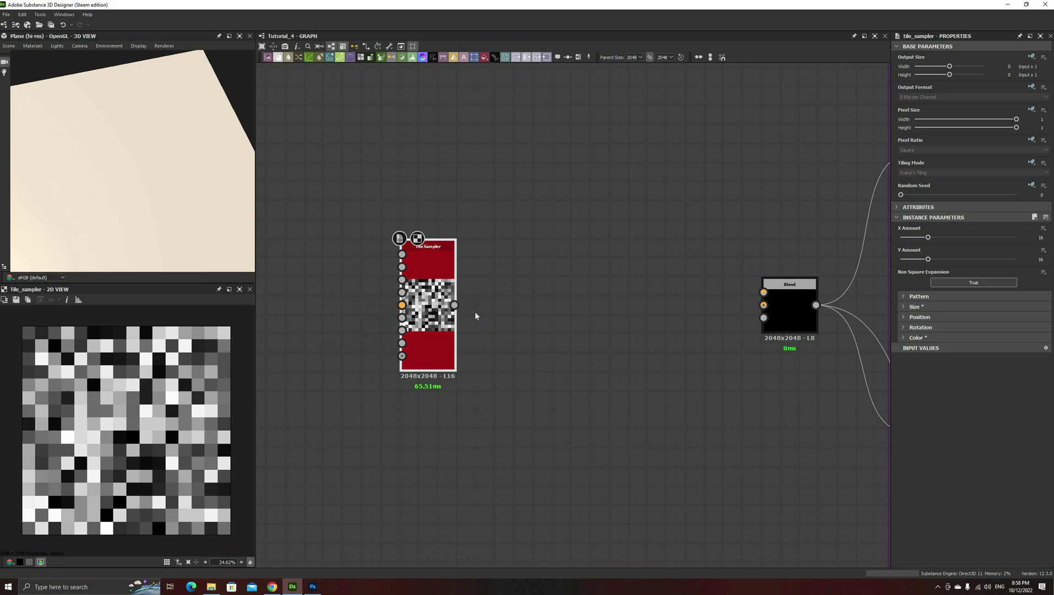
{"action": "key", "text": "space"}
{"action": "type", "text": "cart"}
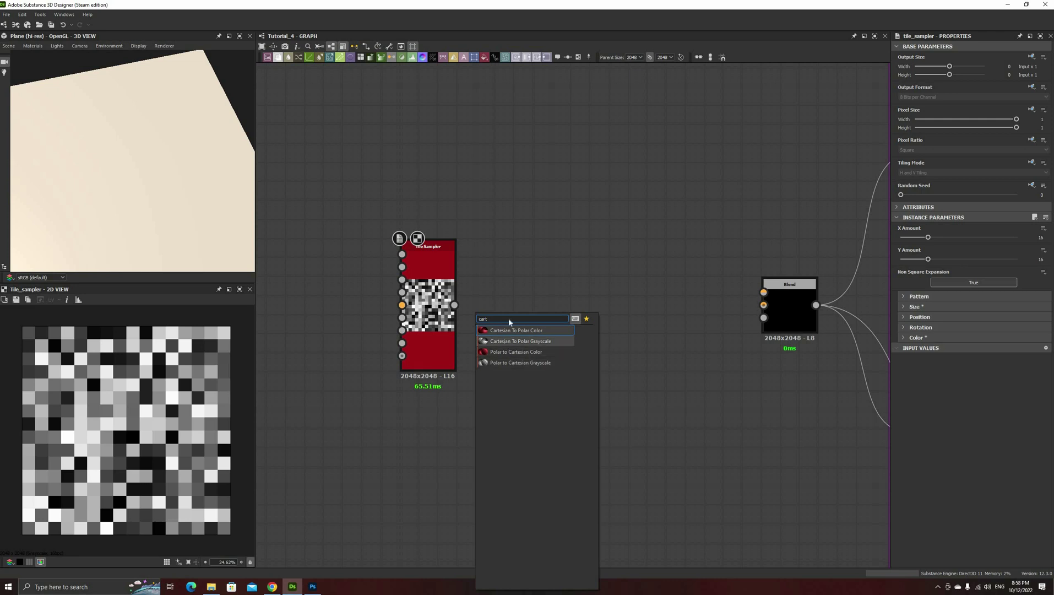
{"action": "left_click", "coordinate": [517, 341]}
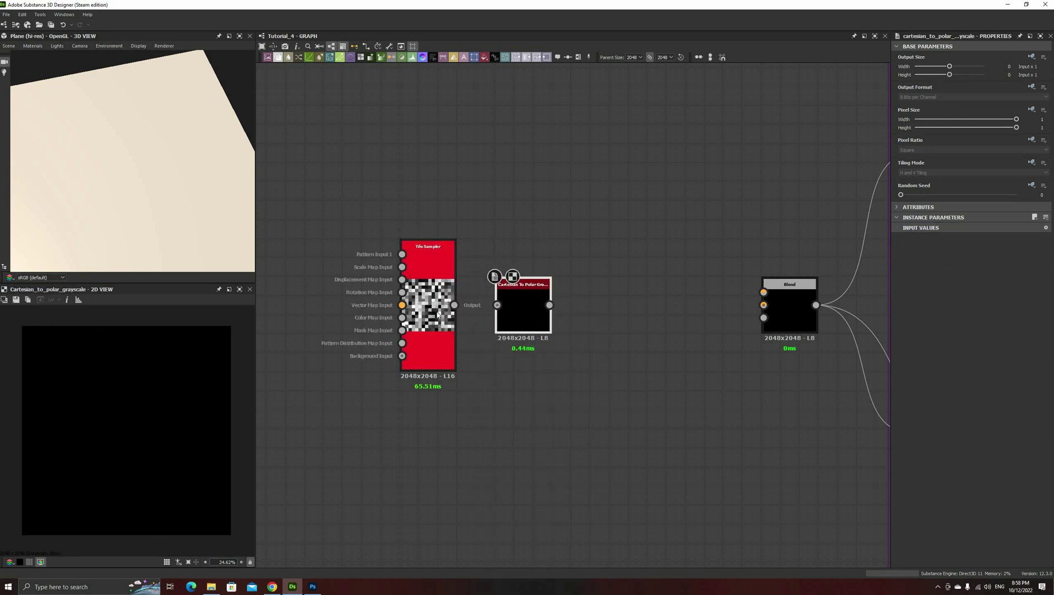
Connect the Tile Sampler's output to the Cartesian To Polar Grayscale node and preview the polar result
{"action": "double_click", "coordinate": [425, 327]}
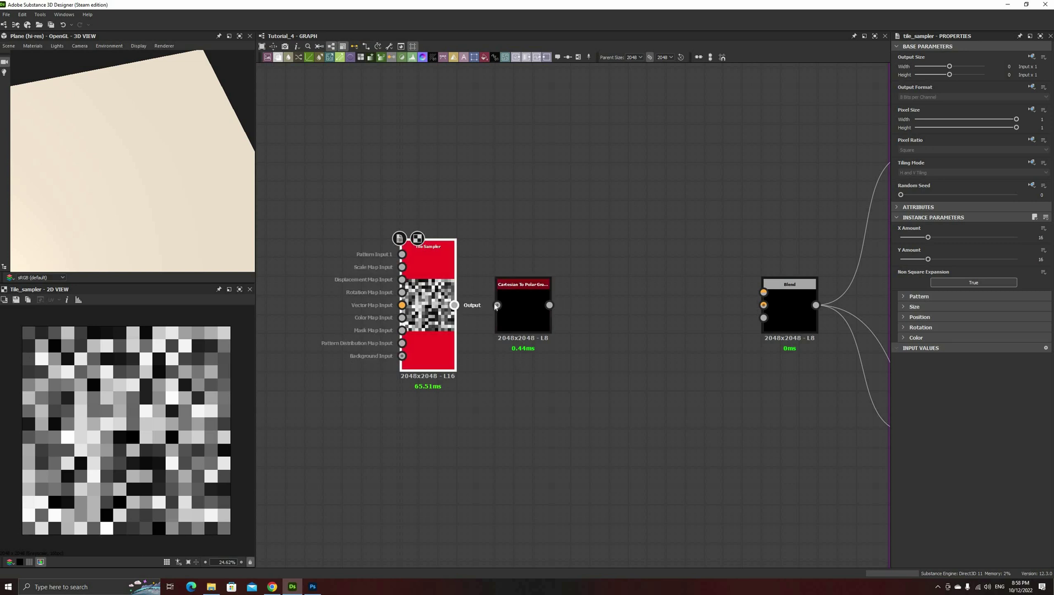
{"action": "left_click_drag", "start_coordinate": [521, 313], "coordinate": [519, 307]}
{"action": "double_click", "coordinate": [518, 307]}
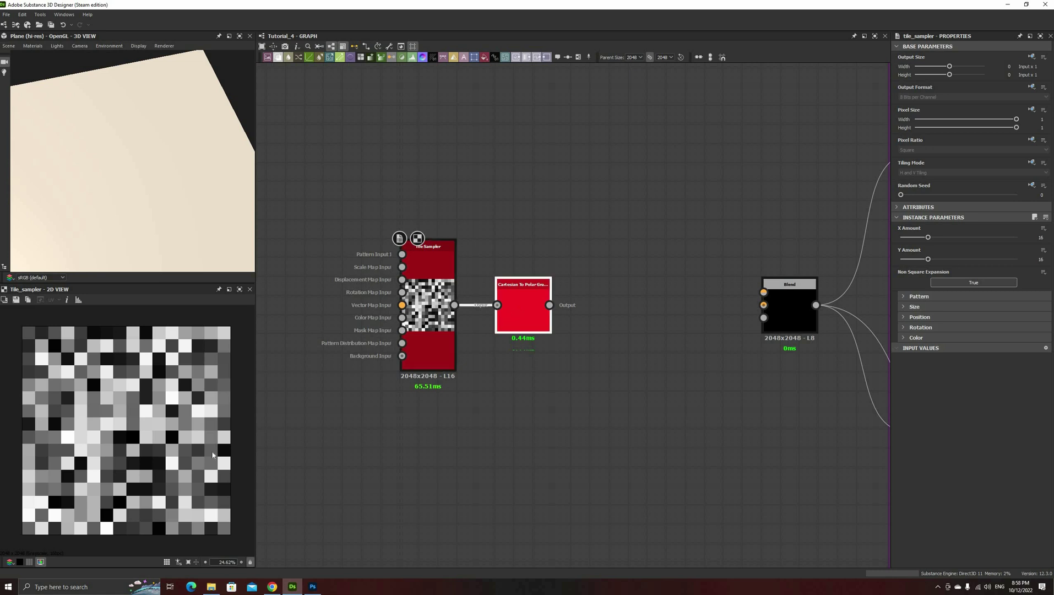
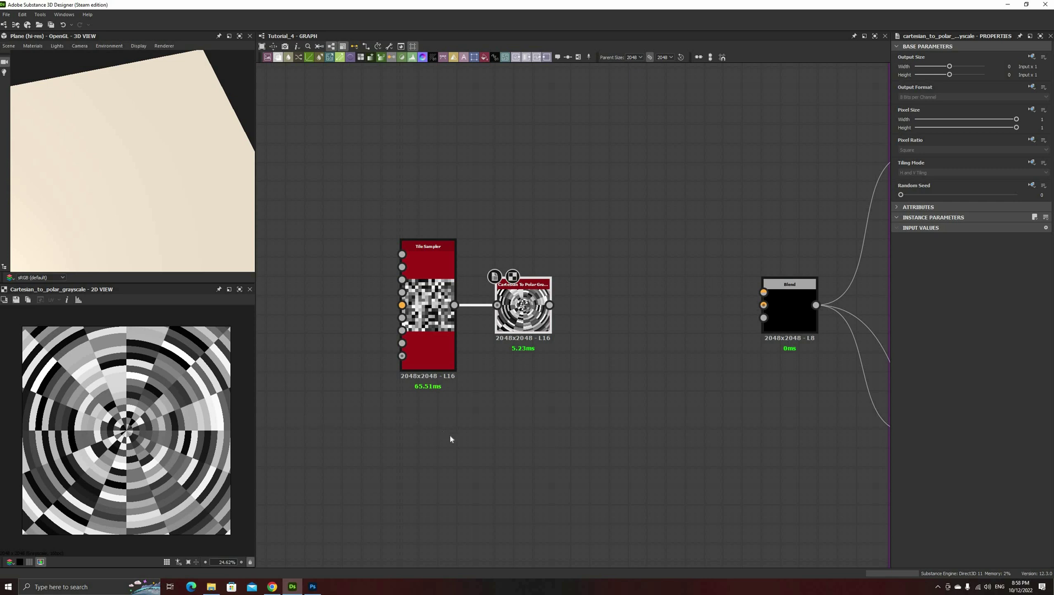
Set the Tile Sampler's Y Amount to 9 and its X Amount to 34
{"action": "left_click", "coordinate": [440, 332]}
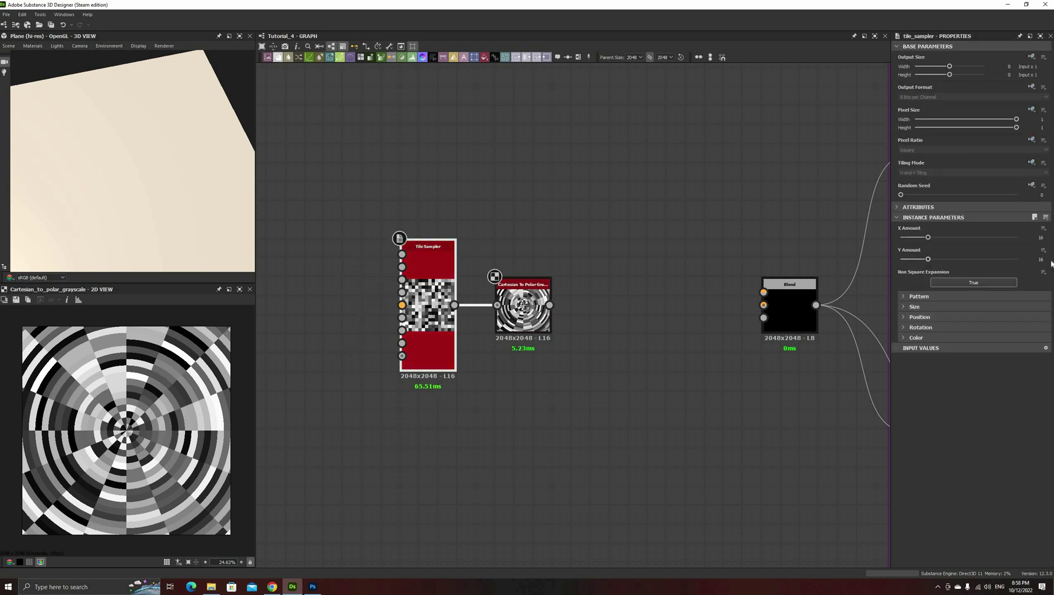
{"action": "type", "text": "9"}
{"action": "key", "text": "Return"}
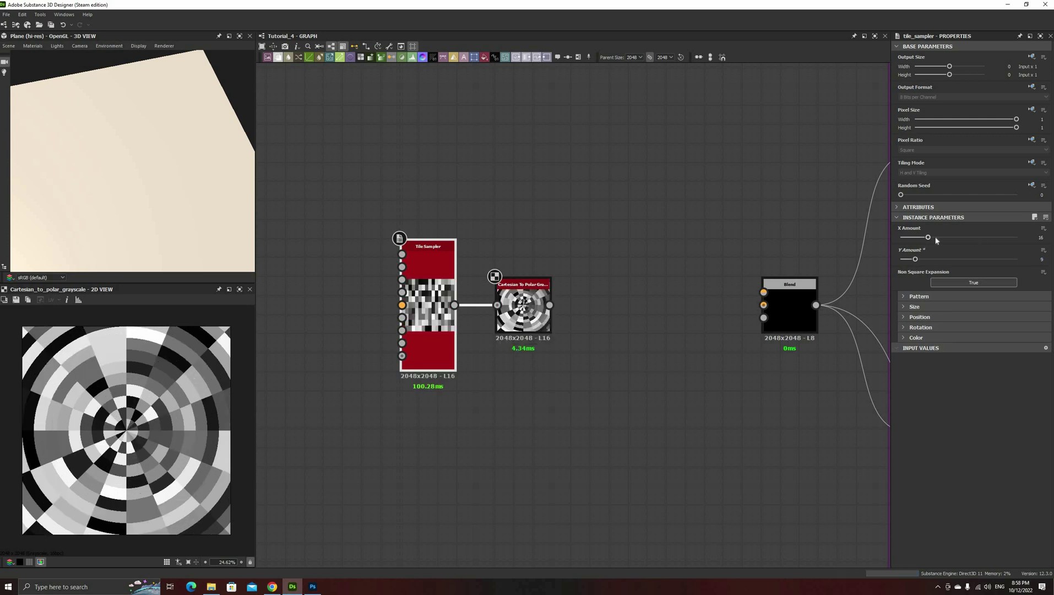
{"action": "left_click_drag", "start_coordinate": [943, 235], "coordinate": [961, 236]}
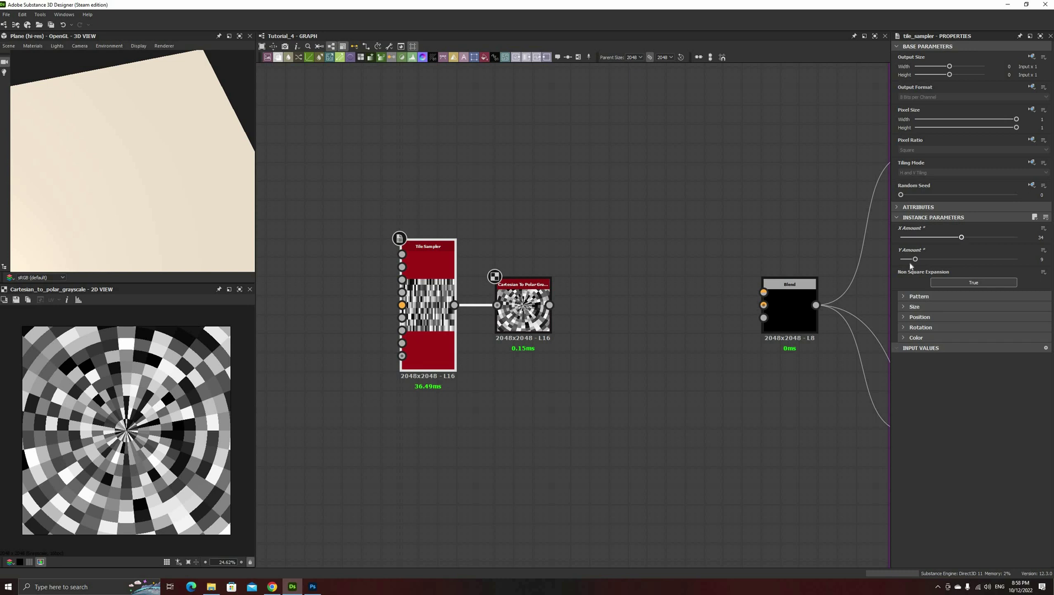
Connect the Cartesian To Polar Grayscale output to the Blend node and check the pattern in the 3D view
{"action": "left_click_drag", "start_coordinate": [523, 317], "coordinate": [763, 304]}
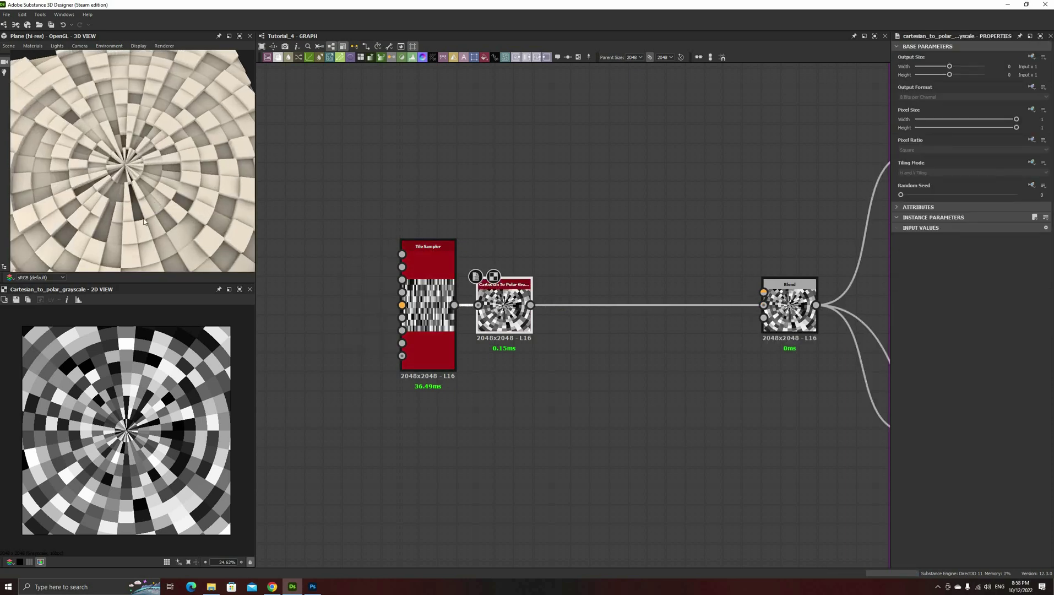
{"action": "scroll", "coordinate": [143, 221], "scroll_direction": "down", "scroll_amount": 1}
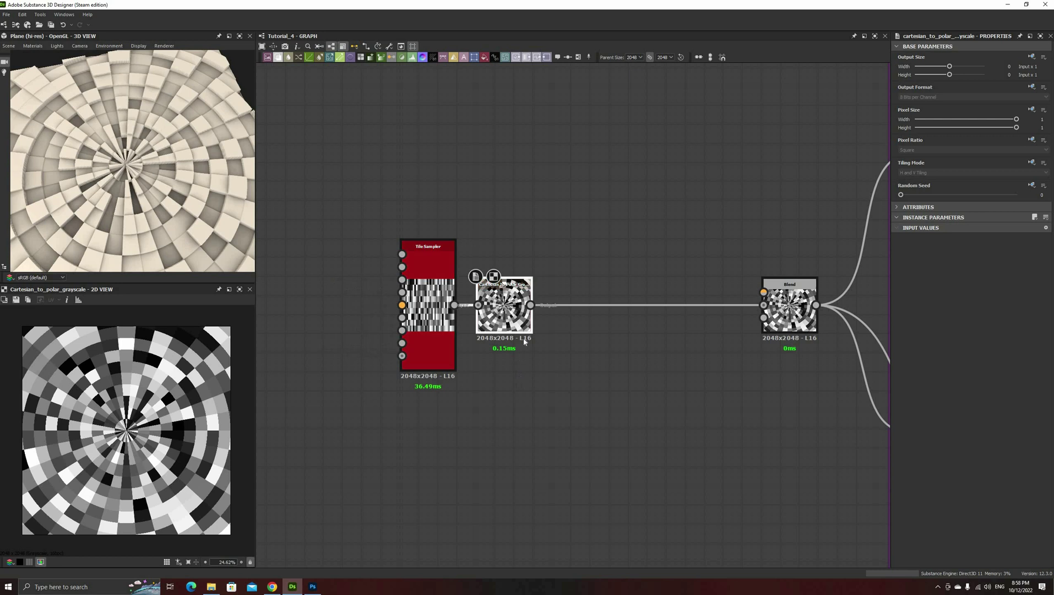
Duplicate the Tile Sampler below the original and connect the copy to the Cartesian To Polar Grayscale node
{"action": "middle_click_drag", "start_coordinate": [428, 423], "coordinate": [431, 383]}
{"action": "right_click", "coordinate": [432, 318]}
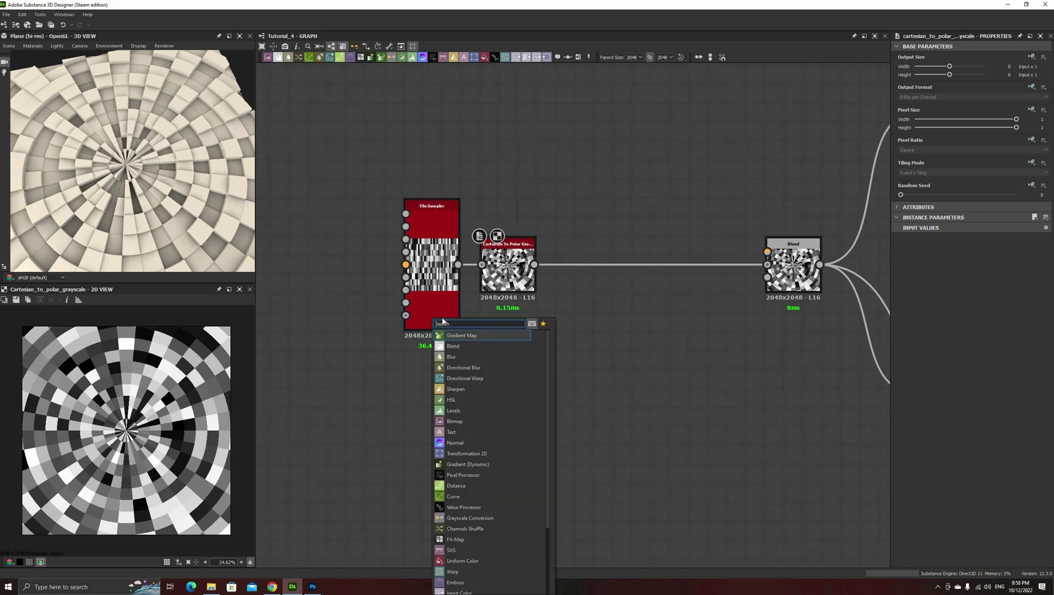
{"action": "left_click", "coordinate": [432, 308]}
{"action": "key", "text": "ctrl+d"}
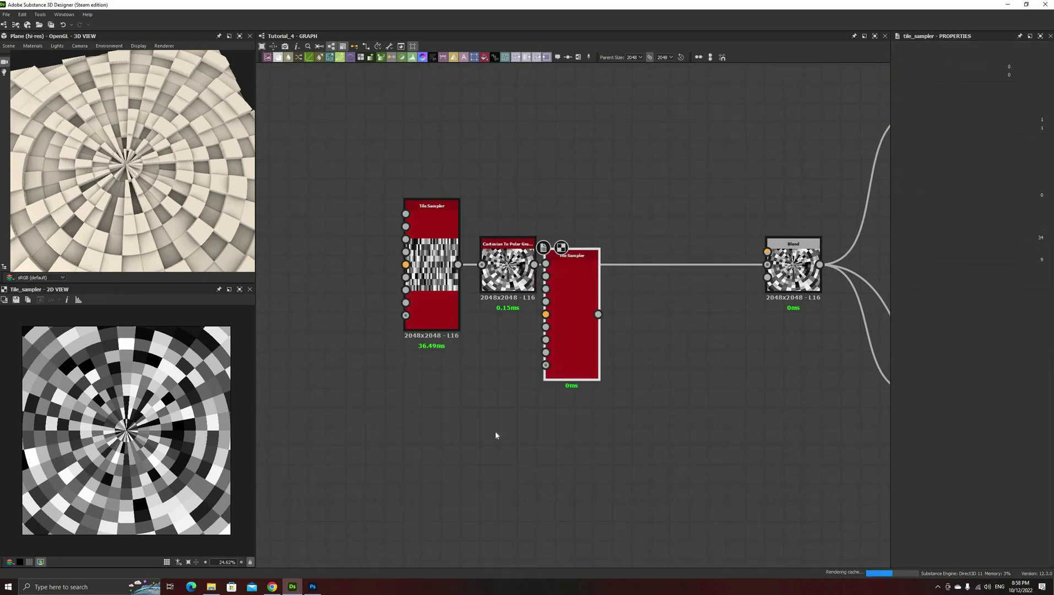
{"action": "left_click_drag", "start_coordinate": [596, 325], "coordinate": [482, 265]}
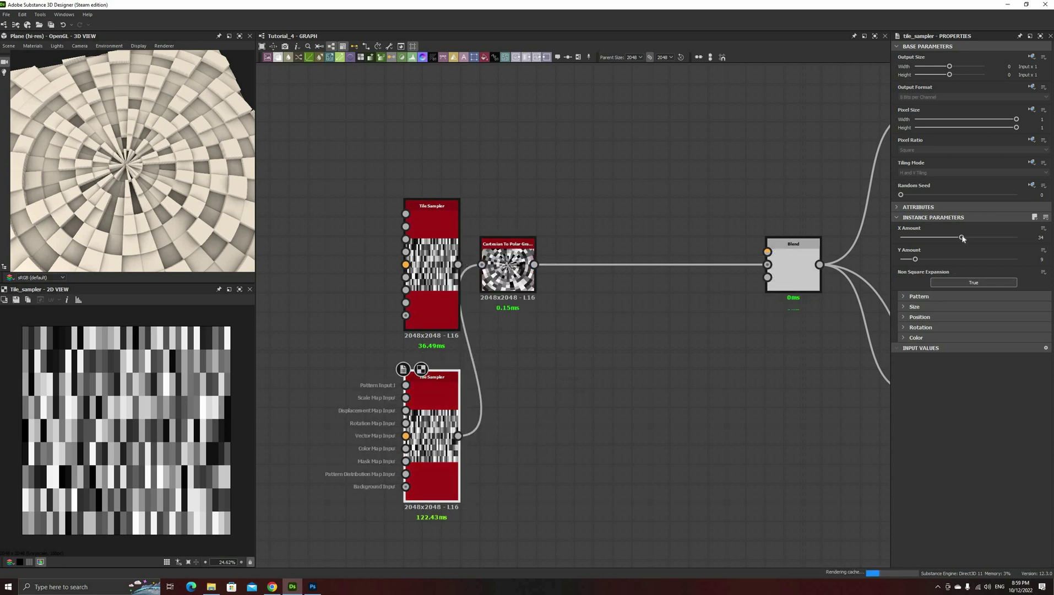
Set the duplicate Tile Sampler's X Amount to 17 and space both samplers away from the Cartesian To Polar Grayscale node
{"action": "left_click_drag", "start_coordinate": [950, 237], "coordinate": [930, 236]}
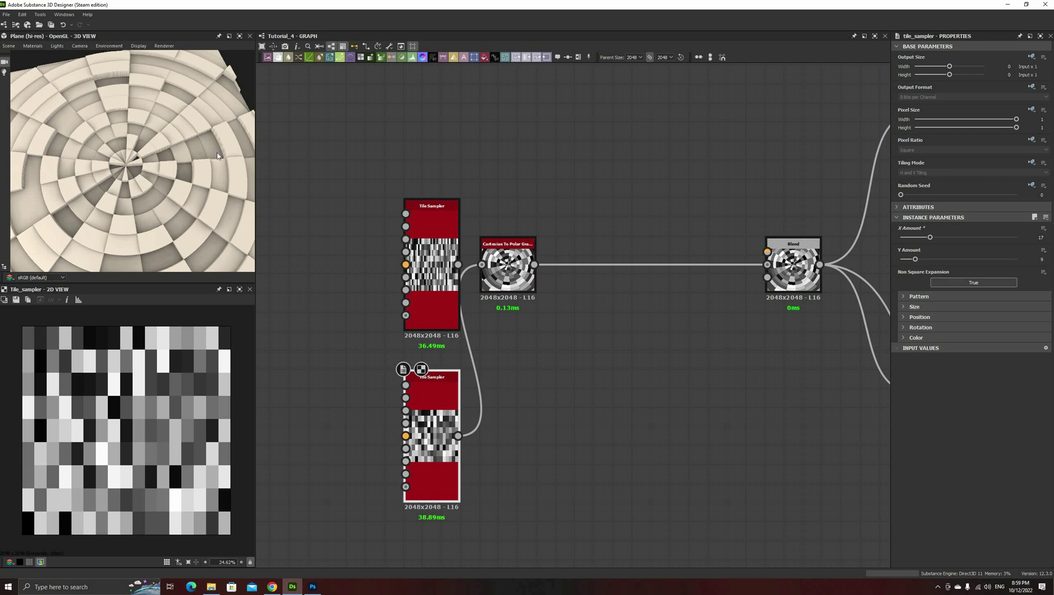
{"action": "left_click_drag", "start_coordinate": [501, 266], "coordinate": [615, 266]}
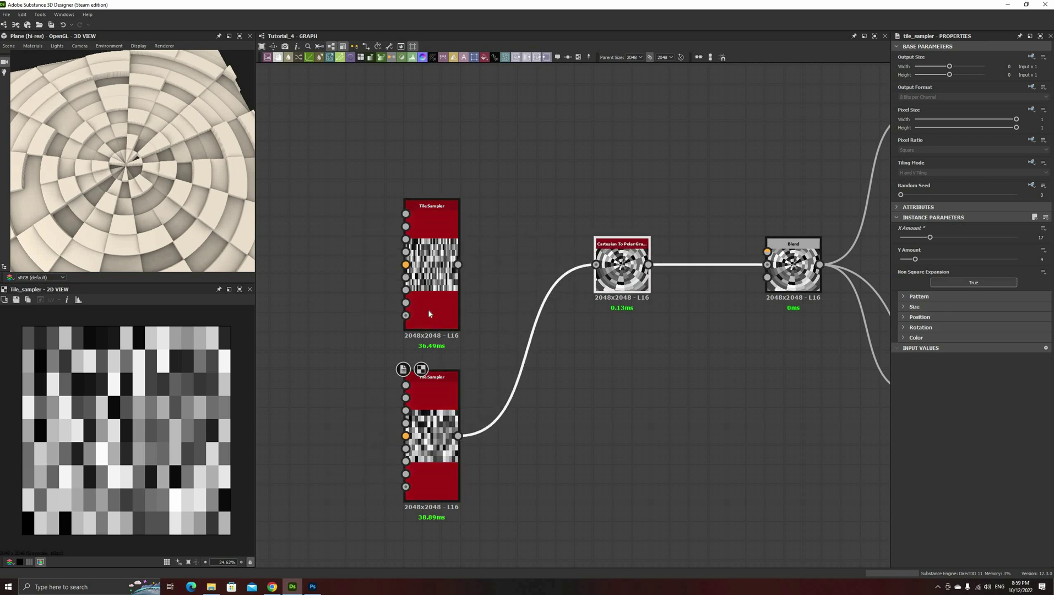
{"action": "left_click_drag", "start_coordinate": [424, 318], "coordinate": [366, 319]}
{"action": "middle_click_drag", "start_coordinate": [479, 327], "coordinate": [537, 352]}
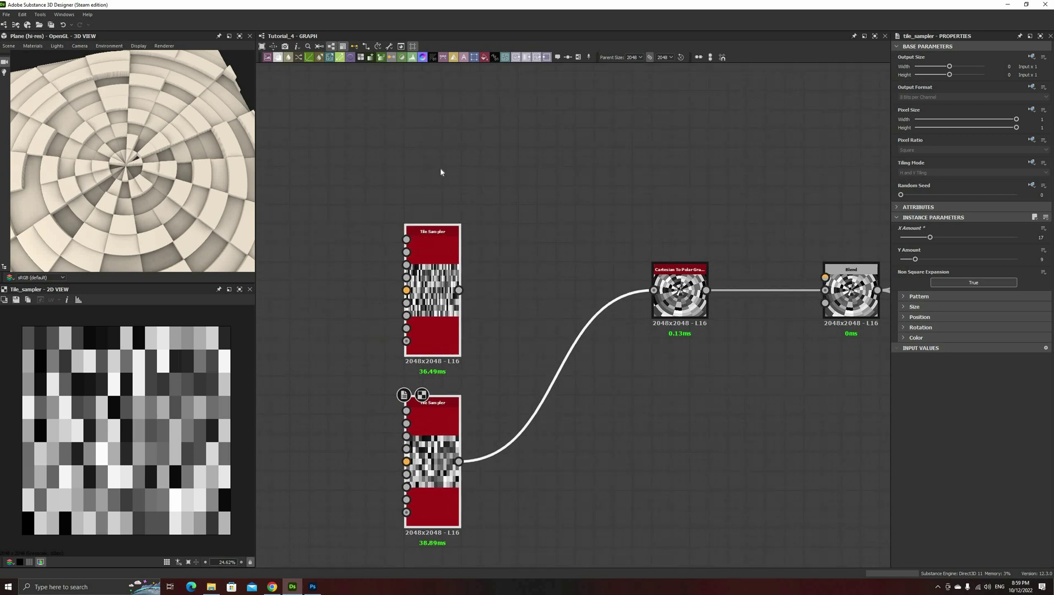
Add a Gradient Linear 1 node above the upper Tile Sampler and feed it into a new Quantize Grayscale node
{"action": "left_click", "coordinate": [430, 172]}
{"action": "key", "text": "space"}
{"action": "type", "text": "gr"}
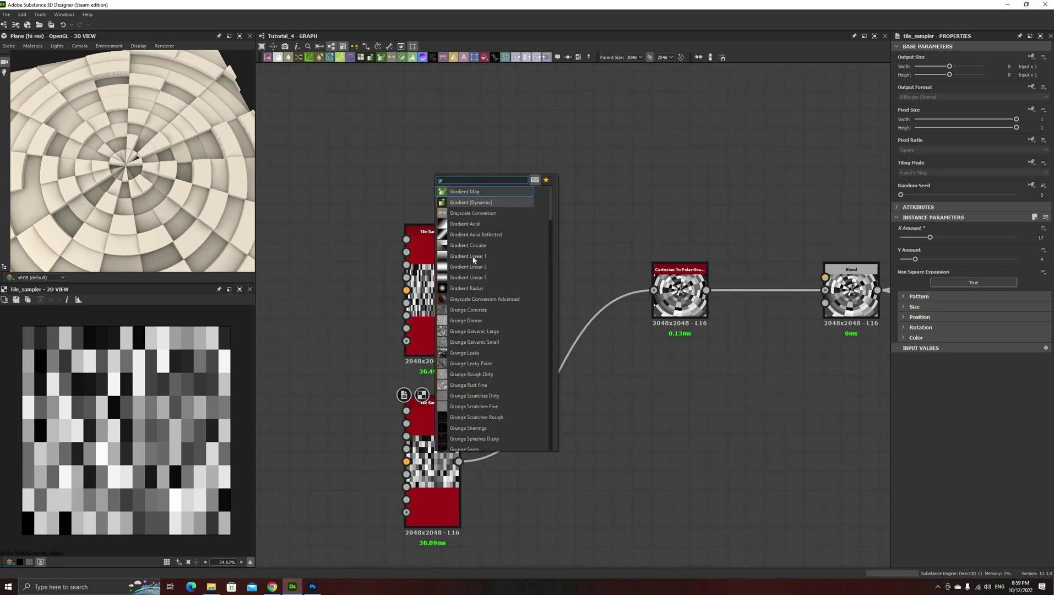
{"action": "left_click", "coordinate": [467, 255]}
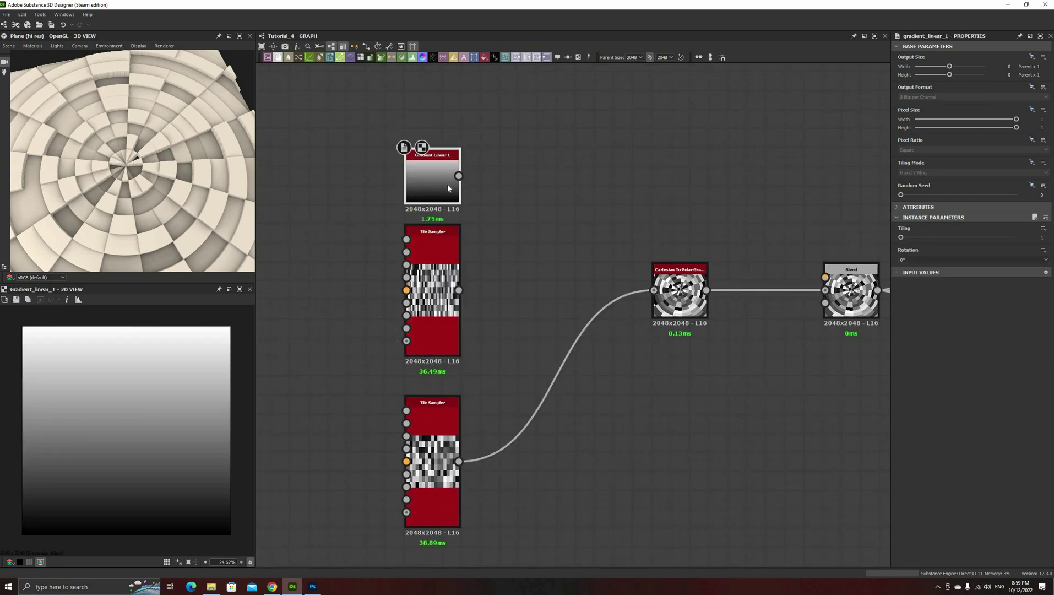
{"action": "key", "text": "space"}
{"action": "type", "text": "quan"}
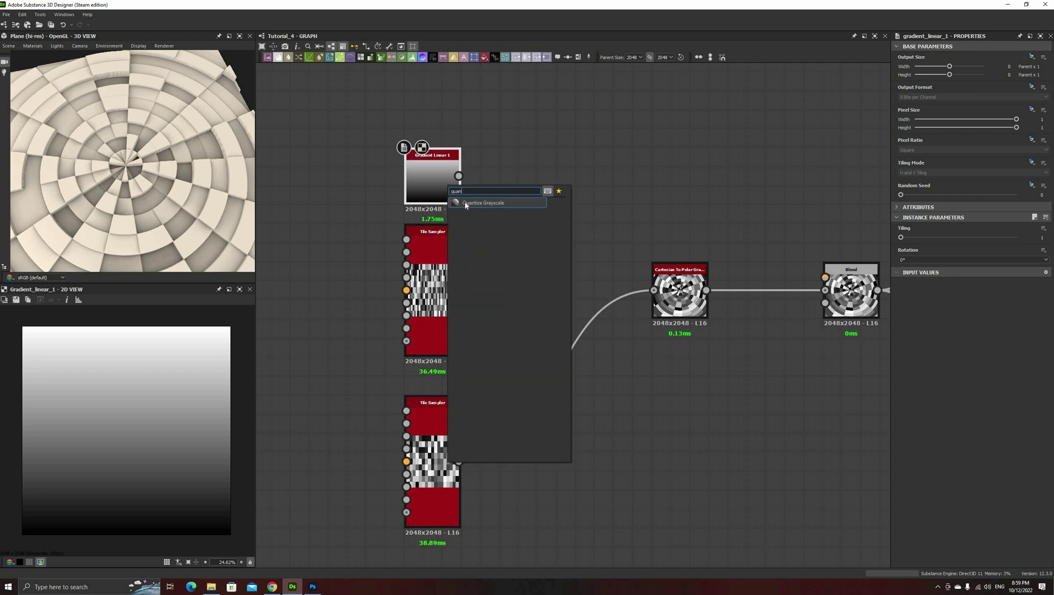
{"action": "left_click", "coordinate": [481, 202]}
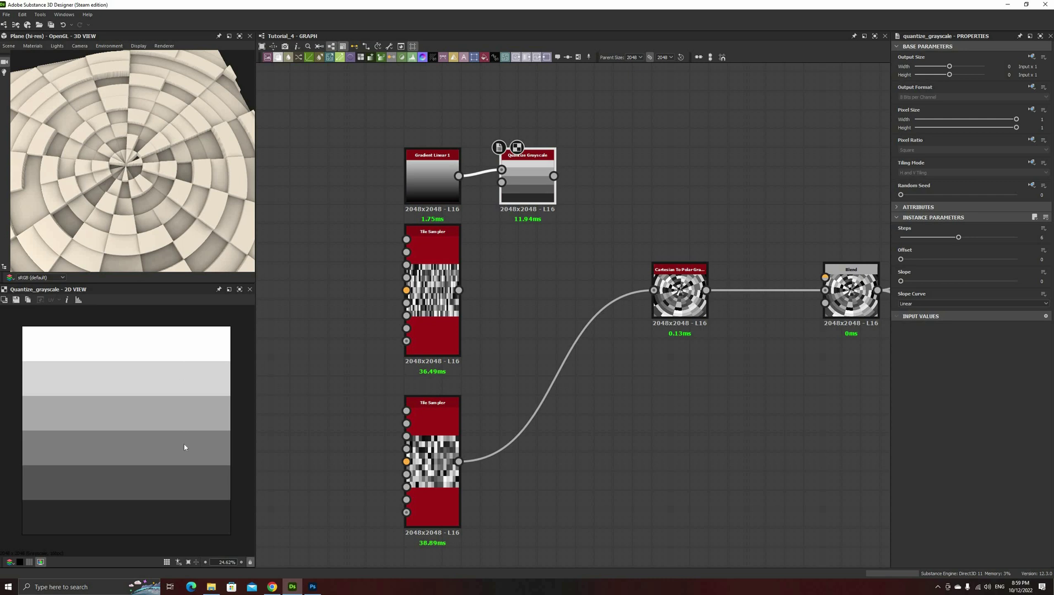
Set the Quantize Grayscale node's Steps to 9 and place it closer to the gradient node
{"action": "left_click", "coordinate": [439, 280]}
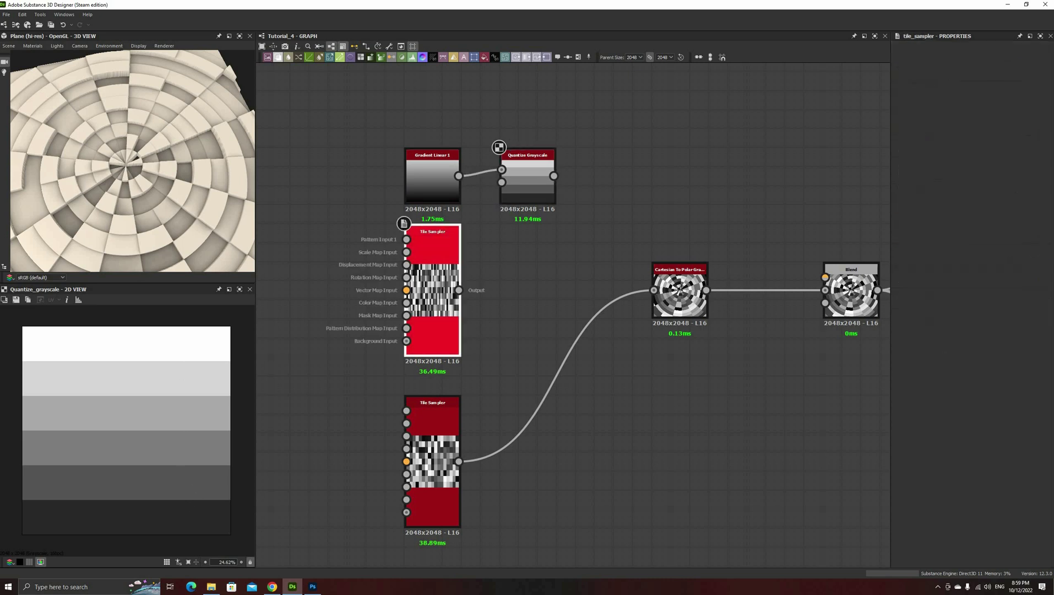
{"action": "left_click", "coordinate": [535, 187]}
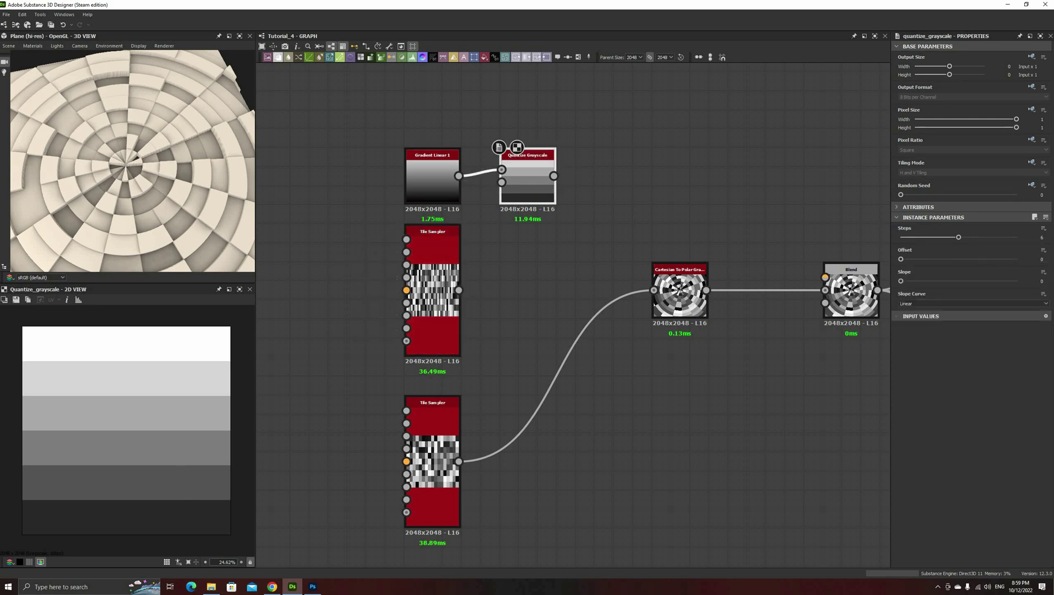
{"action": "key", "text": "Return"}
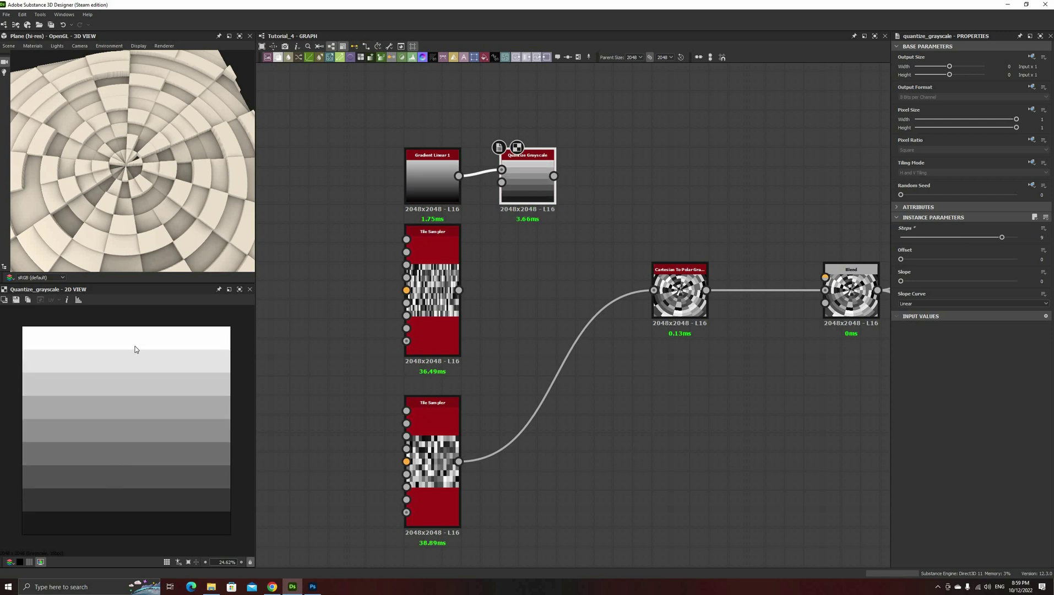
{"action": "left_click_drag", "start_coordinate": [520, 177], "coordinate": [501, 176]}
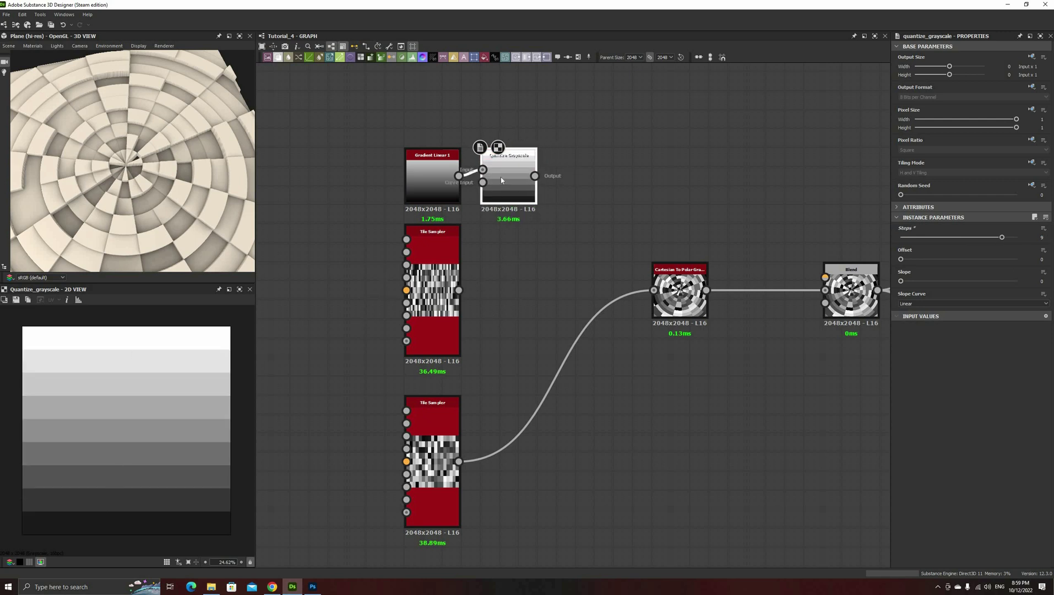
Add a Histogram Scan node after Quantize Grayscale and place it close beside it
{"action": "key", "text": "space"}
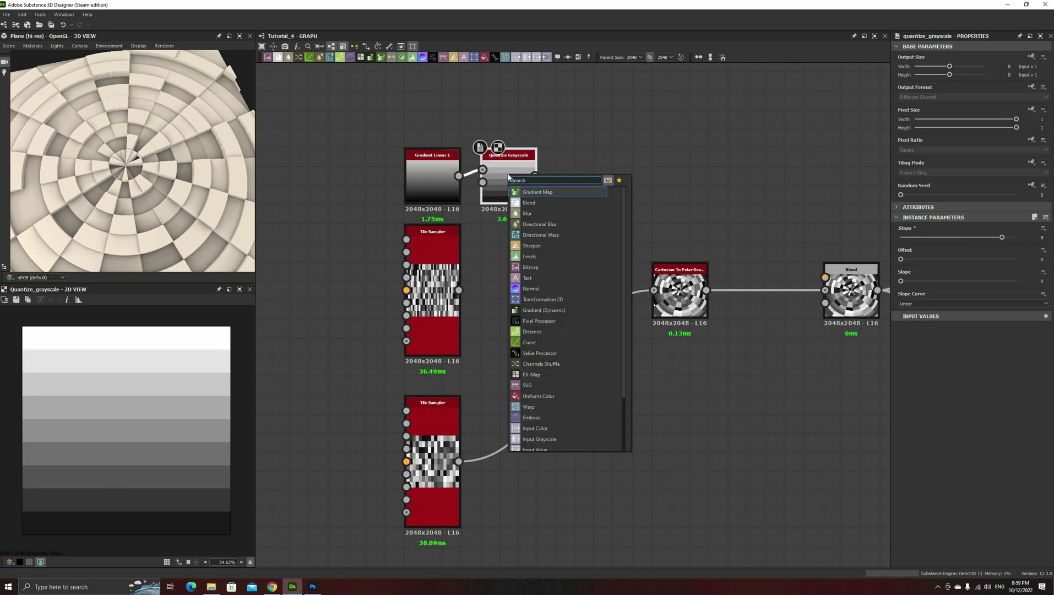
{"action": "type", "text": "his"}
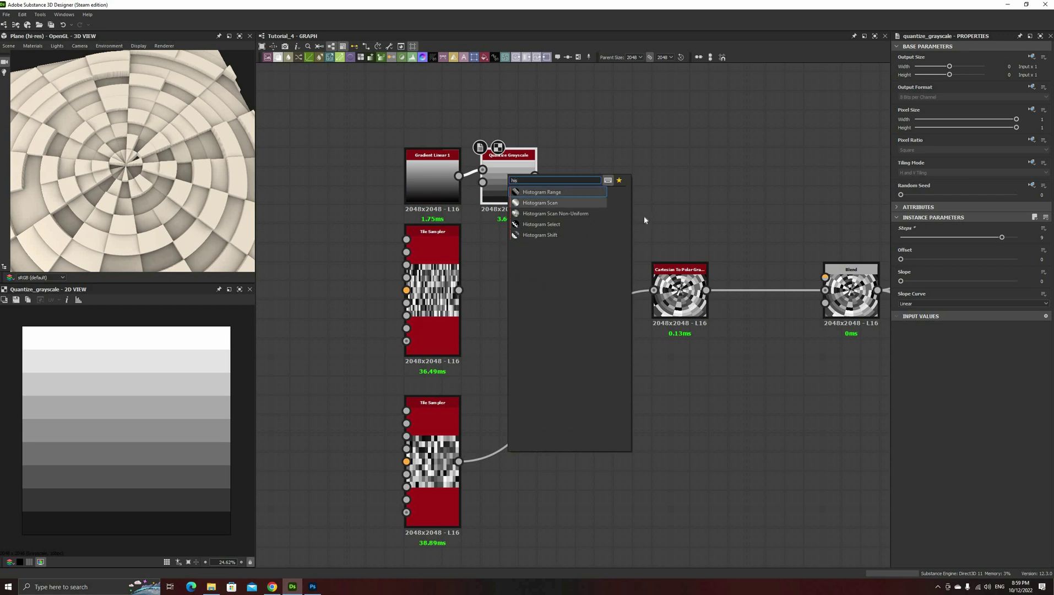
{"action": "key", "text": "Down"}
{"action": "key", "text": "Return"}
{"action": "left_click_drag", "start_coordinate": [594, 180], "coordinate": [576, 180]}
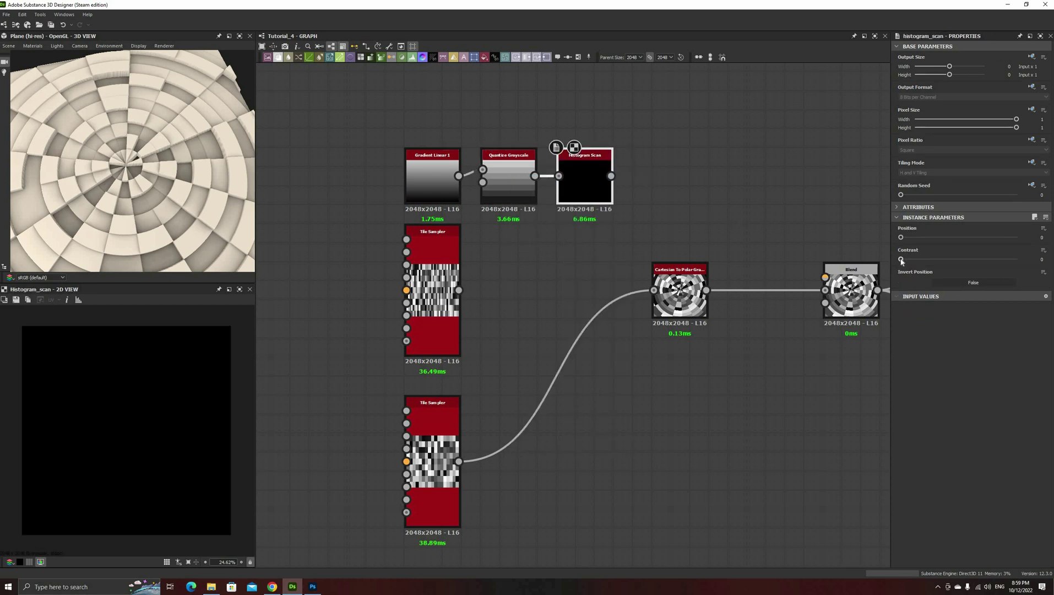
Set the Histogram Scan's Contrast to 1 and its Position to 0.34
{"action": "left_click_drag", "start_coordinate": [901, 258], "coordinate": [1017, 259]}
{"action": "left_click_drag", "start_coordinate": [943, 237], "coordinate": [986, 237]}
{"action": "left_click_drag", "start_coordinate": [899, 232], "coordinate": [940, 237]}
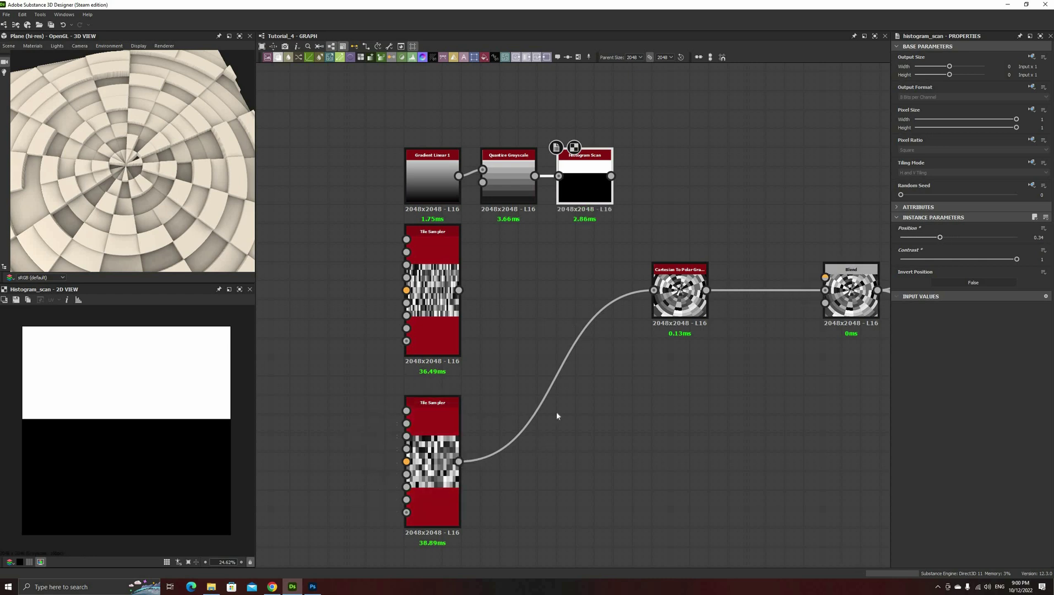
Insert a Blend node before Cartesian To Polar Grayscale, combining both Tile Samplers with the Histogram Scan output as the mask
{"action": "left_click", "coordinate": [573, 370]}
{"action": "key", "text": "space"}
{"action": "left_click", "coordinate": [563, 346]}
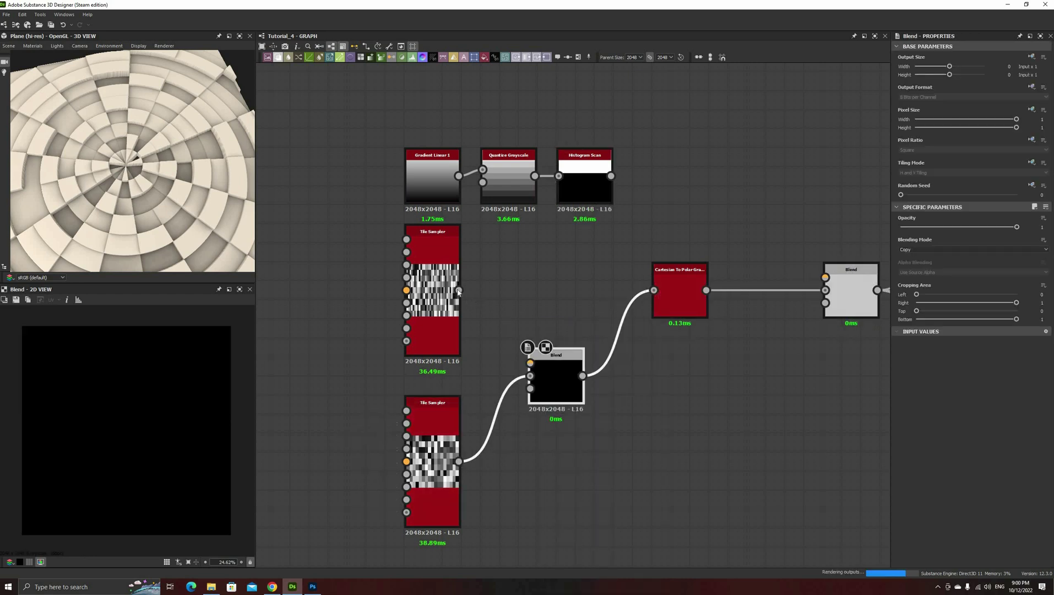
{"action": "left_click_drag", "start_coordinate": [477, 303], "coordinate": [610, 176]}
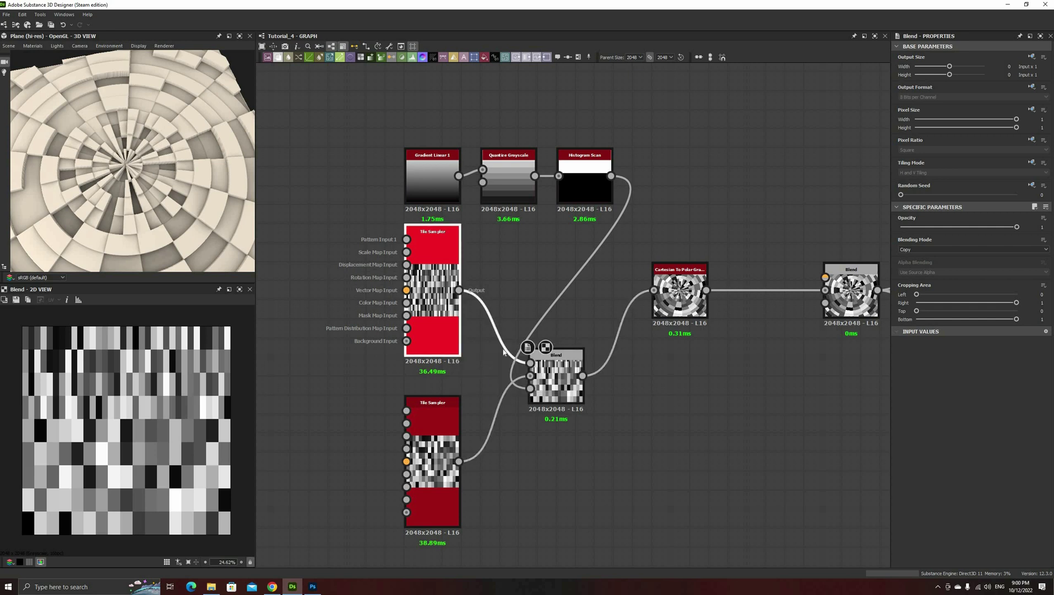
Set the X Amount to 21 on the upper Tile Sampler and 32 on the lower one
{"action": "left_click", "coordinate": [436, 301]}
{"action": "mouse_move", "coordinate": [936, 237]}
{"action": "left_mouse_down"}
{"action": "mouse_move", "coordinate": [972, 238]}
{"action": "mouse_move", "coordinate": [938, 239]}
{"action": "left_mouse_up"}
Move the tile pattern nodes away from the final Blend node and show the Cartesian To Polar Grayscale output in the 2D view
{"action": "left_click_drag", "start_coordinate": [738, 127], "coordinate": [385, 485]}
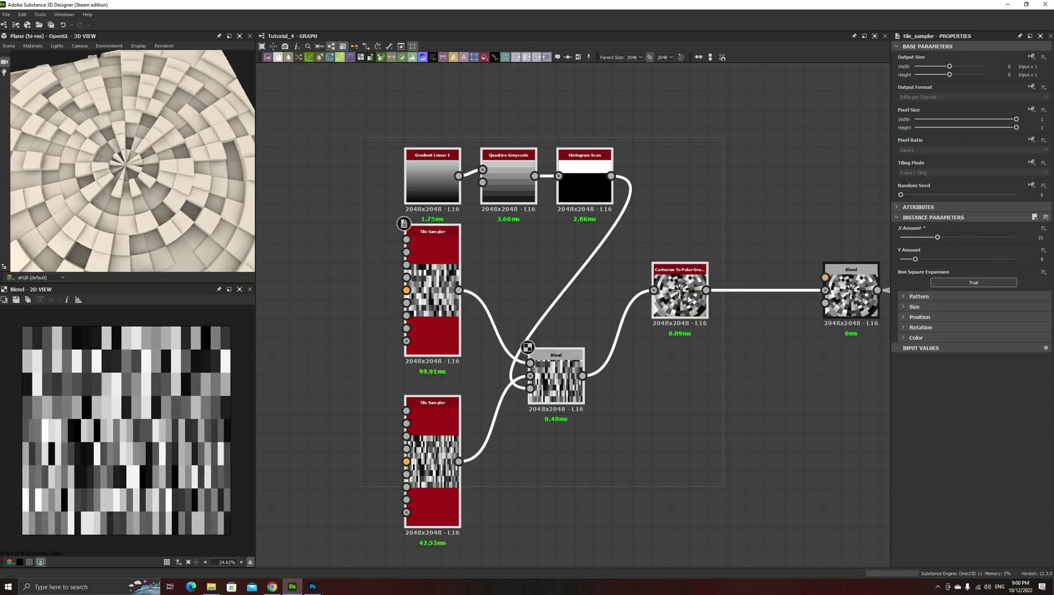
{"action": "left_click_drag", "start_coordinate": [697, 303], "coordinate": [563, 303]}
{"action": "double_click", "coordinate": [548, 294]}
{"action": "middle_click_drag", "start_coordinate": [567, 362], "coordinate": [498, 350]}
{"action": "scroll", "coordinate": [521, 322], "scroll_direction": "down", "scroll_amount": 2}
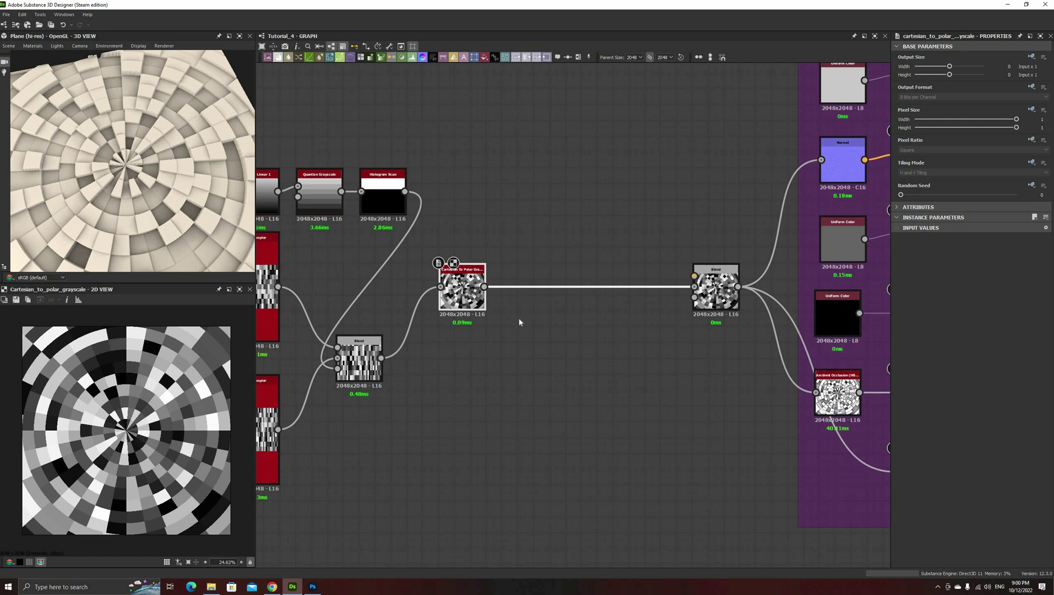
Insert an Edge Detect node between Cartesian To Polar Grayscale and the final Blend node, close to the polar node
{"action": "key", "text": "space"}
{"action": "type", "text": "edge"}
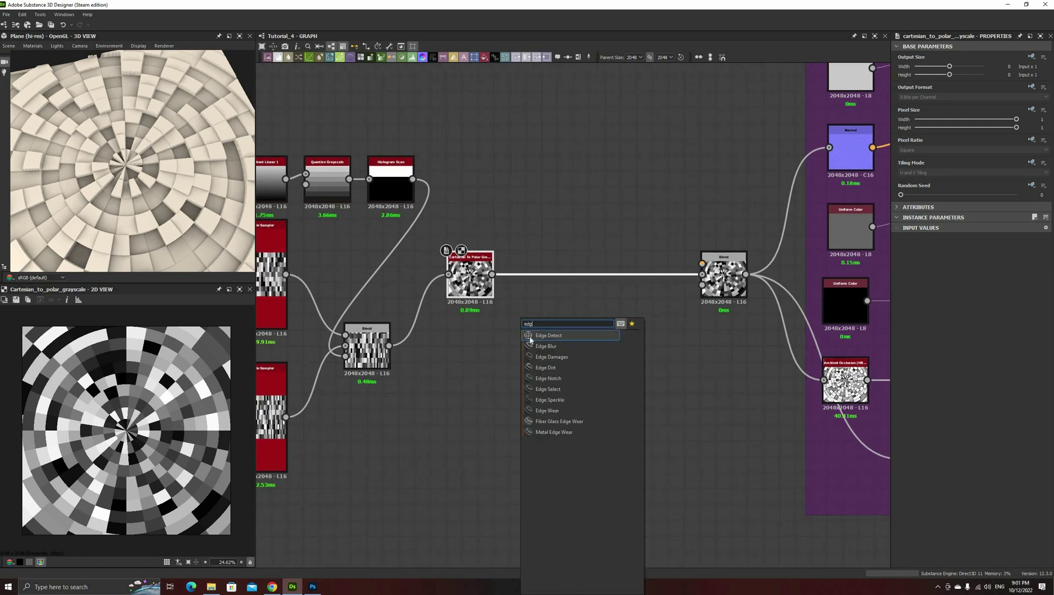
{"action": "left_click", "coordinate": [531, 337]}
{"action": "left_click_drag", "start_coordinate": [530, 288], "coordinate": [514, 287]}
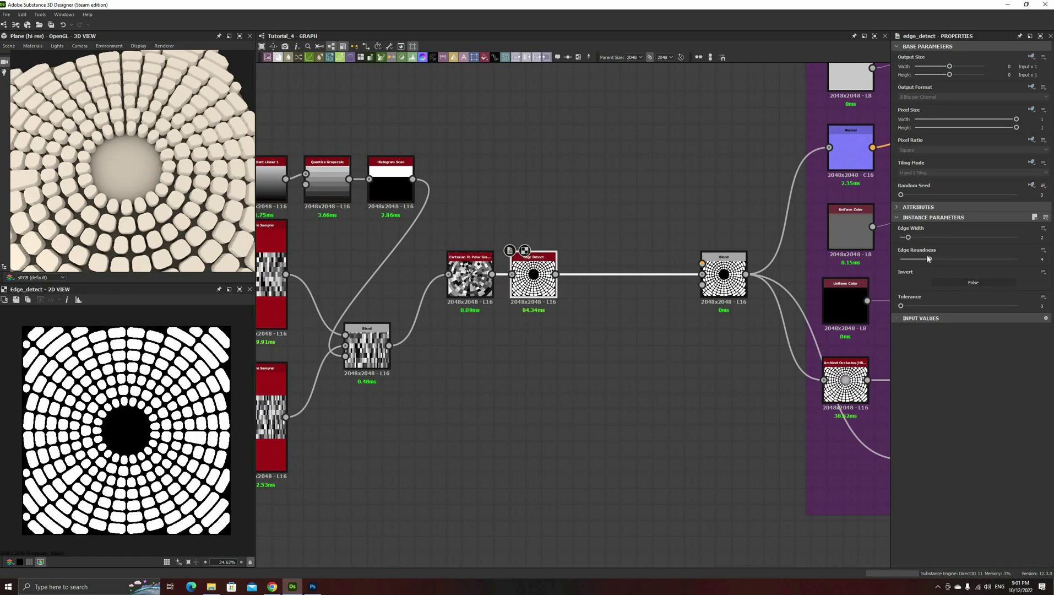
Set the Edge Detect's Edge Roundness to 0 and Edge Width to 1.5, and check the tiles in the 3D view
{"action": "left_click_drag", "start_coordinate": [929, 259], "coordinate": [642, 365]}
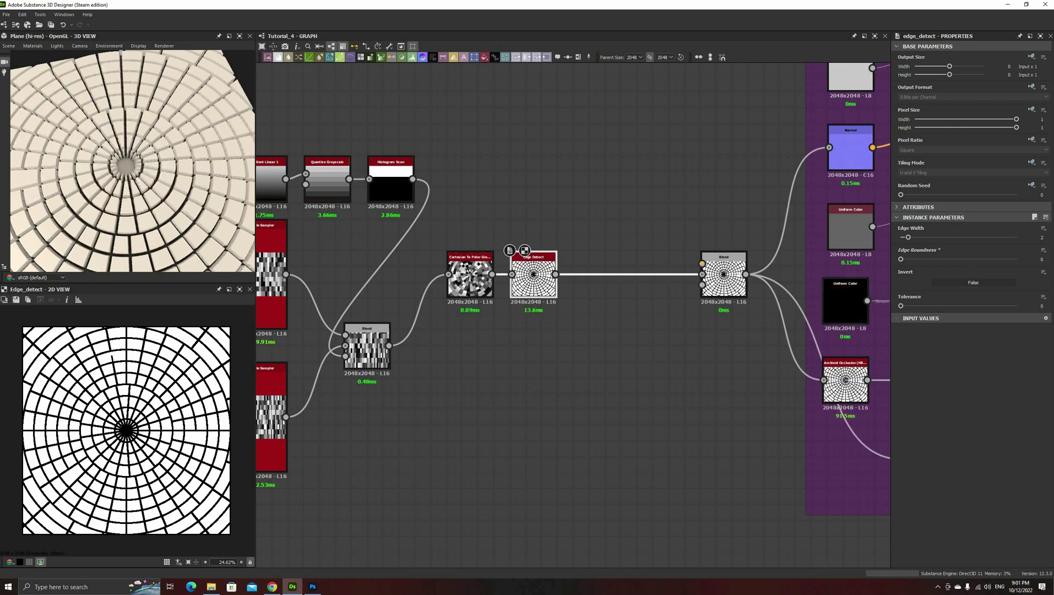
{"action": "scroll", "coordinate": [1035, 237], "scroll_direction": "down", "scroll_amount": 5}
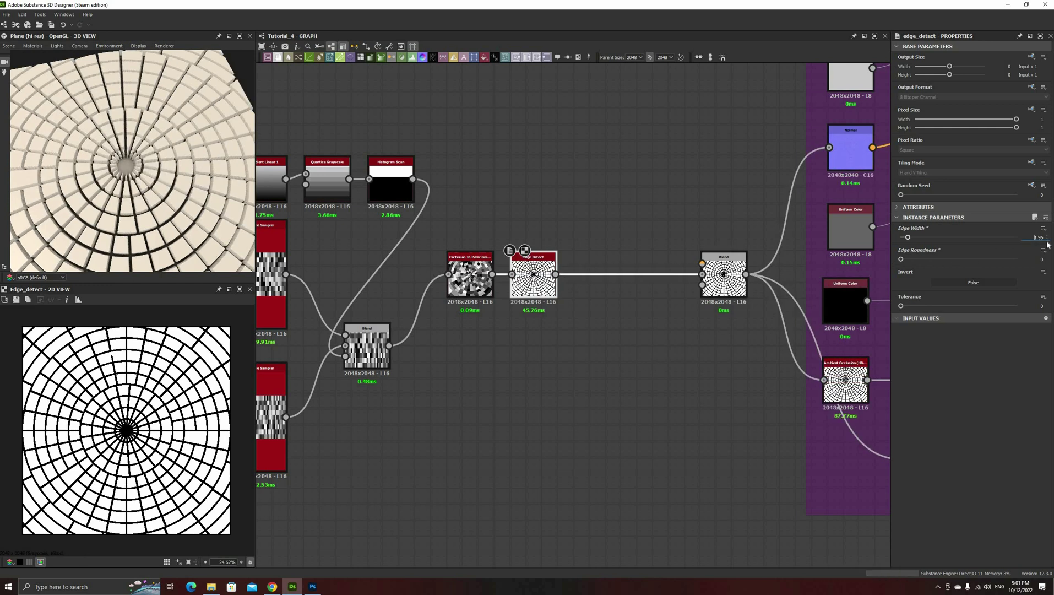
{"action": "key", "text": "Return"}
{"action": "left_click_drag", "start_coordinate": [150, 198], "coordinate": [182, 205]}
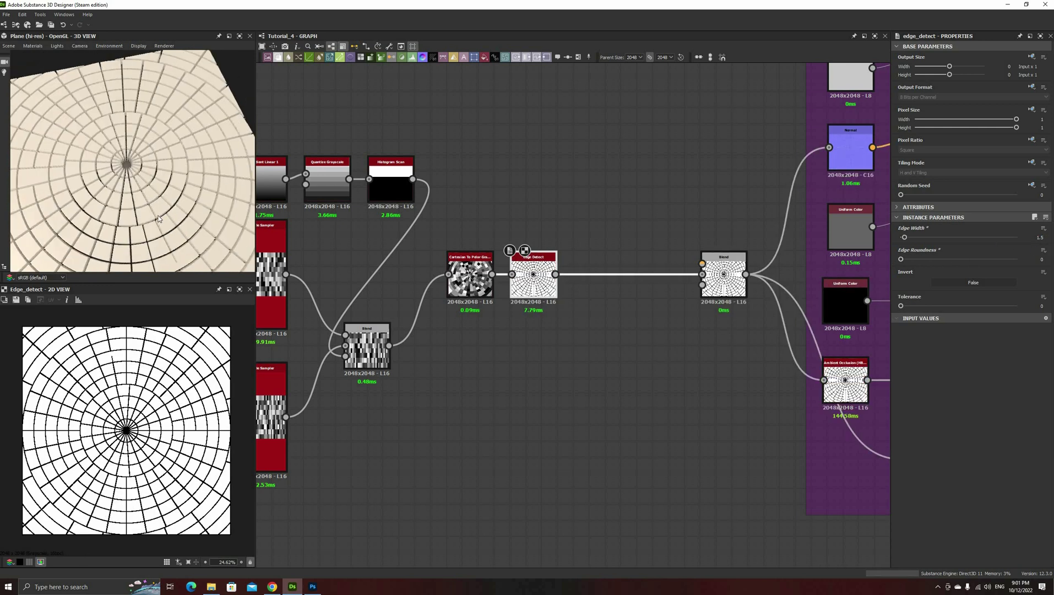
{"action": "right_click_drag", "start_coordinate": [182, 205], "coordinate": [428, 230]}
Set the upper Tile Sampler's Random Seed to 6 and its position Offset to 0.5
{"action": "middle_click_drag", "start_coordinate": [267, 295], "coordinate": [354, 266]}
{"action": "left_click", "coordinate": [355, 266]}
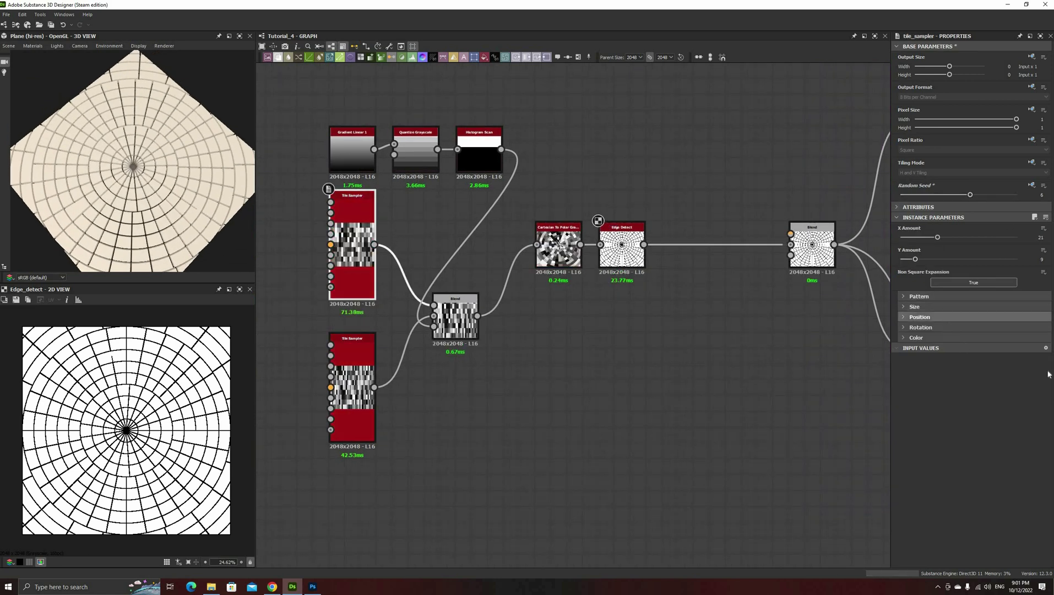
{"action": "left_click", "coordinate": [945, 318]}
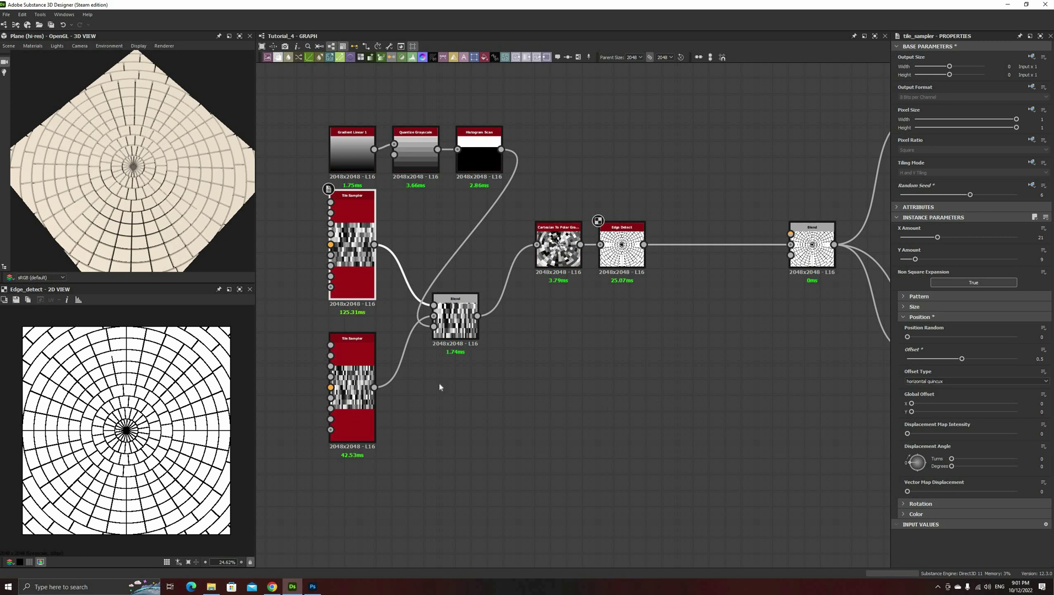
Set the lower Tile Sampler's position Offset to 0.5
{"action": "left_click", "coordinate": [353, 386]}
{"action": "type", "text": "0.5"}
{"action": "key", "text": "Return"}
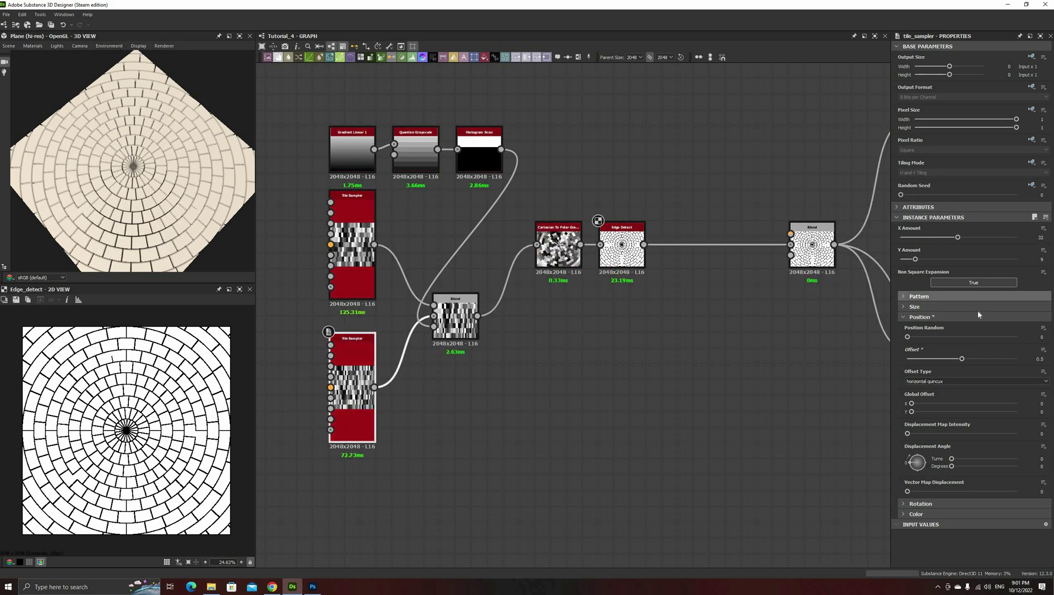
Inspect the tile edges in the 2D view, try a Random Seed of 9 on the upper Tile Sampler, and undo its seed changes
{"action": "scroll", "coordinate": [209, 439], "scroll_direction": "up", "scroll_amount": 1}
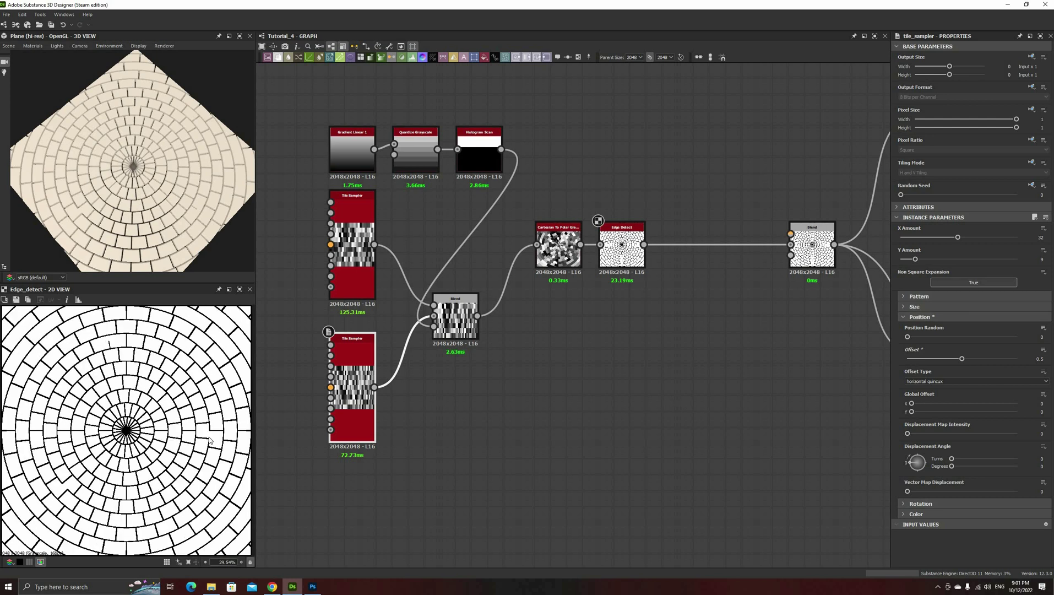
{"action": "scroll", "coordinate": [226, 438], "scroll_direction": "up", "scroll_amount": 4}
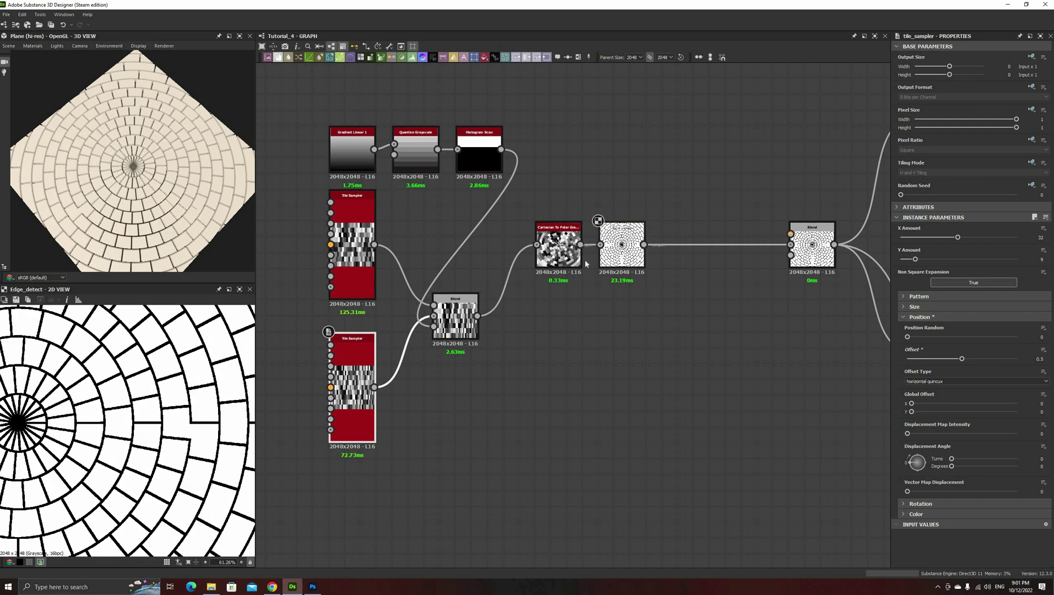
{"action": "scroll", "coordinate": [201, 430], "scroll_direction": "down", "scroll_amount": 3}
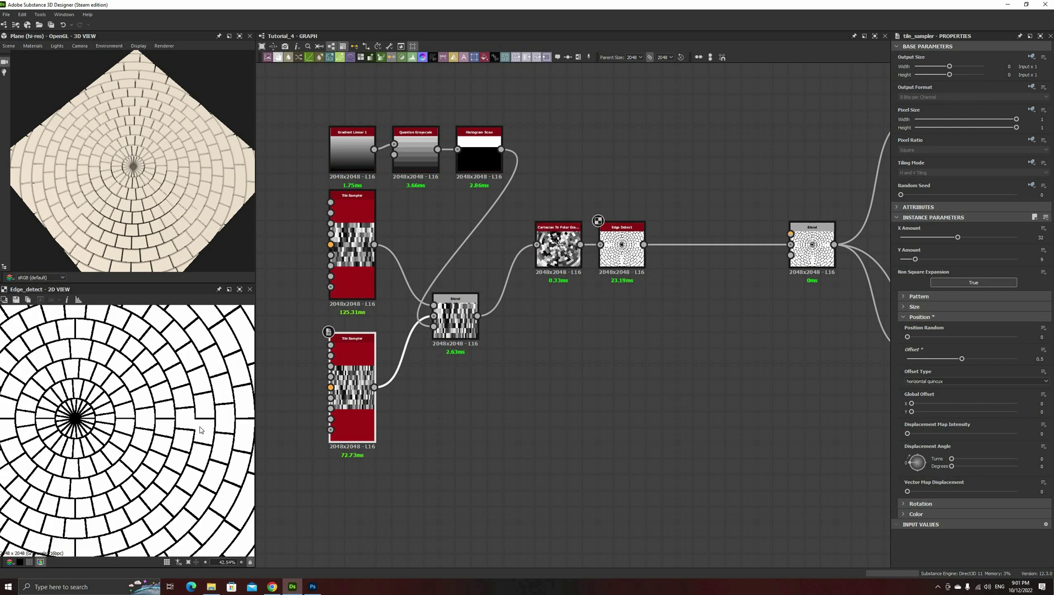
{"action": "scroll", "coordinate": [200, 429], "scroll_direction": "up", "scroll_amount": 3}
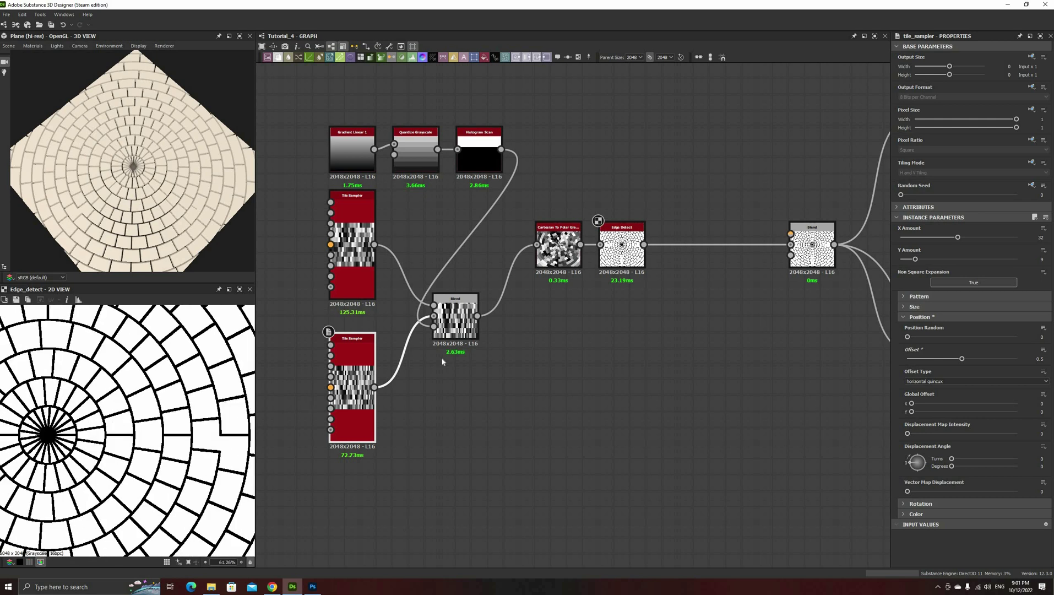
{"action": "left_click", "coordinate": [359, 249]}
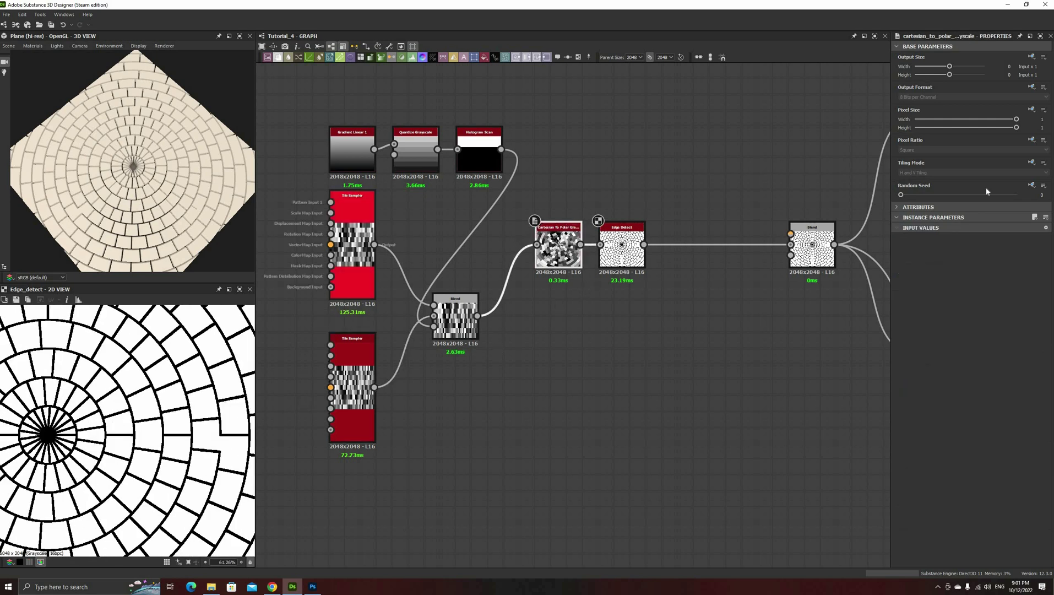
{"action": "left_click", "coordinate": [995, 194]}
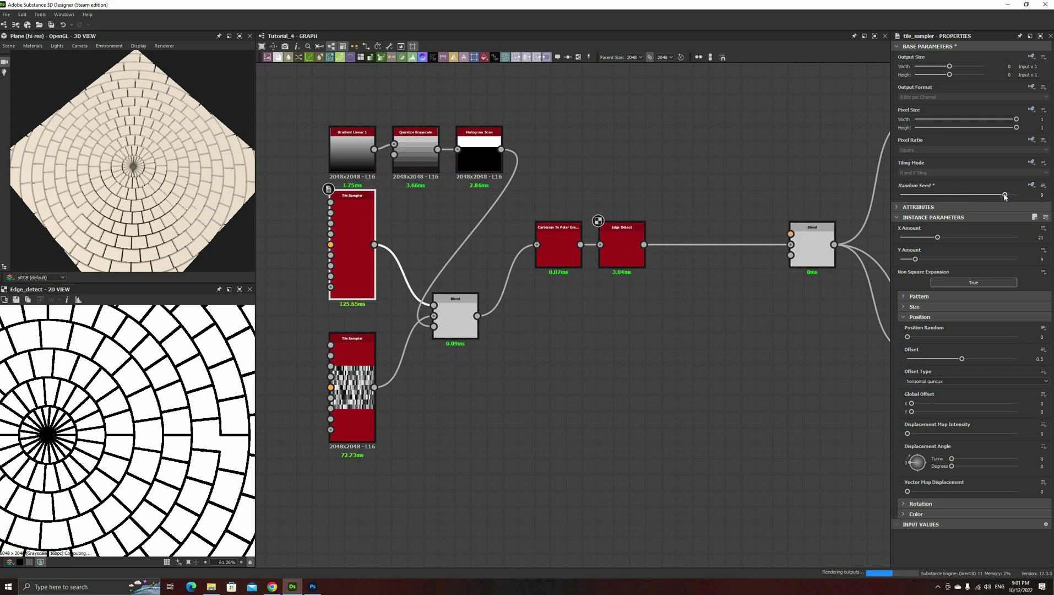
{"action": "left_click", "coordinate": [1002, 194]}
{"action": "key", "text": "ctrl+z"}
{"action": "key", "text": "ctrl+z"}
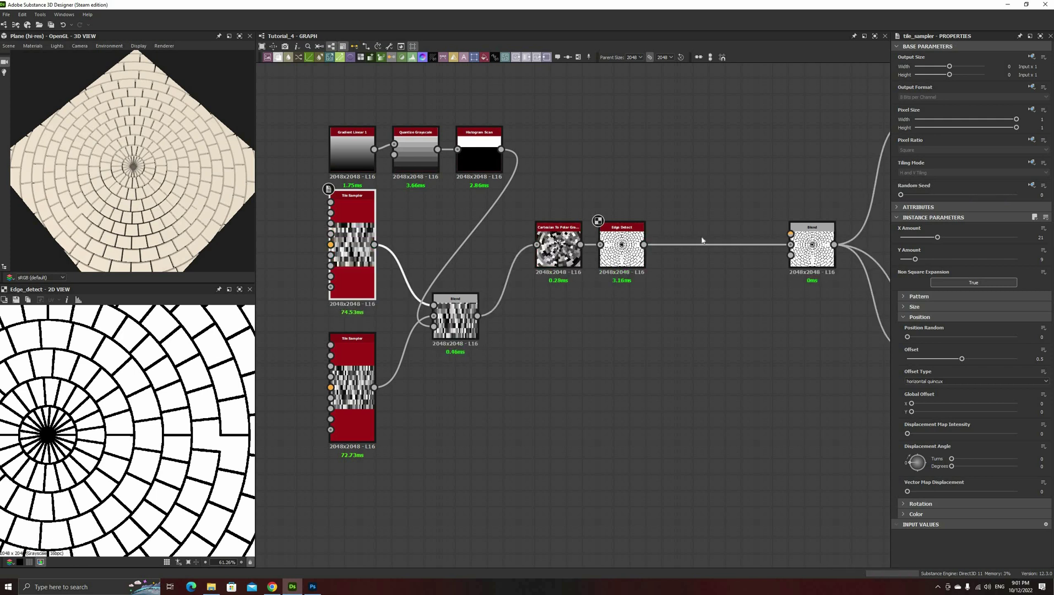
Set the lower Tile Sampler's Random Seed to 3 and check the edge pattern in the 2D view
{"action": "left_click", "coordinate": [629, 262]}
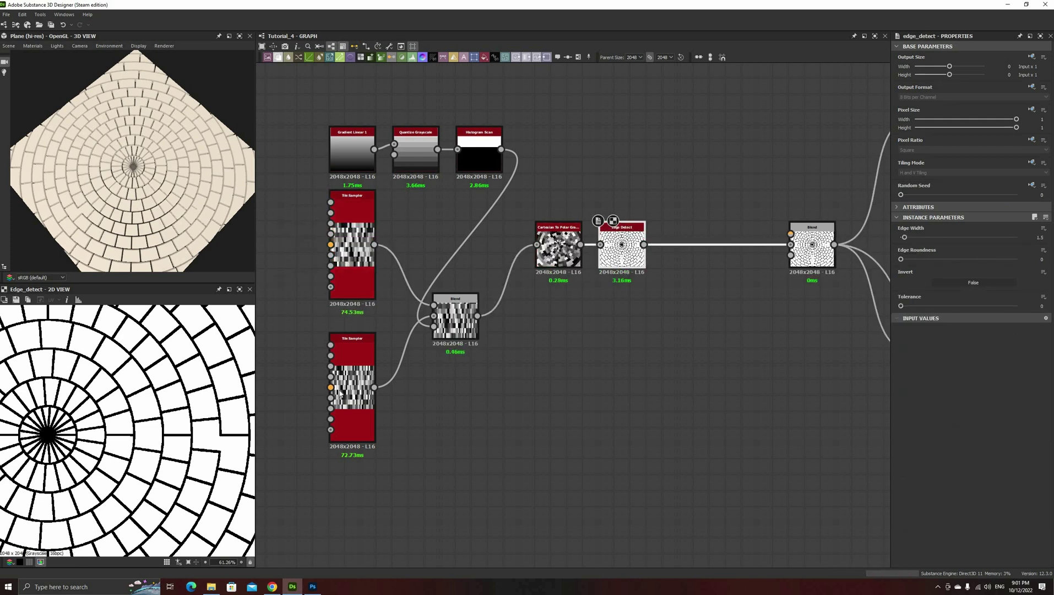
{"action": "left_click", "coordinate": [352, 380]}
{"action": "left_click_drag", "start_coordinate": [901, 194], "coordinate": [936, 195]}
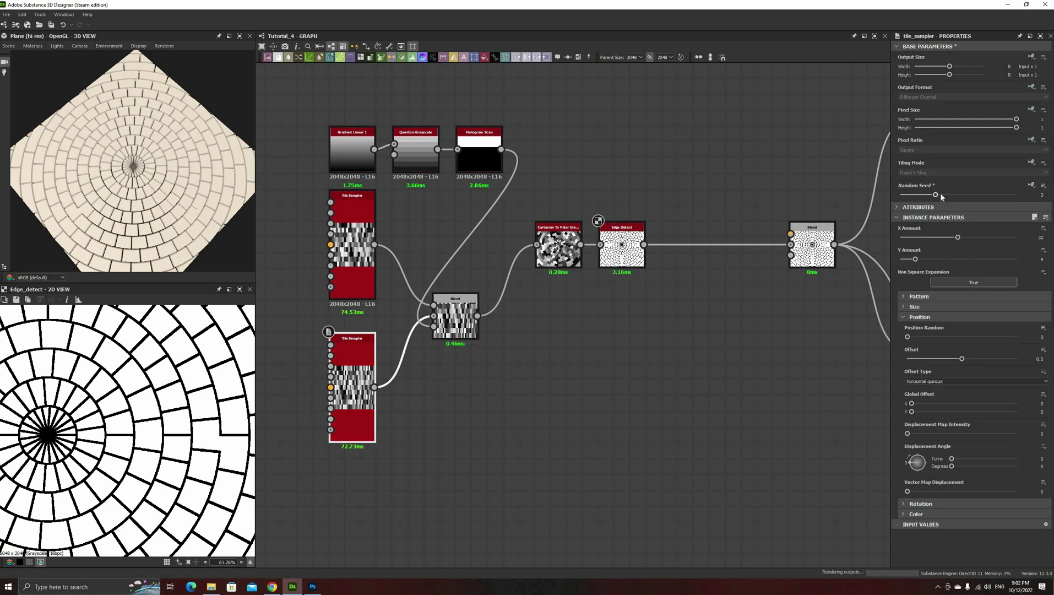
{"action": "scroll", "coordinate": [190, 417], "scroll_direction": "down", "scroll_amount": 5}
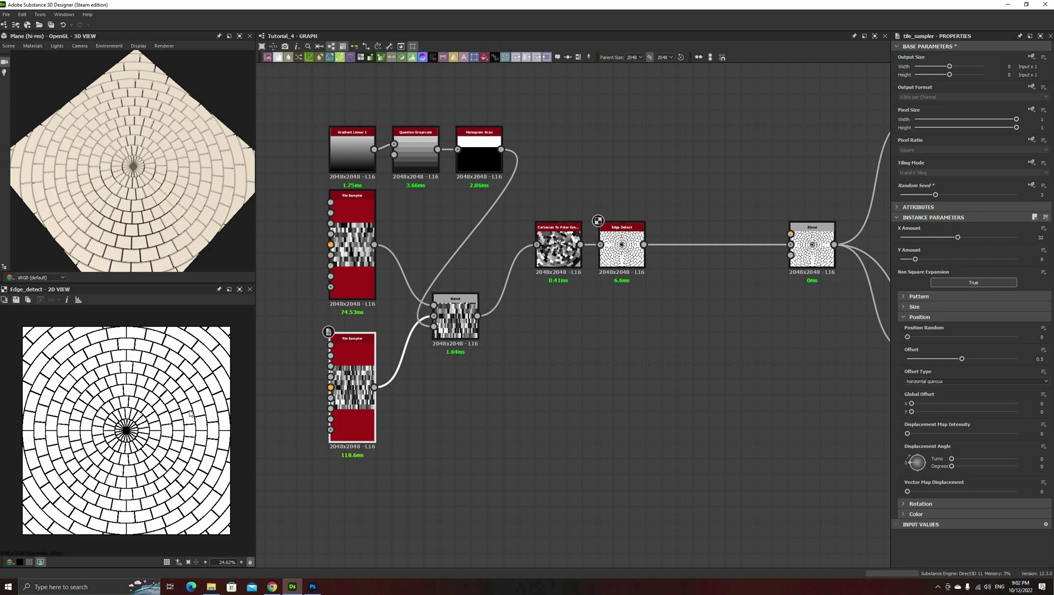
{"action": "scroll", "coordinate": [190, 413], "scroll_direction": "up", "scroll_amount": 1}
{"action": "left_click", "coordinate": [575, 335]}
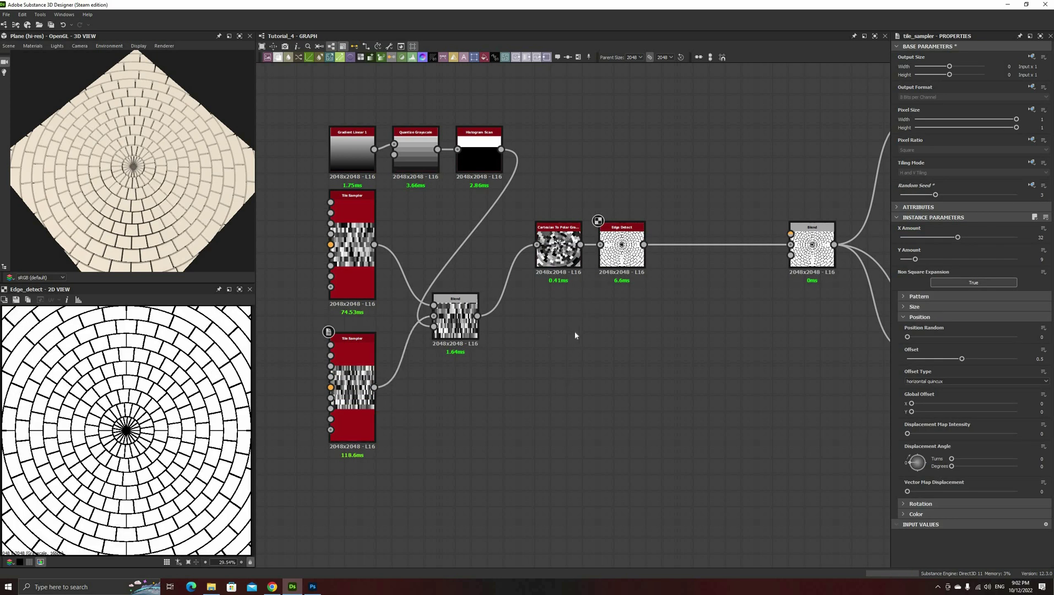
Add a Shape node with the Disc pattern and place it below the Cartesian To Polar node
{"action": "key", "text": "space"}
{"action": "type", "text": "sha"}
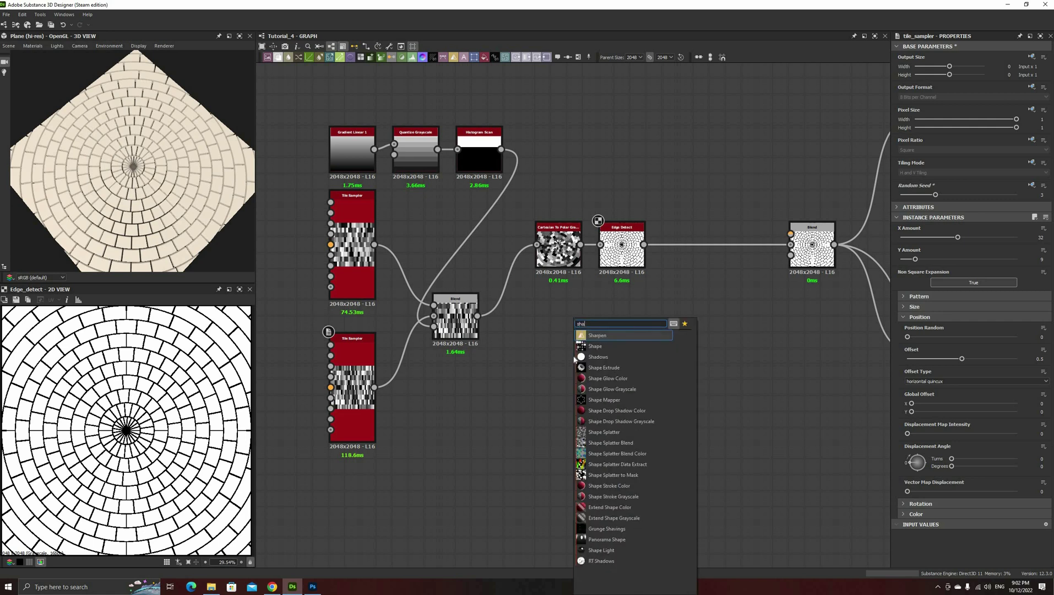
{"action": "left_click", "coordinate": [591, 346]}
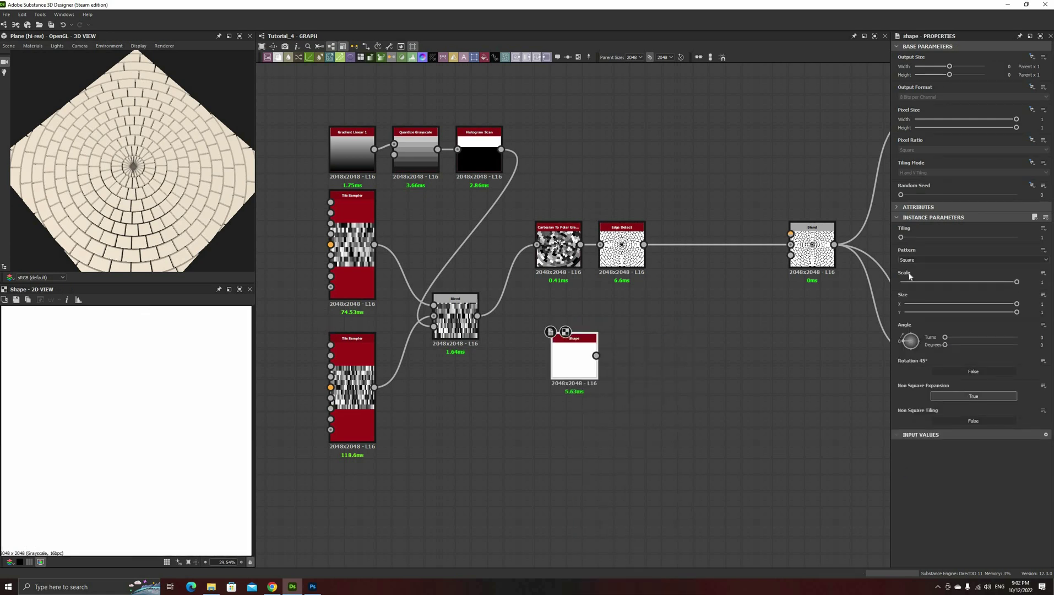
{"action": "key", "text": "Return"}
{"action": "left_click_drag", "start_coordinate": [574, 358], "coordinate": [558, 327]}
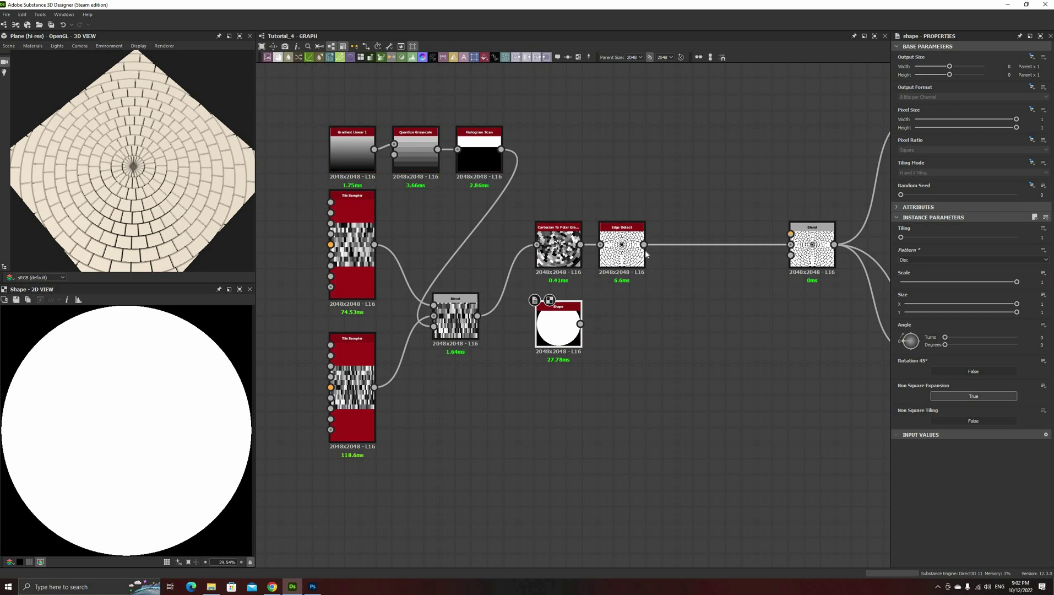
Insert a Blend after Edge Detect with the disc Shape as its opacity mask, and reduce the disc's Scale to about 0.22
{"action": "left_click_drag", "start_coordinate": [645, 247], "coordinate": [696, 255]}
{"action": "left_click", "coordinate": [707, 281]}
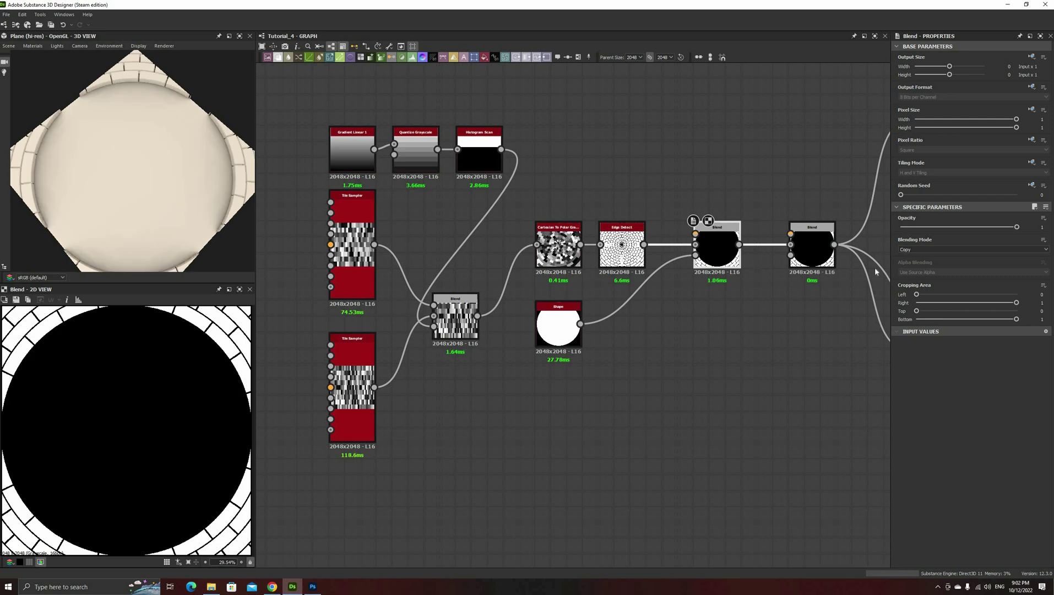
{"action": "mouse_move", "coordinate": [1015, 226]}
{"action": "left_mouse_down"}
{"action": "mouse_move", "coordinate": [959, 228]}
{"action": "mouse_move", "coordinate": [1019, 228]}
{"action": "left_mouse_up"}
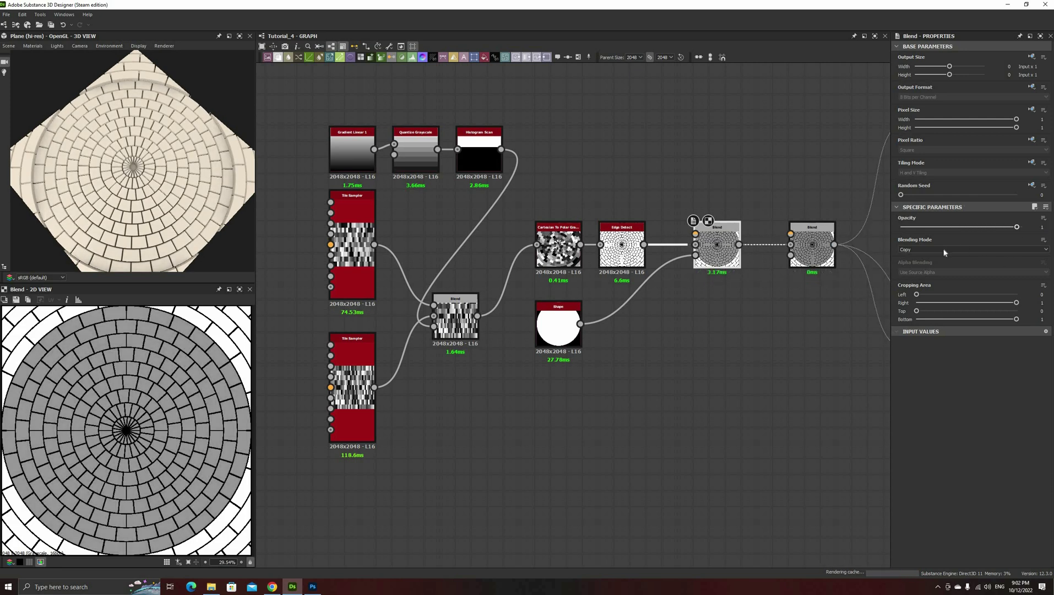
{"action": "left_click", "coordinate": [560, 338]}
{"action": "left_click_drag", "start_coordinate": [1017, 281], "coordinate": [925, 280]}
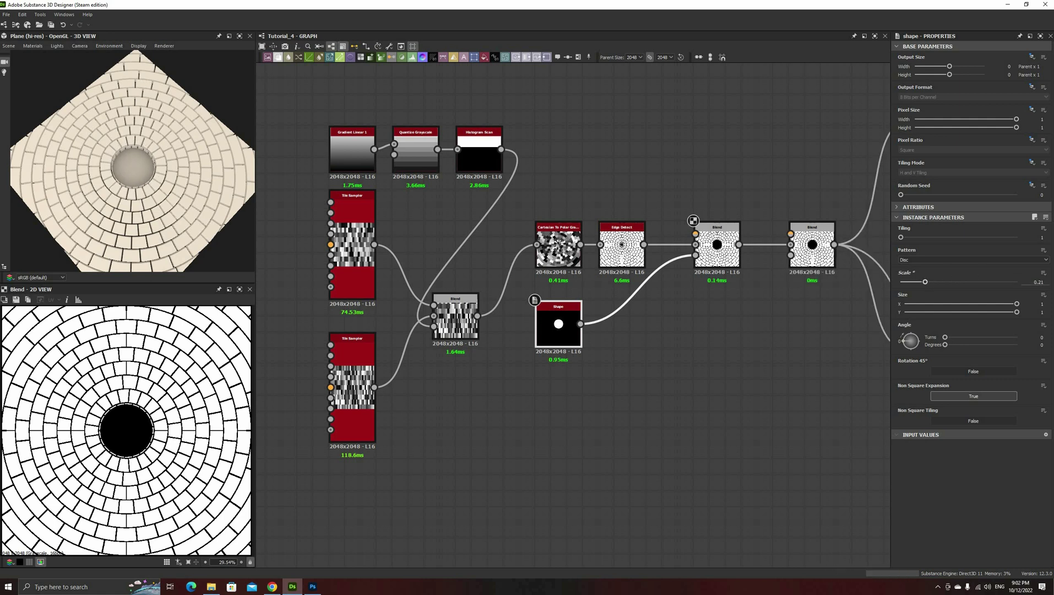
Paste a third Tile Sampler and place it below the other two
{"action": "key", "text": "ctrl+v"}
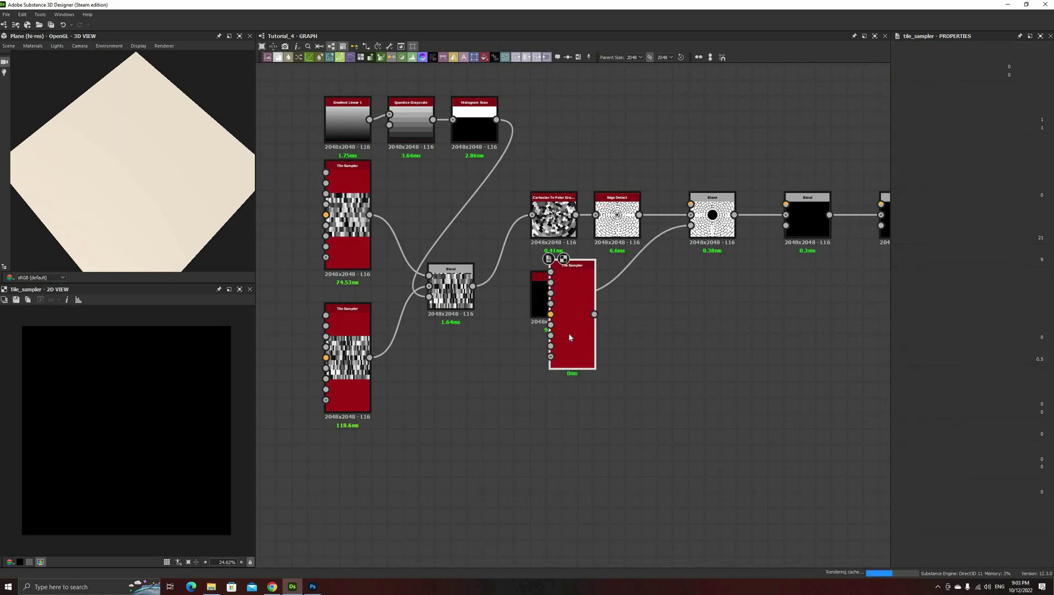
{"action": "left_click_drag", "start_coordinate": [568, 332], "coordinate": [417, 476]}
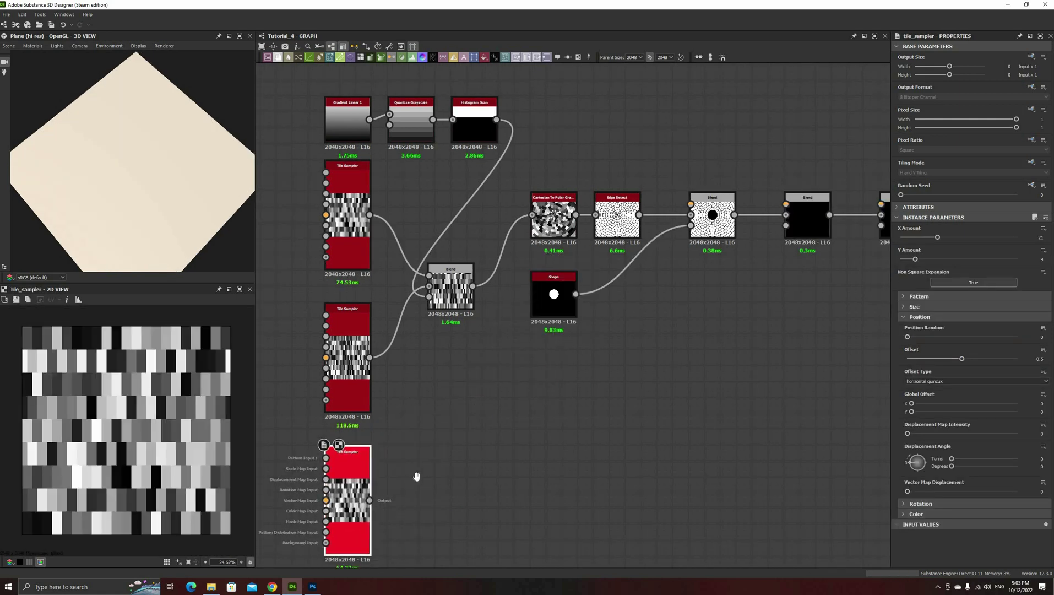
{"action": "middle_click_drag", "start_coordinate": [512, 343], "coordinate": [477, 331]}
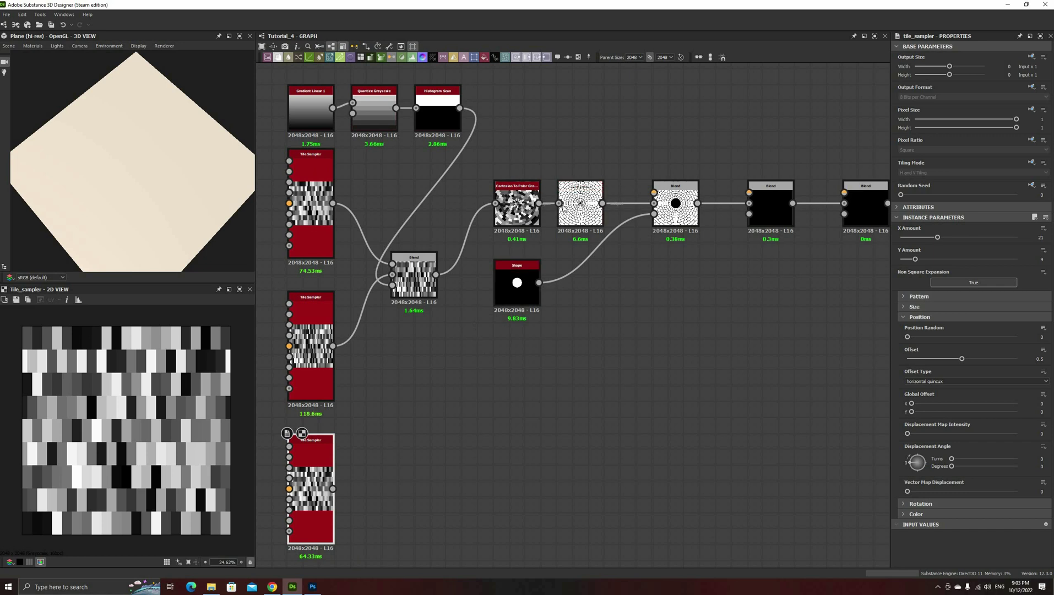
Duplicate the Edge Detect, feed it from the third Tile Sampler and connect it to the second Blend's foreground input
{"action": "left_click", "coordinate": [584, 217]}
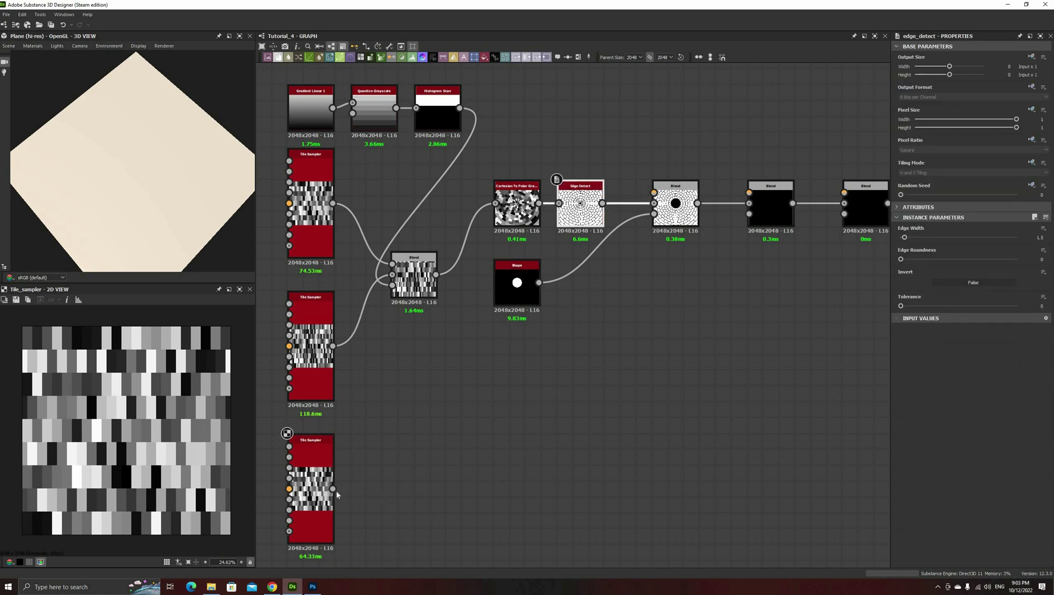
{"action": "key", "text": "ctrl+d"}
{"action": "left_click_drag", "start_coordinate": [333, 488], "coordinate": [550, 314]}
{"action": "left_click_drag", "start_coordinate": [572, 320], "coordinate": [749, 193]}
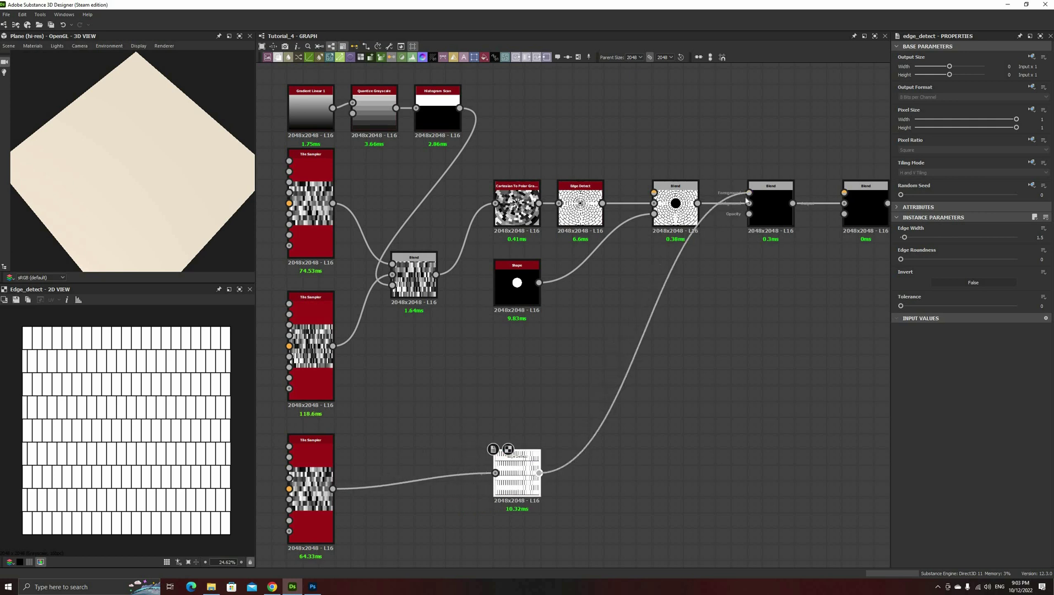
Duplicate the disc Shape, connect the copy to the second Blend's opacity input and show that Blend in the 2D view
{"action": "left_click", "coordinate": [529, 286]}
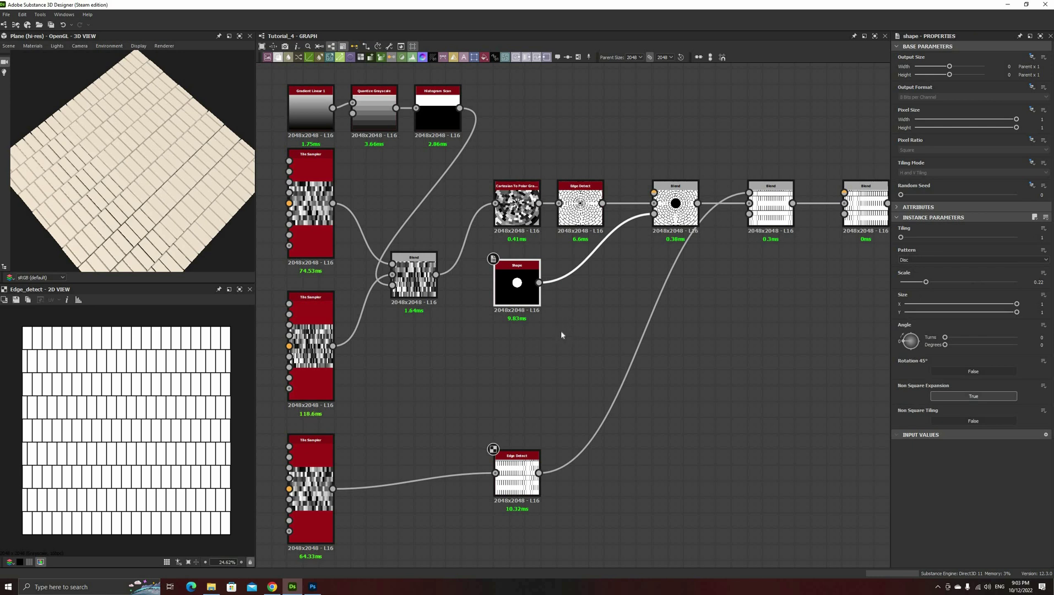
{"action": "key", "text": "ctrl+d"}
{"action": "left_click_drag", "start_coordinate": [576, 319], "coordinate": [749, 214]}
{"action": "double_click", "coordinate": [765, 208]}
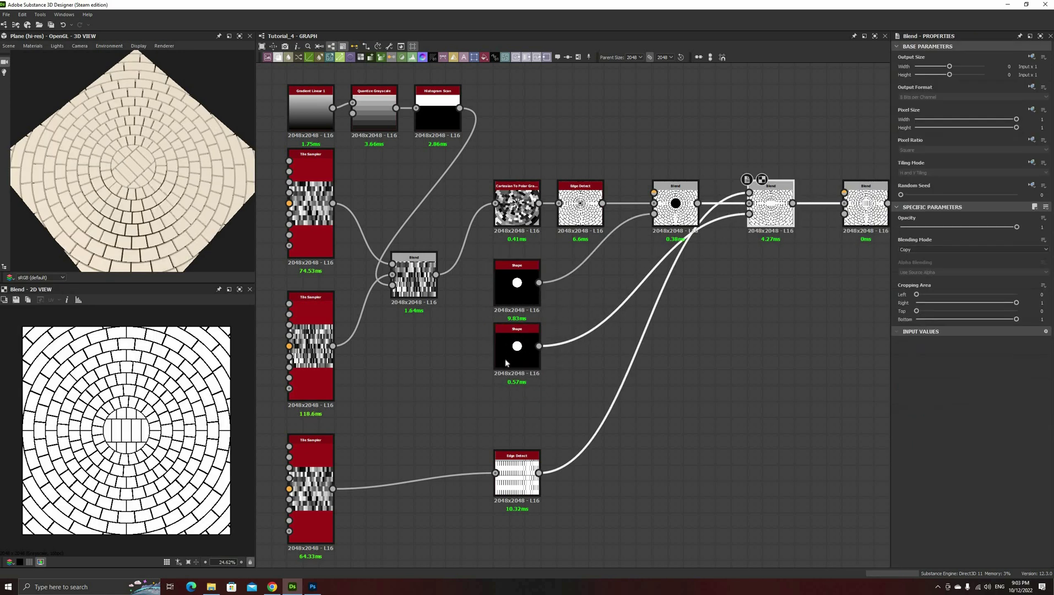
Try a Scale of 0.62 on the second disc, swap the second Blend's foreground and background inputs, and enlarge the disc's Scale to about 0.99
{"action": "left_click", "coordinate": [536, 357]}
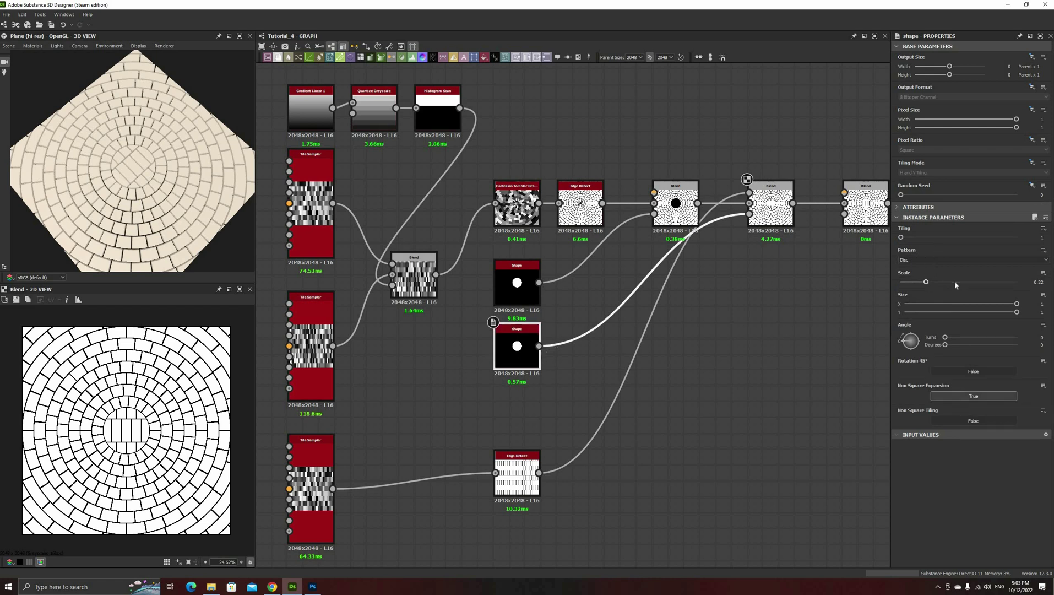
{"action": "left_click_drag", "start_coordinate": [955, 284], "coordinate": [974, 284]}
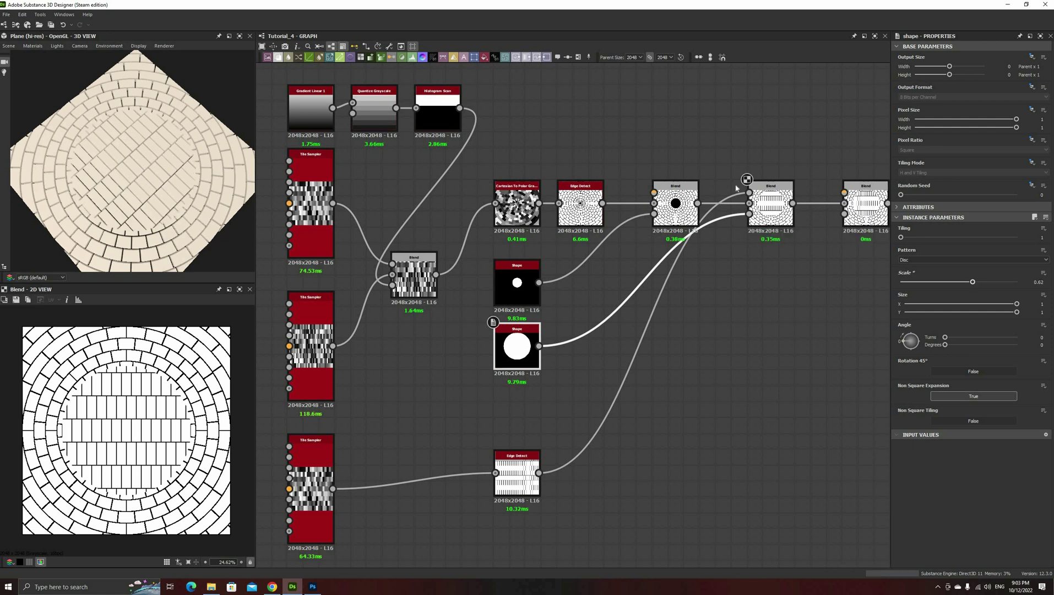
{"action": "left_click_drag", "start_coordinate": [734, 210], "coordinate": [749, 203]}
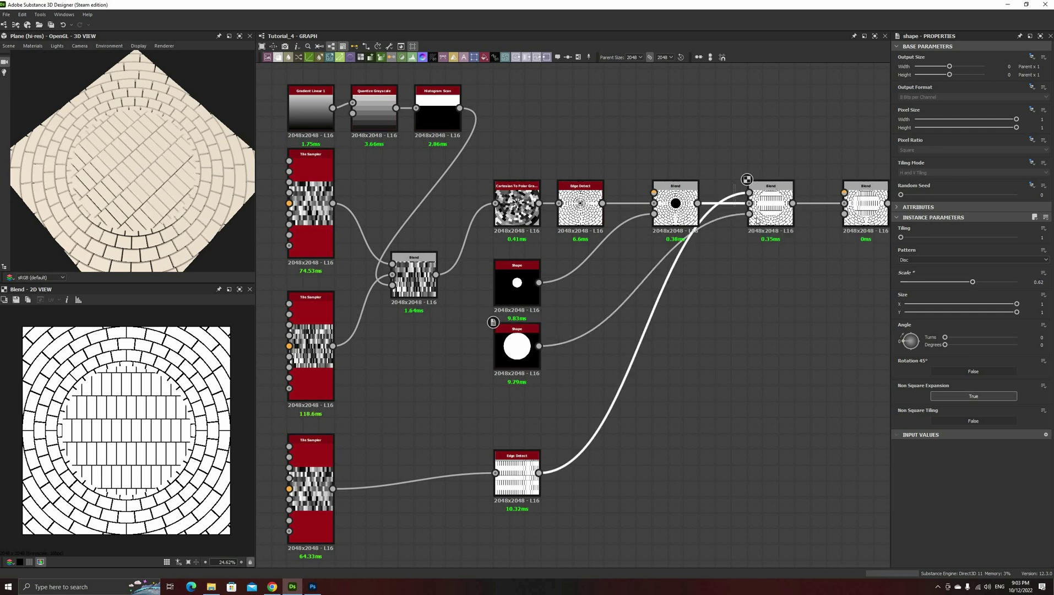
{"action": "left_click", "coordinate": [516, 353]}
{"action": "left_click_drag", "start_coordinate": [973, 282], "coordinate": [1019, 284]}
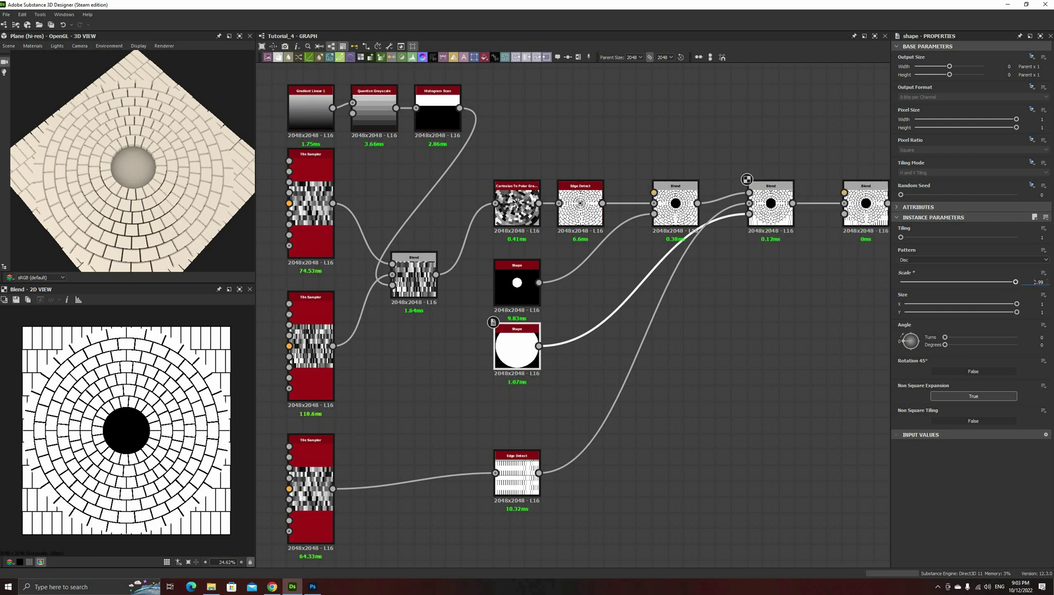
Set the third Tile Sampler's X Amount to 12 and Y Amount to 20, and view the tiles at an angle in 3D
{"action": "left_click", "coordinate": [310, 451]}
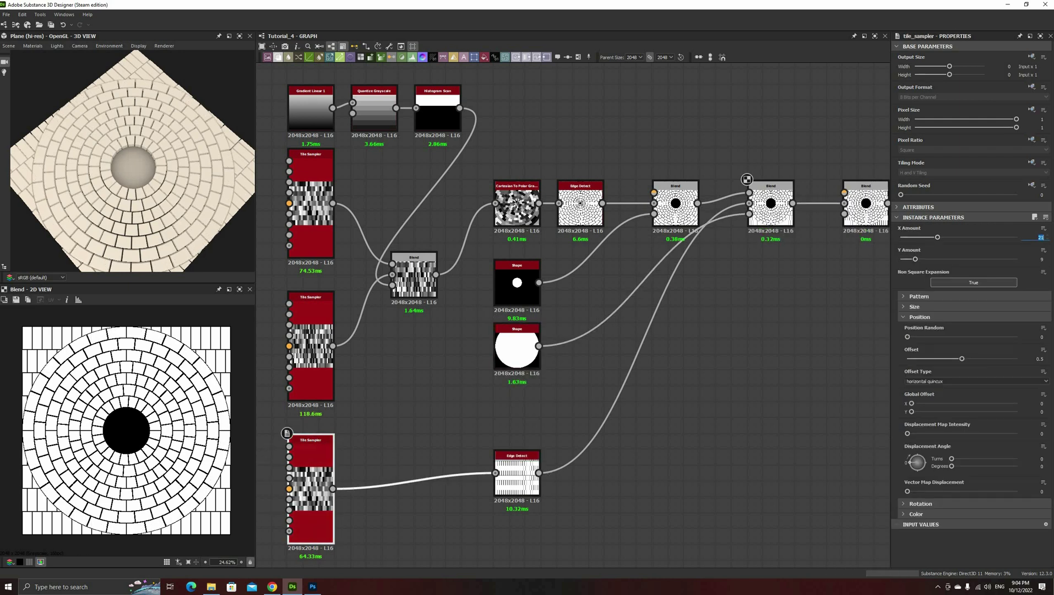
{"action": "type", "text": "9"}
{"action": "key", "text": "Return"}
{"action": "left_click_drag", "start_coordinate": [915, 259], "coordinate": [921, 238]}
{"action": "left_click", "coordinate": [934, 260]}
{"action": "left_click_drag", "start_coordinate": [138, 212], "coordinate": [164, 205]}
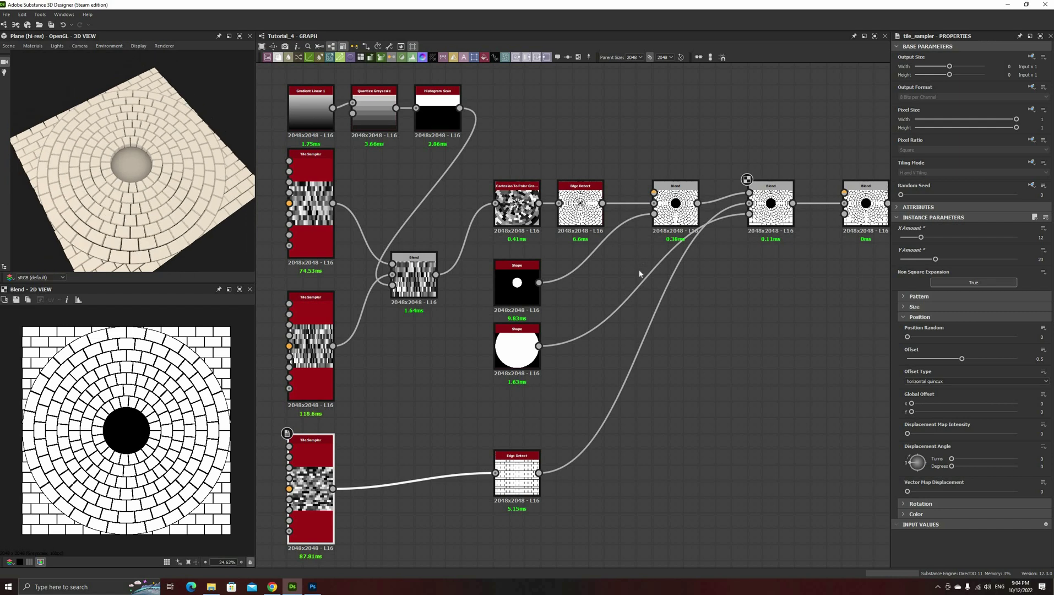
Try to create a new graph named Base_pattern from the selected pattern nodes
{"action": "scroll", "coordinate": [646, 275], "scroll_direction": "down", "scroll_amount": 2}
{"action": "scroll", "coordinate": [729, 395], "scroll_direction": "down", "scroll_amount": 1}
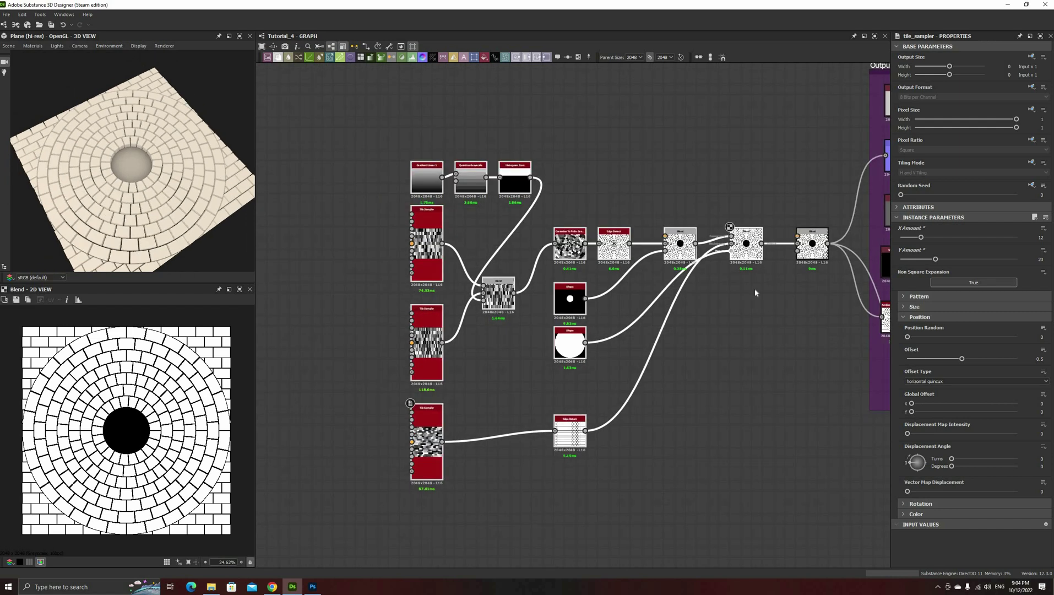
{"action": "right_click", "coordinate": [741, 239]}
{"action": "left_click", "coordinate": [766, 329]}
{"action": "type", "text": "Base_pa"}
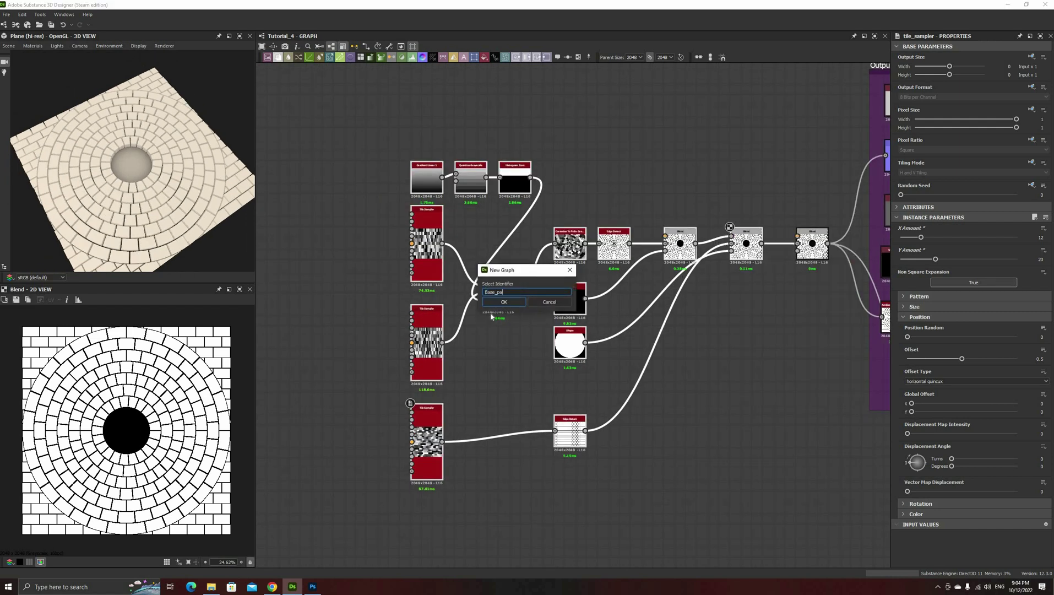
{"action": "type", "text": "ttern"}
{"action": "key", "text": "Return"}
Add a frame titled "Base pattern" around the pattern nodes and move it farther away from the Outputs frame
{"action": "scroll", "coordinate": [418, 145], "scroll_direction": "down", "scroll_amount": 1}
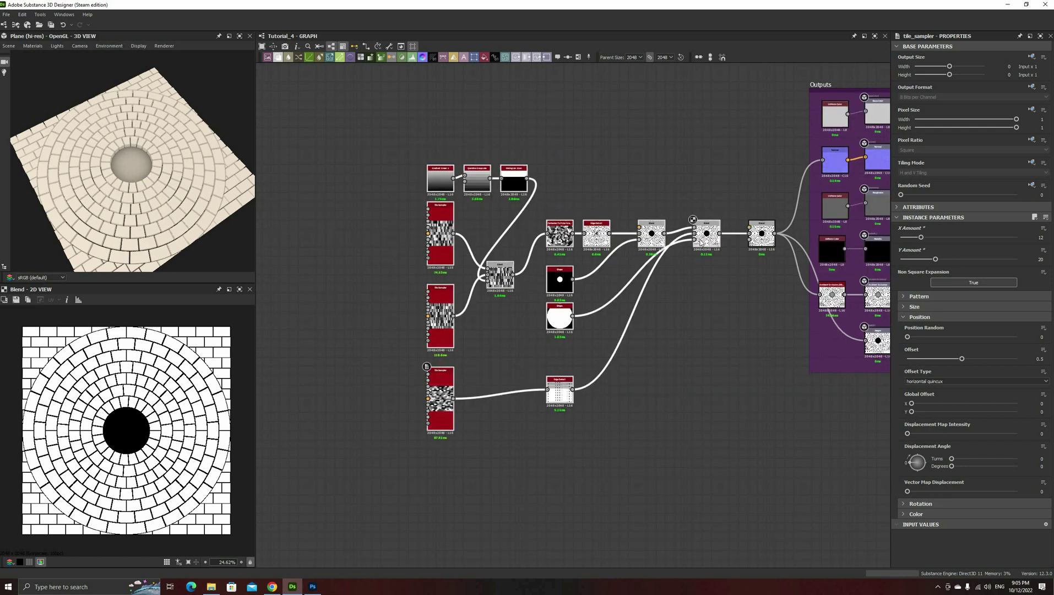
{"action": "right_click", "coordinate": [699, 240]}
{"action": "left_click", "coordinate": [719, 285]}
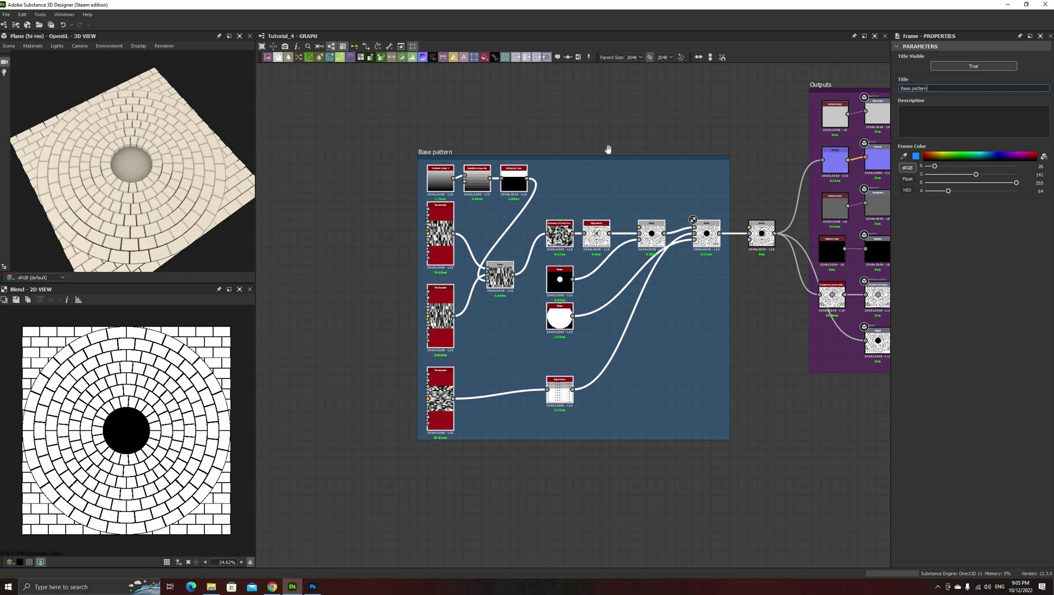
{"action": "left_click_drag", "start_coordinate": [474, 161], "coordinate": [307, 160]}
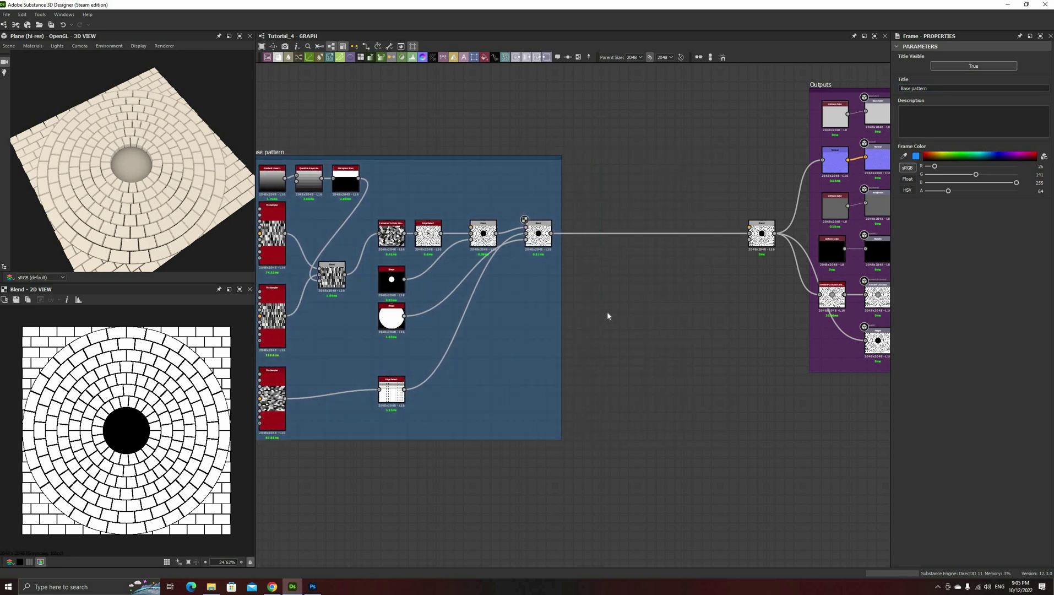
Insert a Bevel node after the Base pattern frame's final Blend and set its Distance to 0.01
{"action": "scroll", "coordinate": [607, 312], "scroll_direction": "up", "scroll_amount": 3}
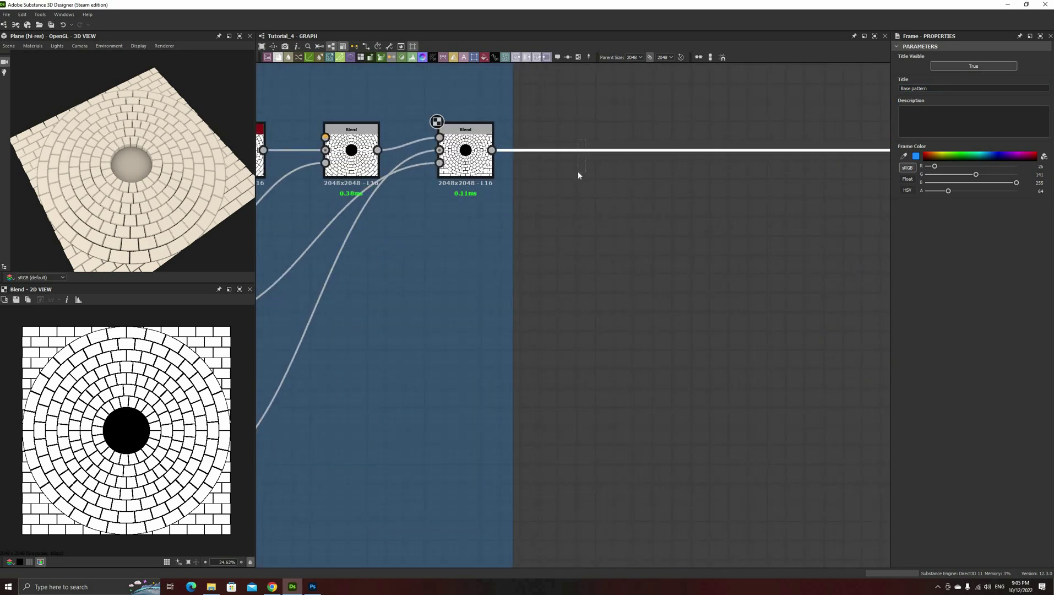
{"action": "key", "text": "space"}
{"action": "type", "text": "be"}
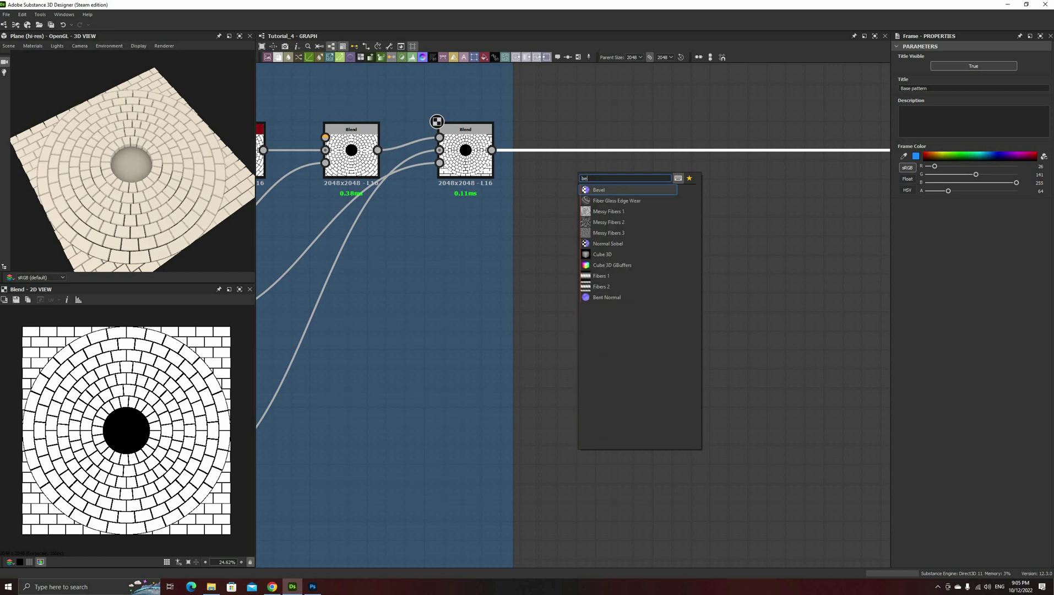
{"action": "left_click", "coordinate": [597, 191]}
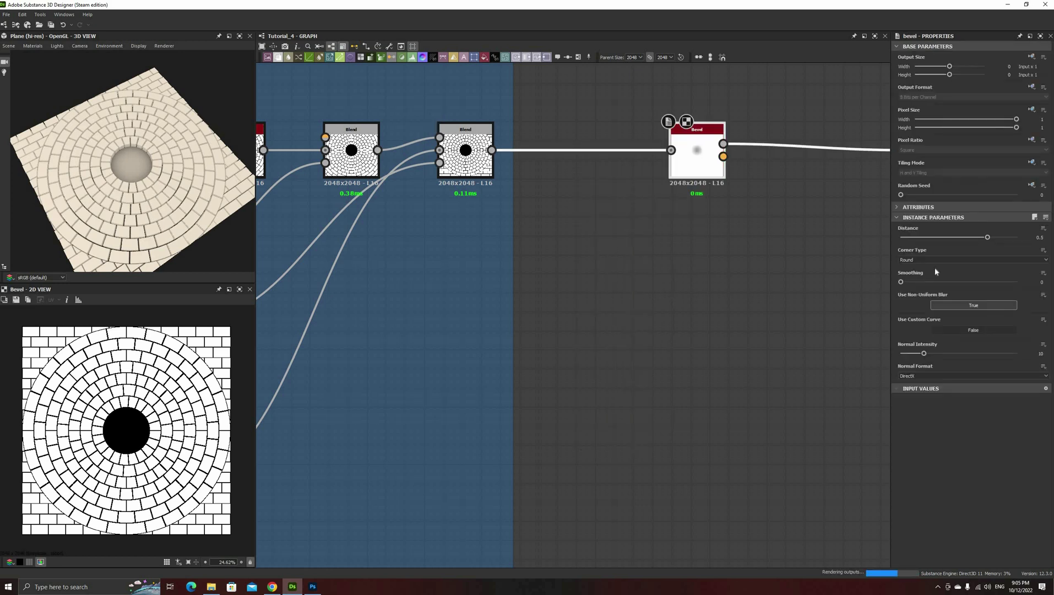
{"action": "left_click", "coordinate": [959, 237]}
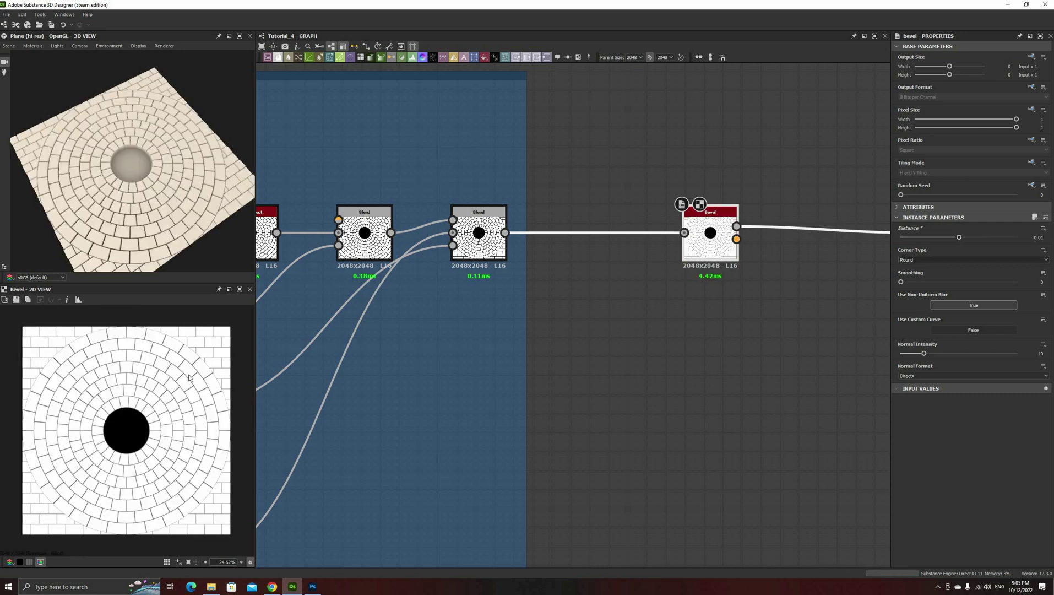
Check the beveled tile edges up close in the 2D and 3D views, and set the Bevel's Distance to 0.02
{"action": "scroll", "coordinate": [192, 380], "scroll_direction": "up", "scroll_amount": 4}
{"action": "scroll", "coordinate": [182, 212], "scroll_direction": "up", "scroll_amount": 6}
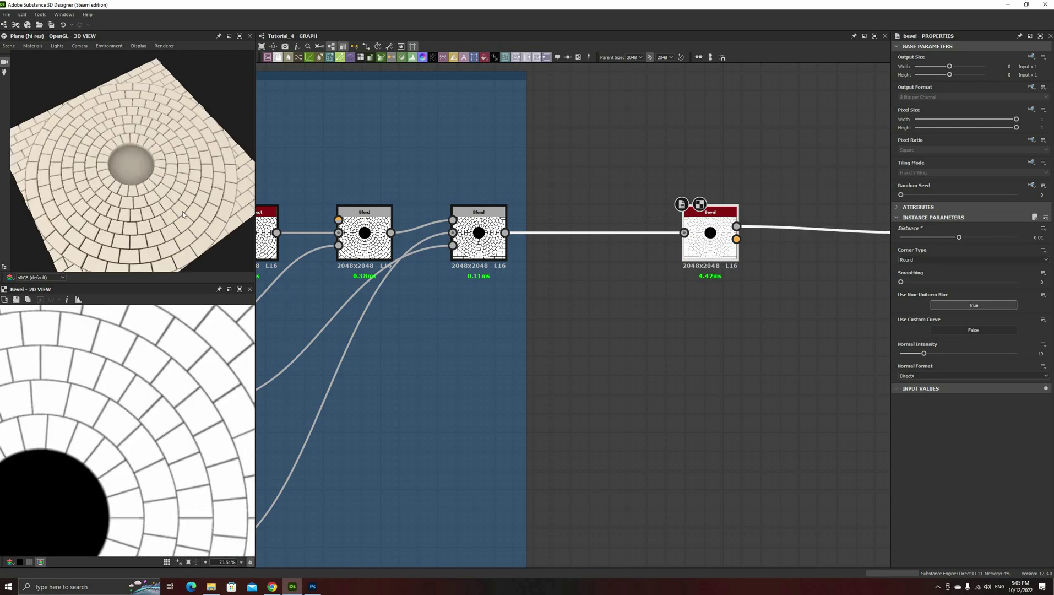
{"action": "left_click_drag", "start_coordinate": [189, 151], "coordinate": [259, 97]}
{"action": "scroll", "coordinate": [189, 141], "scroll_direction": "up", "scroll_amount": 3}
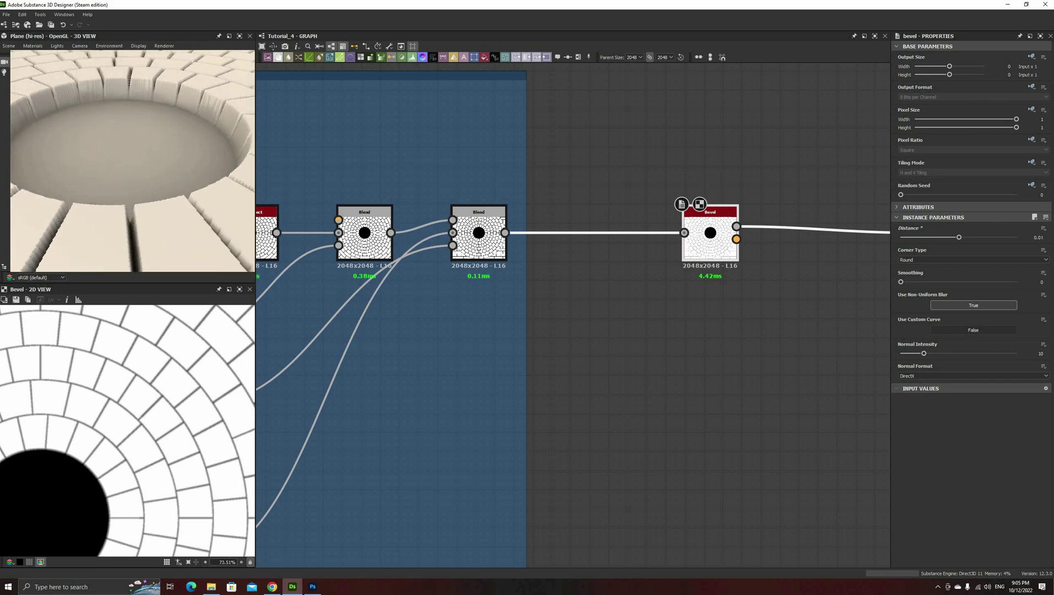
{"action": "key", "text": "Down"}
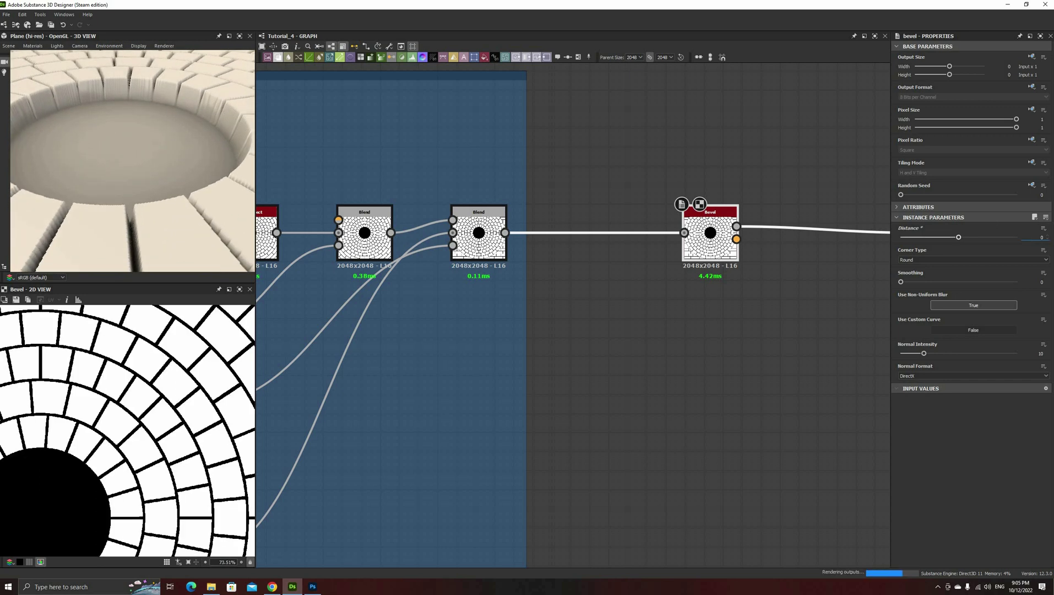
{"action": "key", "text": "Up"}
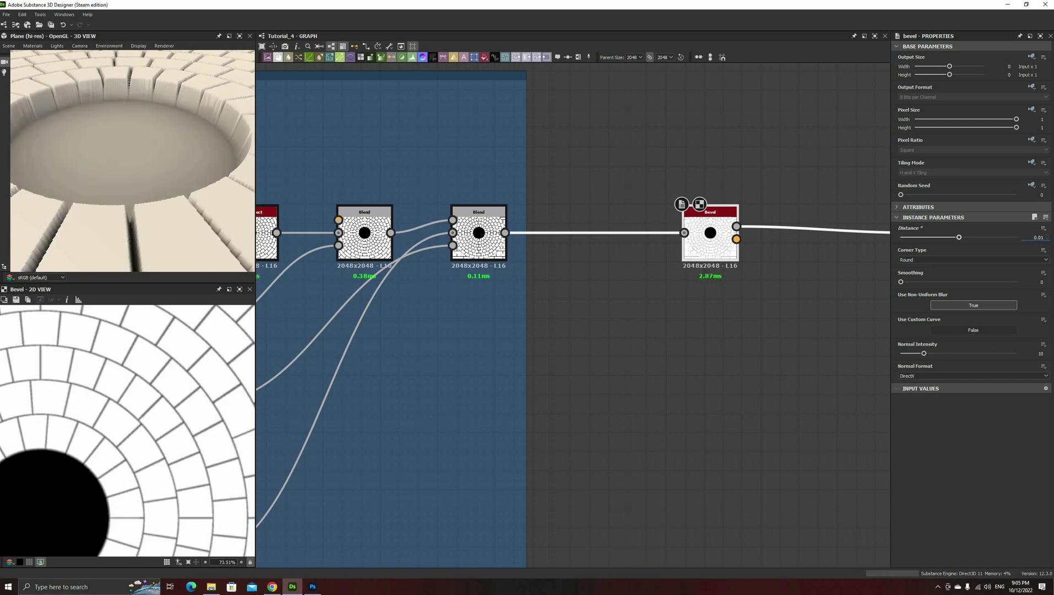
{"action": "scroll", "coordinate": [1034, 238], "scroll_direction": "up", "scroll_amount": 1}
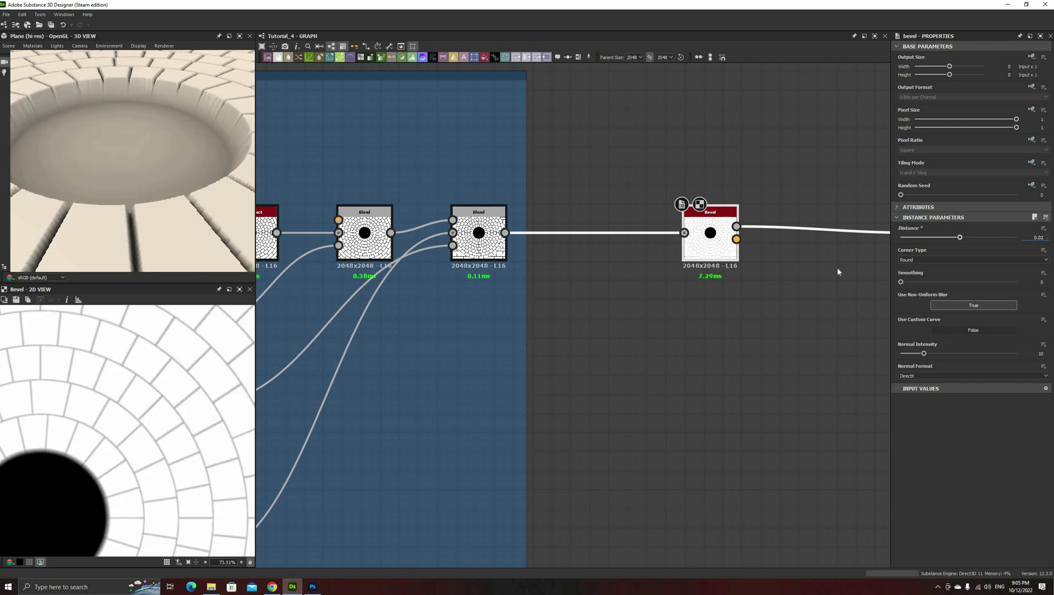